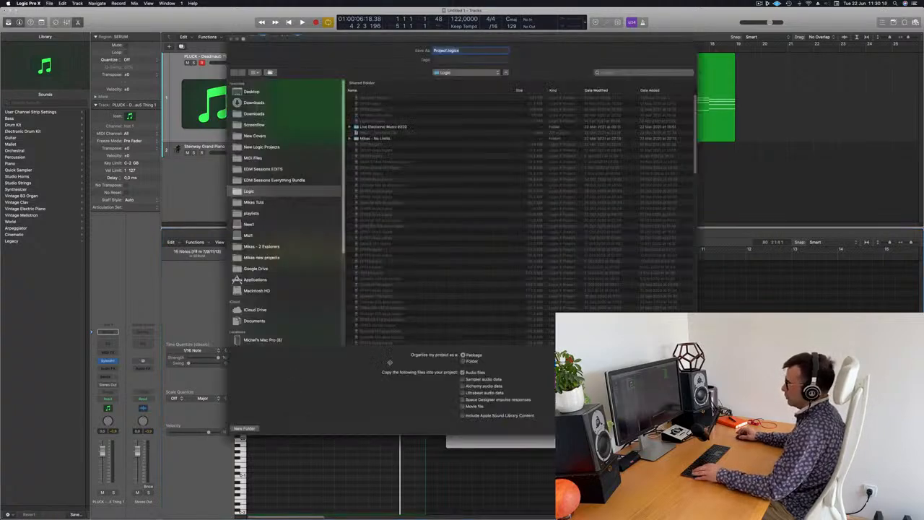
Dismiss the save dialog and shorten all 16 chord notes in the first SERUM region to stabs of about three sixteenths
{"action": "key", "text": "Escape"}
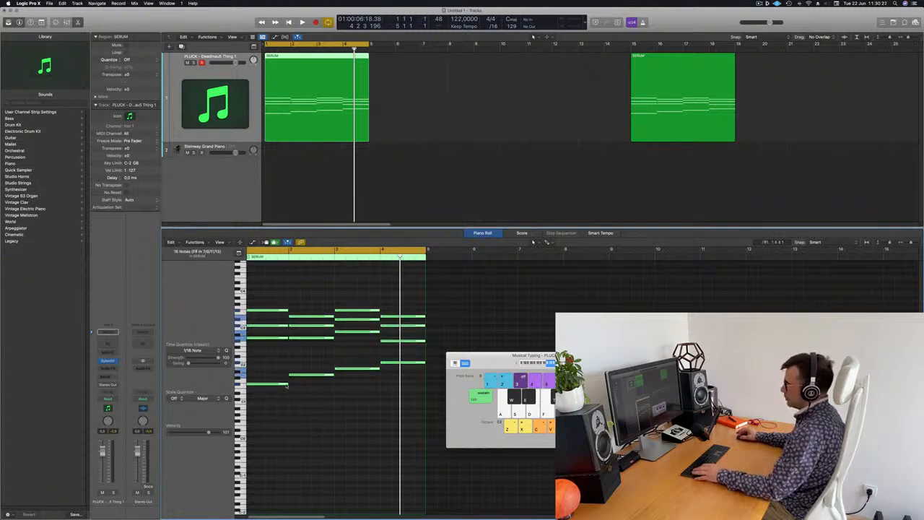
{"action": "left_click_drag", "start_coordinate": [287, 384], "coordinate": [252, 384]}
{"action": "scroll", "coordinate": [260, 391], "scroll_direction": "up", "scroll_amount": 3}
{"action": "scroll", "coordinate": [279, 332], "scroll_direction": "left", "scroll_amount": 3}
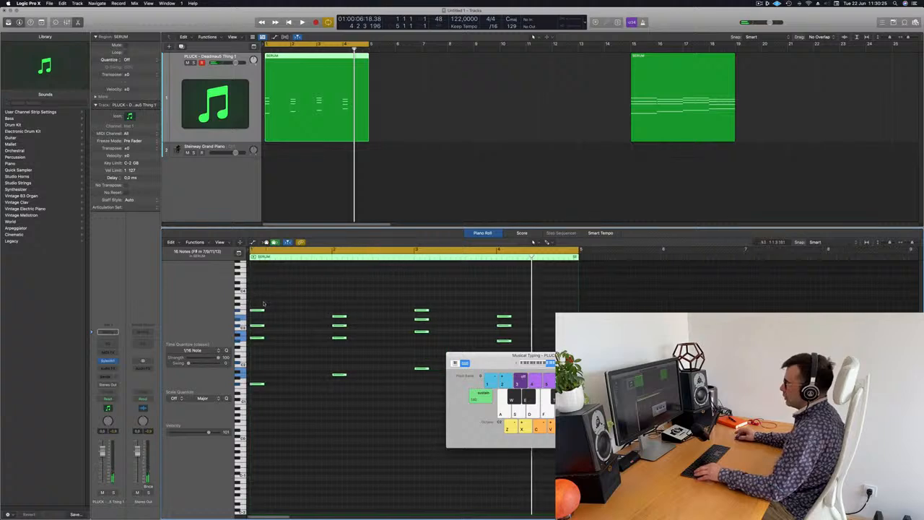
Duplicate the chord stabs within each bar, doubling them twice to get four consecutive repeats of each chord
{"action": "left_click_drag", "start_coordinate": [259, 311], "coordinate": [285, 312]}
{"action": "key", "text": "super+a"}
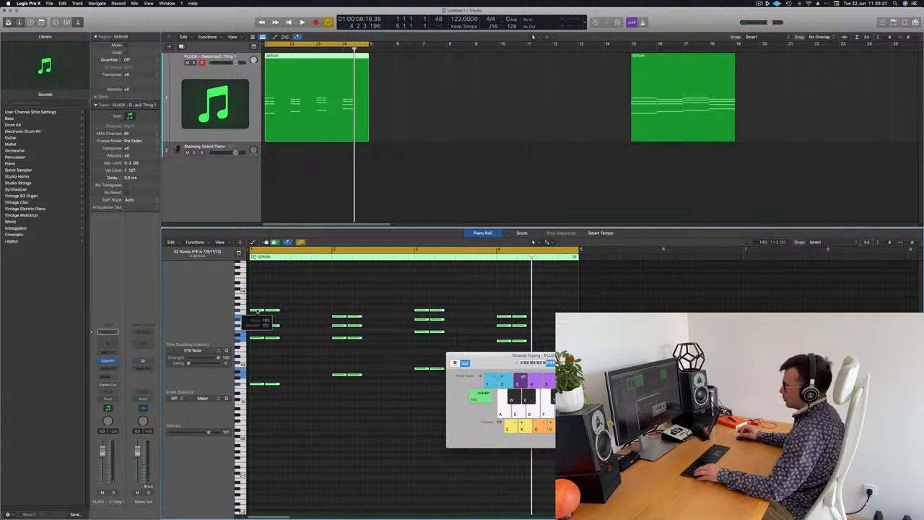
{"action": "left_click_drag", "start_coordinate": [279, 311], "coordinate": [310, 311]}
{"action": "key", "text": "space"}
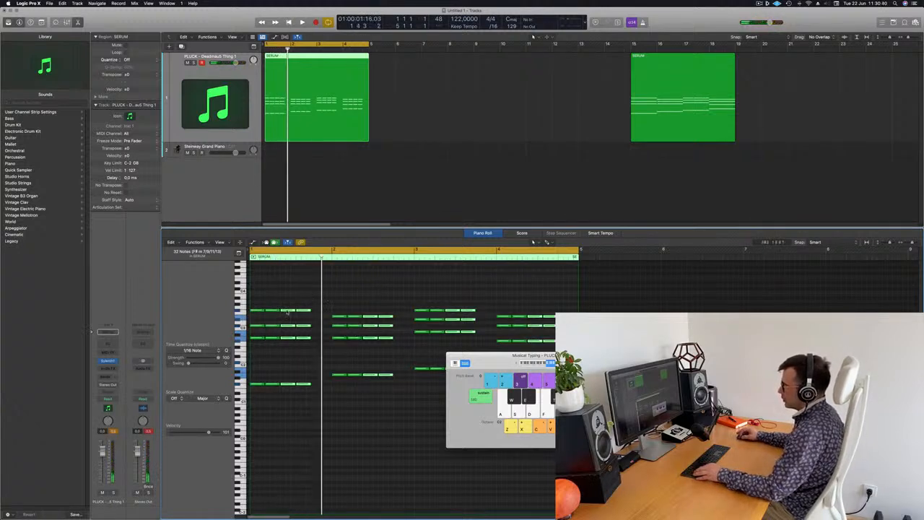
Copy the last chord stabs once more to fill each bar with the syncopated rhythm, and play back the four-bar loop
{"action": "left_click_drag", "start_coordinate": [287, 312], "coordinate": [356, 306], "text": "alt"}
{"action": "key", "text": "space"}
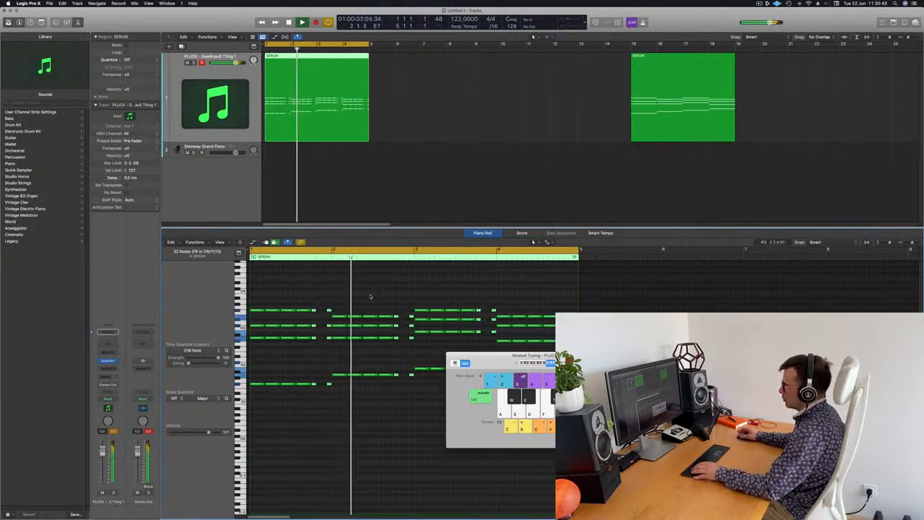
{"action": "scroll", "coordinate": [364, 296], "scroll_direction": "down", "scroll_amount": 5}
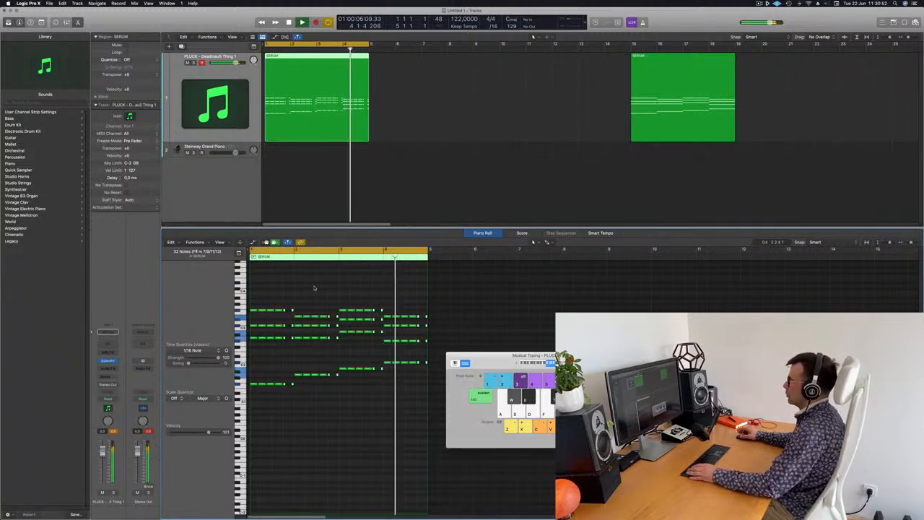
{"action": "left_click", "coordinate": [475, 131]}
{"action": "key", "text": "space"}
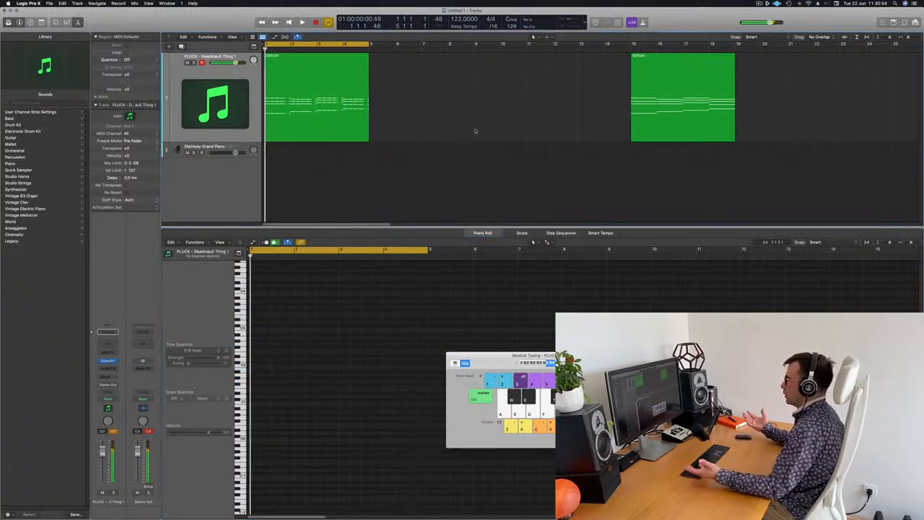
Replace the Steinway Grand Piano instrument with Drum Machine Designer, load the Deep Tech kit and move its window off the regions
{"action": "left_click", "coordinate": [227, 148]}
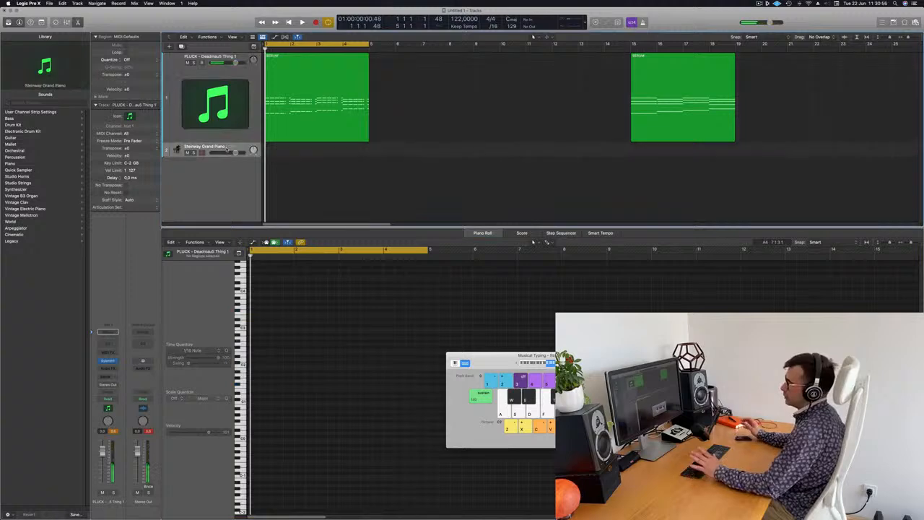
{"action": "left_click", "coordinate": [116, 350]}
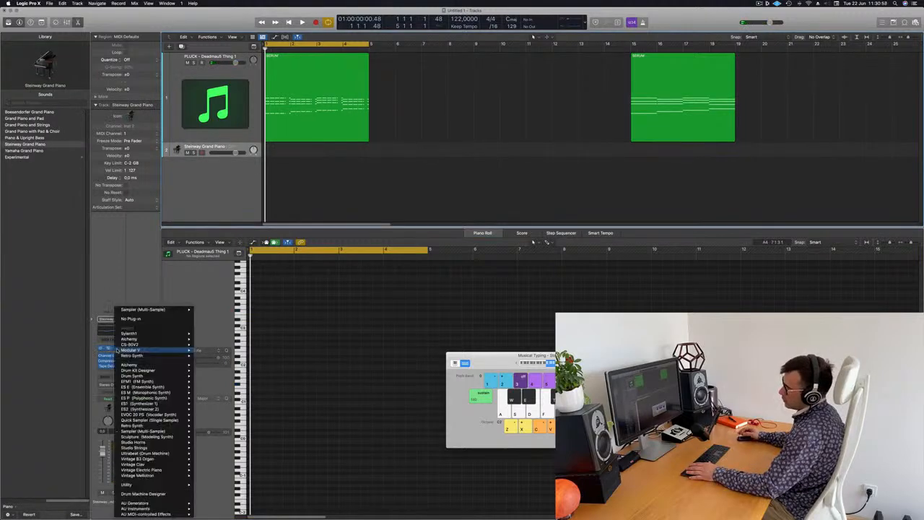
{"action": "left_click", "coordinate": [144, 494]}
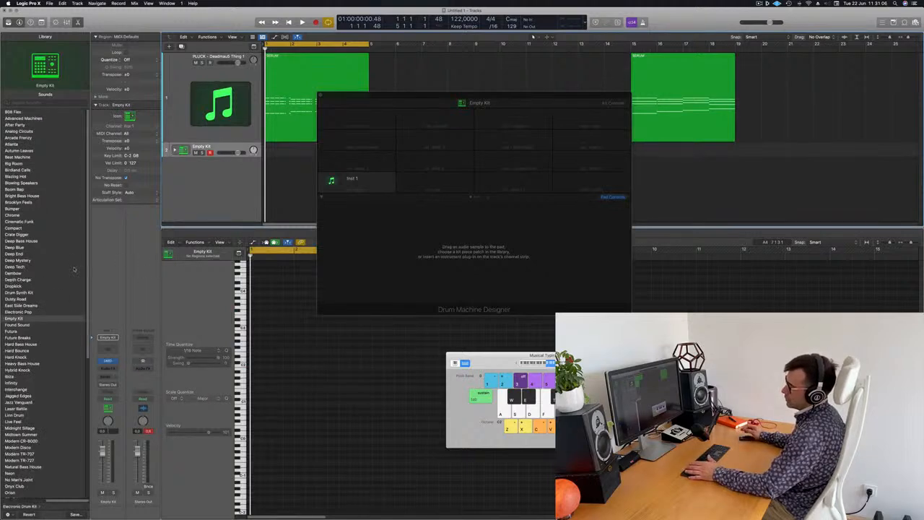
{"action": "left_click", "coordinate": [14, 267]}
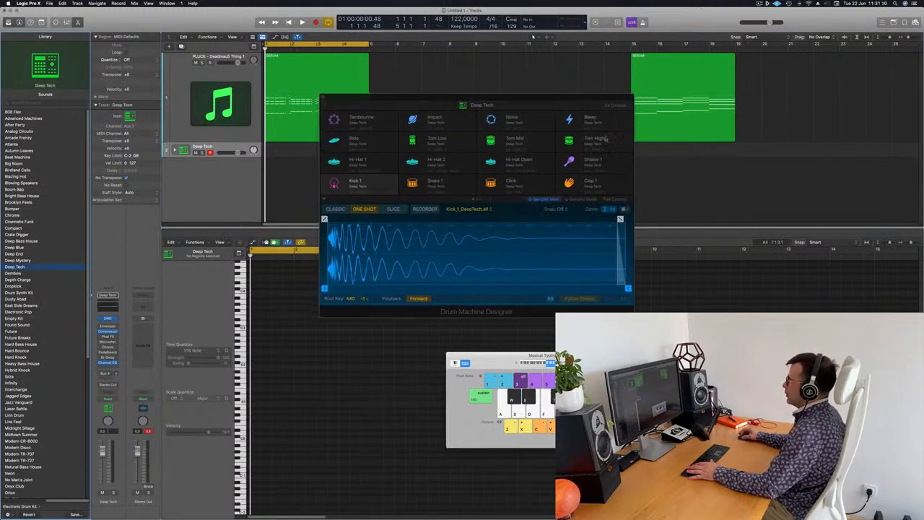
{"action": "left_click_drag", "start_coordinate": [513, 97], "coordinate": [560, 159]}
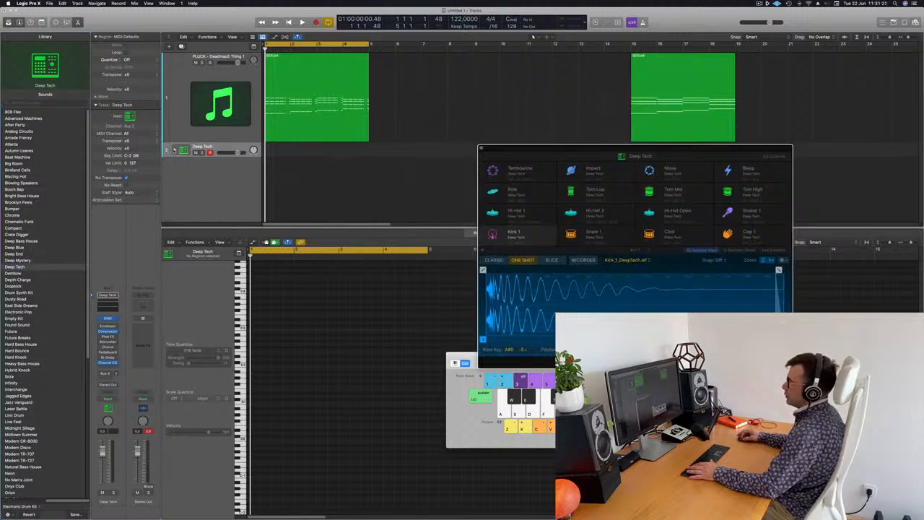
Expand the Deep Tech drum track and lower the PLUCK track's volume while playing the chord loop
{"action": "left_click", "coordinate": [316, 70]}
{"action": "key", "text": "space"}
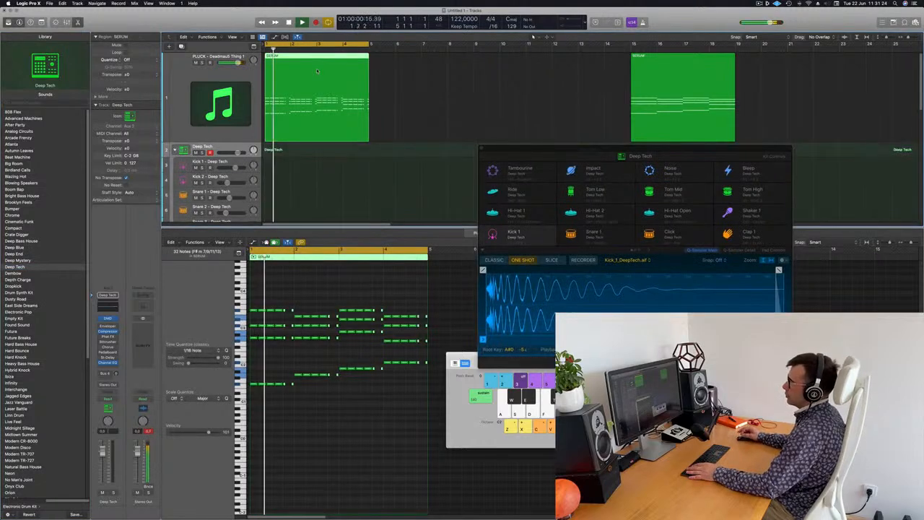
{"action": "key", "text": "space"}
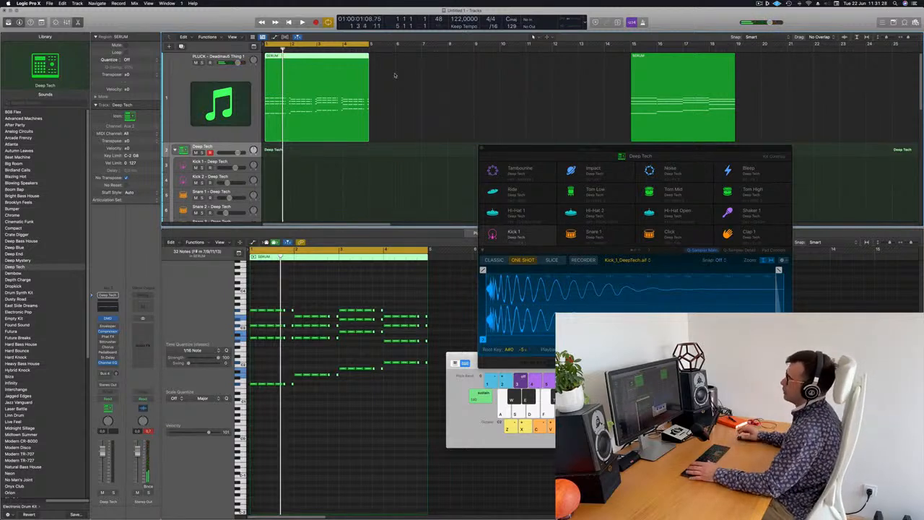
{"action": "key", "text": "space"}
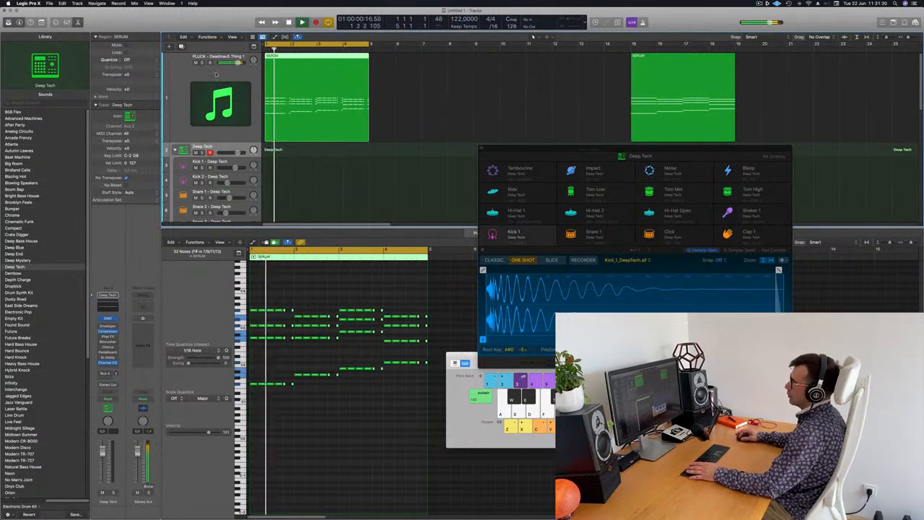
{"action": "key", "text": "Up"}
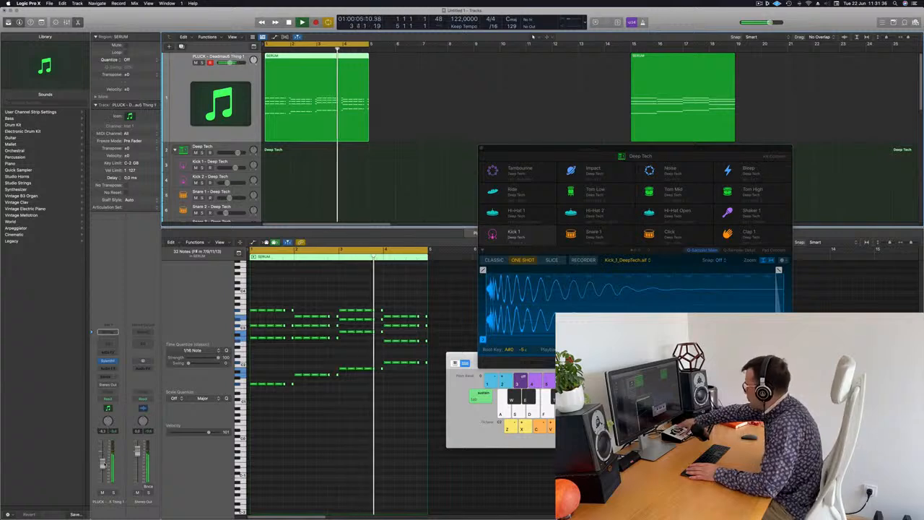
{"action": "key", "text": "space"}
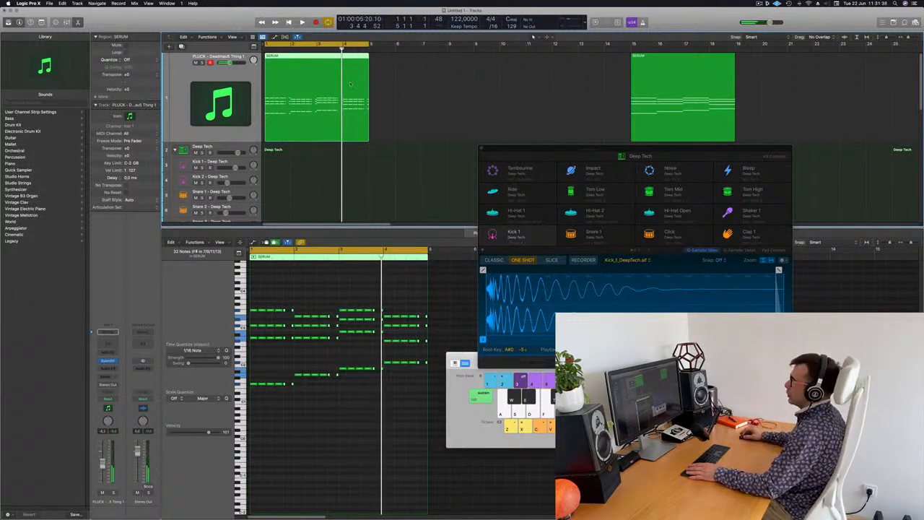
{"action": "left_click", "coordinate": [395, 70]}
{"action": "left_click", "coordinate": [302, 59]}
{"action": "left_click_drag", "start_coordinate": [303, 64], "coordinate": [306, 82]}
Record four kick hits on the Kick 1 - Deep Tech track over the chord loop
{"action": "left_click", "coordinate": [232, 147]}
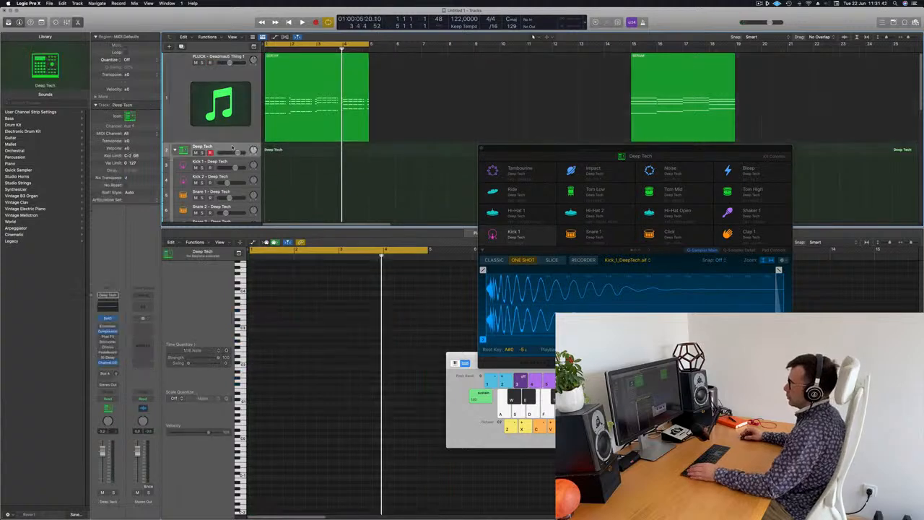
{"action": "key", "text": "space"}
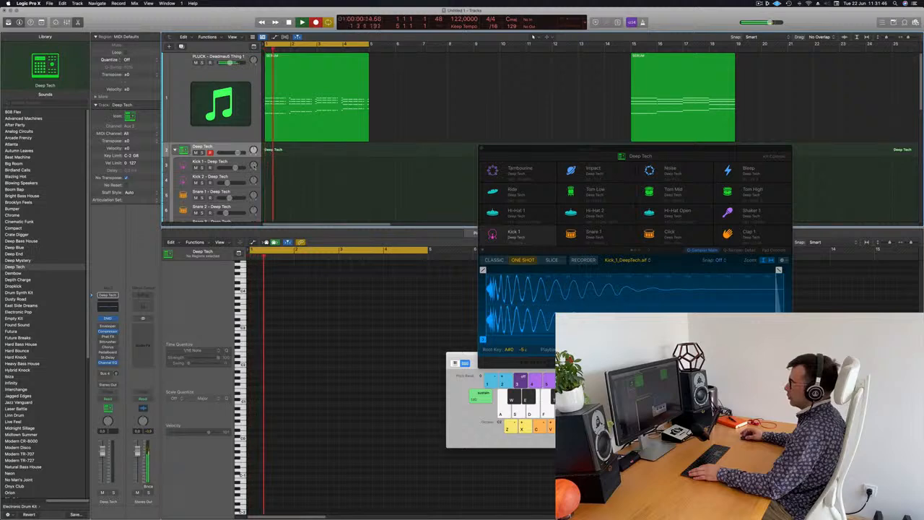
{"action": "left_click", "coordinate": [243, 166]}
{"action": "key", "text": "a"}
{"action": "key", "text": "a"}
{"action": "key", "text": "a"}
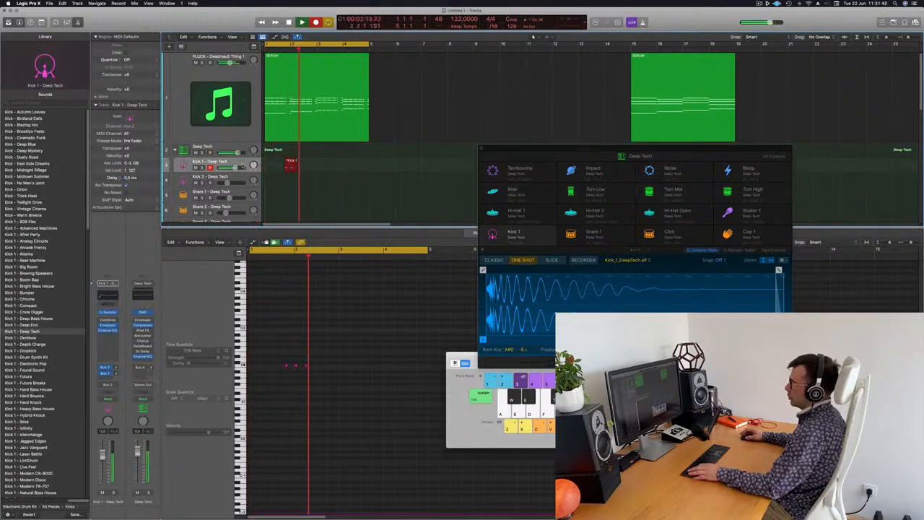
{"action": "key", "text": "space"}
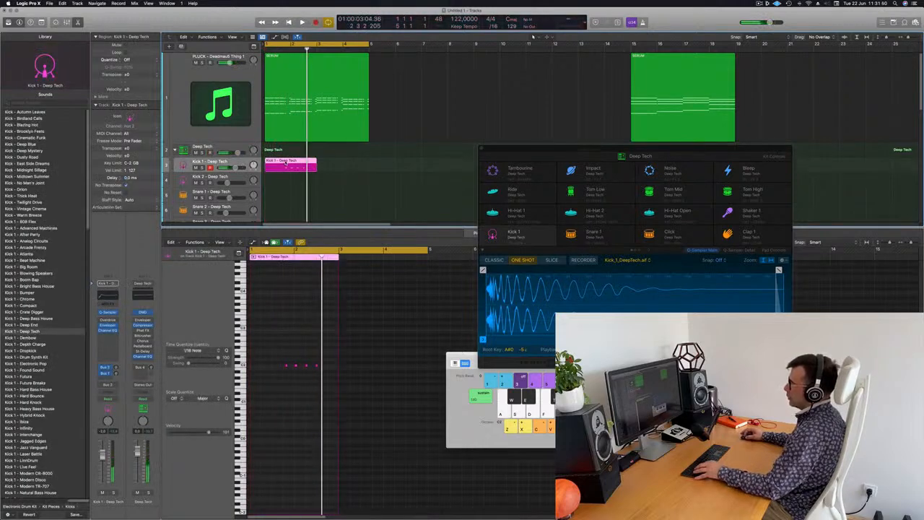
Move the four recorded kick notes together to the start of bar 1 in the Kick 1 region
{"action": "left_click_drag", "start_coordinate": [271, 332], "coordinate": [349, 397]}
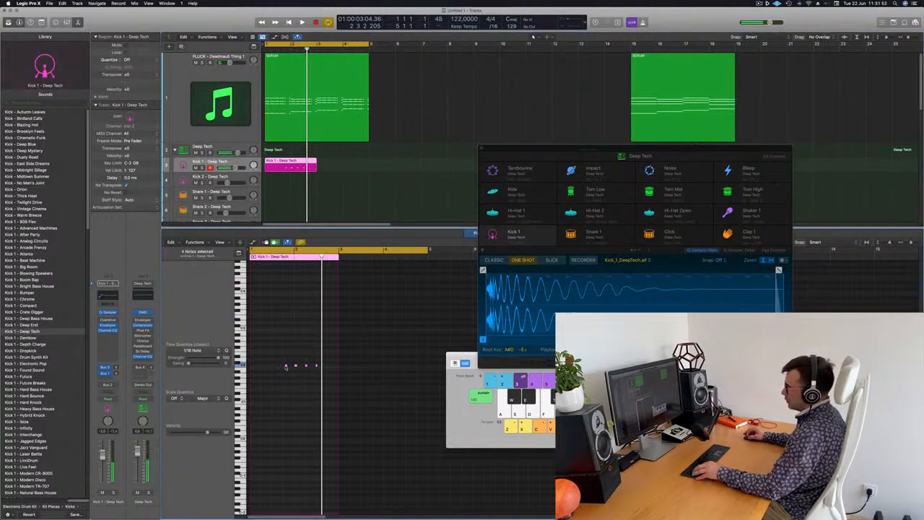
{"action": "left_click_drag", "start_coordinate": [287, 365], "coordinate": [251, 366]}
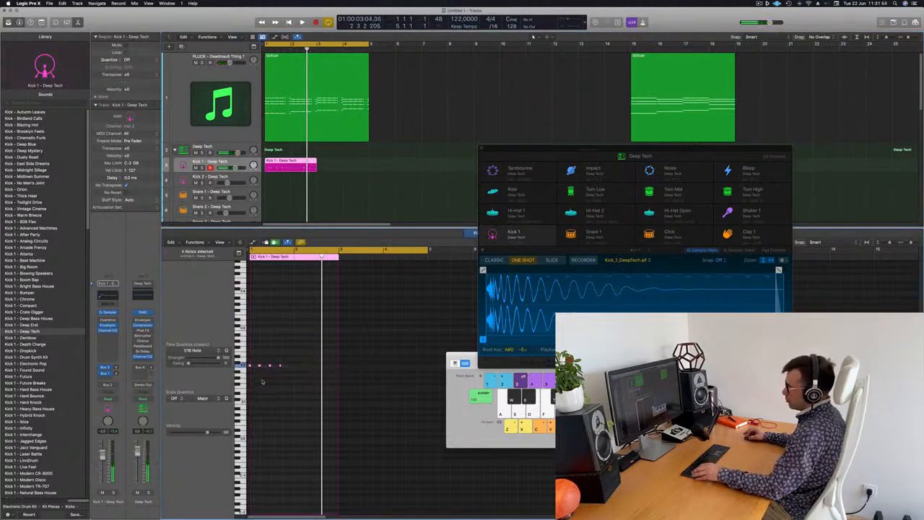
{"action": "left_click", "coordinate": [275, 400]}
Nudge the second, third and fourth kick notes onto the beats so the pattern runs four-on-the-floor
{"action": "key", "text": "z"}
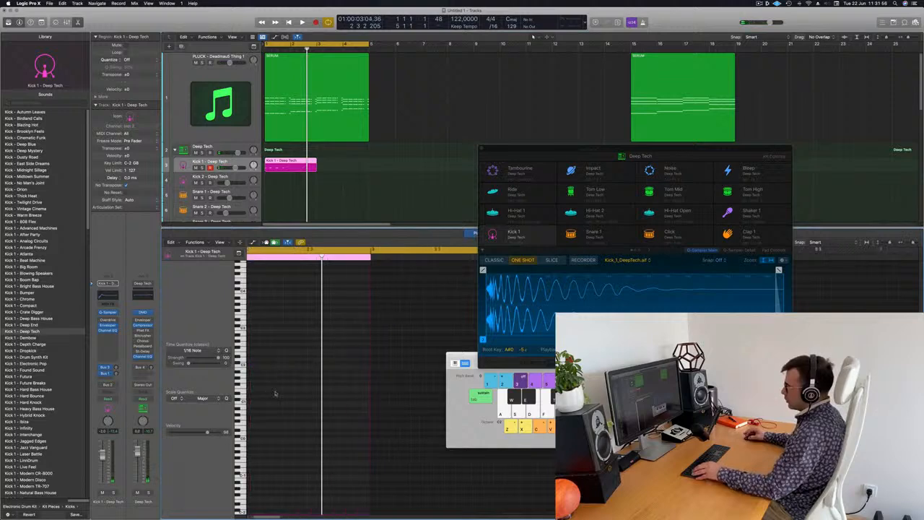
{"action": "left_click", "coordinate": [279, 365]}
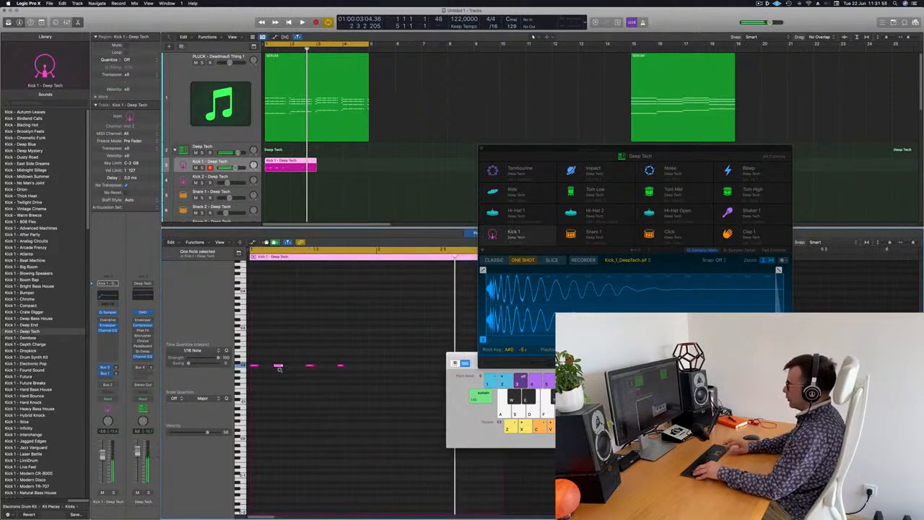
{"action": "left_click_drag", "start_coordinate": [278, 368], "coordinate": [281, 370]}
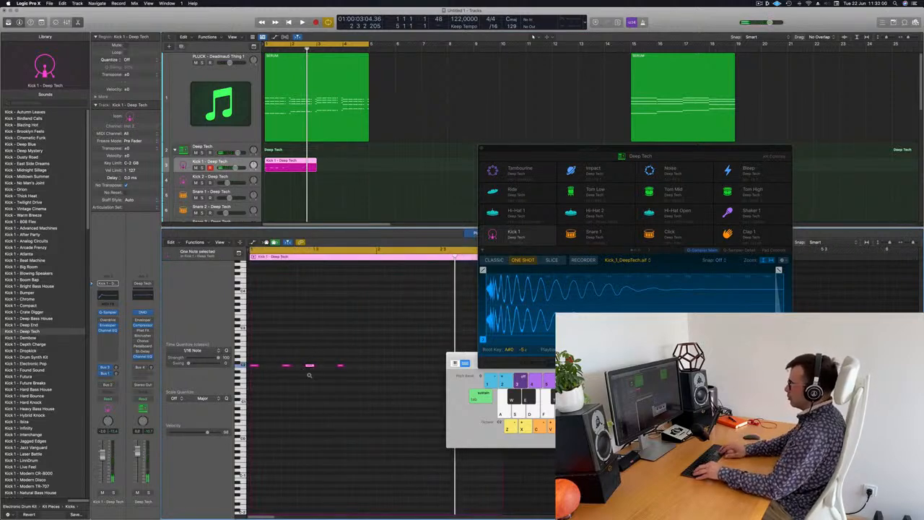
{"action": "key", "text": "alt+Right"}
{"action": "left_click_drag", "start_coordinate": [337, 353], "coordinate": [347, 381]}
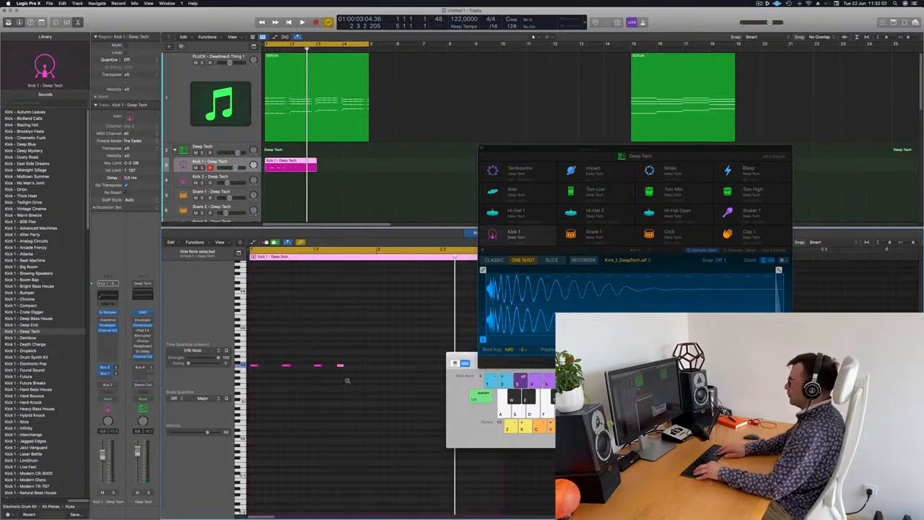
Trim the Kick 1 region to one bar and transpose its four kick notes down an octave
{"action": "double_click", "coordinate": [290, 163], "text": "super"}
{"action": "key", "text": "BackSpace"}
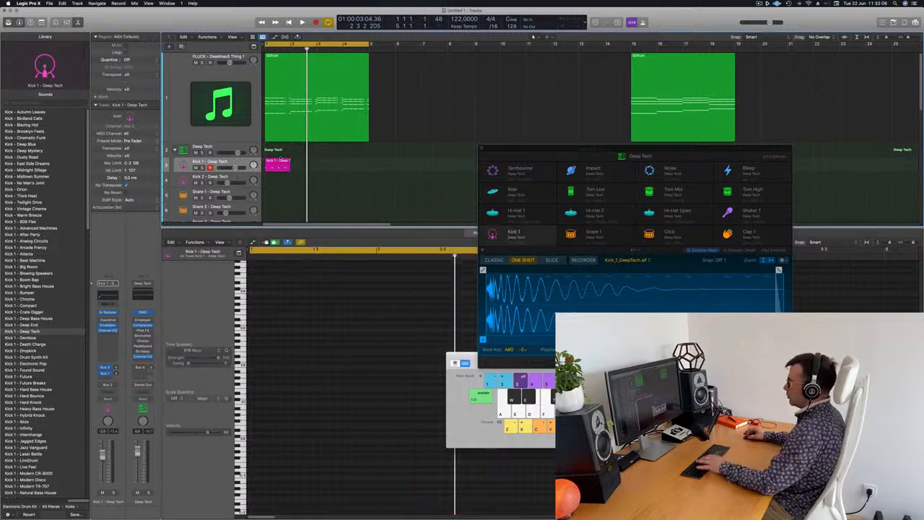
{"action": "key", "text": "super+shift+z"}
{"action": "key", "text": "super+shift+z"}
{"action": "key", "text": "super+shift+z"}
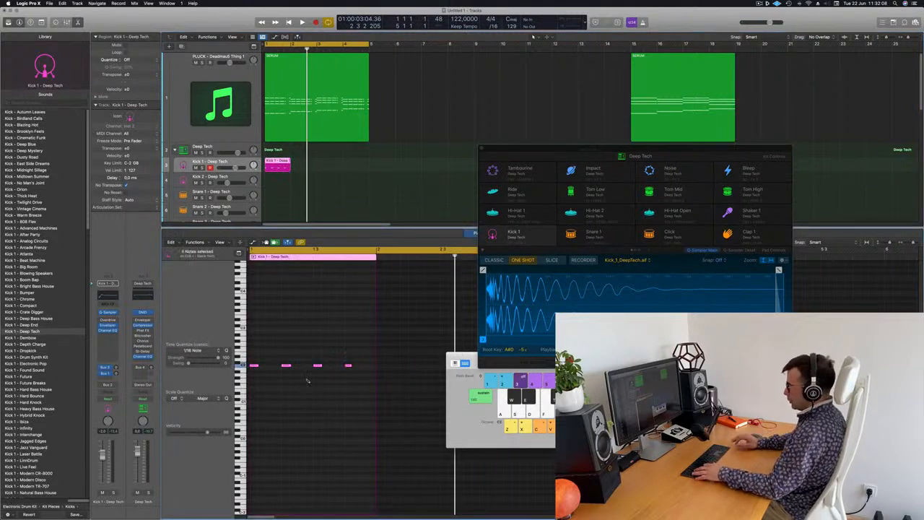
{"action": "key", "text": "alt+shift+Down"}
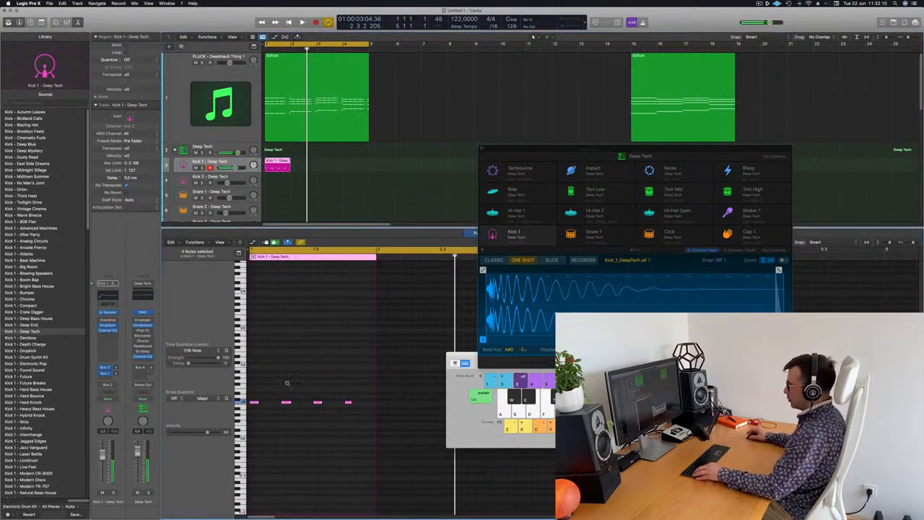
Transpose all four notes of the Kick 1 region up four semitones and play the loop
{"action": "scroll", "coordinate": [288, 383], "scroll_direction": "up", "scroll_amount": 5}
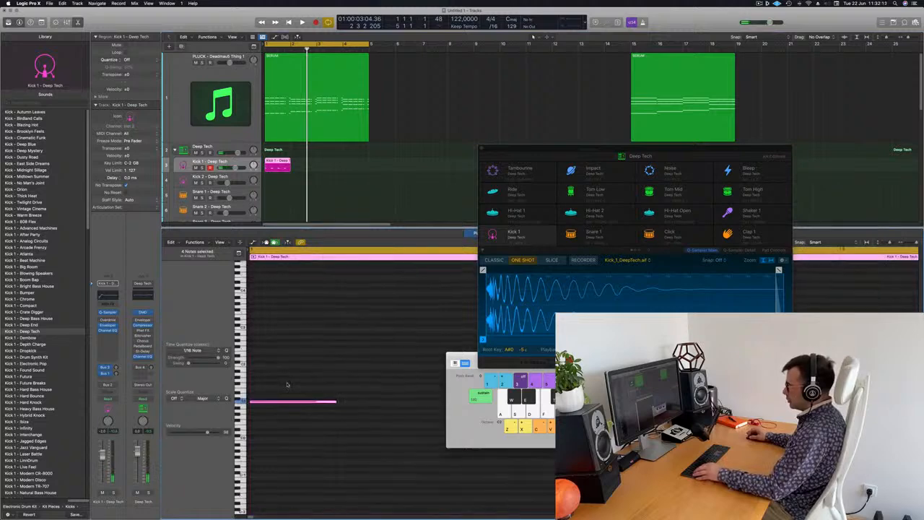
{"action": "scroll", "coordinate": [287, 384], "scroll_direction": "up", "scroll_amount": 3}
{"action": "left_click", "coordinate": [286, 162]}
{"action": "left_click", "coordinate": [285, 163]}
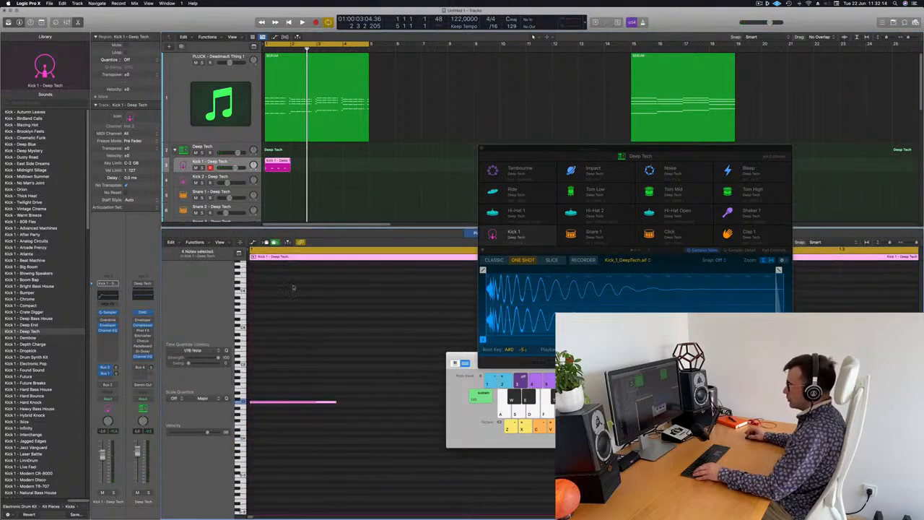
{"action": "left_click", "coordinate": [268, 385]}
{"action": "scroll", "coordinate": [278, 386], "scroll_direction": "up", "scroll_amount": 5}
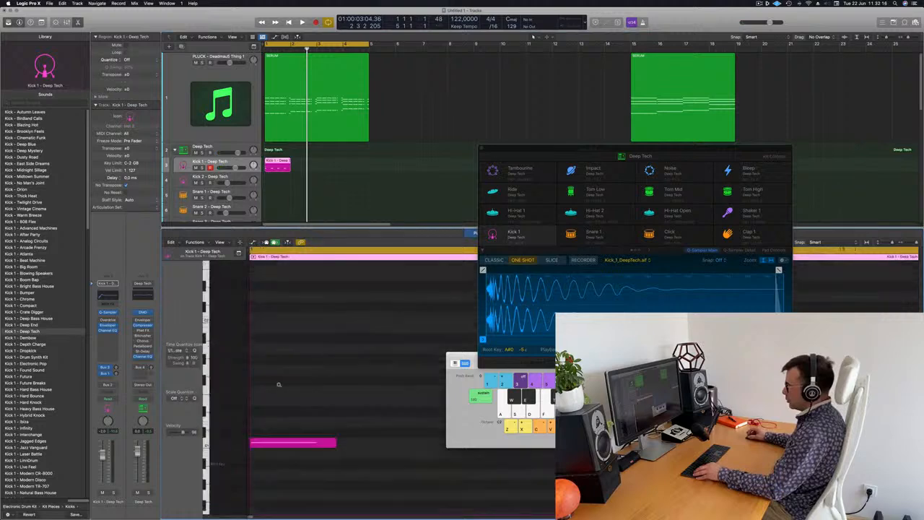
{"action": "scroll", "coordinate": [257, 469], "scroll_direction": "down", "scroll_amount": 3}
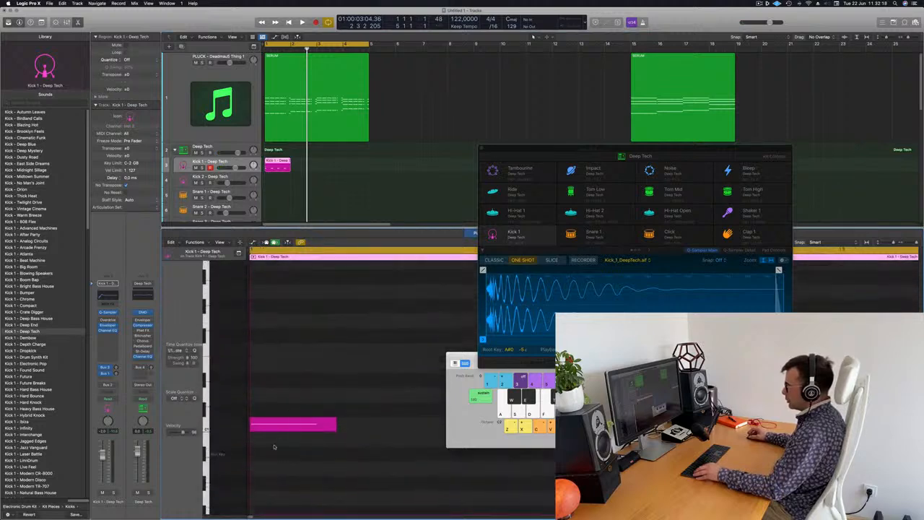
{"action": "key", "text": "super+a"}
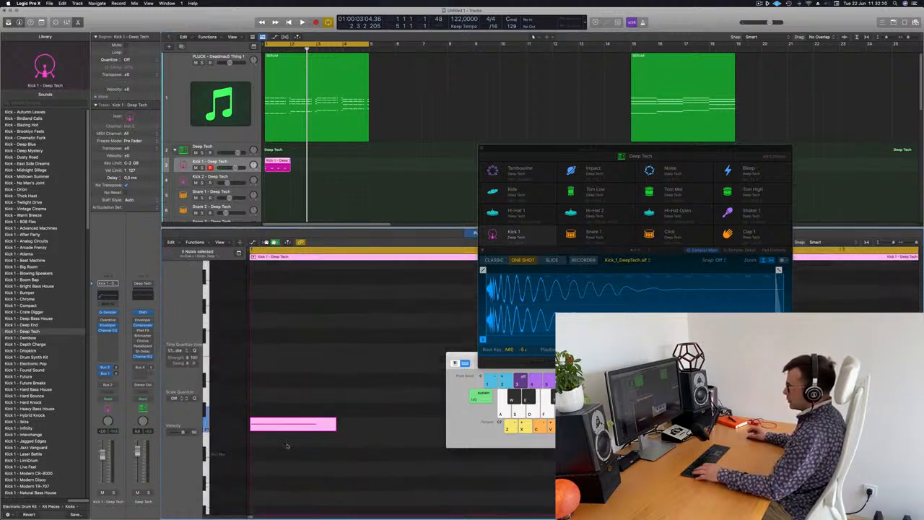
{"action": "key", "text": "alt+Up"}
{"action": "key", "text": "alt+Up"}
{"action": "key", "text": "alt+Up"}
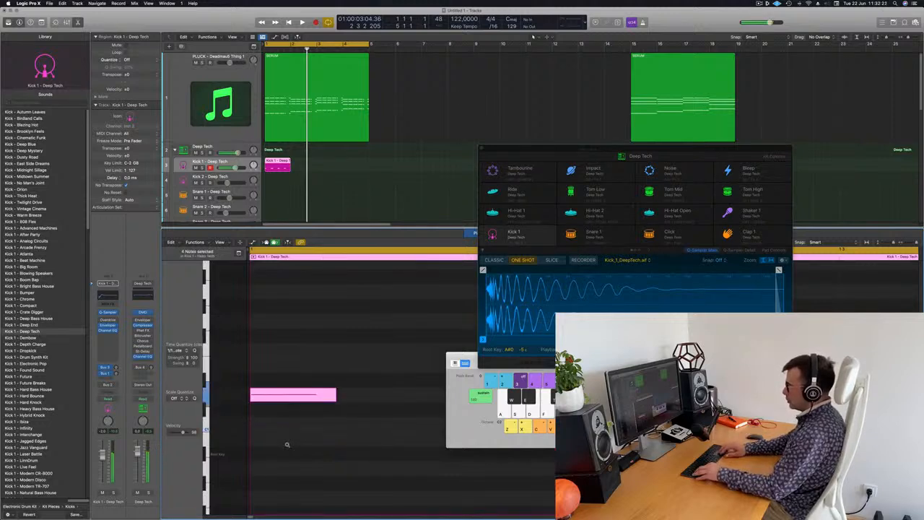
{"action": "key", "text": "alt+Up"}
{"action": "key", "text": "space"}
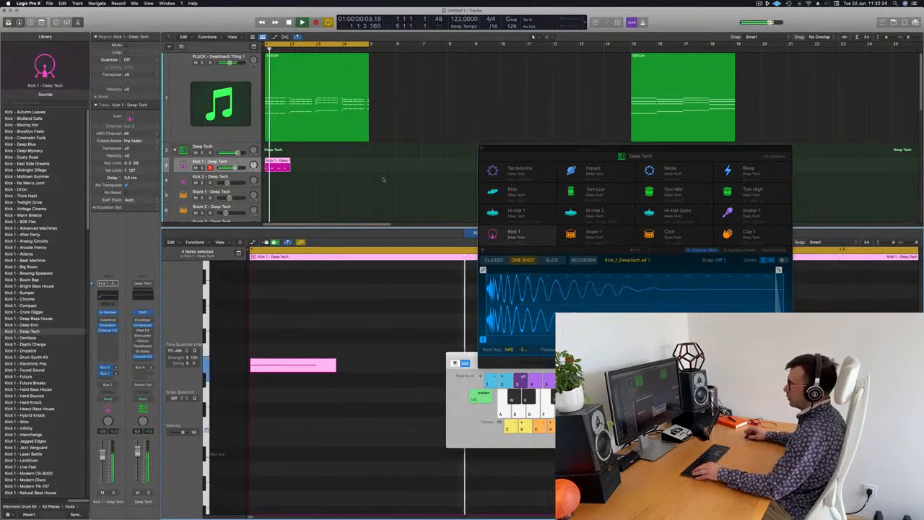
Try the four kick notes an octave lower against the chord loop
{"action": "scroll", "coordinate": [332, 190], "scroll_direction": "down", "scroll_amount": 5}
{"action": "scroll", "coordinate": [336, 195], "scroll_direction": "up", "scroll_amount": 4}
{"action": "scroll", "coordinate": [340, 195], "scroll_direction": "up", "scroll_amount": 1}
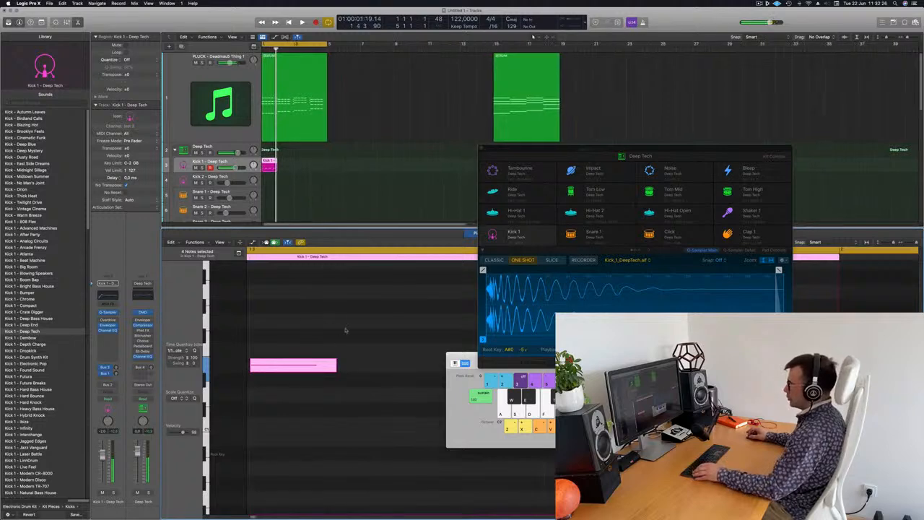
{"action": "key", "text": "alt+shift+Down"}
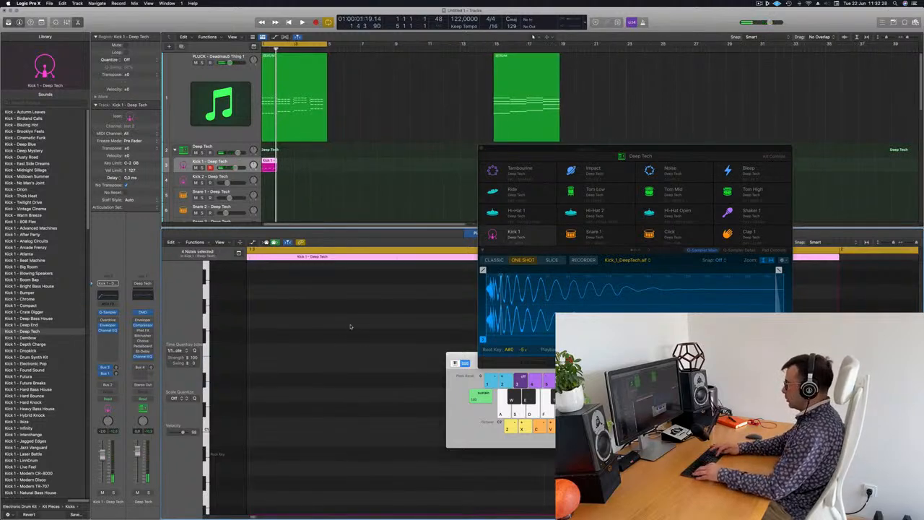
{"action": "key", "text": "space"}
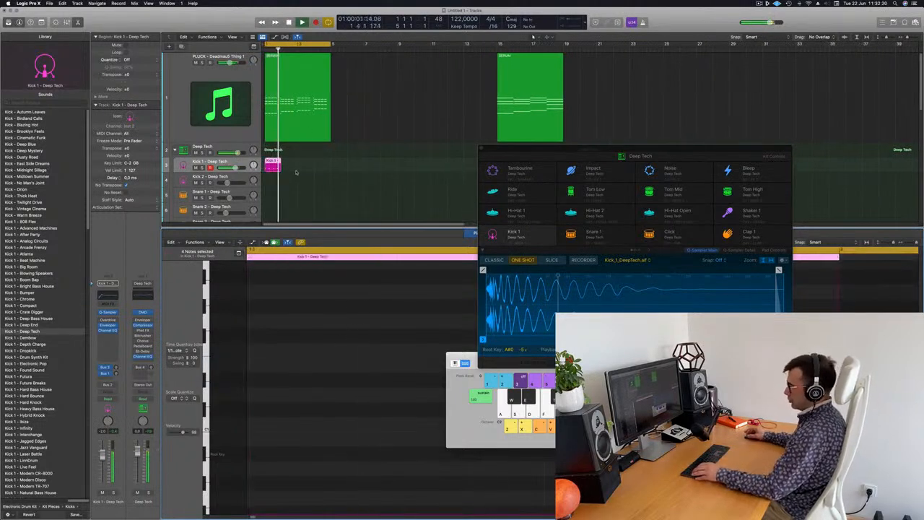
{"action": "key", "text": "alt+shift+Up"}
{"action": "key", "text": "space"}
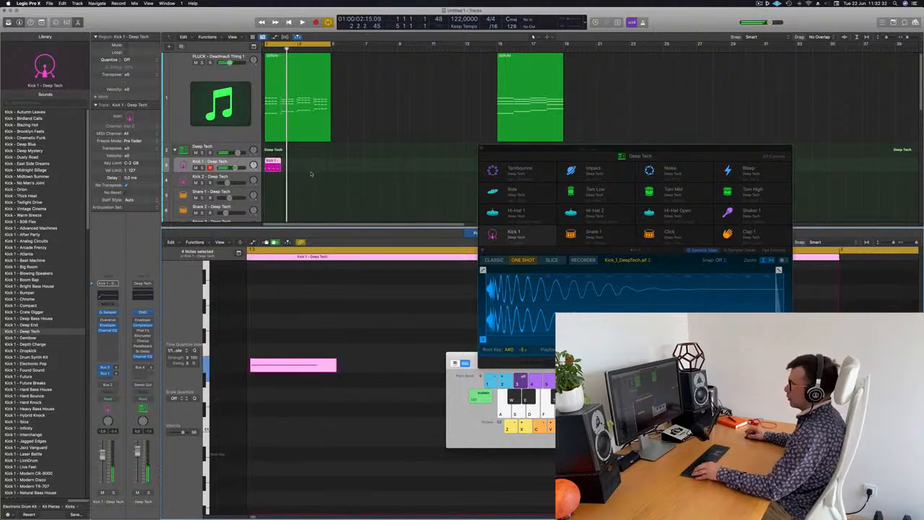
Repeat the one-bar Kick 1 region so it fills all four bars of the chord loop, and play it
{"action": "scroll", "coordinate": [307, 172], "scroll_direction": "down", "scroll_amount": 3}
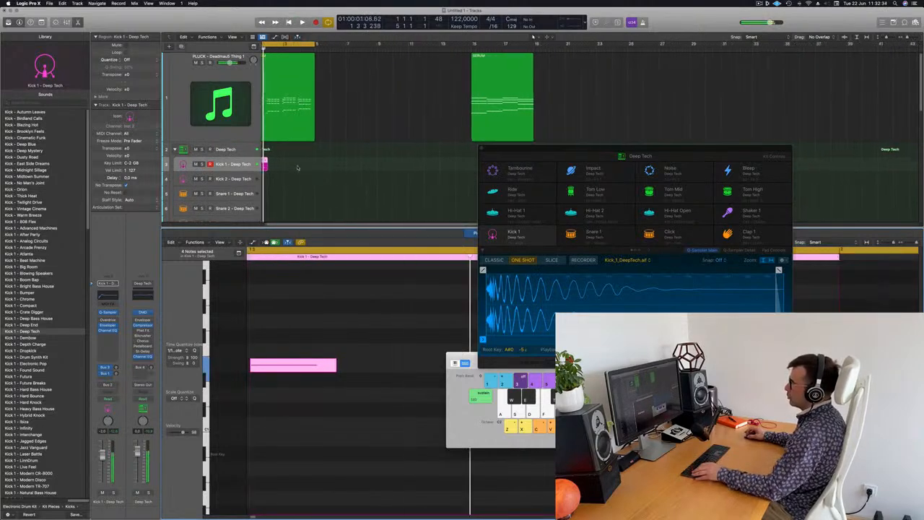
{"action": "scroll", "coordinate": [297, 167], "scroll_direction": "left", "scroll_amount": 2}
{"action": "left_click_drag", "start_coordinate": [275, 165], "coordinate": [298, 163]}
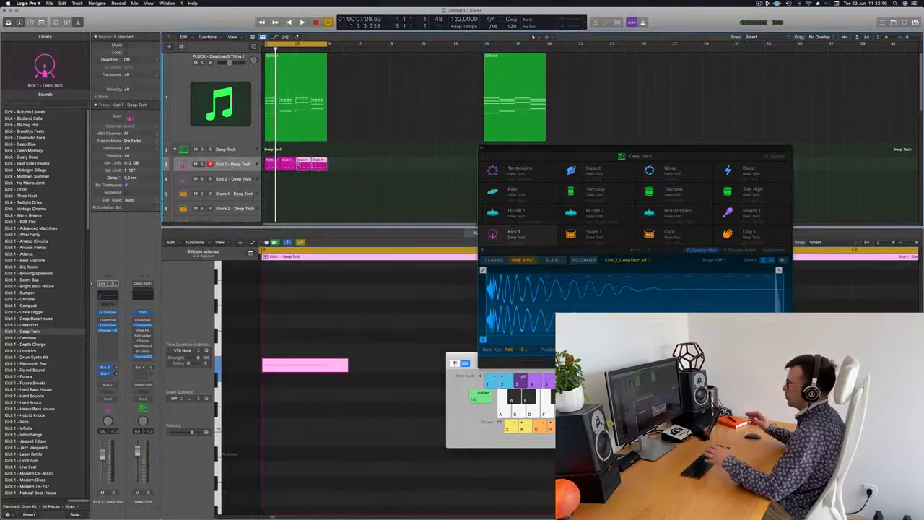
{"action": "key", "text": "space"}
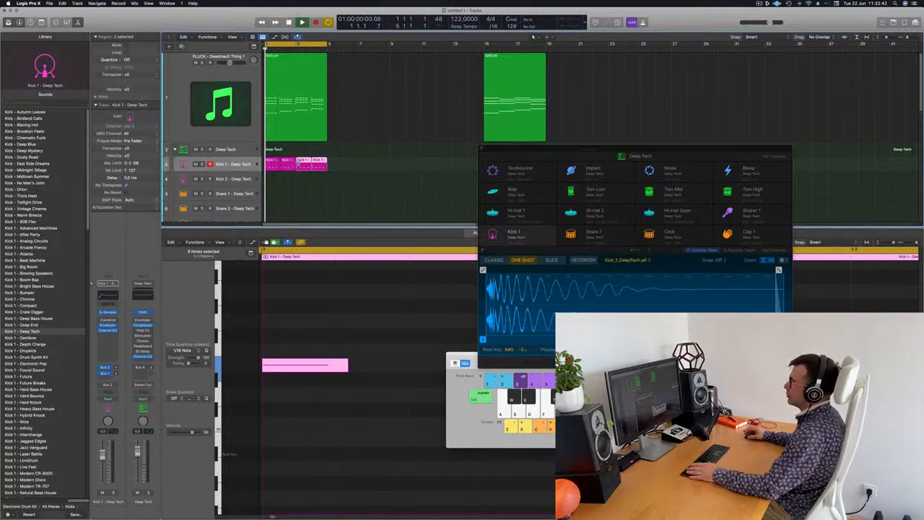
{"action": "left_click", "coordinate": [348, 183]}
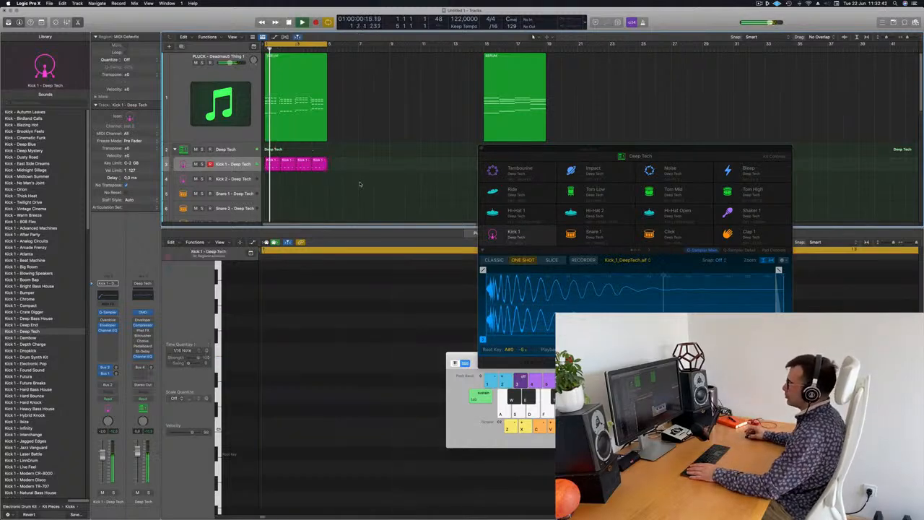
Hide the Musical Typing keyboard to free up the workspace
{"action": "left_click", "coordinate": [546, 149]}
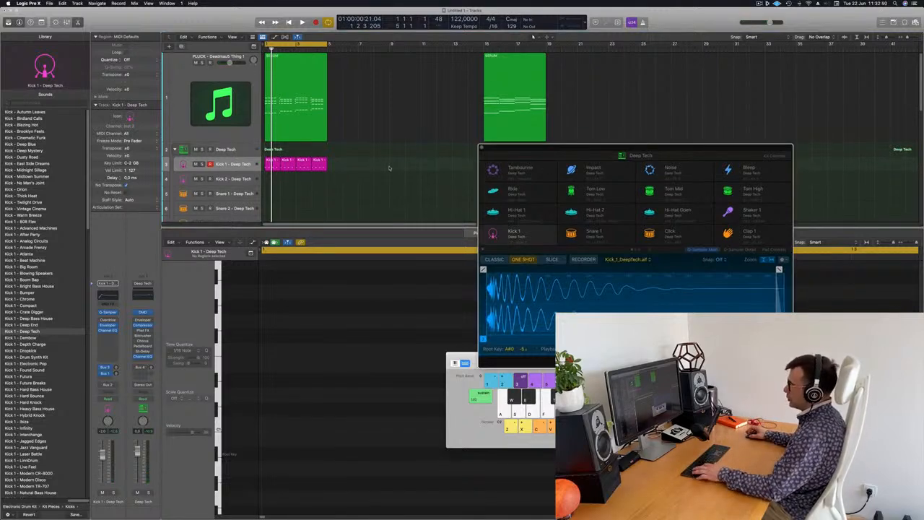
{"action": "left_click", "coordinate": [360, 198]}
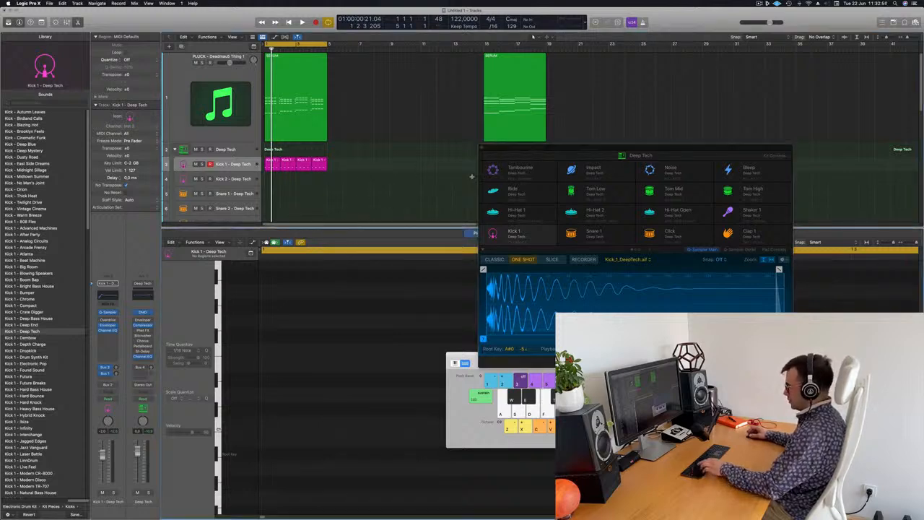
{"action": "key", "text": "super+k"}
{"action": "key", "text": "x"}
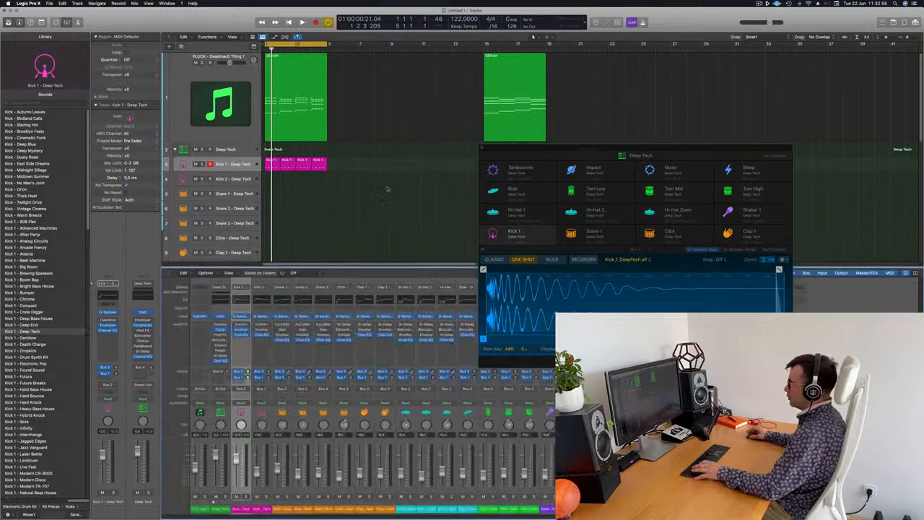
{"action": "key", "text": "x"}
Copy the first one-bar Kick 1 region to the start of the Snare 1 track and play the loop
{"action": "left_click", "coordinate": [273, 163]}
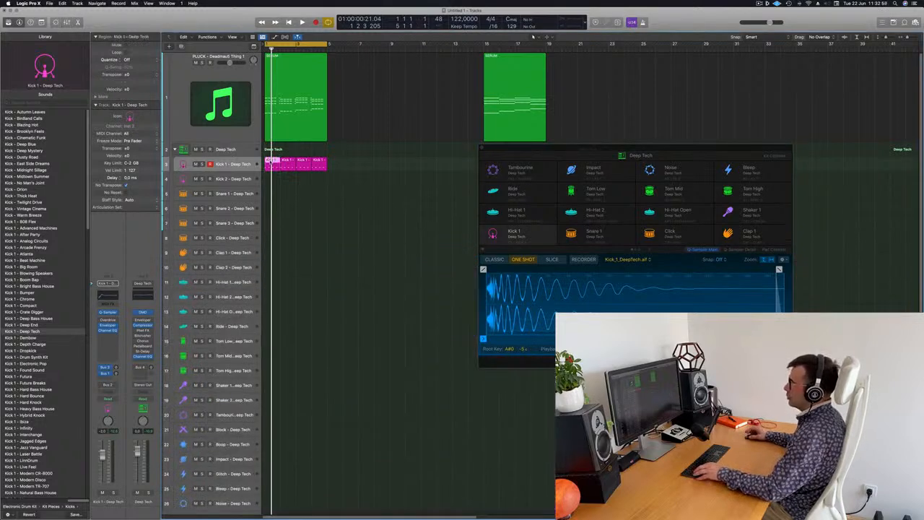
{"action": "mouse_move", "coordinate": [272, 162]}
{"action": "left_mouse_down"}
{"action": "mouse_move", "coordinate": [274, 192]}
{"action": "mouse_move", "coordinate": [287, 162]}
{"action": "mouse_move", "coordinate": [273, 163]}
{"action": "left_mouse_up"}
{"action": "key", "text": "space"}
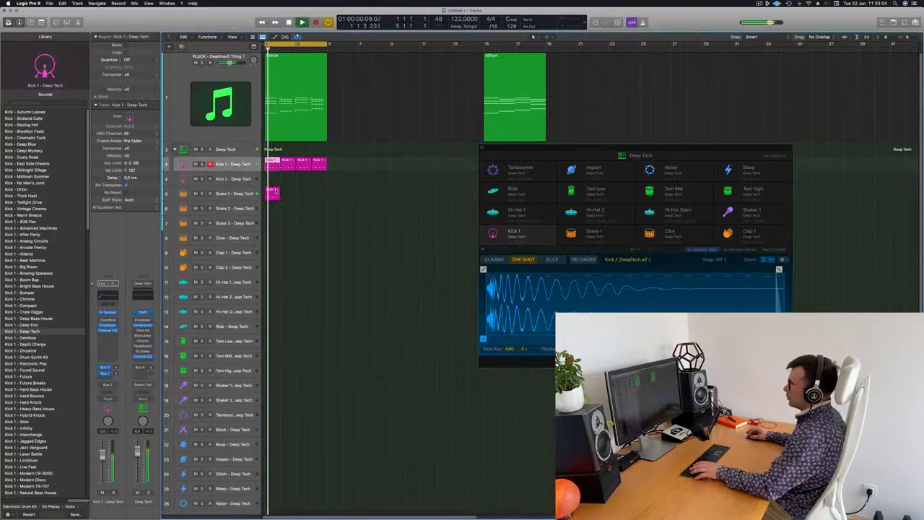
{"action": "key", "text": "space"}
Transpose the notes of the copied Snare 1 region up an octave and shift them an eighth note later
{"action": "left_click", "coordinate": [275, 191]}
{"action": "double_click", "coordinate": [275, 192]}
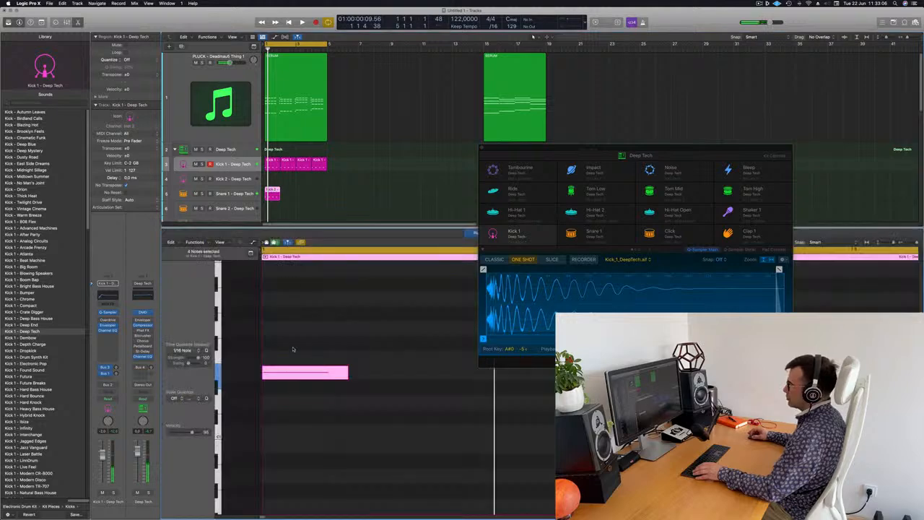
{"action": "left_click", "coordinate": [320, 357], "text": "ctrl+alt"}
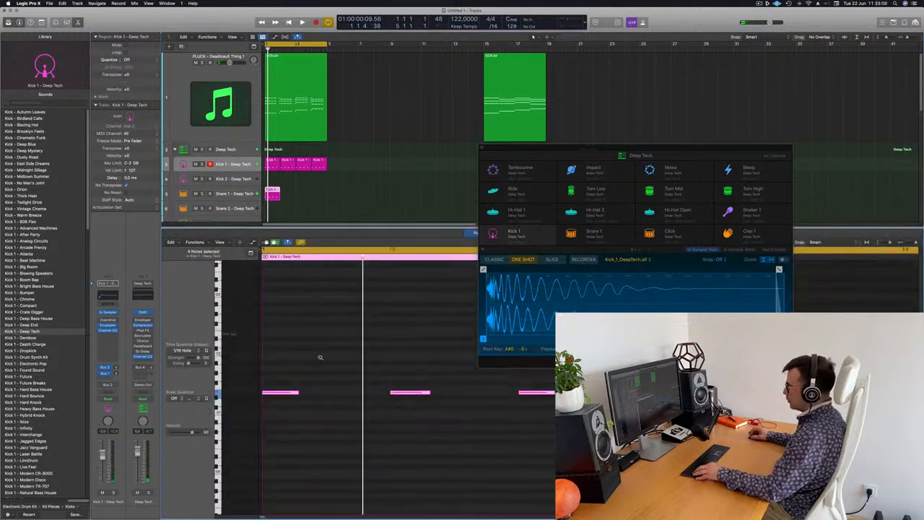
{"action": "scroll", "coordinate": [320, 357], "scroll_direction": "down", "scroll_amount": 4}
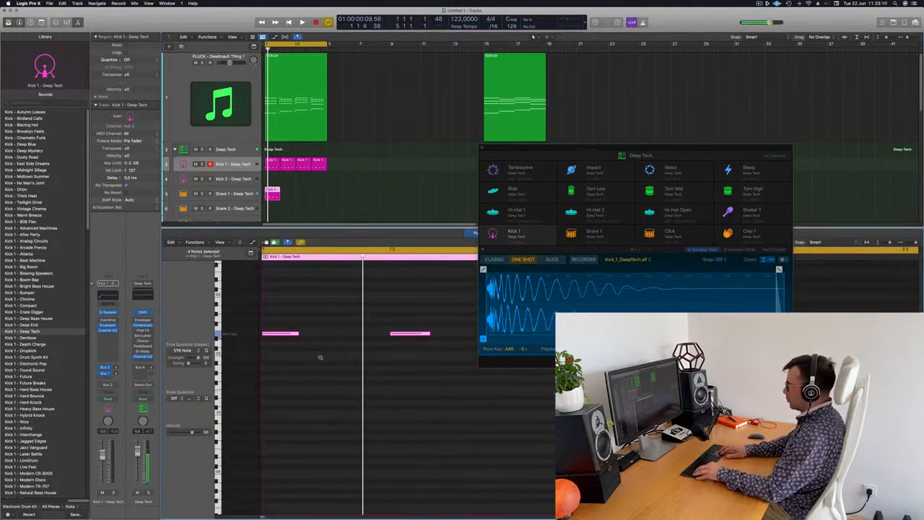
{"action": "key", "text": "alt+Right"}
{"action": "key", "text": "alt+Right"}
{"action": "key", "text": "super+Left"}
{"action": "key", "text": "super+Left"}
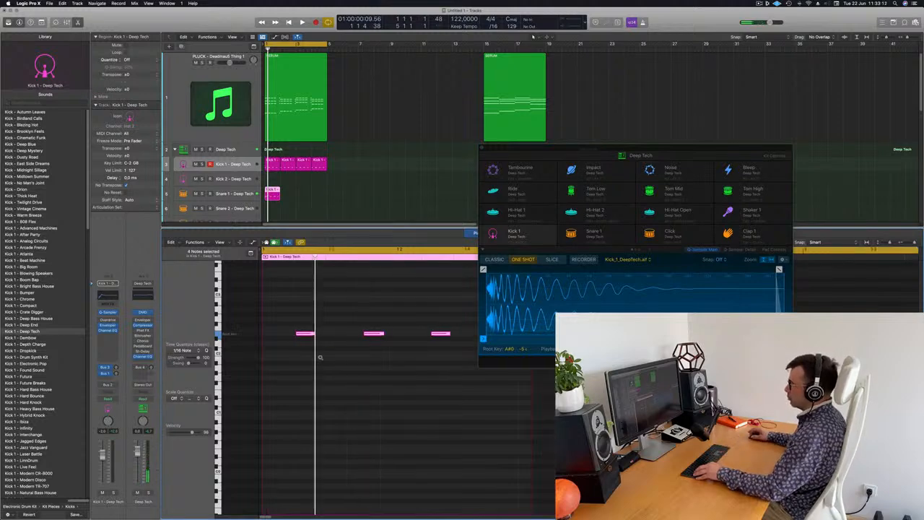
Delete the first and third notes of the Snare 1 region and play the pattern
{"action": "left_click_drag", "start_coordinate": [277, 317], "coordinate": [288, 346]}
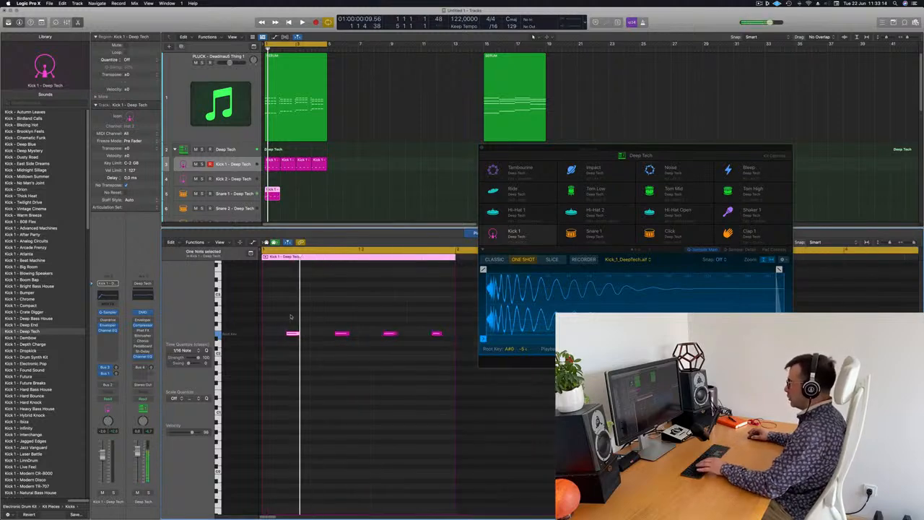
{"action": "key", "text": "Delete"}
{"action": "left_click", "coordinate": [389, 332]}
{"action": "key", "text": "Delete"}
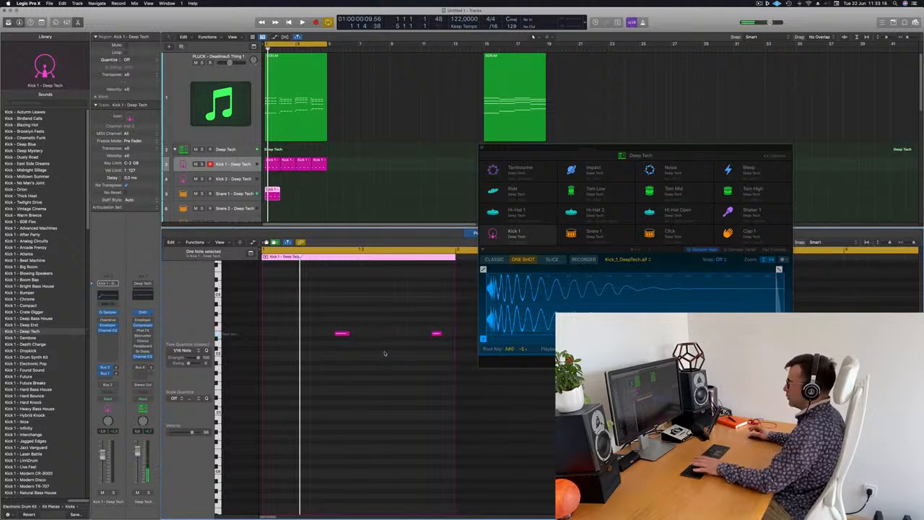
{"action": "key", "text": "space"}
{"action": "scroll", "coordinate": [361, 349], "scroll_direction": "left", "scroll_amount": 2}
{"action": "scroll", "coordinate": [363, 347], "scroll_direction": "right", "scroll_amount": 3}
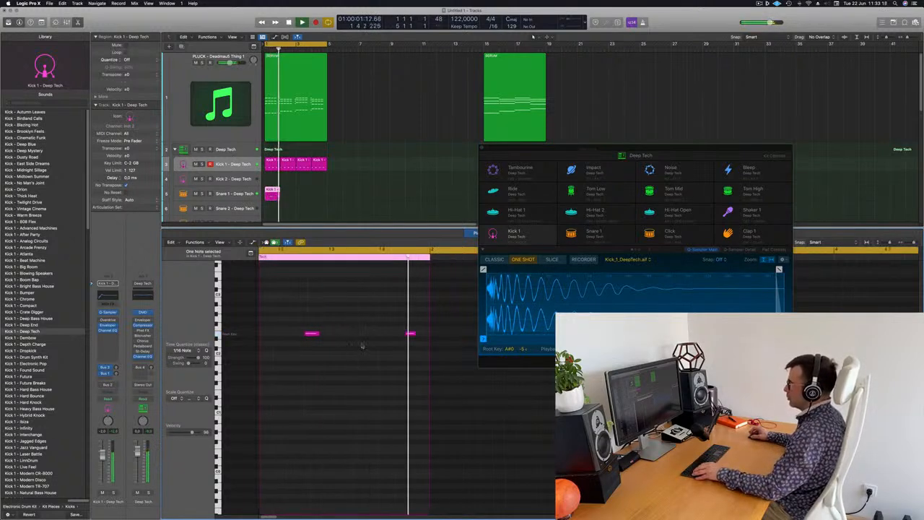
Nudge the two remaining snare notes an eighth note earlier onto beats 2 and 4, checking by playback
{"action": "key", "text": "space"}
{"action": "key", "text": "space"}
{"action": "key", "text": "space"}
{"action": "left_click_drag", "start_coordinate": [342, 321], "coordinate": [483, 399]}
{"action": "key", "text": "alt+Left"}
{"action": "key", "text": "alt+Left"}
{"action": "key", "text": "space"}
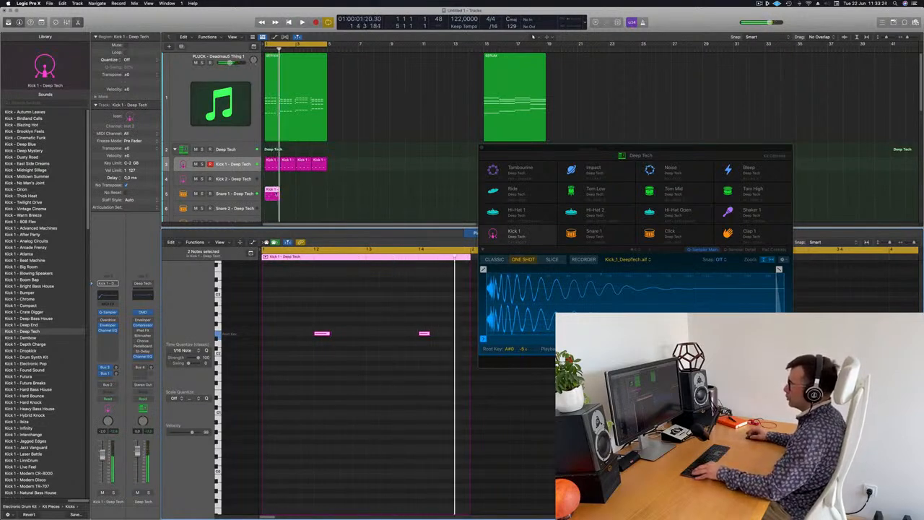
Repeat the one-bar Snare 1 region across all four bars of the loop
{"action": "left_click_drag", "start_coordinate": [277, 193], "coordinate": [303, 195]}
{"action": "scroll", "coordinate": [351, 192], "scroll_direction": "down", "scroll_amount": 3}
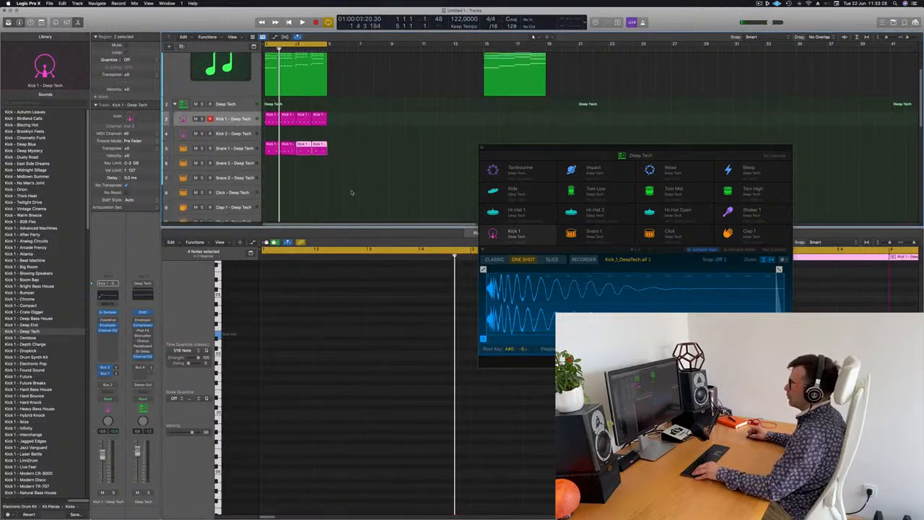
{"action": "scroll", "coordinate": [352, 192], "scroll_direction": "down", "scroll_amount": 1}
{"action": "scroll", "coordinate": [361, 179], "scroll_direction": "down", "scroll_amount": 1}
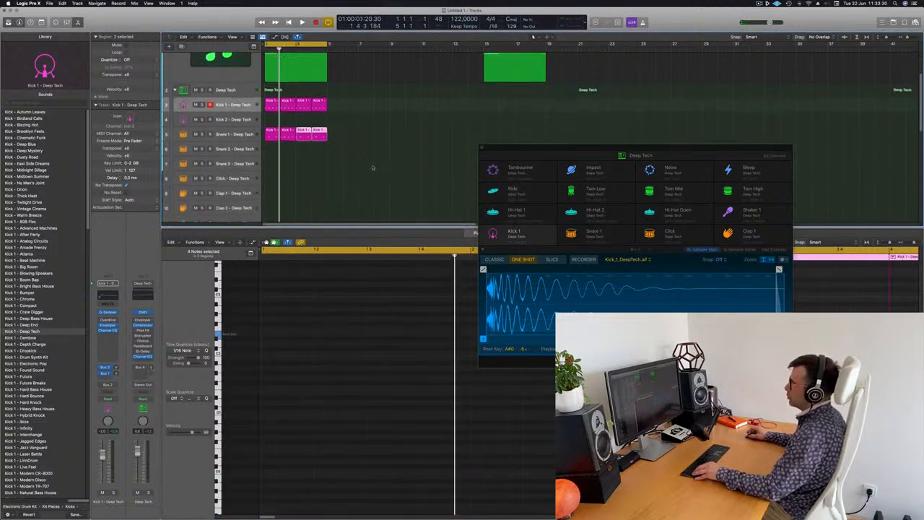
Copy the first kick region to the Hi-Hat Open track and move its notes two octaves up and an eighth note later
{"action": "scroll", "coordinate": [372, 168], "scroll_direction": "down", "scroll_amount": 3}
{"action": "left_click_drag", "start_coordinate": [271, 84], "coordinate": [274, 217]}
{"action": "left_click_drag", "start_coordinate": [269, 378], "coordinate": [447, 428]}
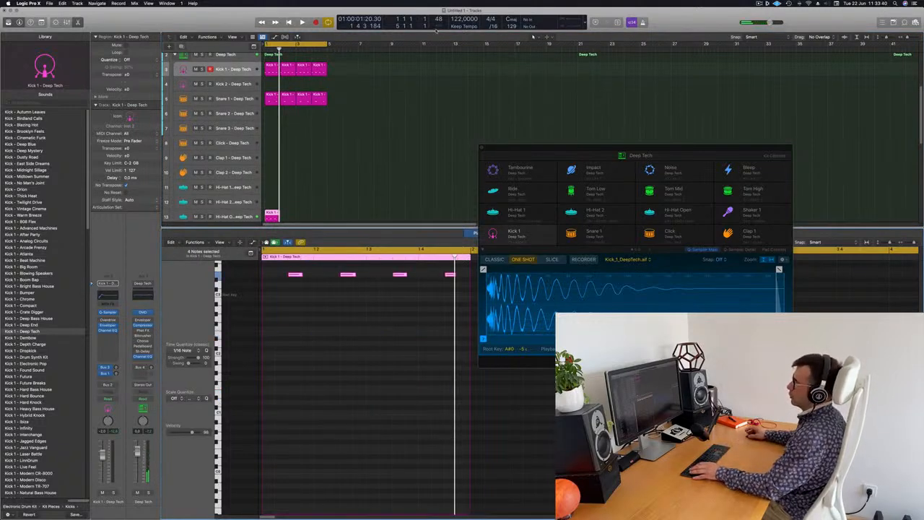
{"action": "key", "text": "space"}
{"action": "scroll", "coordinate": [361, 150], "scroll_direction": "down", "scroll_amount": 5}
{"action": "key", "text": "space"}
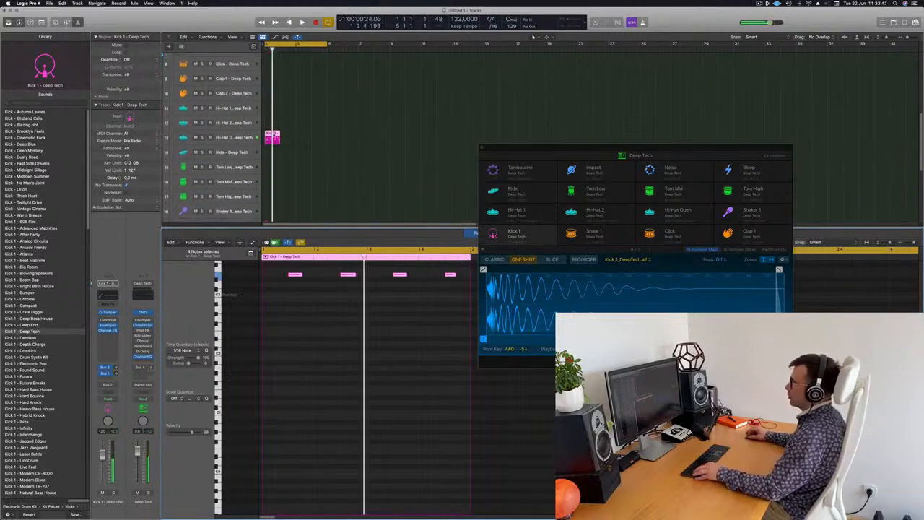
Repeat the one-bar Hi-Hat Open region across all four bars and play the full loop
{"action": "left_click_drag", "start_coordinate": [272, 137], "coordinate": [313, 140]}
{"action": "scroll", "coordinate": [361, 136], "scroll_direction": "down", "scroll_amount": 3}
{"action": "scroll", "coordinate": [362, 144], "scroll_direction": "up", "scroll_amount": 3}
{"action": "key", "text": "space"}
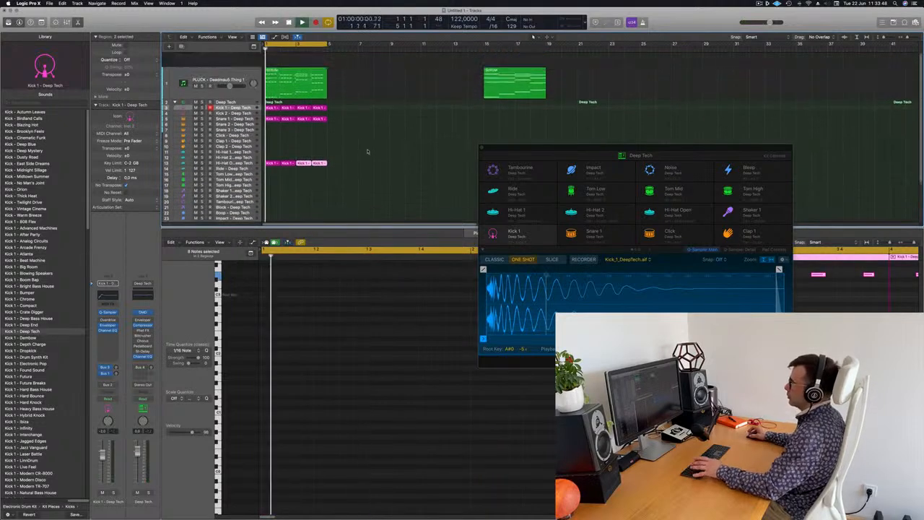
Select the Hi-Hat Open track with its four regions and play the loop
{"action": "scroll", "coordinate": [370, 150], "scroll_direction": "down", "scroll_amount": 1}
{"action": "left_click", "coordinate": [371, 151]}
{"action": "scroll", "coordinate": [369, 150], "scroll_direction": "right", "scroll_amount": 2}
{"action": "key", "text": "space"}
{"action": "left_click", "coordinate": [232, 149]}
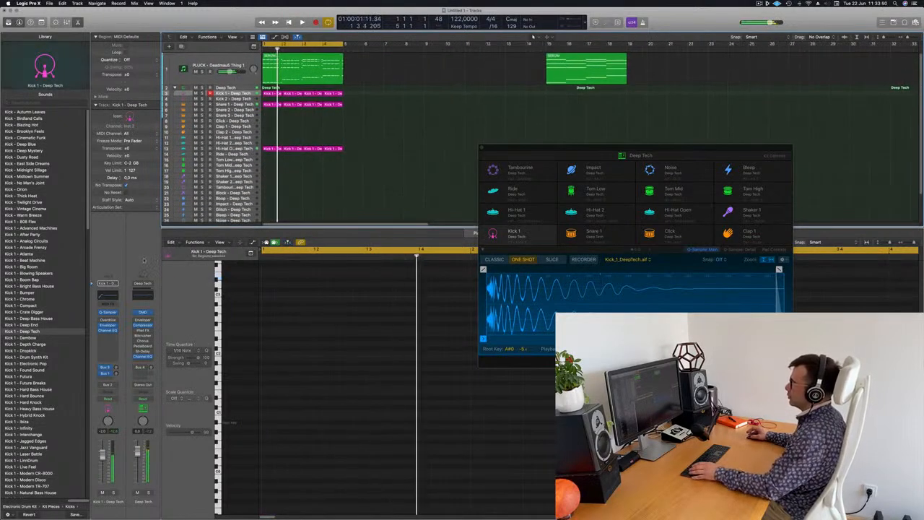
{"action": "key", "text": "space"}
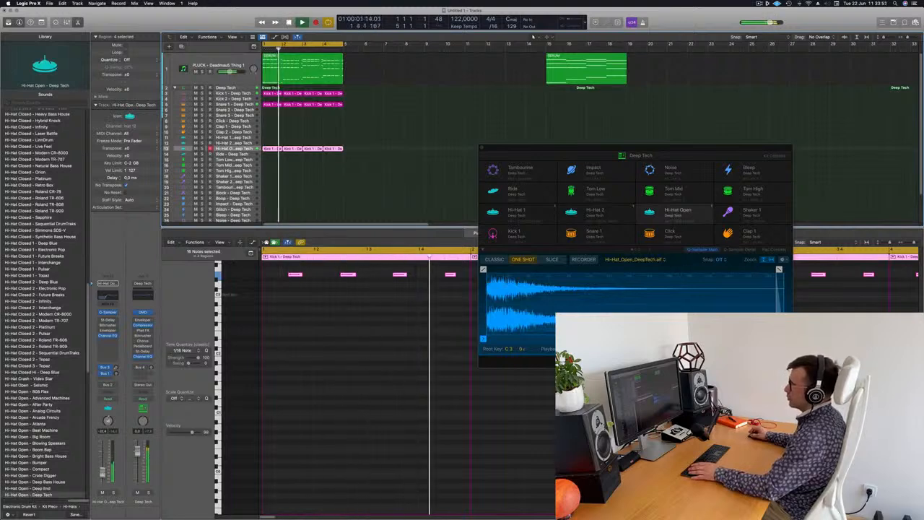
In the Kick 1 track's Channel EQ, switch off the low-cut band and boost the low shelf to +9.8 dB at 113 Hz
{"action": "left_click", "coordinate": [237, 105]}
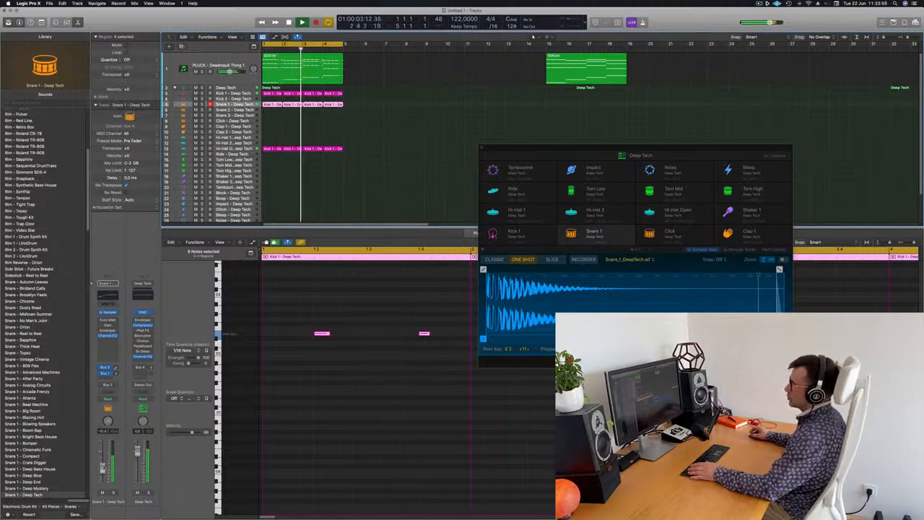
{"action": "left_click", "coordinate": [235, 93]}
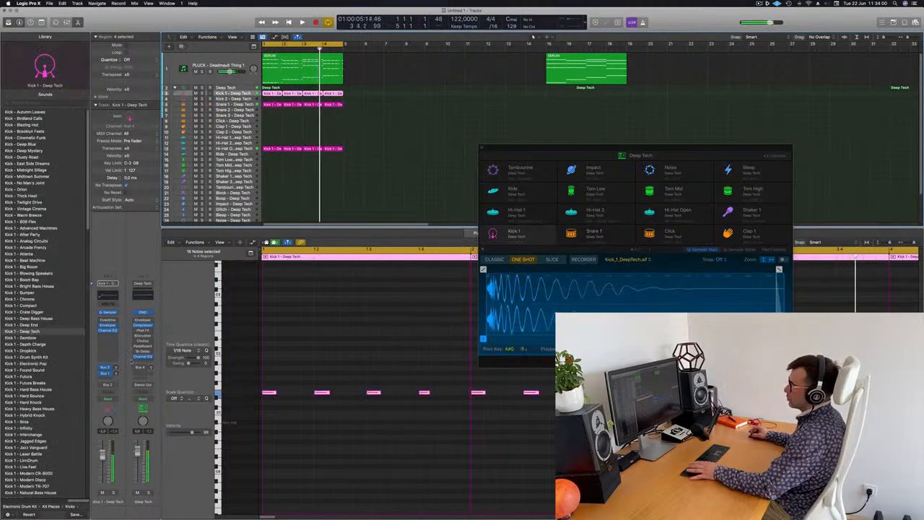
{"action": "left_click", "coordinate": [102, 295]}
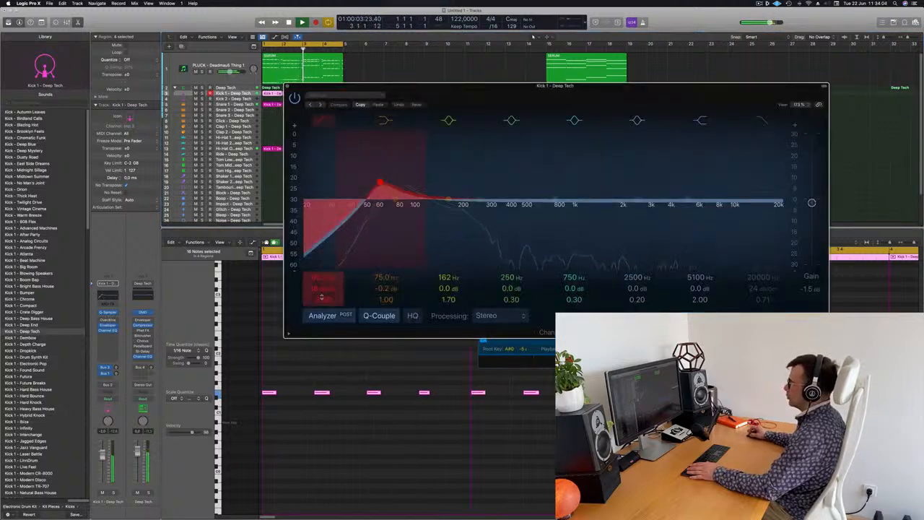
{"action": "left_click", "coordinate": [322, 119]}
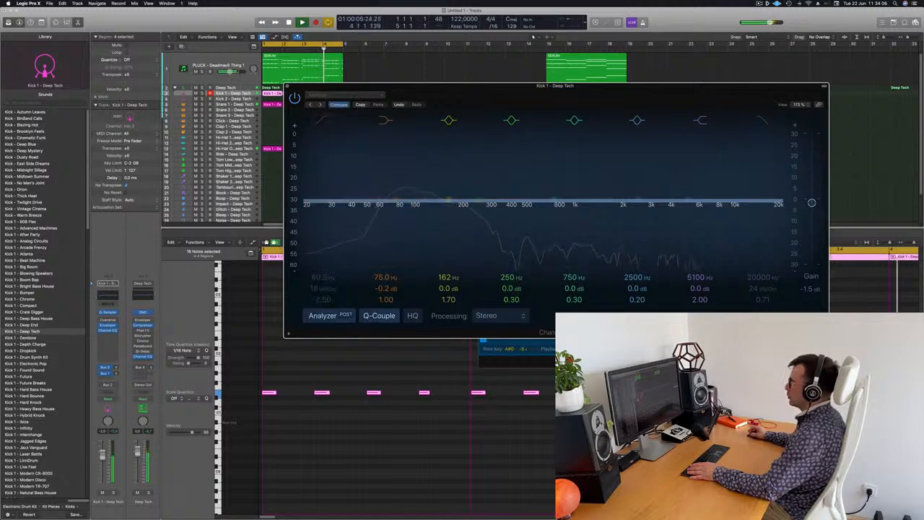
{"action": "left_click_drag", "start_coordinate": [386, 289], "coordinate": [403, 323]}
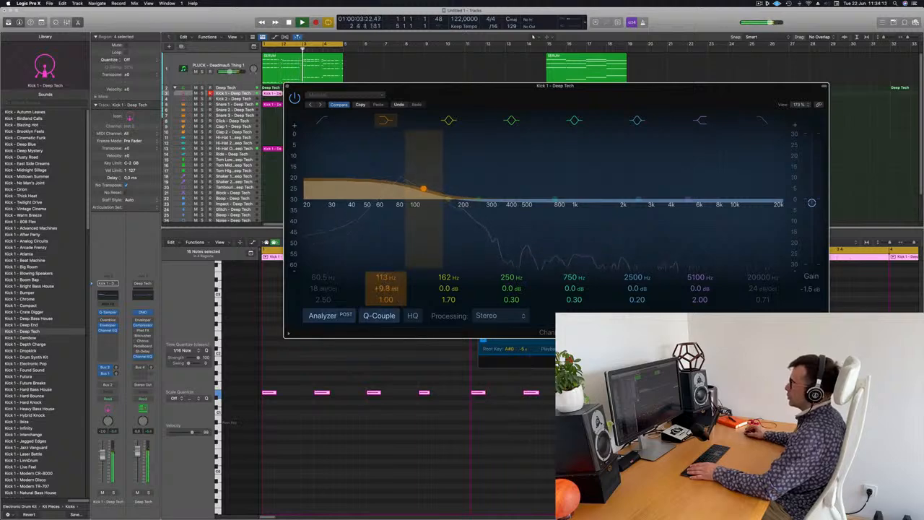
{"action": "key", "text": "space"}
{"action": "key", "text": "space"}
{"action": "key", "text": "super+w"}
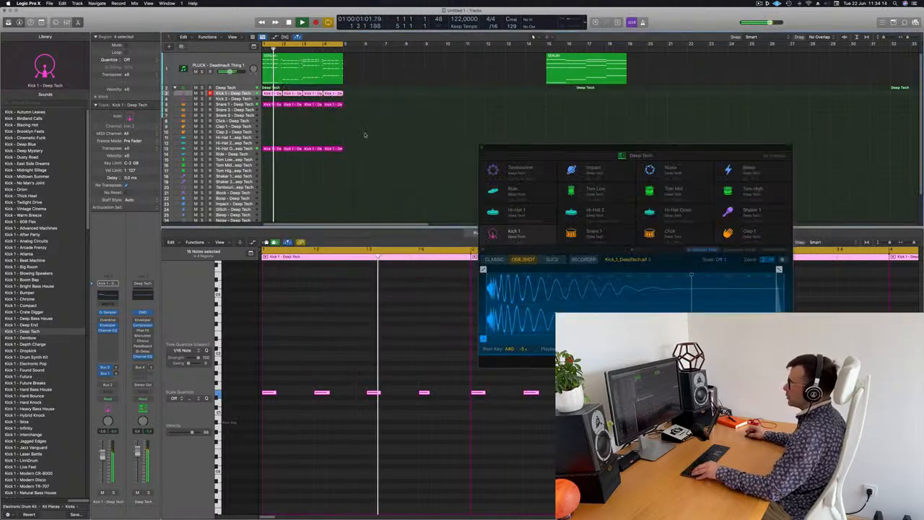
Stop playback and copy the first Kick 1 region to the Shaker 2 track
{"action": "scroll", "coordinate": [365, 135], "scroll_direction": "right", "scroll_amount": 3}
{"action": "scroll", "coordinate": [384, 134], "scroll_direction": "down", "scroll_amount": 1}
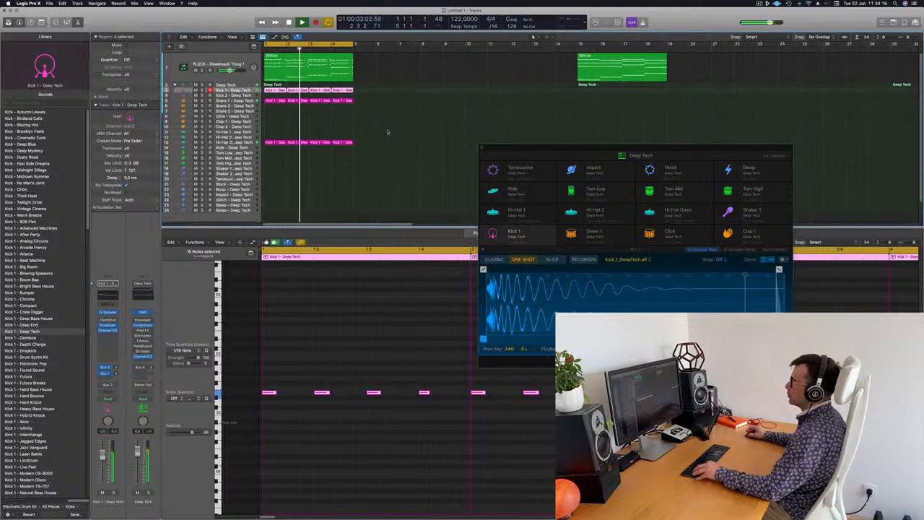
{"action": "scroll", "coordinate": [388, 133], "scroll_direction": "left", "scroll_amount": 1}
{"action": "scroll", "coordinate": [403, 136], "scroll_direction": "up", "scroll_amount": 1}
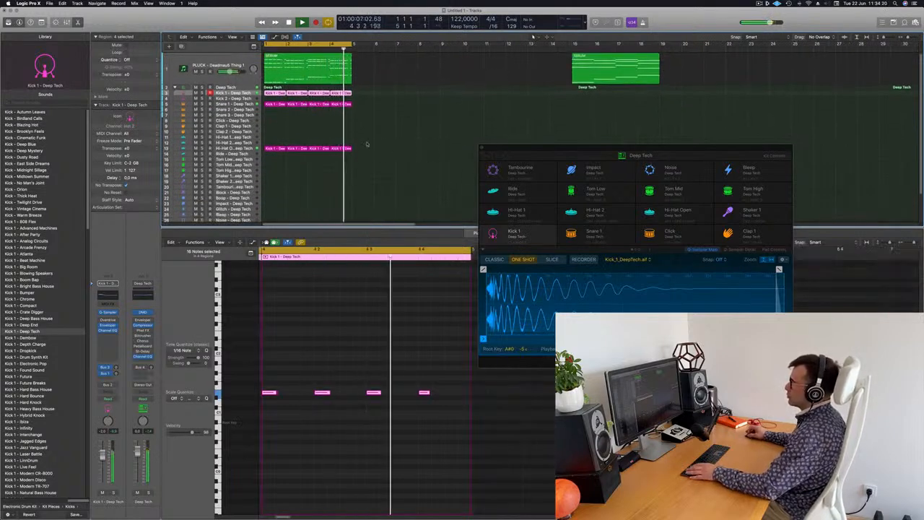
{"action": "key", "text": "space"}
{"action": "left_click", "coordinate": [278, 115]}
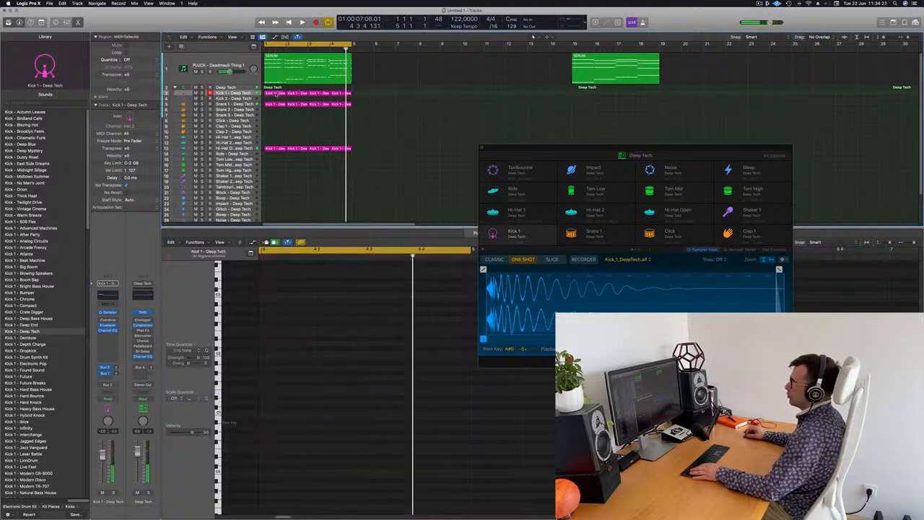
{"action": "left_click_drag", "start_coordinate": [276, 95], "coordinate": [280, 188]}
Duplicate the notes in the Shaker 2 region until they fill the bar with sixteenth-note hits
{"action": "left_click_drag", "start_coordinate": [300, 378], "coordinate": [489, 426]}
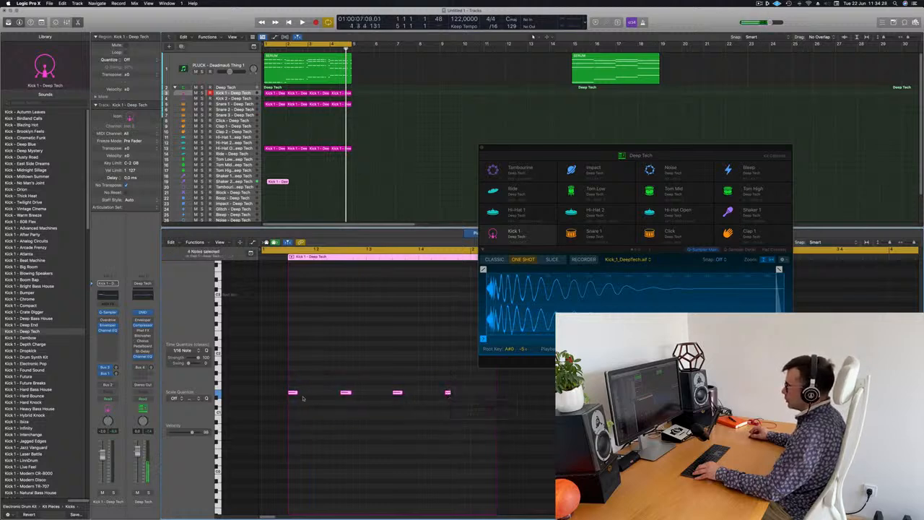
{"action": "left_click_drag", "start_coordinate": [295, 393], "coordinate": [317, 399]}
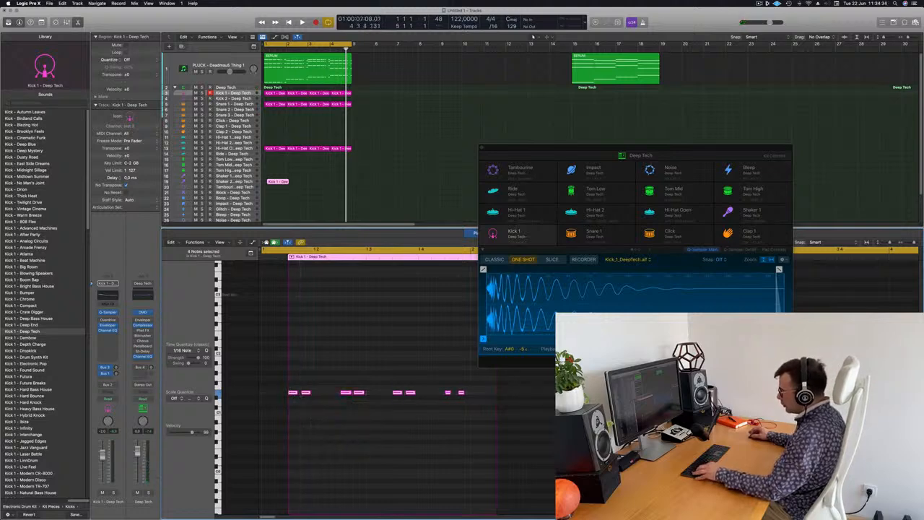
{"action": "left_click_drag", "start_coordinate": [291, 394], "coordinate": [318, 398]}
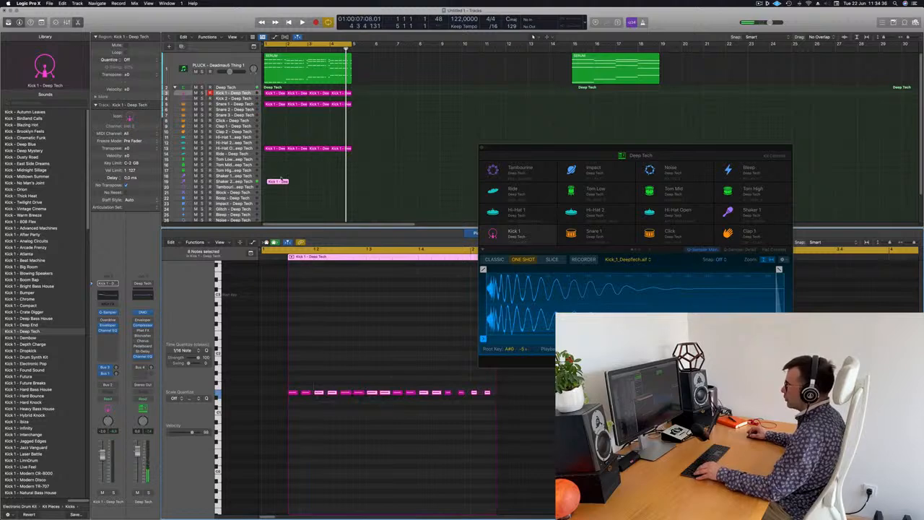
Align the Shaker 2 region with the start of bar 1 and repeat it across all four bars of the loop
{"action": "left_click_drag", "start_coordinate": [284, 181], "coordinate": [281, 180]}
{"action": "key", "text": "super+r"}
{"action": "key", "text": "super+r"}
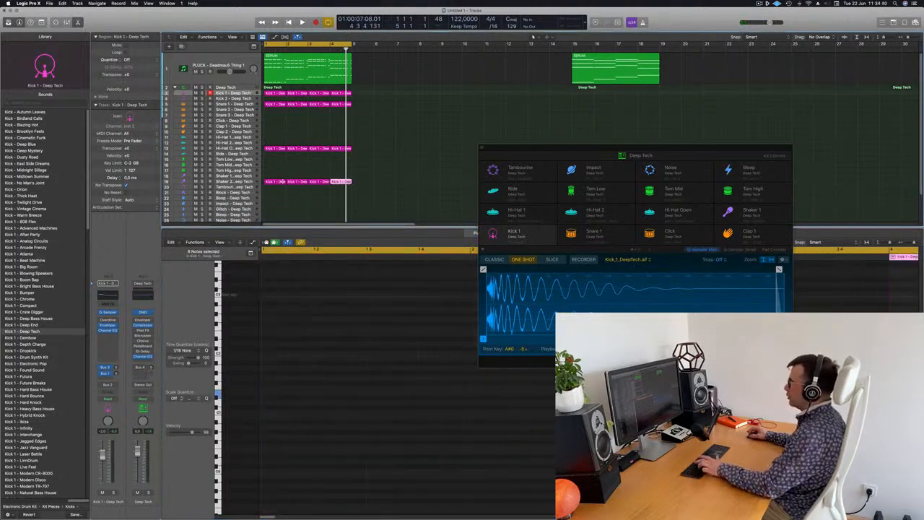
Transpose all notes in the four Shaker 2 regions two octaves up and play the loop
{"action": "left_click", "coordinate": [233, 181]}
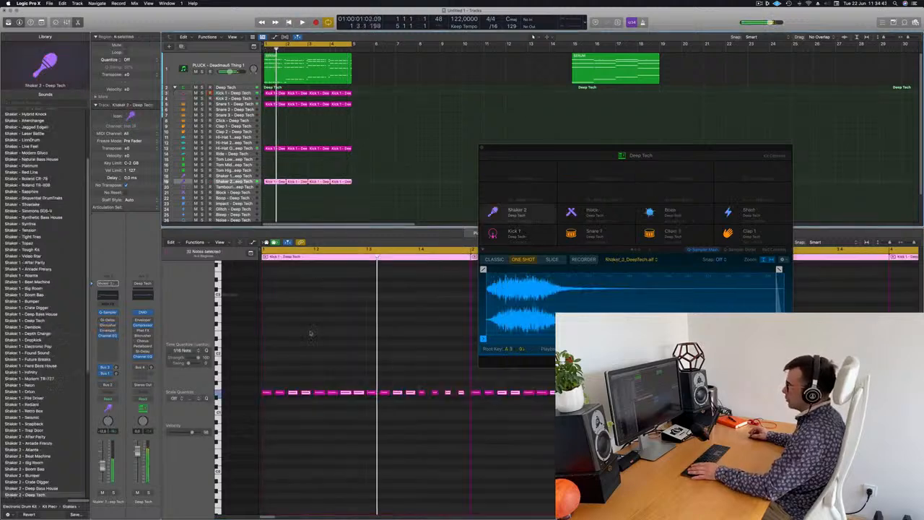
{"action": "key", "text": "super+a"}
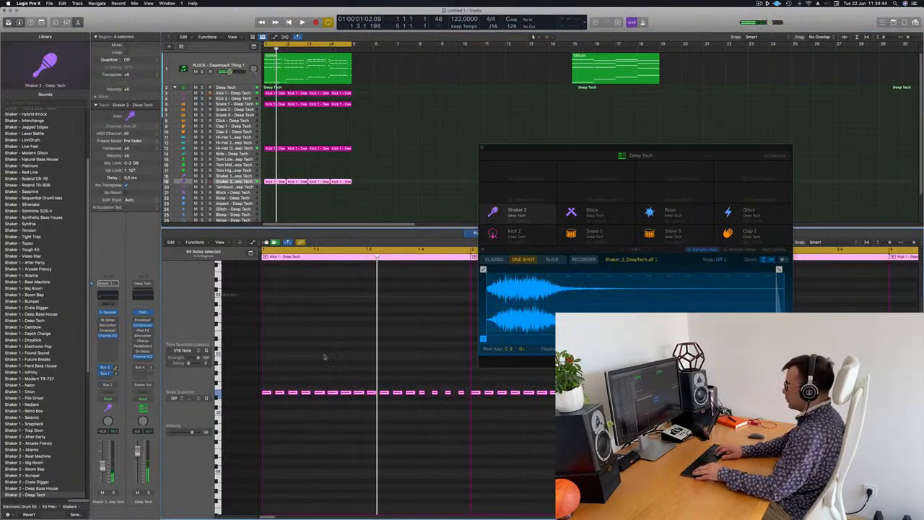
{"action": "key", "text": "alt+shift+Up"}
{"action": "key", "text": "alt+shift+Up"}
{"action": "key", "text": "space"}
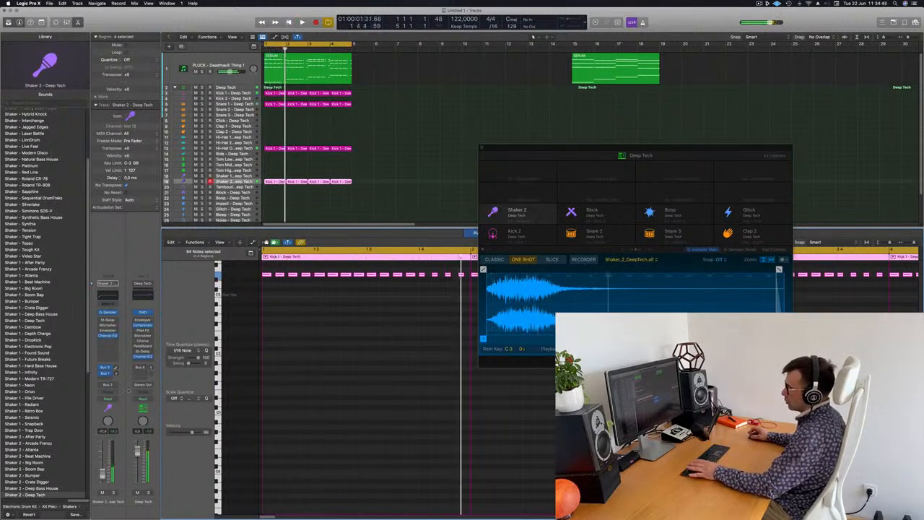
Enable the Stereo Delay on the Shaker 2 track and set its output mix to 37% left and 35% right
{"action": "left_click", "coordinate": [102, 321]}
{"action": "left_click", "coordinate": [100, 321]}
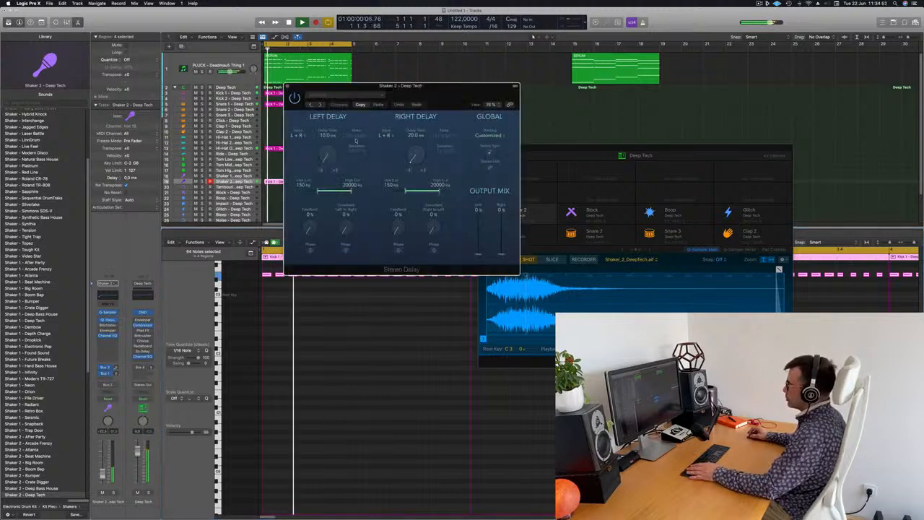
{"action": "left_click_drag", "start_coordinate": [480, 252], "coordinate": [478, 207]}
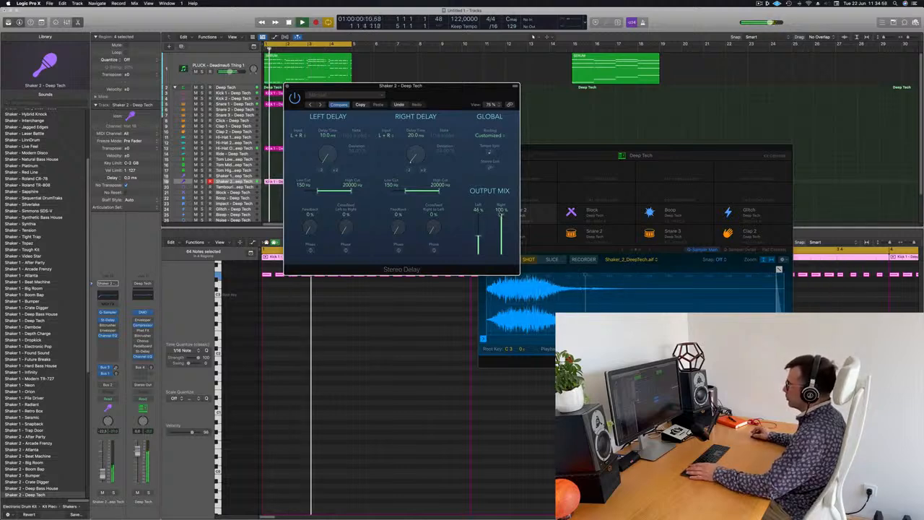
{"action": "left_click_drag", "start_coordinate": [501, 215], "coordinate": [501, 237]}
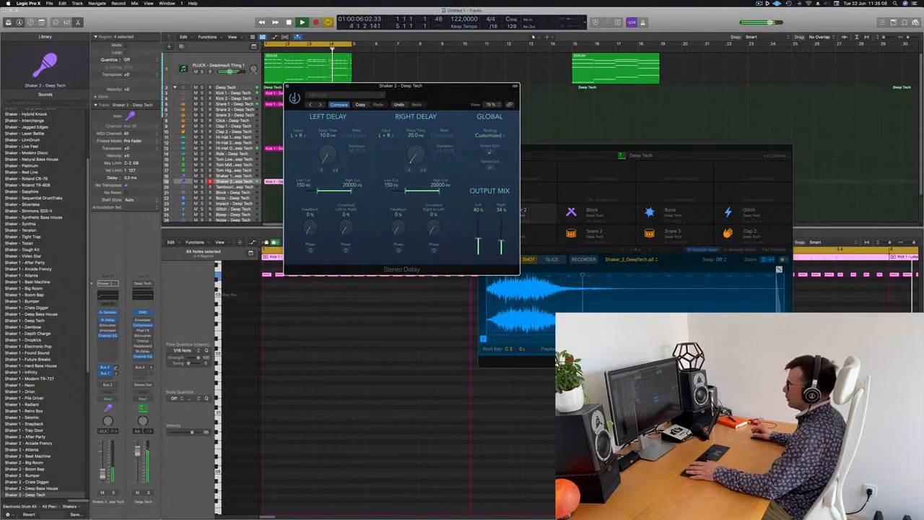
{"action": "left_click_drag", "start_coordinate": [478, 238], "coordinate": [478, 240]}
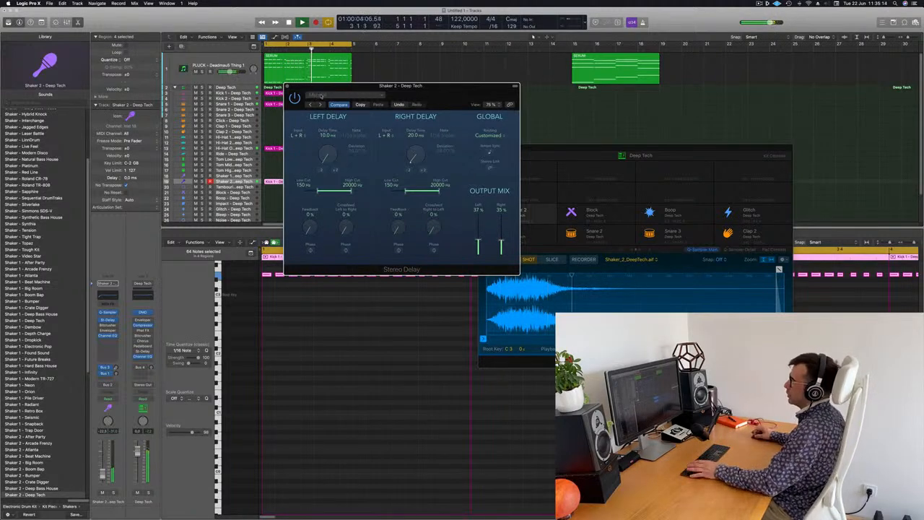
{"action": "left_click", "coordinate": [287, 86]}
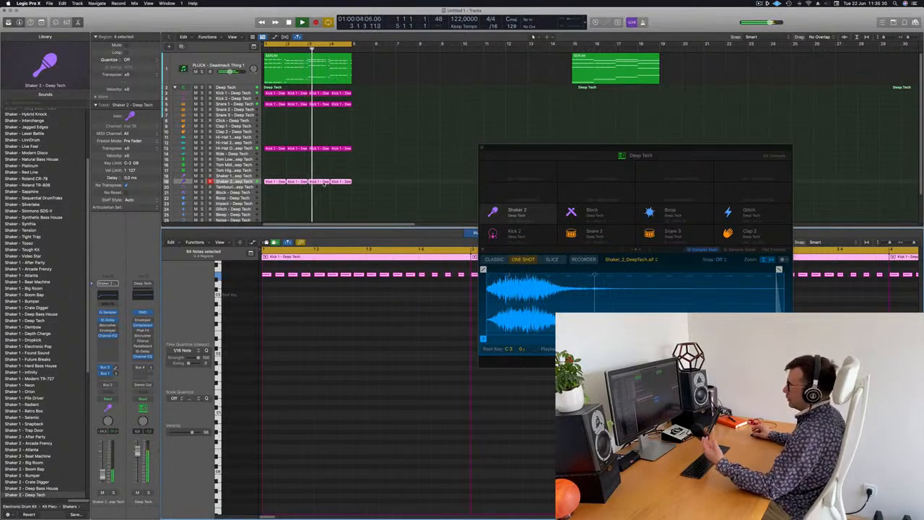
Restart the loop, select the first pluck region and open its track's Sylenth1 instrument
{"action": "left_click", "coordinate": [377, 132]}
{"action": "key", "text": "space"}
{"action": "key", "text": "space"}
{"action": "left_click", "coordinate": [272, 55]}
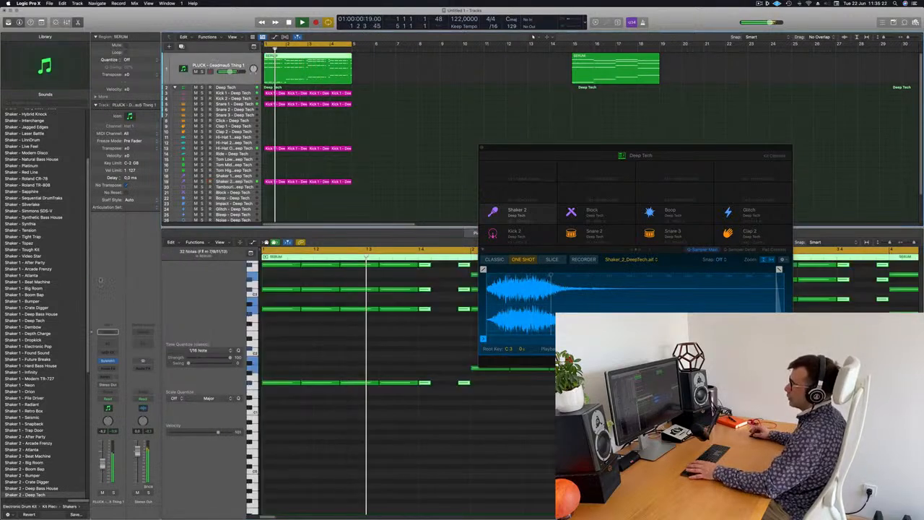
{"action": "left_click", "coordinate": [107, 360]}
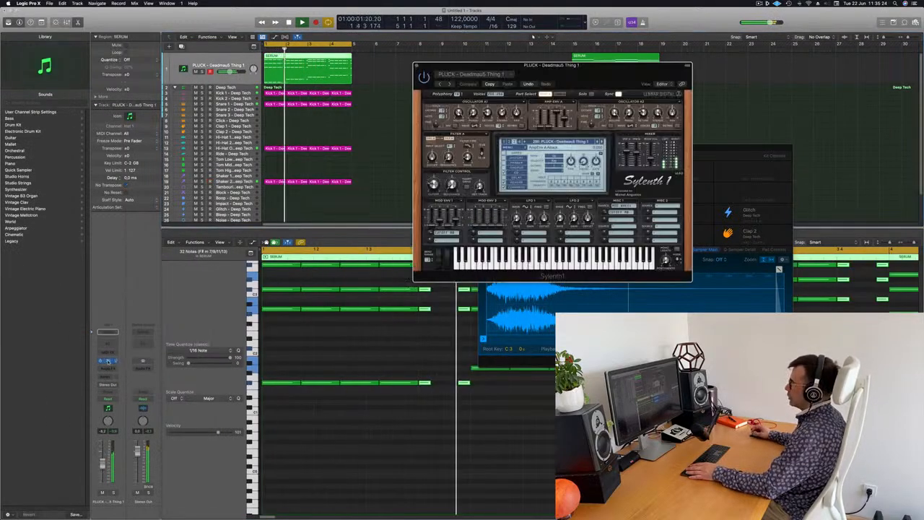
{"action": "left_click_drag", "start_coordinate": [581, 78], "coordinate": [514, 102]}
Audition the Sylenth1 pluck presets against the loop, starting from PLUCK - Alt+F4, and settle on PLUCK - Emotions
{"action": "left_click", "coordinate": [498, 166]}
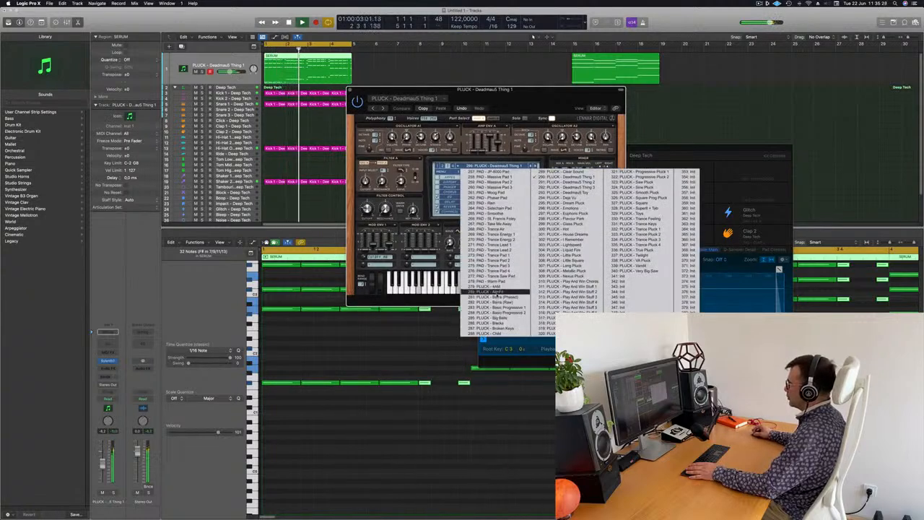
{"action": "left_click", "coordinate": [497, 310]}
{"action": "left_click_drag", "start_coordinate": [479, 105], "coordinate": [473, 106]}
{"action": "key", "text": "space"}
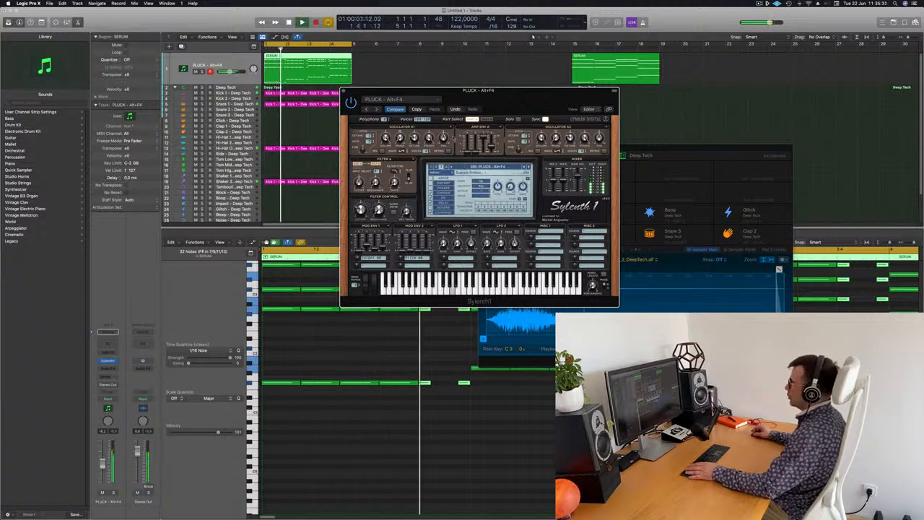
{"action": "left_click", "coordinate": [375, 110]}
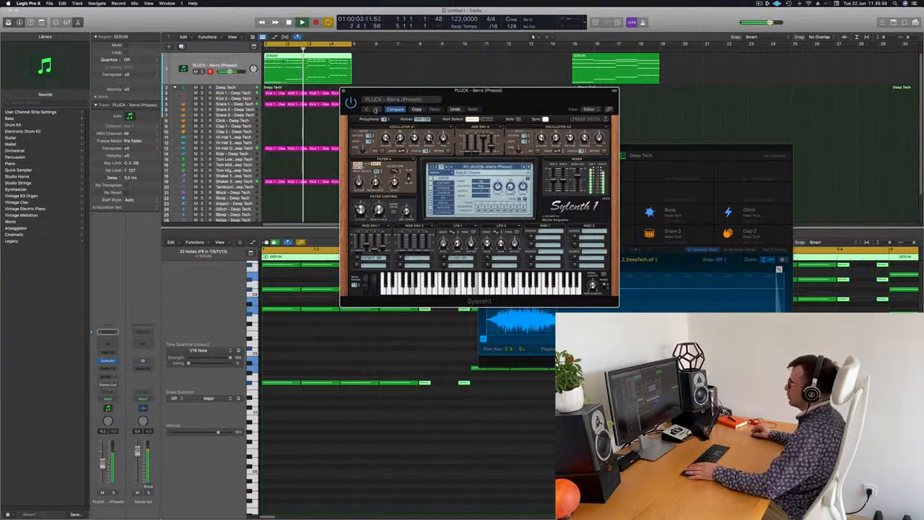
{"action": "left_click", "coordinate": [375, 110]}
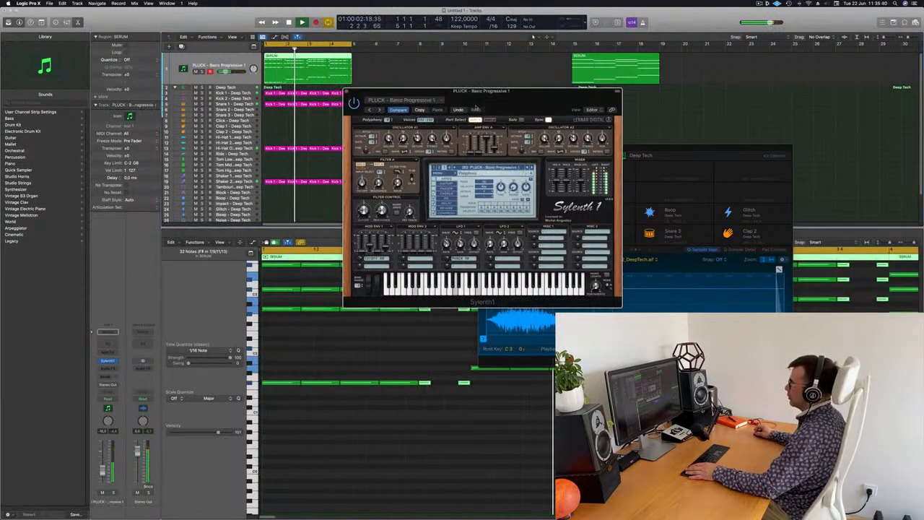
{"action": "left_click", "coordinate": [380, 110]}
{"action": "left_click_drag", "start_coordinate": [507, 107], "coordinate": [510, 131]}
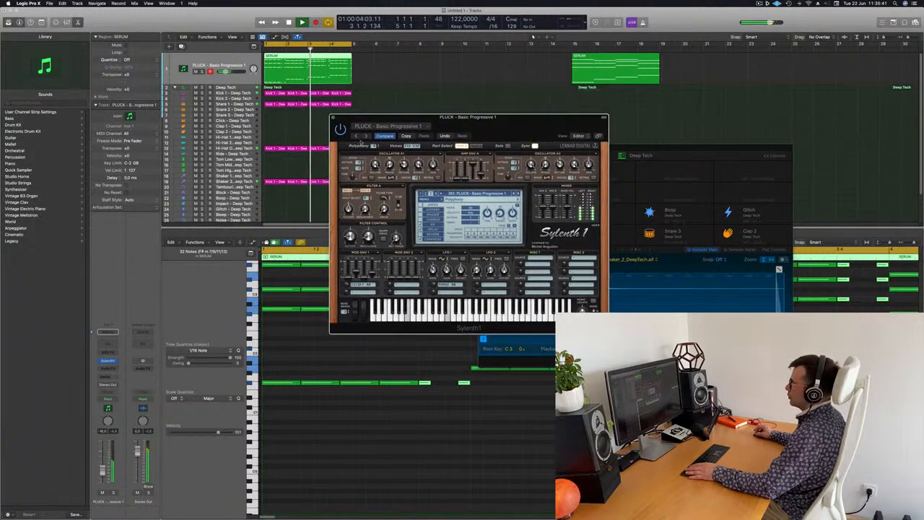
{"action": "left_click", "coordinate": [366, 136]}
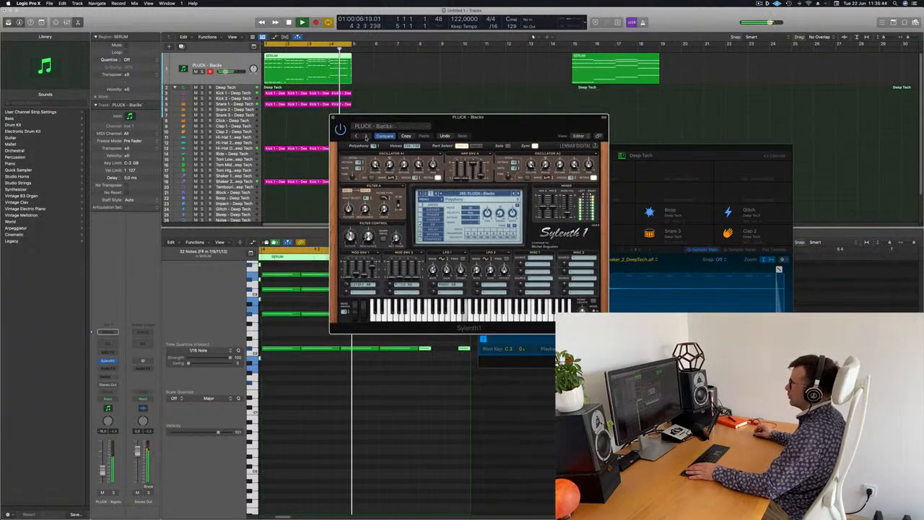
{"action": "left_click", "coordinate": [366, 135]}
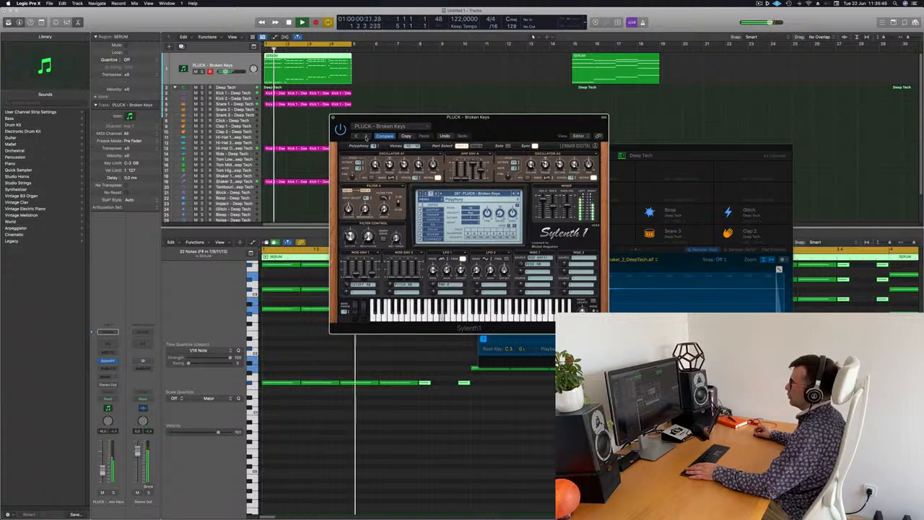
{"action": "left_click", "coordinate": [366, 136]}
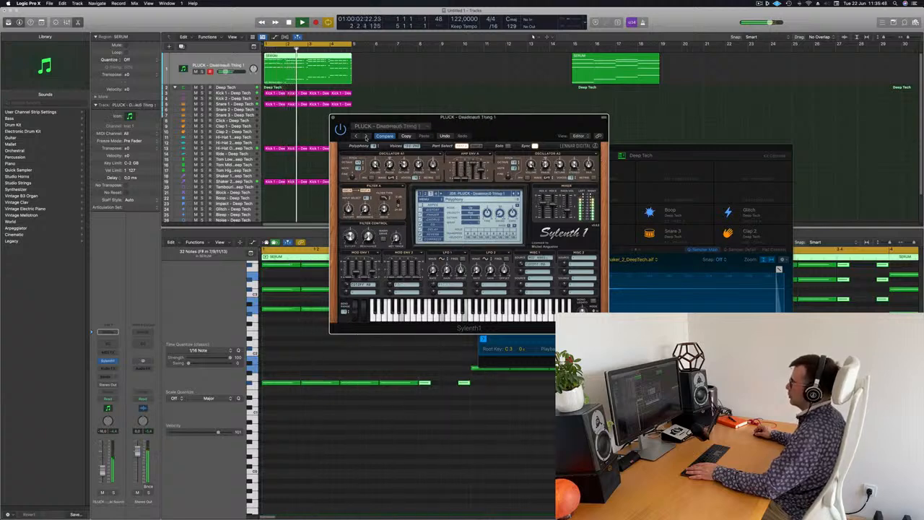
{"action": "left_click", "coordinate": [366, 136]}
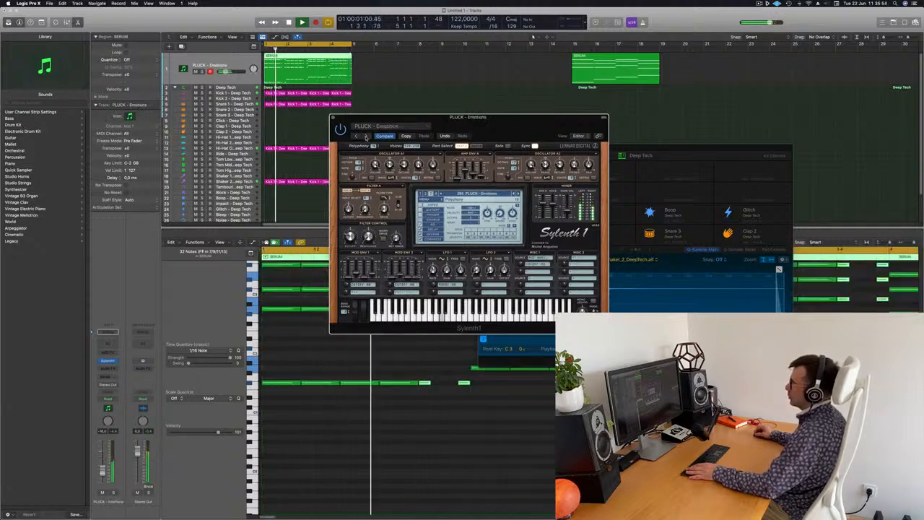
Raise the pluck track's volume and move the Sylenth1 window higher, clear of the note editor
{"action": "left_click_drag", "start_coordinate": [551, 128], "coordinate": [581, 92]}
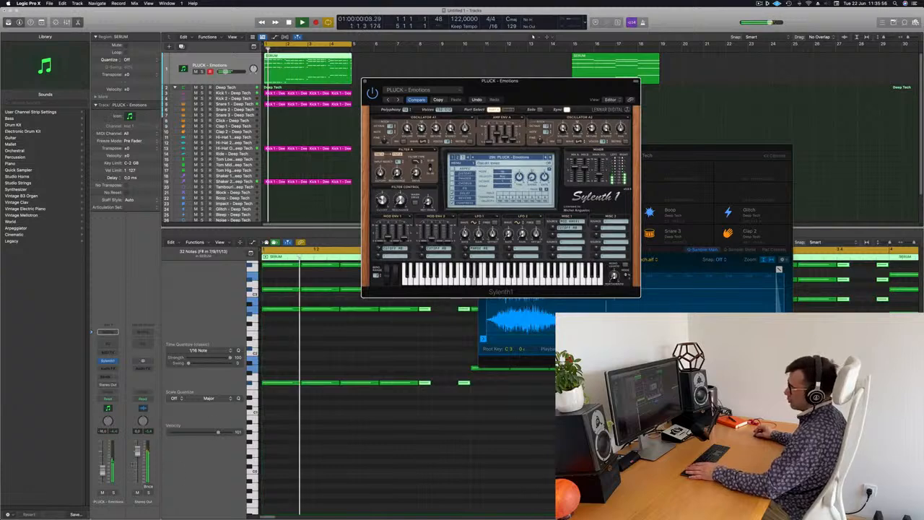
{"action": "left_click_drag", "start_coordinate": [102, 472], "coordinate": [102, 467]}
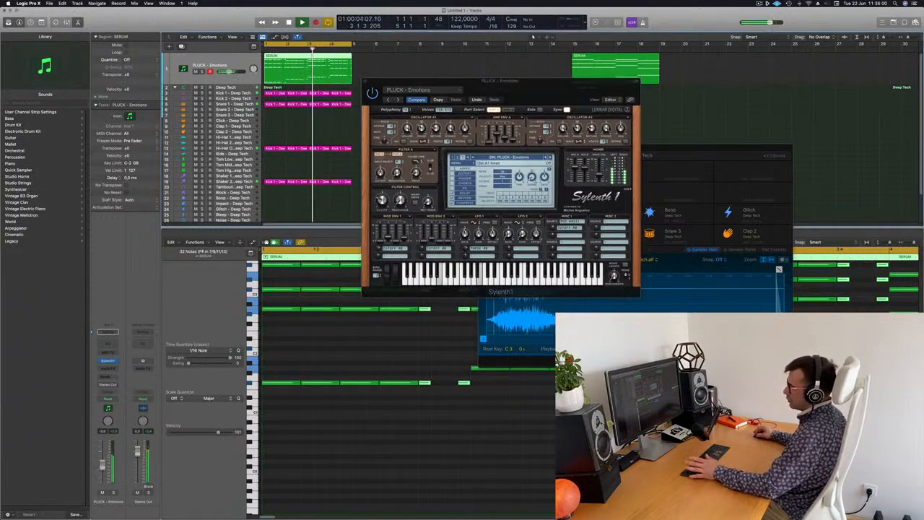
Insert a stereo Compressor on the pluck track, set its side chain to Kick 1 (Inst 2) and move its window aside
{"action": "left_click", "coordinate": [108, 368]}
{"action": "mouse_move", "coordinate": [109, 394]}
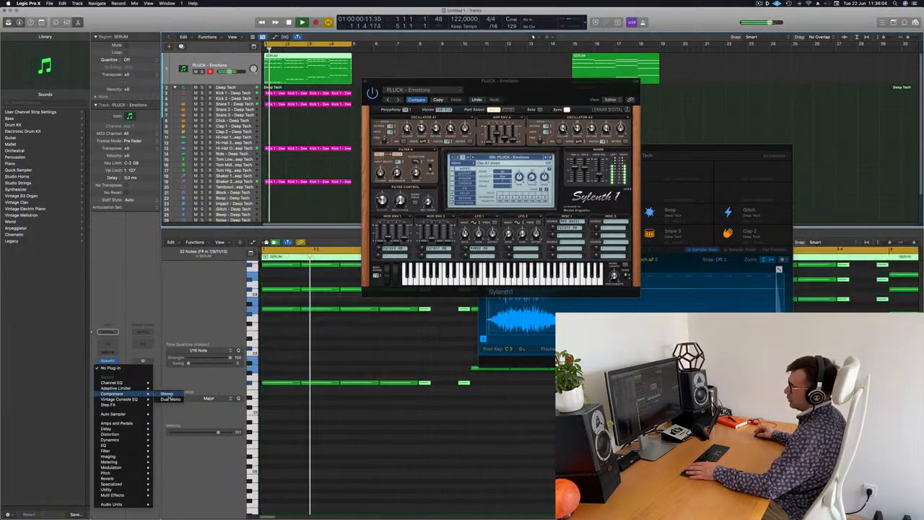
{"action": "left_click", "coordinate": [167, 394]}
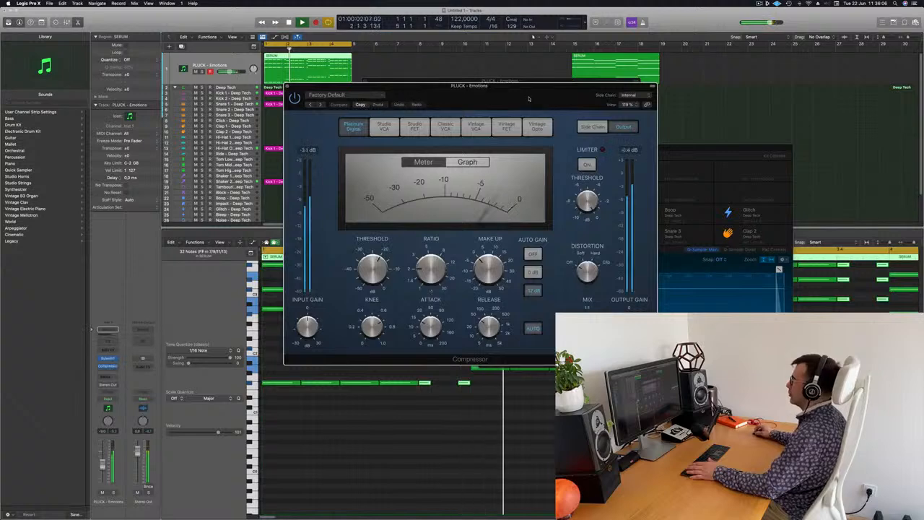
{"action": "mouse_move", "coordinate": [629, 113]}
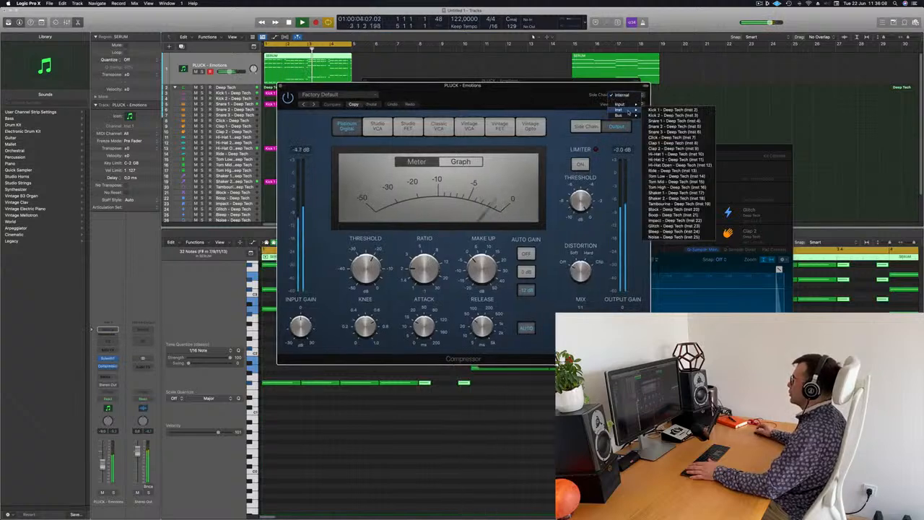
{"action": "left_click_drag", "start_coordinate": [506, 95], "coordinate": [577, 92]}
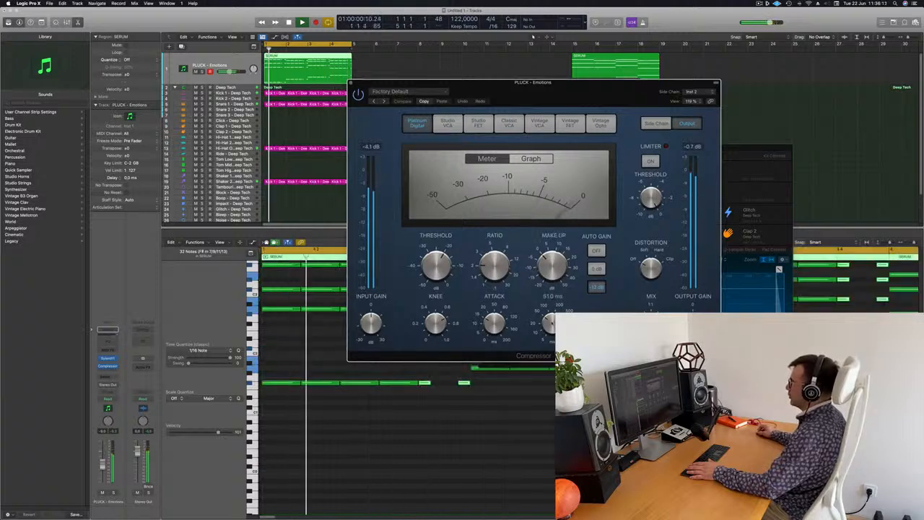
Raise the Compressor's ratio and set its threshold to -18.0 dB while the loop plays
{"action": "mouse_move", "coordinate": [490, 264]}
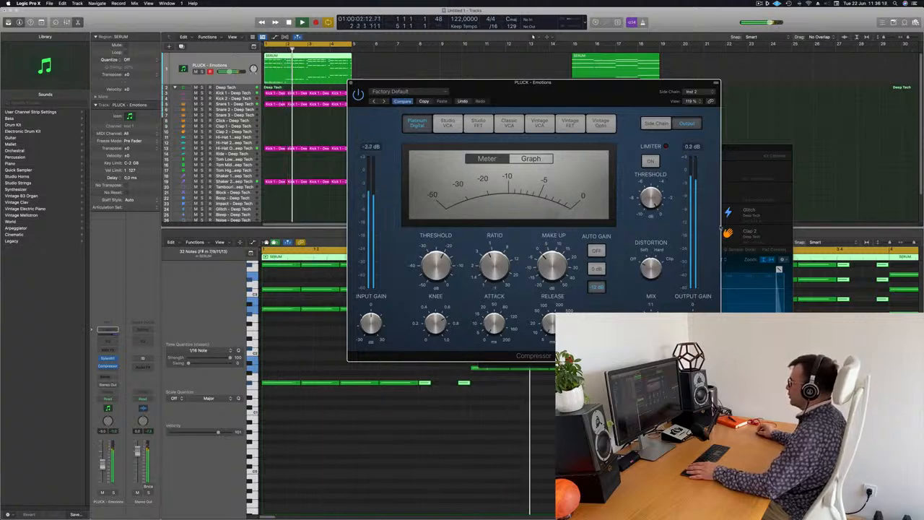
{"action": "key", "text": "space"}
{"action": "key", "text": "space"}
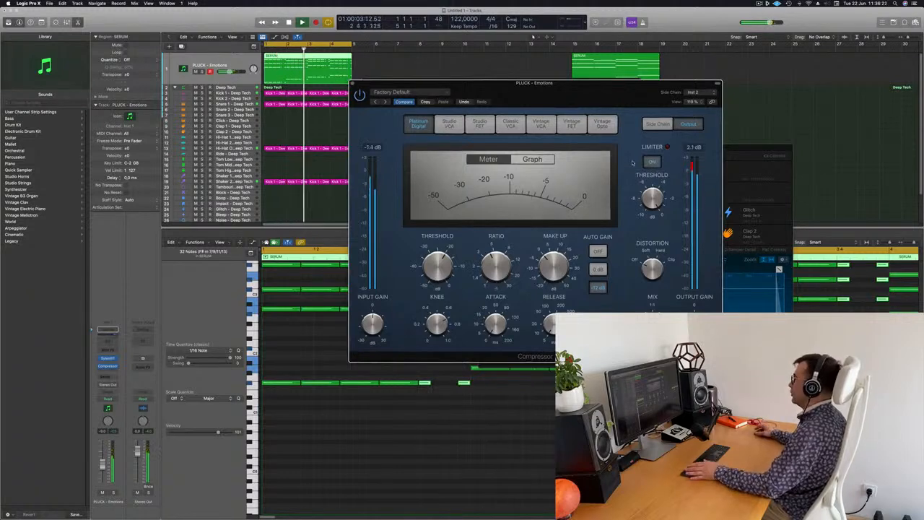
{"action": "left_click_drag", "start_coordinate": [600, 90], "coordinate": [619, 88]}
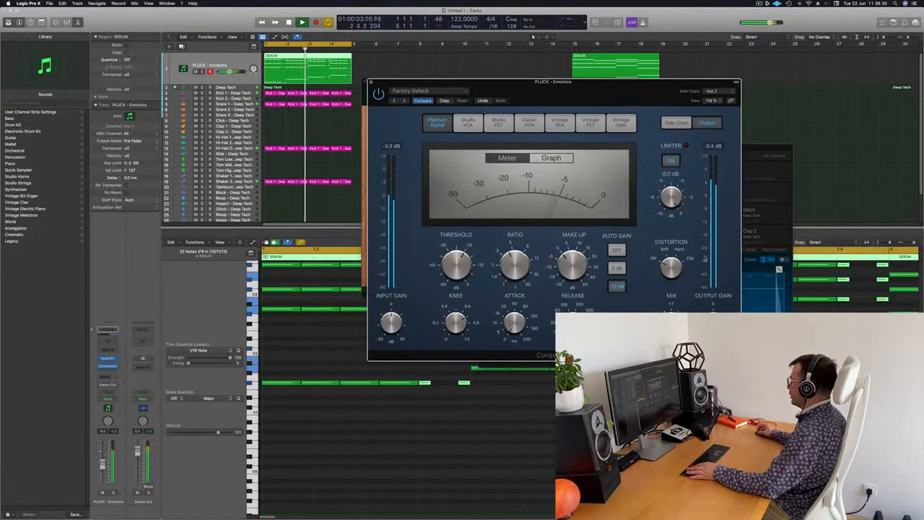
{"action": "left_click_drag", "start_coordinate": [645, 99], "coordinate": [699, 104]}
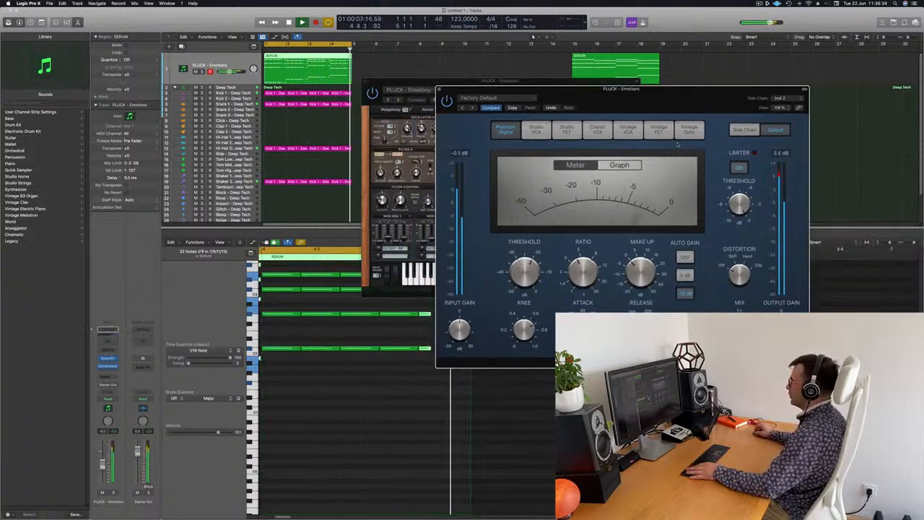
{"action": "mouse_move", "coordinate": [532, 269]}
{"action": "left_click_drag", "start_coordinate": [530, 265], "coordinate": [532, 264]}
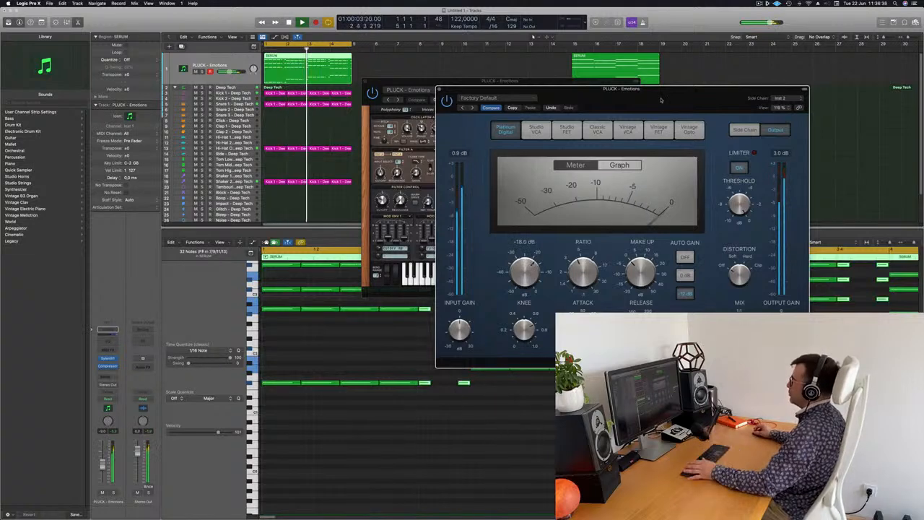
{"action": "left_click_drag", "start_coordinate": [665, 94], "coordinate": [647, 101]}
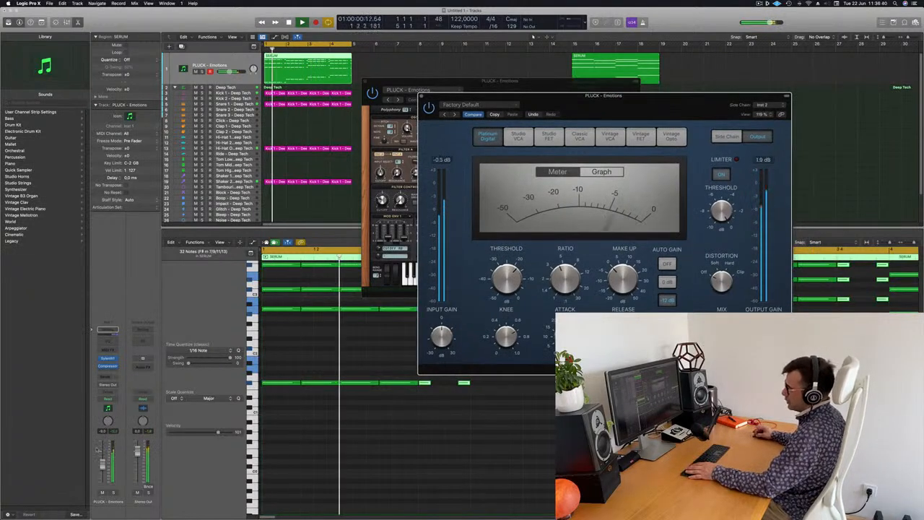
Lower the pluck track's volume slightly, then clear the Compressor and Sylenth1 windows away from the arrangement
{"action": "left_click_drag", "start_coordinate": [101, 467], "coordinate": [102, 468]}
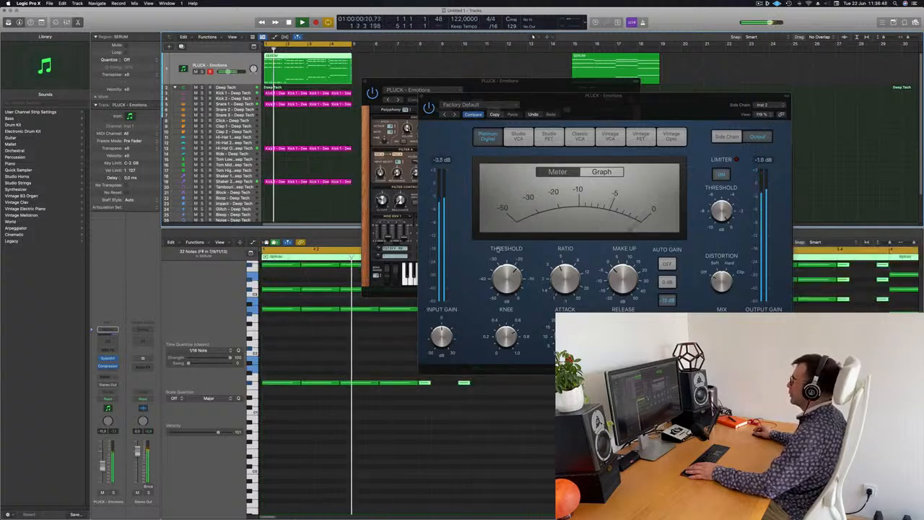
{"action": "left_click_drag", "start_coordinate": [438, 96], "coordinate": [366, 200]}
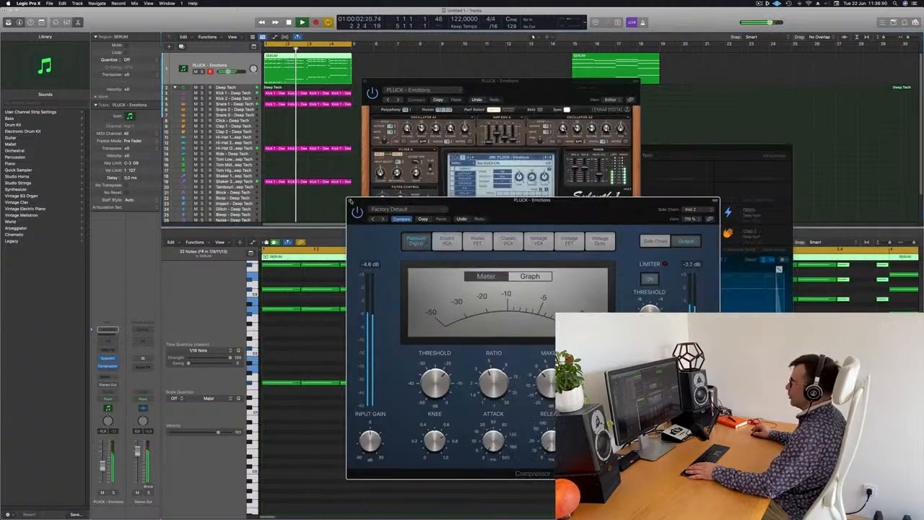
{"action": "left_click", "coordinate": [350, 201]}
{"action": "left_click_drag", "start_coordinate": [470, 83], "coordinate": [502, 290]}
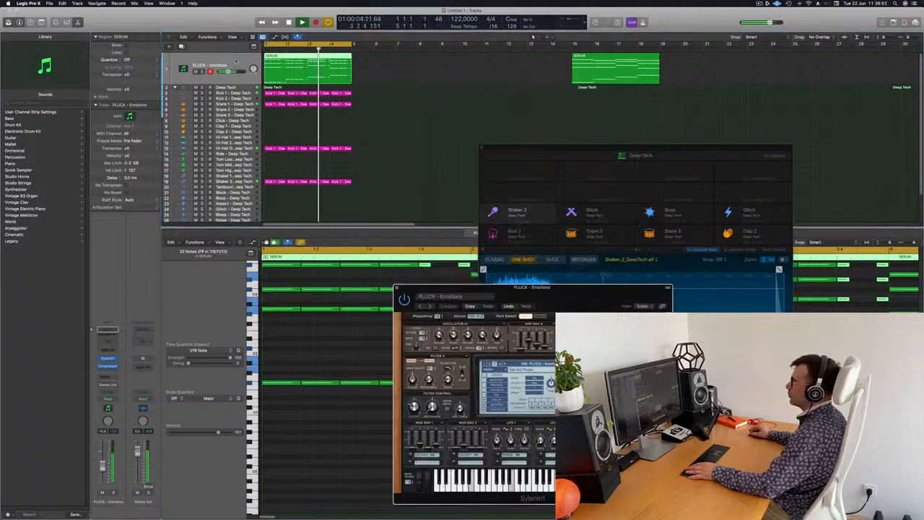
Duplicate the pluck track with its settings and copy the first four-bar chord region onto the new track
{"action": "left_click", "coordinate": [236, 61]}
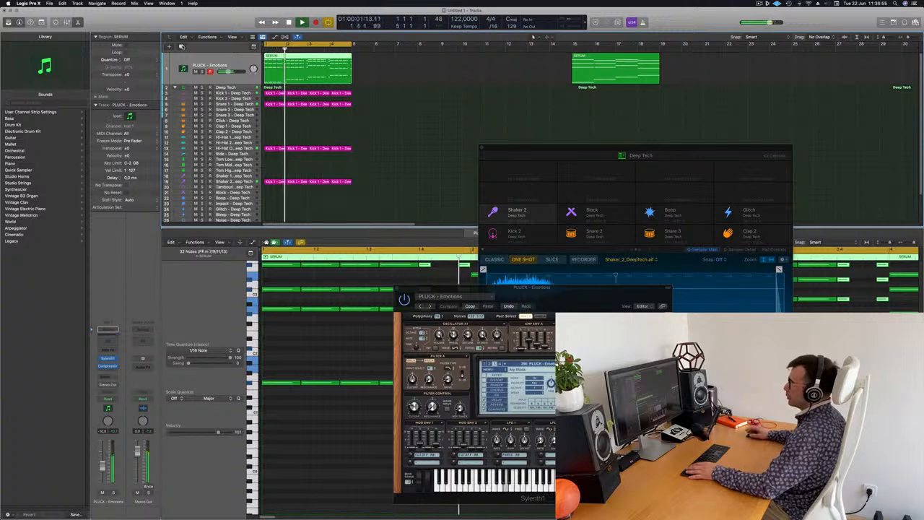
{"action": "left_click", "coordinate": [182, 46]}
{"action": "left_click", "coordinate": [296, 65]}
{"action": "key", "text": "Return"}
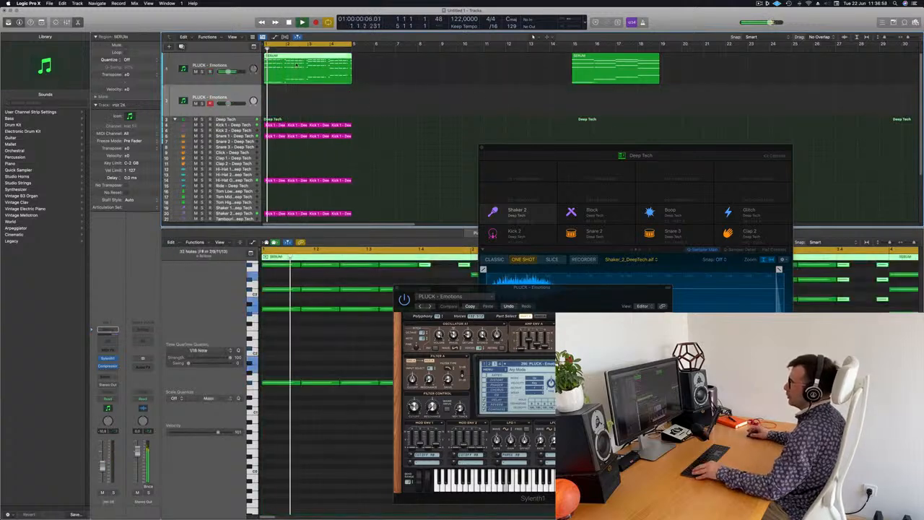
{"action": "left_click_drag", "start_coordinate": [296, 63], "coordinate": [304, 109]}
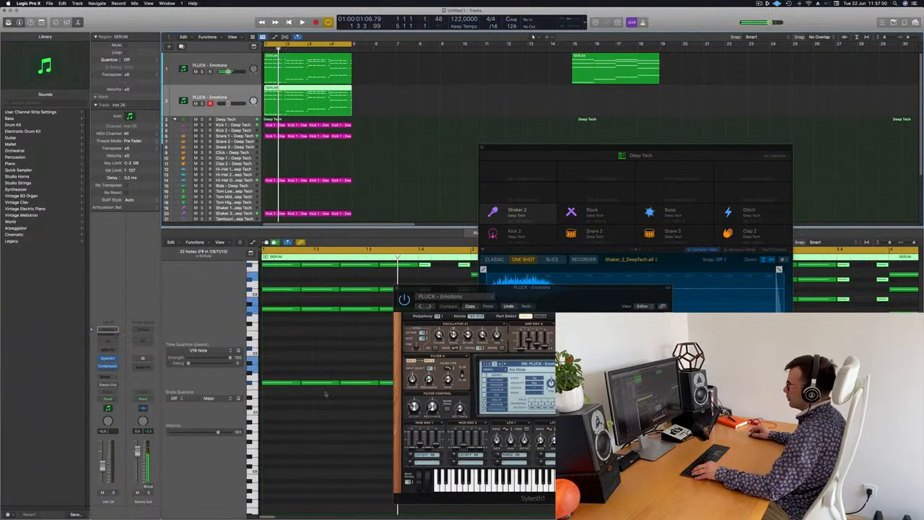
Delete all the upper chord notes from the copied region, keeping only the lowest note line as the bass
{"action": "left_click_drag", "start_coordinate": [594, 298], "coordinate": [593, 327]}
{"action": "left_click_drag", "start_coordinate": [666, 162], "coordinate": [781, 180]}
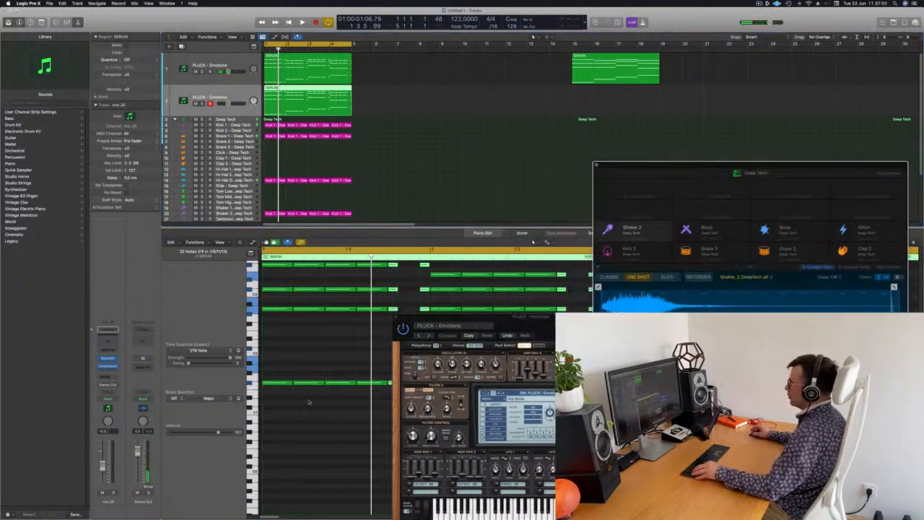
{"action": "scroll", "coordinate": [309, 401], "scroll_direction": "left", "scroll_amount": 3}
{"action": "left_click_drag", "start_coordinate": [474, 321], "coordinate": [459, 493]}
{"action": "scroll", "coordinate": [372, 348], "scroll_direction": "left", "scroll_amount": 3}
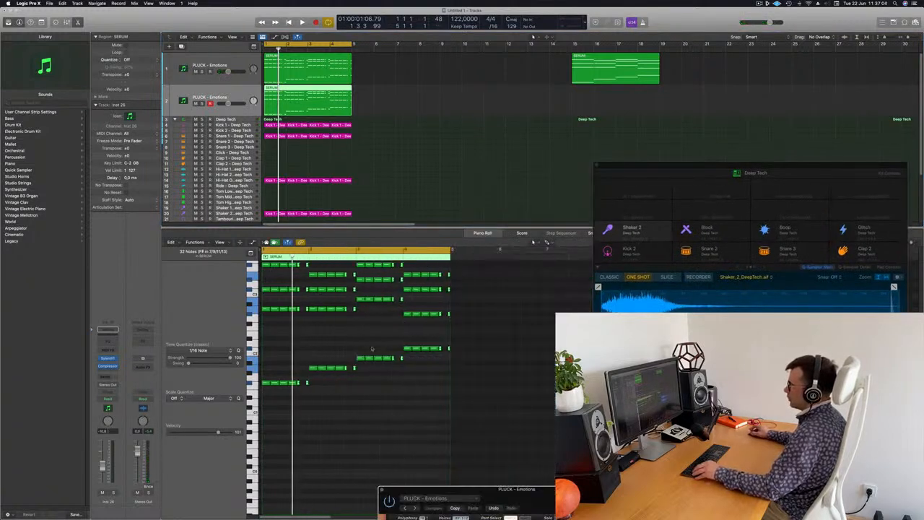
{"action": "left_click_drag", "start_coordinate": [268, 340], "coordinate": [467, 258]}
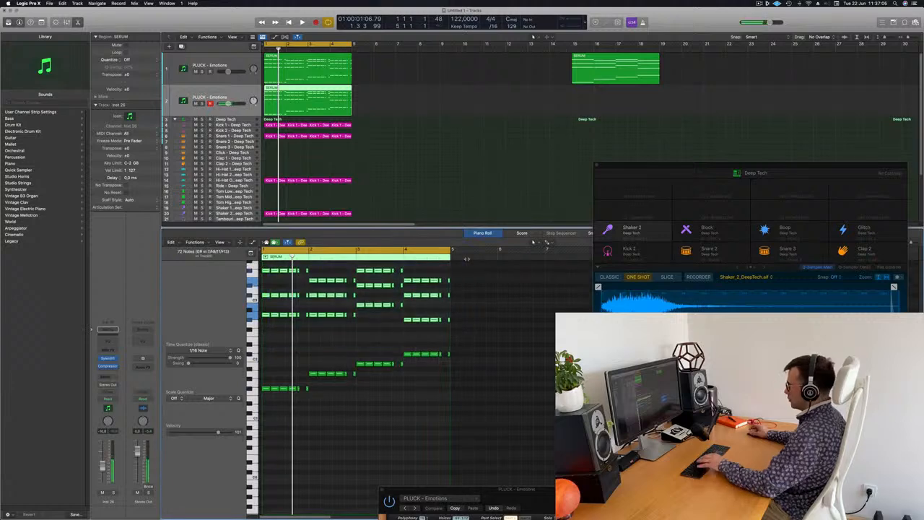
{"action": "key", "text": "BackSpace"}
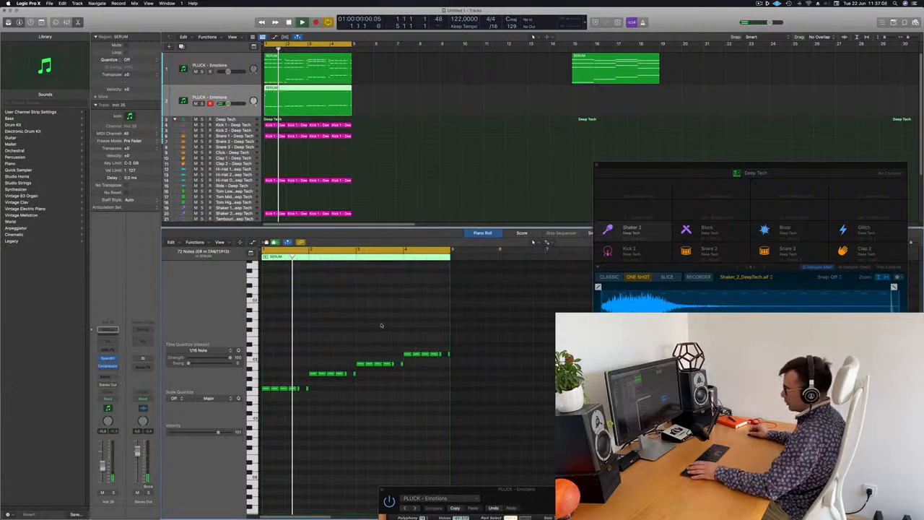
{"action": "key", "text": "space"}
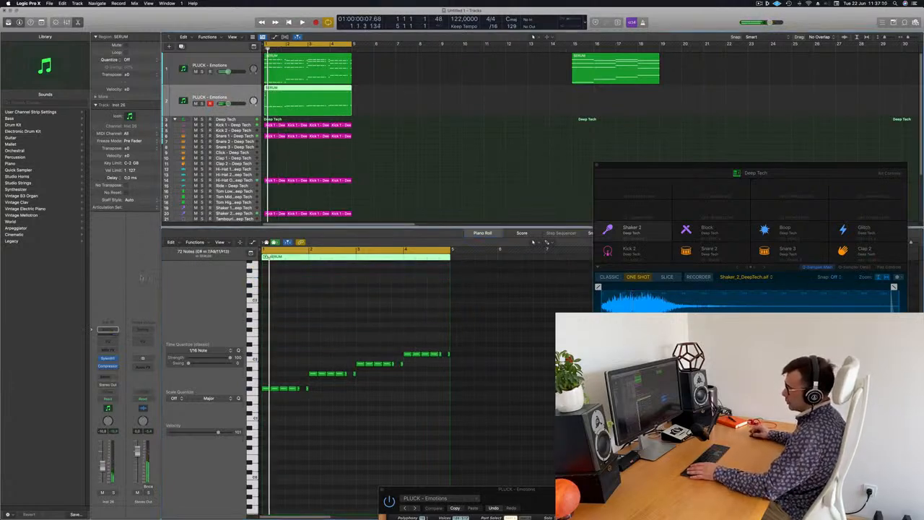
Open the duplicated track's Sylenth1, load the BASS - Acid Bass preset and play it against the loop
{"action": "left_click", "coordinate": [107, 359]}
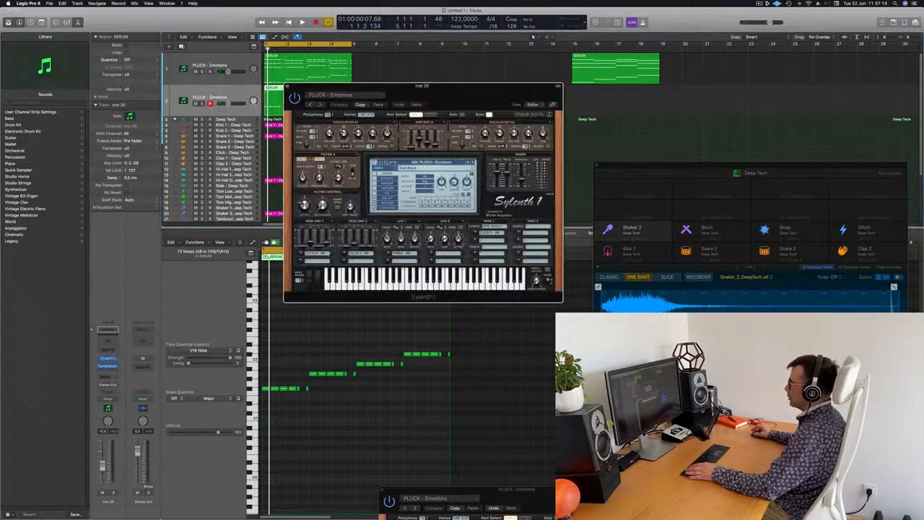
{"action": "left_click", "coordinate": [420, 162]}
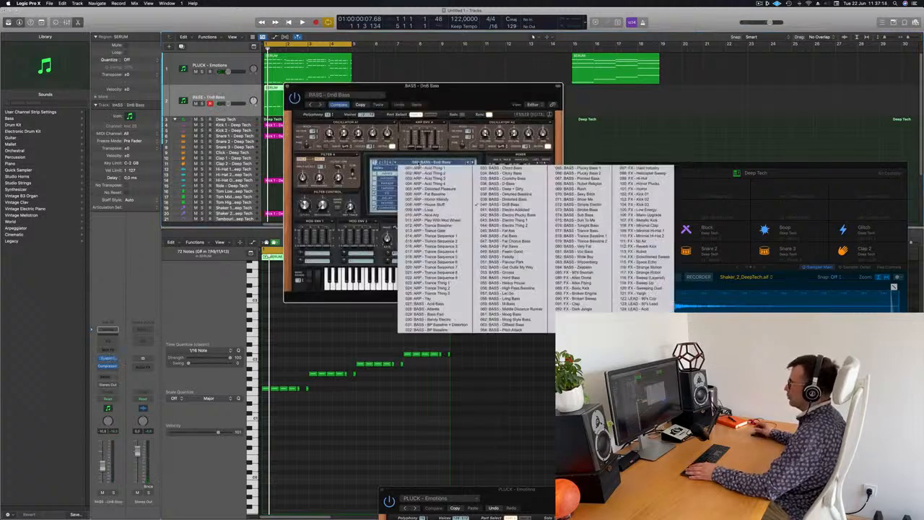
{"action": "left_click", "coordinate": [436, 304]}
{"action": "left_click_drag", "start_coordinate": [441, 89], "coordinate": [516, 93]}
{"action": "key", "text": "space"}
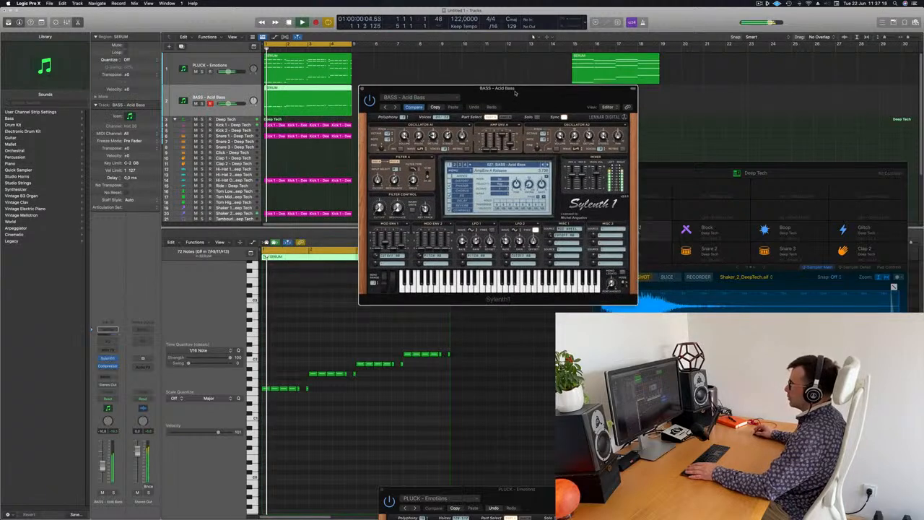
Lengthen the short note near the end of the first bass bar so it reaches the bar's last note
{"action": "key", "text": "space"}
{"action": "scroll", "coordinate": [361, 417], "scroll_direction": "up", "scroll_amount": 3}
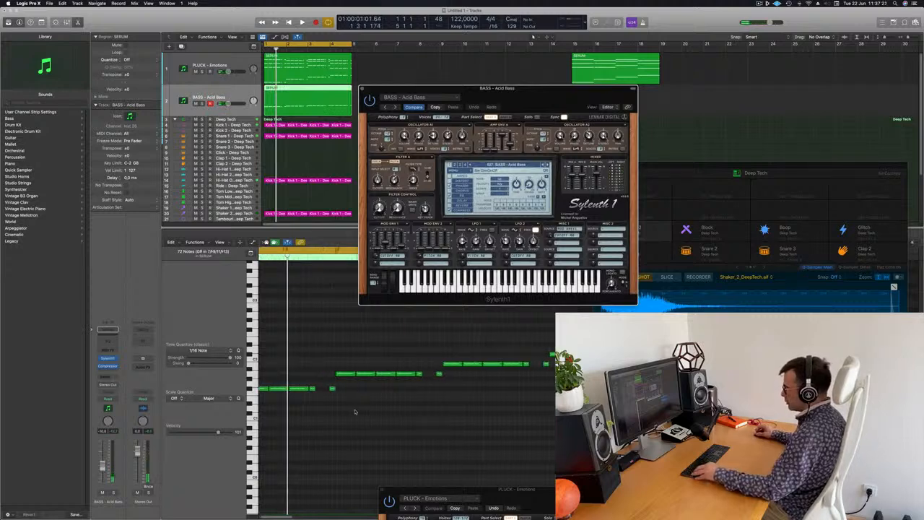
{"action": "scroll", "coordinate": [336, 382], "scroll_direction": "down", "scroll_amount": 1}
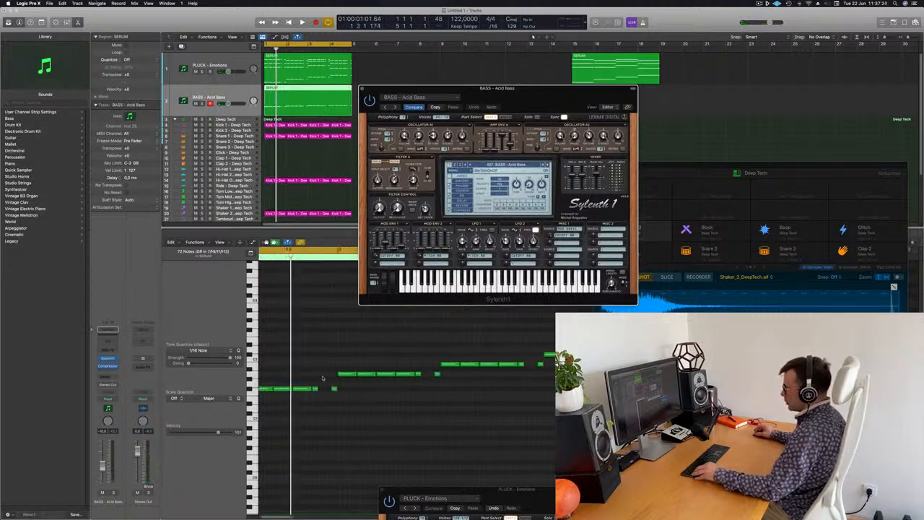
{"action": "left_click", "coordinate": [314, 389]}
{"action": "left_click_drag", "start_coordinate": [316, 390], "coordinate": [324, 392]}
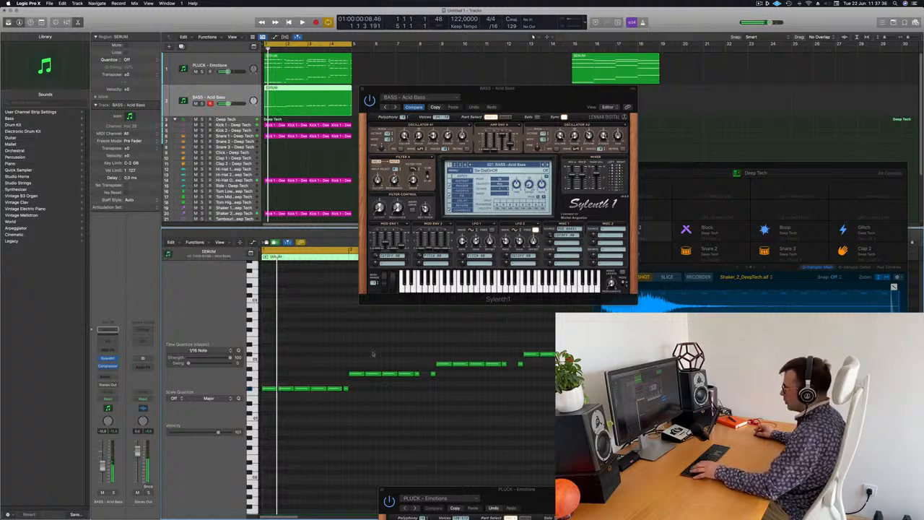
Audition the Sylenth1 bass presets following Acid Bass against the loop and settle on BASS - Clicky Bass
{"action": "left_click", "coordinate": [547, 165]}
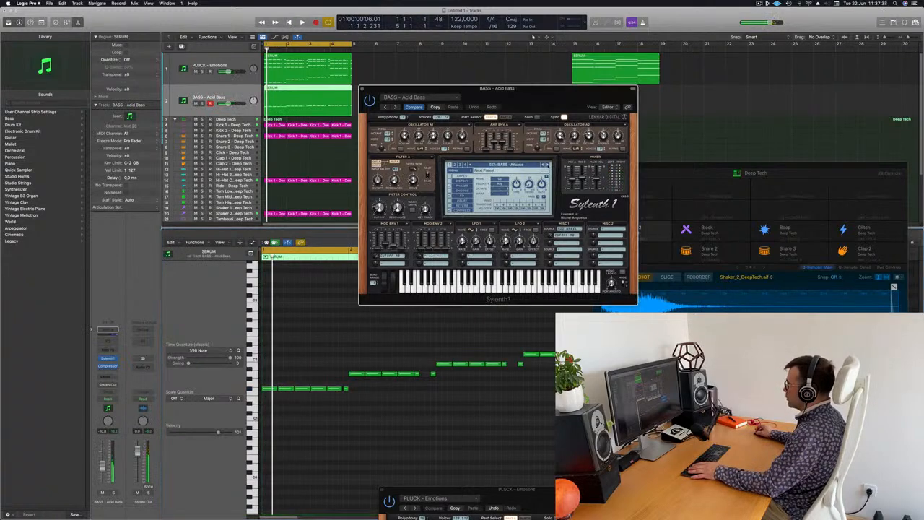
{"action": "left_click", "coordinate": [548, 164]}
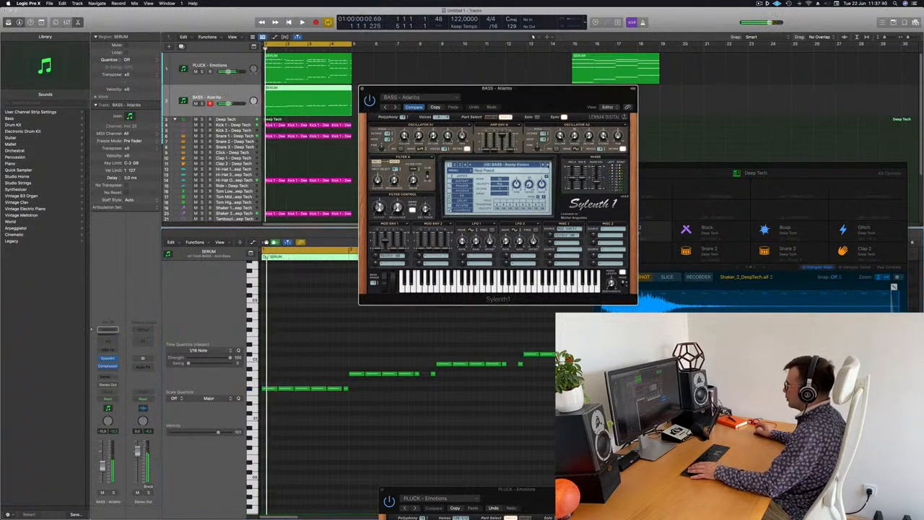
{"action": "key", "text": "bracketright"}
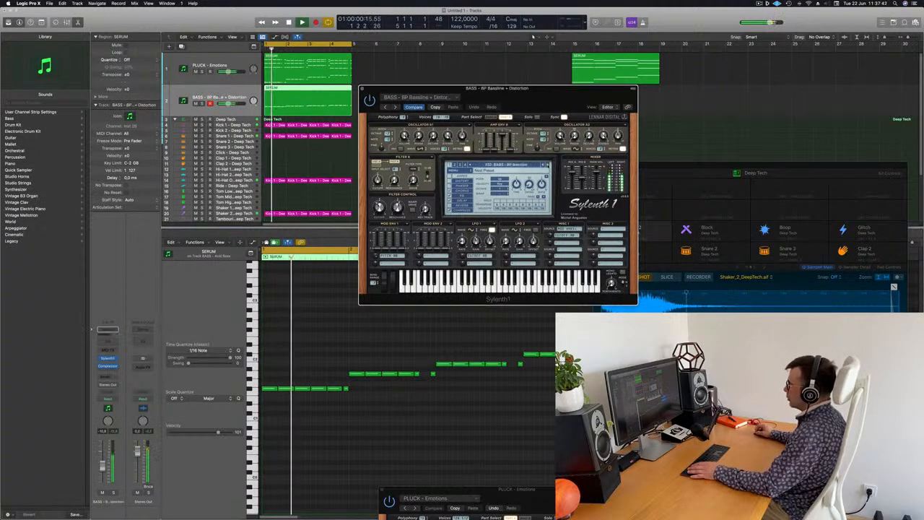
{"action": "key", "text": "bracketright"}
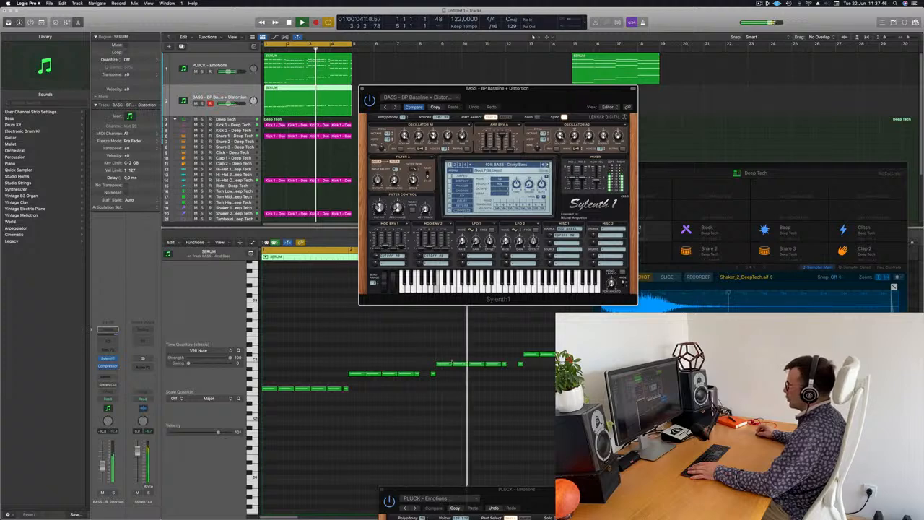
Lengthen the short bass notes before the gaps in the remaining bars and replay the loop
{"action": "left_click", "coordinate": [421, 375]}
{"action": "left_click_drag", "start_coordinate": [418, 374], "coordinate": [428, 378]}
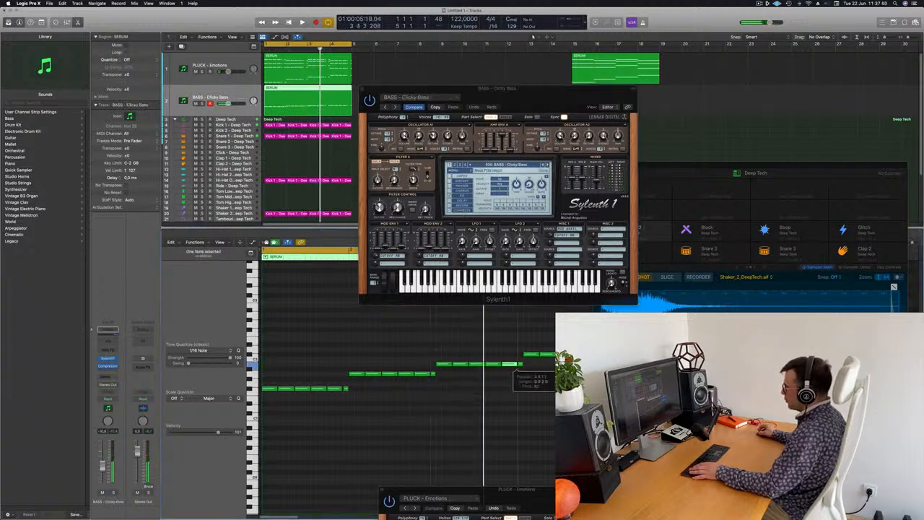
{"action": "scroll", "coordinate": [517, 368], "scroll_direction": "right", "scroll_amount": 1}
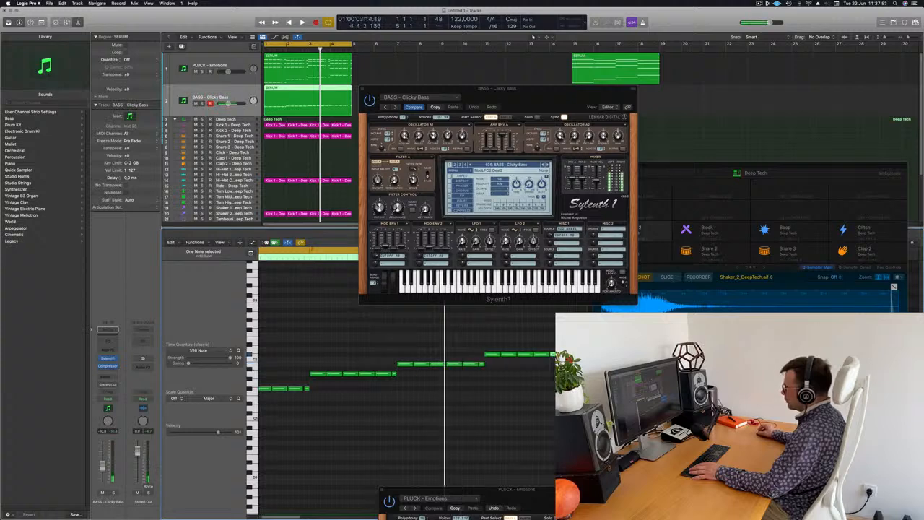
{"action": "key", "text": "space"}
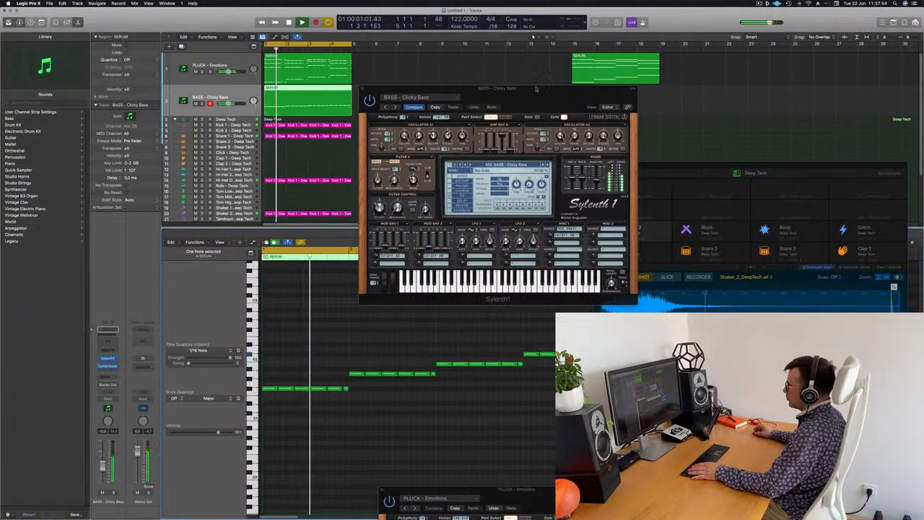
{"action": "mouse_move", "coordinate": [536, 88]}
{"action": "left_mouse_down"}
{"action": "mouse_move", "coordinate": [530, 94]}
{"action": "mouse_move", "coordinate": [551, 96]}
{"action": "left_mouse_up"}
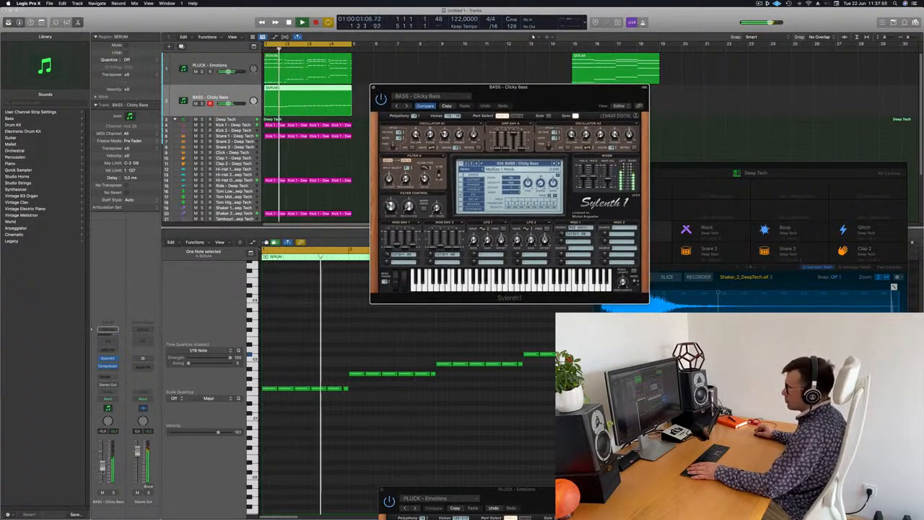
Raise the bass channel's volume slightly and audition the Sylenth1 presets following Clicky Bass, stopping at BASS - DnB Bass
{"action": "left_click_drag", "start_coordinate": [102, 468], "coordinate": [103, 464]}
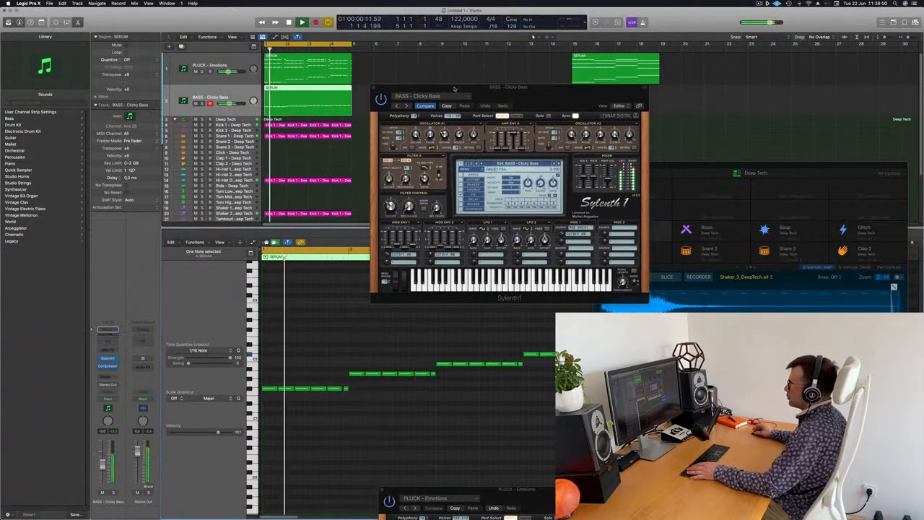
{"action": "left_click", "coordinate": [446, 105]}
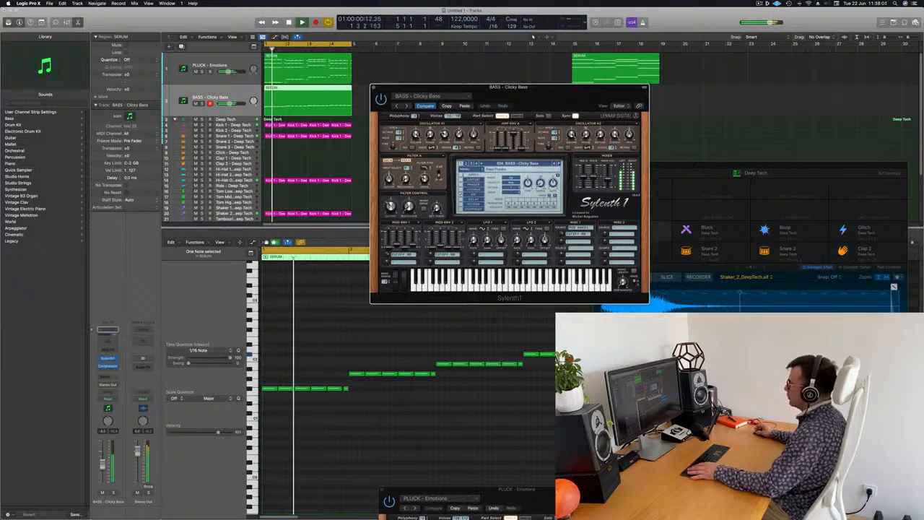
{"action": "left_click", "coordinate": [558, 163]}
{"action": "left_click", "coordinate": [558, 163]}
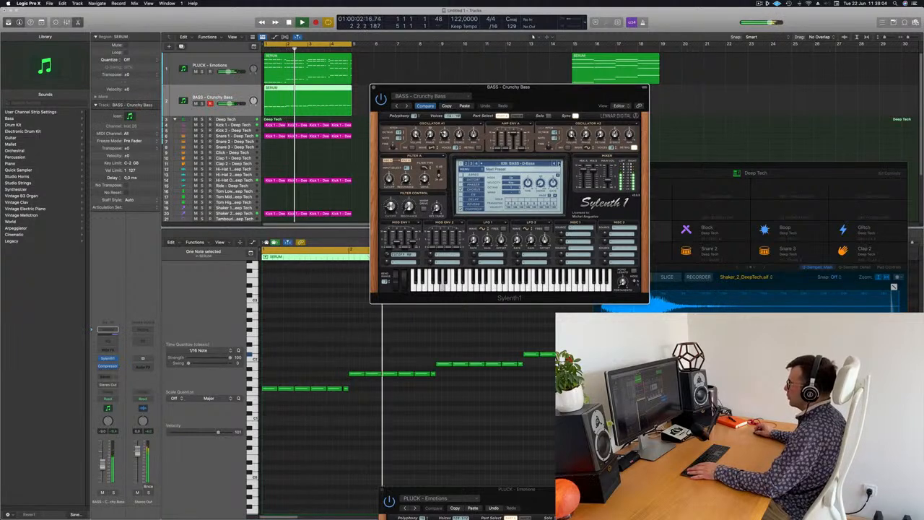
{"action": "left_click", "coordinate": [558, 163]}
{"action": "left_click", "coordinate": [558, 164]}
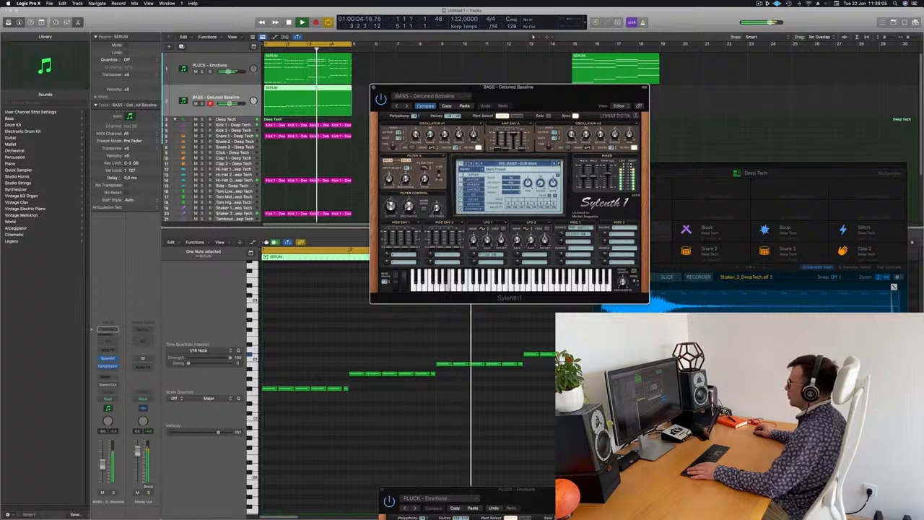
{"action": "left_click_drag", "start_coordinate": [574, 93], "coordinate": [534, 136]}
{"action": "key", "text": "]"}
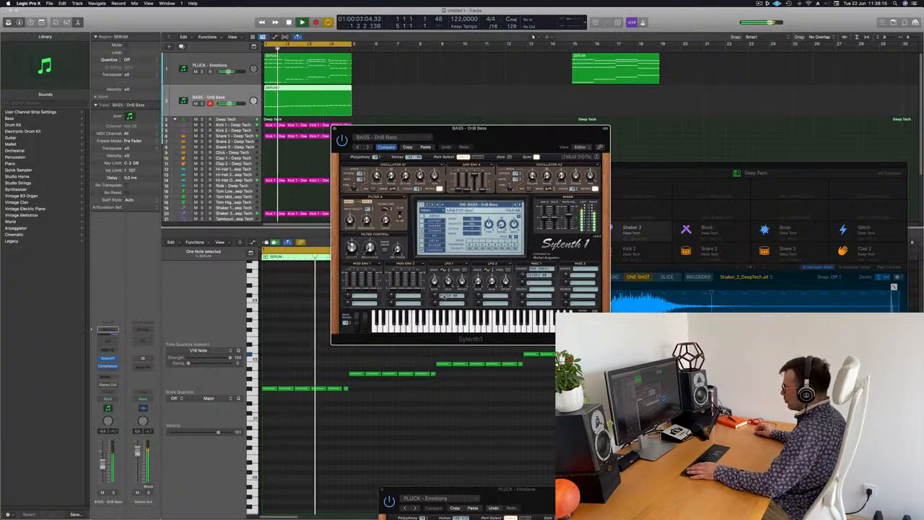
Clear the pitch destination of LFO 1 in the DnB Bass preset, trying Pitch A before leaving the slot empty
{"action": "left_click", "coordinate": [444, 295]}
{"action": "left_click", "coordinate": [446, 299]}
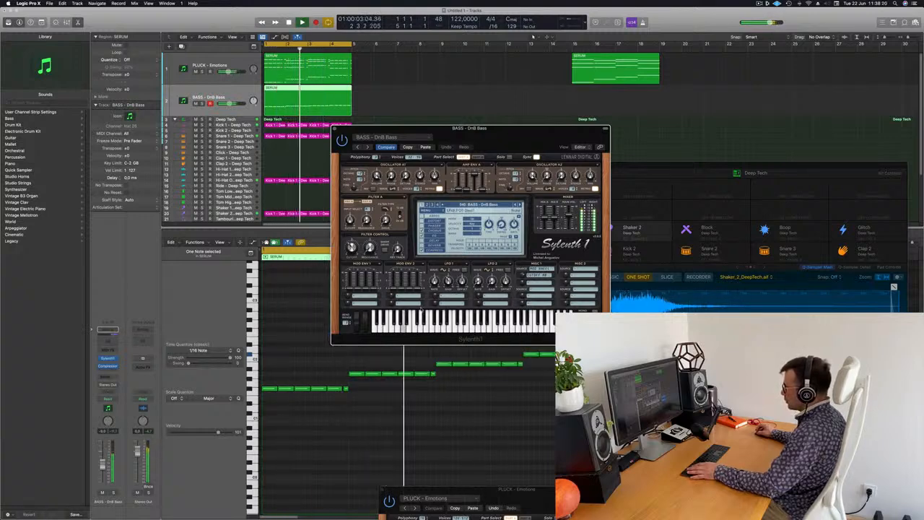
{"action": "left_click_drag", "start_coordinate": [511, 140], "coordinate": [528, 131]}
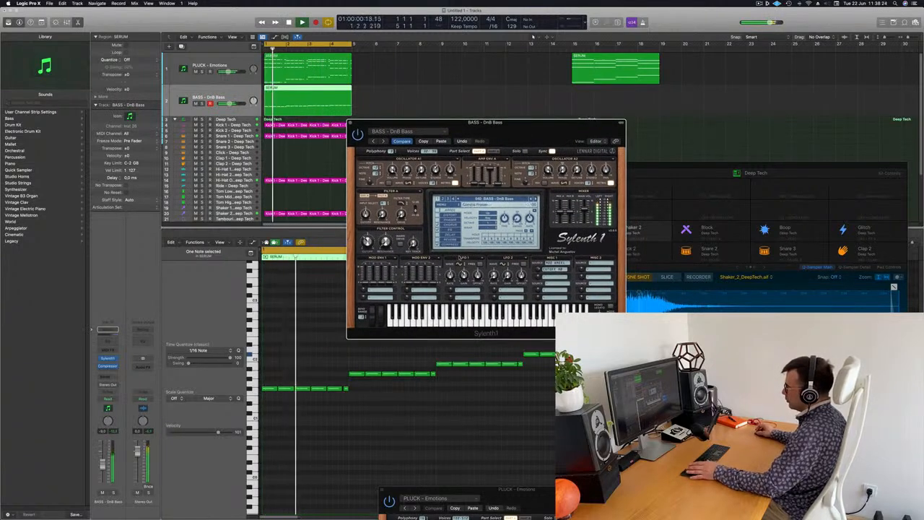
{"action": "left_click", "coordinate": [459, 292]}
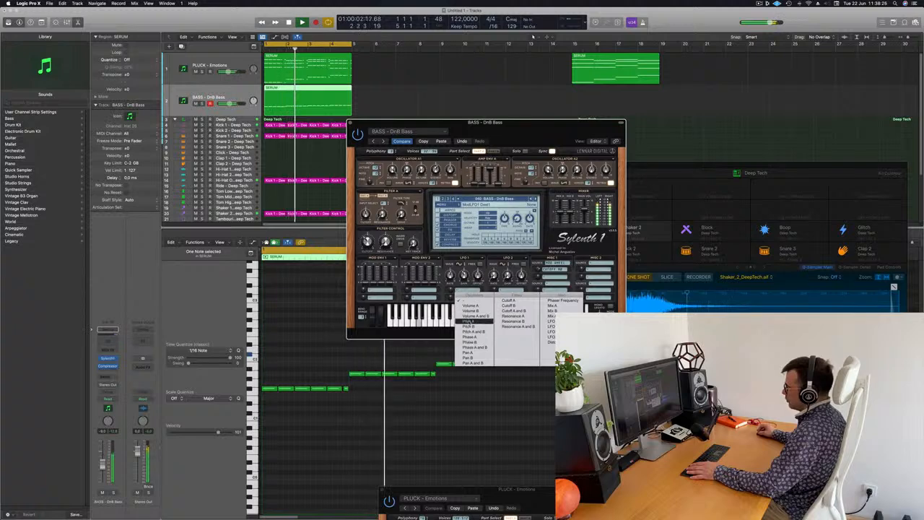
{"action": "left_click", "coordinate": [466, 322]}
{"action": "left_click", "coordinate": [459, 291]}
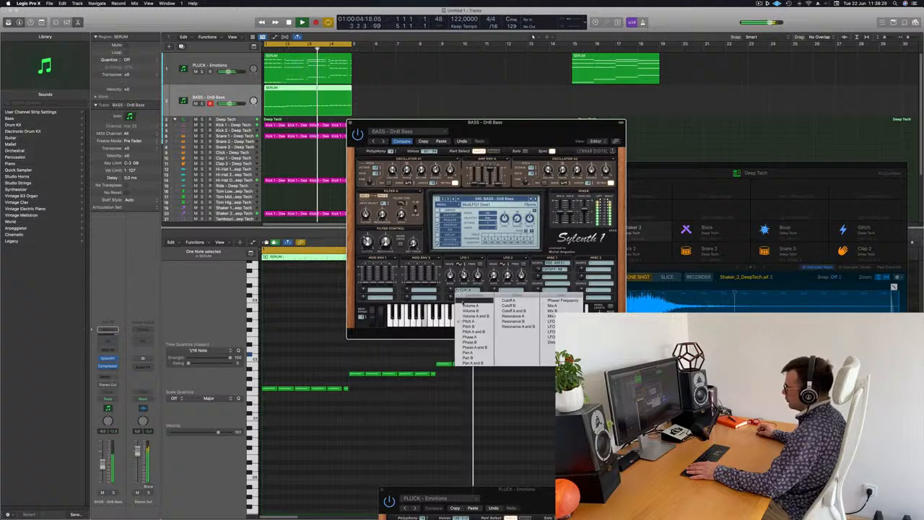
{"action": "left_click", "coordinate": [466, 298]}
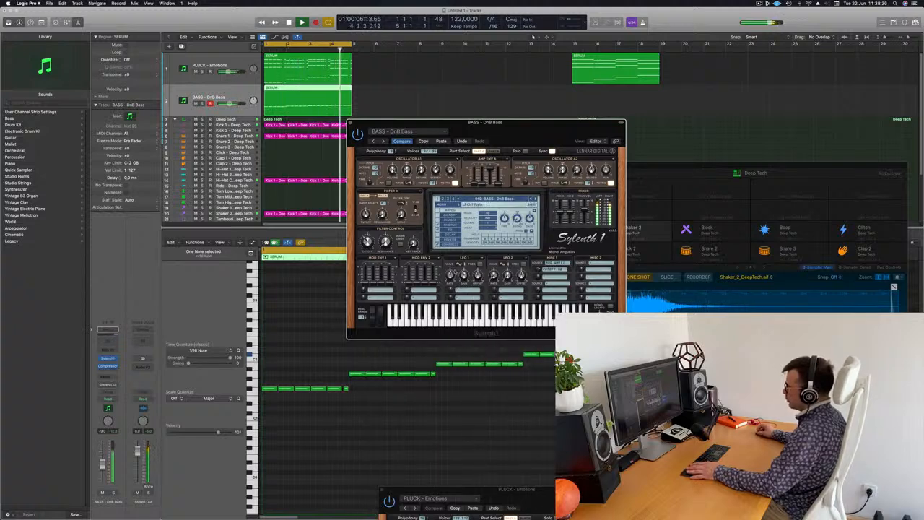
Compare the bass soloed and with the full loop while advancing through the Sylenth1 presets to BASS - Fat Bass
{"action": "left_click", "coordinate": [113, 492]}
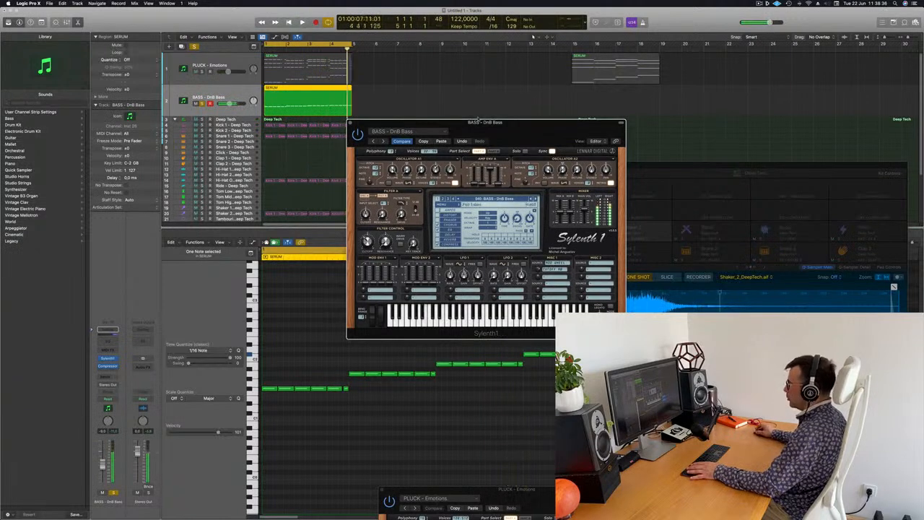
{"action": "key", "text": "bracketright"}
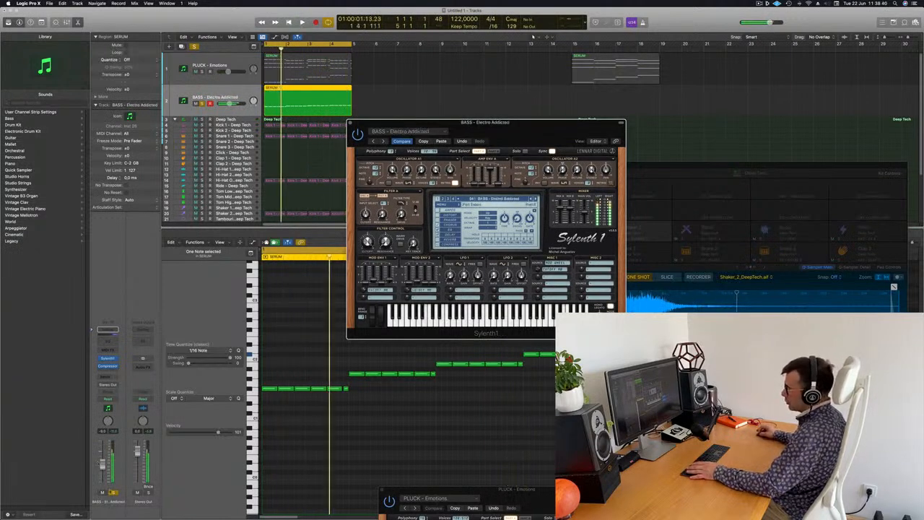
{"action": "key", "text": "s"}
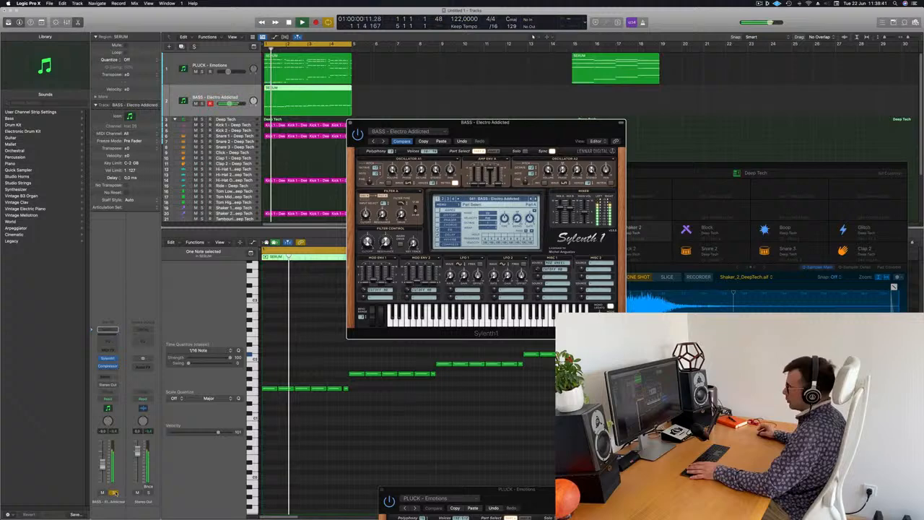
{"action": "left_click", "coordinate": [382, 141]}
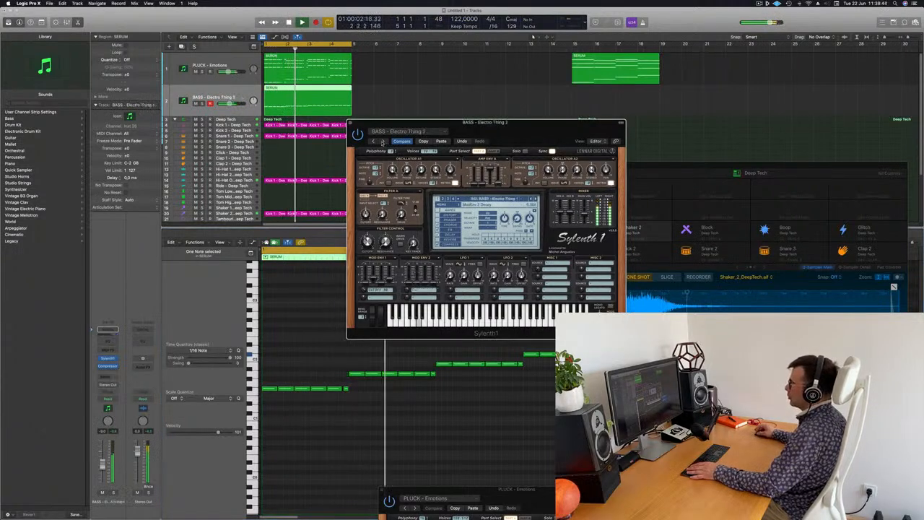
{"action": "left_click", "coordinate": [383, 141]}
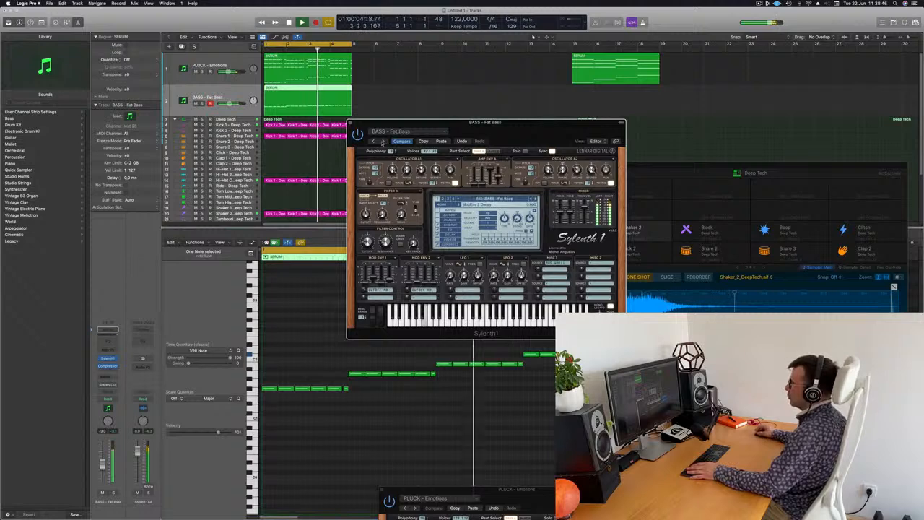
{"action": "left_click_drag", "start_coordinate": [491, 135], "coordinate": [560, 171]}
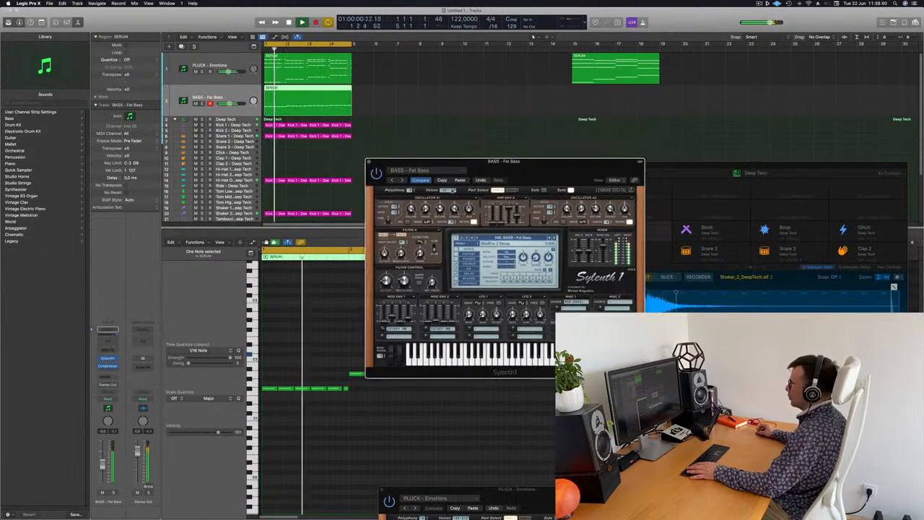
Advance the bass Sylenth1 from Fat Bass to the BASS - Get Outta My Way preset and check it soloed
{"action": "left_click", "coordinate": [402, 180]}
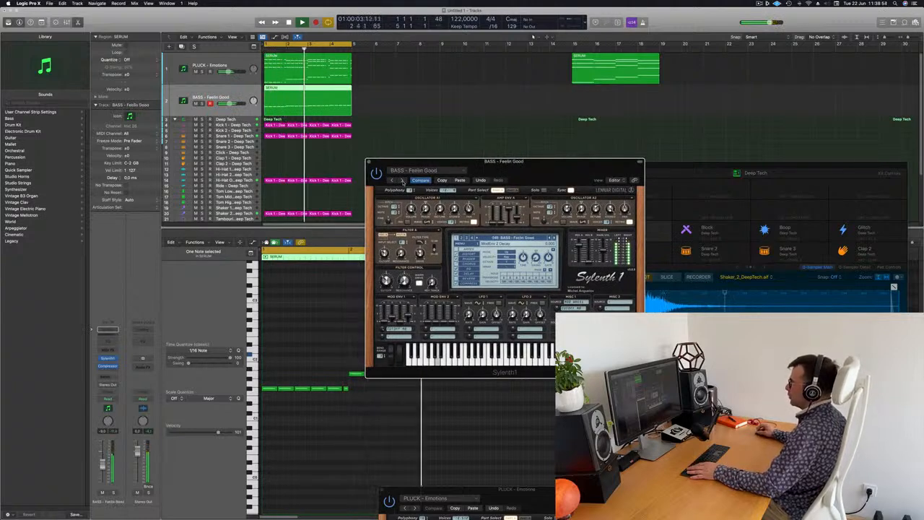
{"action": "left_click", "coordinate": [402, 181]}
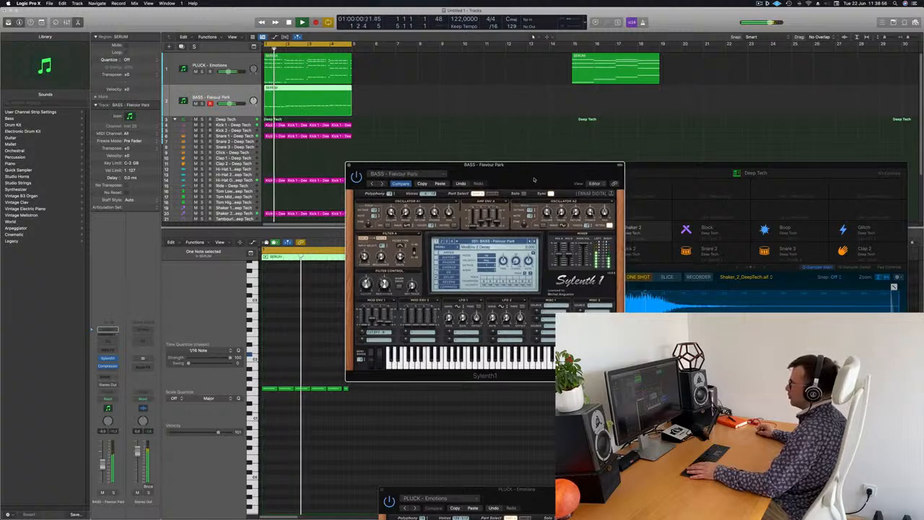
{"action": "left_click_drag", "start_coordinate": [534, 180], "coordinate": [563, 159]}
{"action": "left_click", "coordinate": [346, 187]}
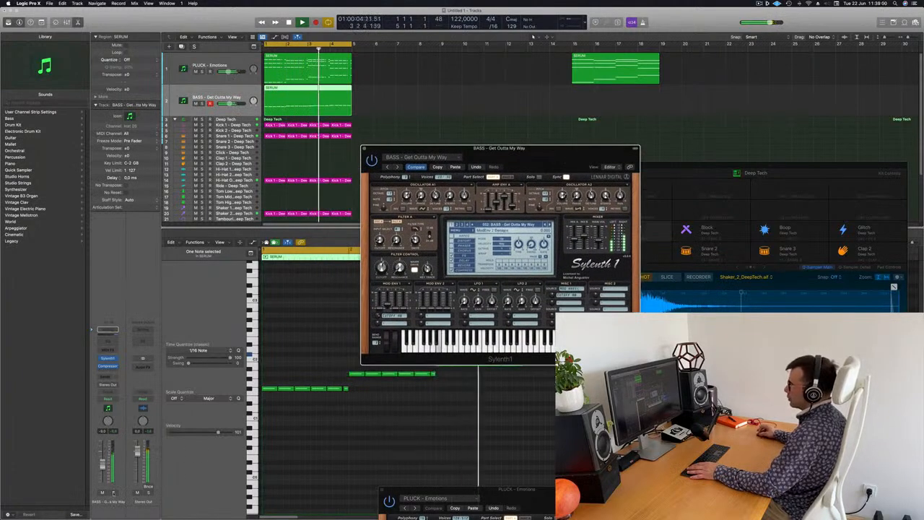
{"action": "left_click", "coordinate": [113, 492]}
{"action": "left_click", "coordinate": [113, 493]}
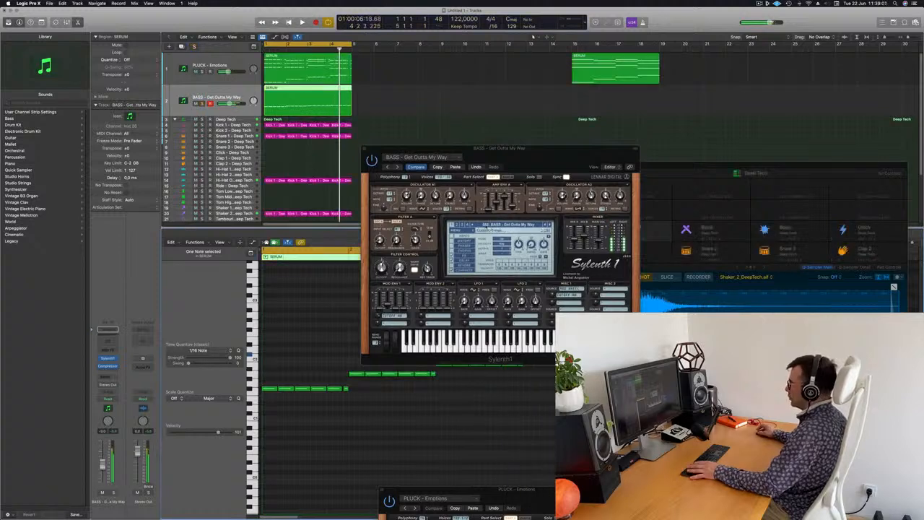
{"action": "left_click_drag", "start_coordinate": [555, 153], "coordinate": [617, 142]}
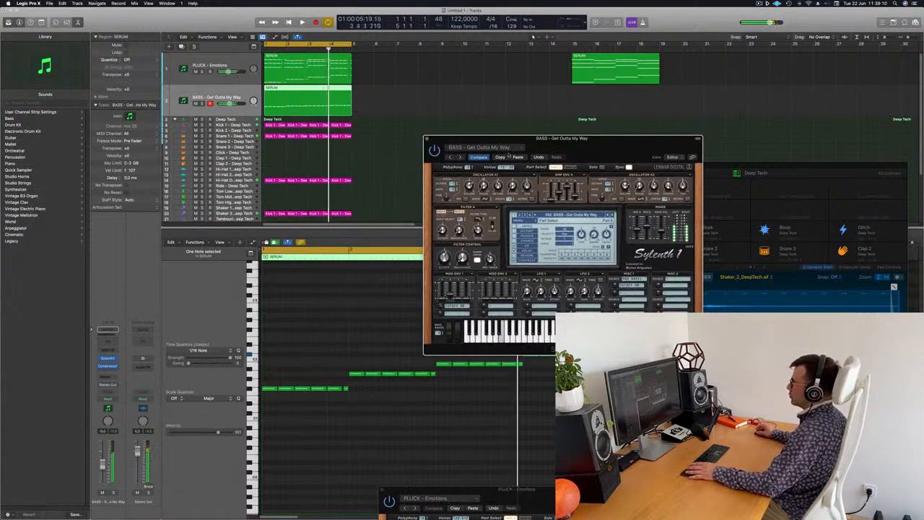
Try the bass presets following Get Outta My Way, up to BASS - Moog Bass, against the loop
{"action": "left_click", "coordinate": [458, 158]}
{"action": "left_click", "coordinate": [459, 158]}
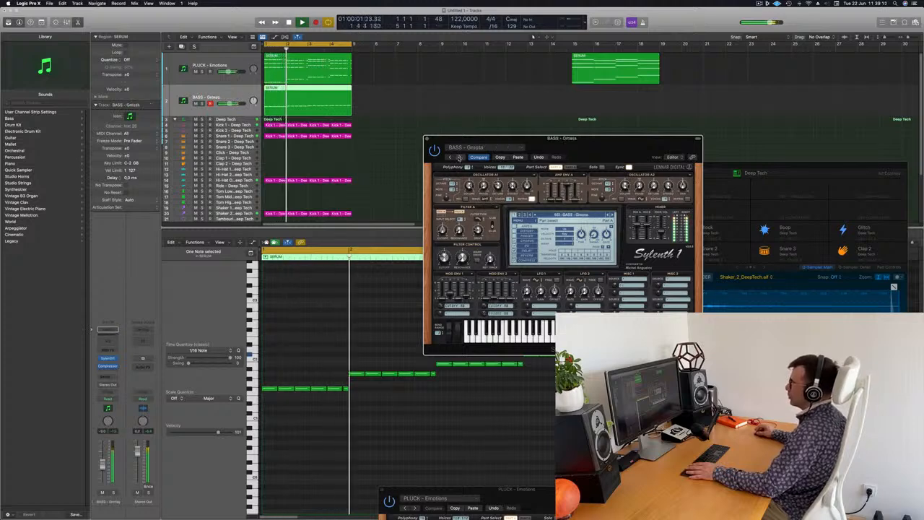
{"action": "left_click", "coordinate": [458, 158]}
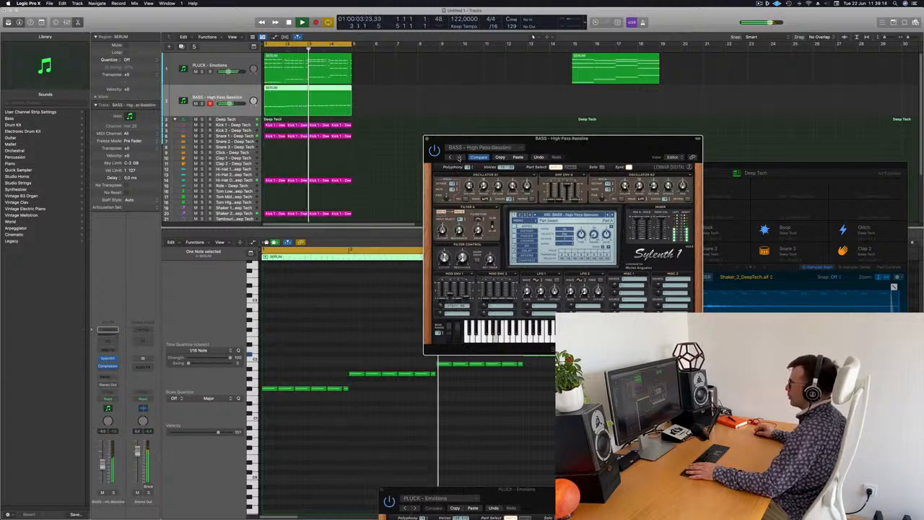
{"action": "left_click", "coordinate": [458, 157]}
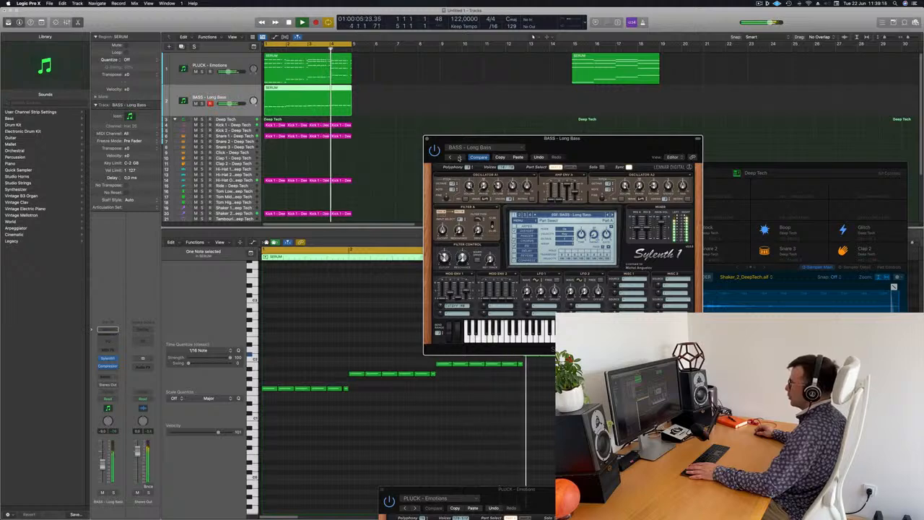
{"action": "left_click", "coordinate": [458, 157]}
{"action": "left_click", "coordinate": [459, 157]}
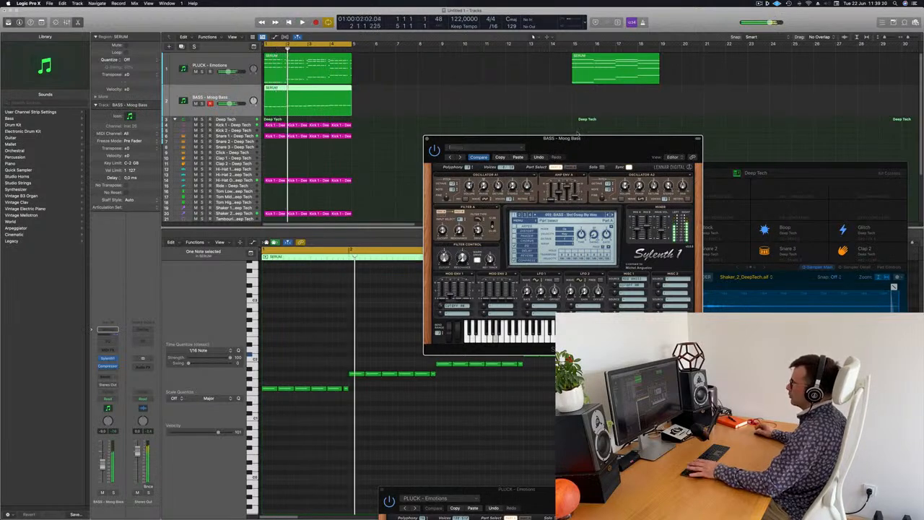
Replay the loop with the Get Outta My Way sound, compare the bass soloed and unsoloed, and close its Sylenth1 window
{"action": "key", "text": "Return"}
{"action": "left_click_drag", "start_coordinate": [610, 150], "coordinate": [619, 84]}
{"action": "left_click", "coordinate": [467, 91]}
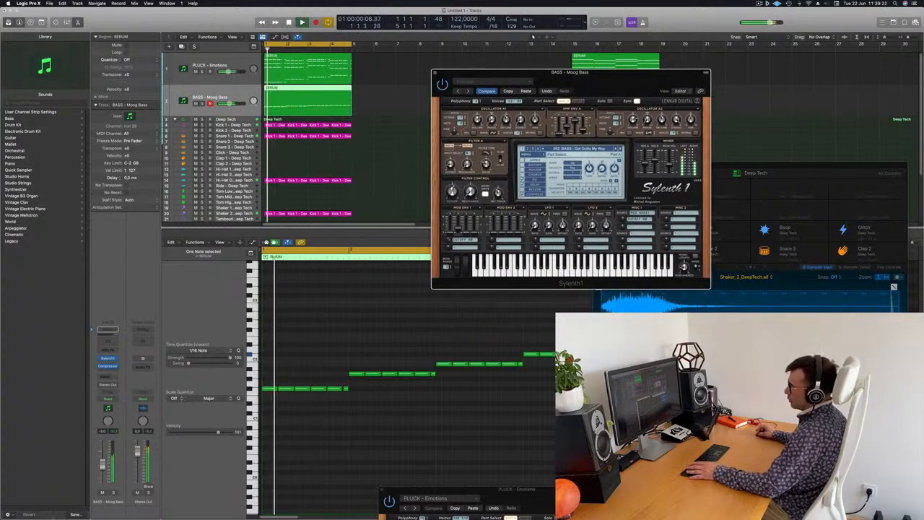
{"action": "left_click", "coordinate": [114, 492]}
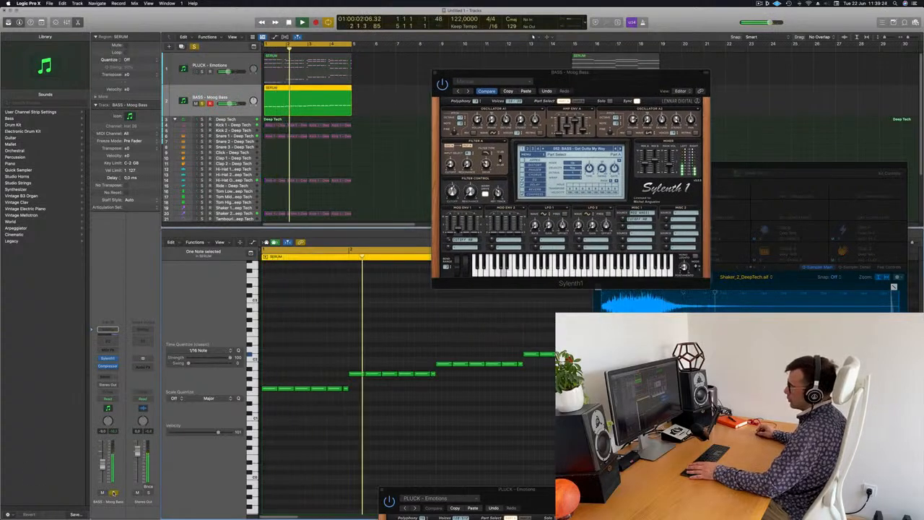
{"action": "left_click", "coordinate": [114, 492]}
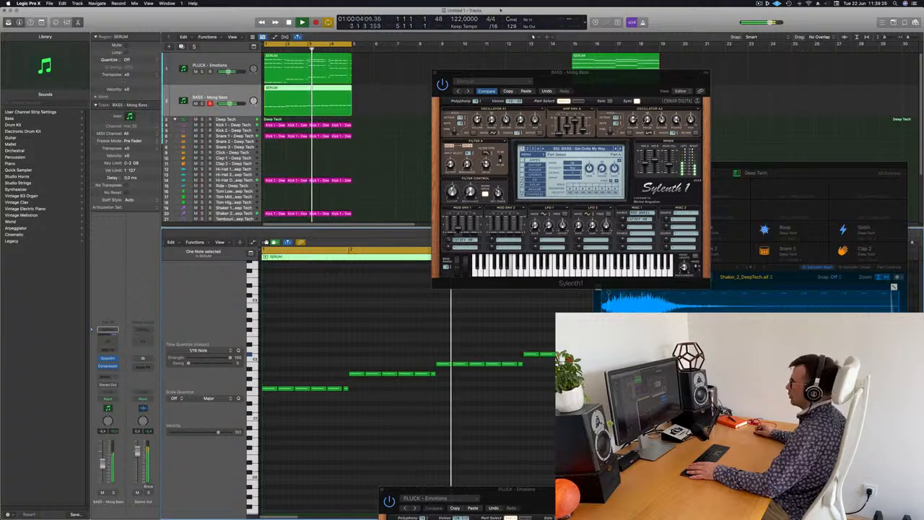
{"action": "left_click_drag", "start_coordinate": [607, 81], "coordinate": [686, 99]}
{"action": "left_click", "coordinate": [516, 91]}
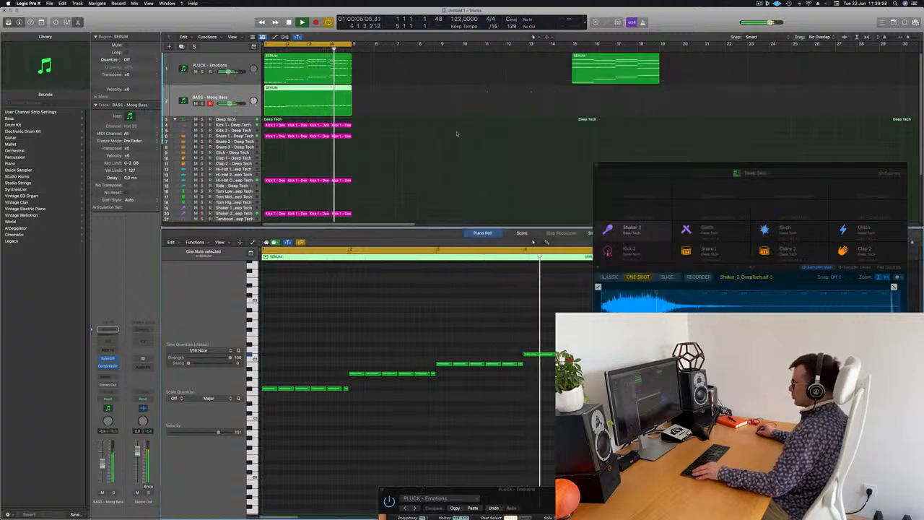
Duplicate the bass track's setup to an empty instrument track below it, with its own Sylenth1
{"action": "scroll", "coordinate": [421, 146], "scroll_direction": "down", "scroll_amount": 1}
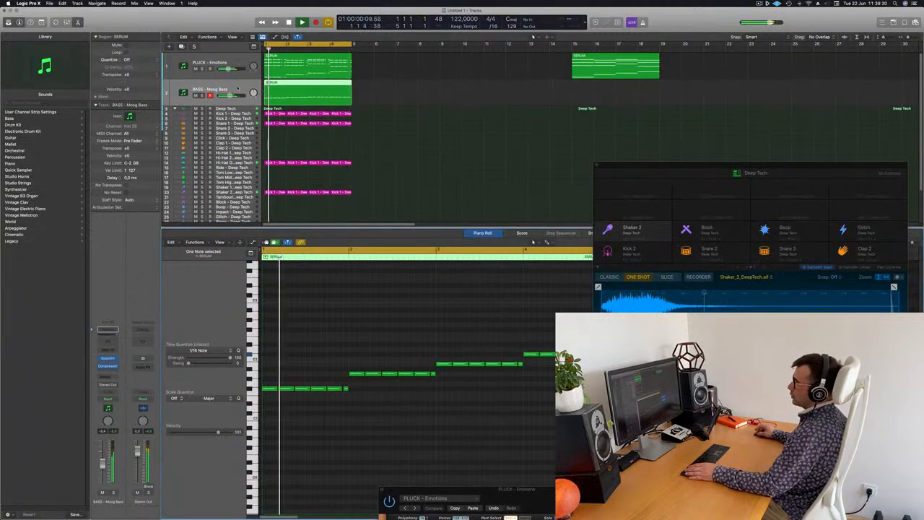
{"action": "left_click", "coordinate": [179, 39]}
{"action": "left_click", "coordinate": [182, 47]}
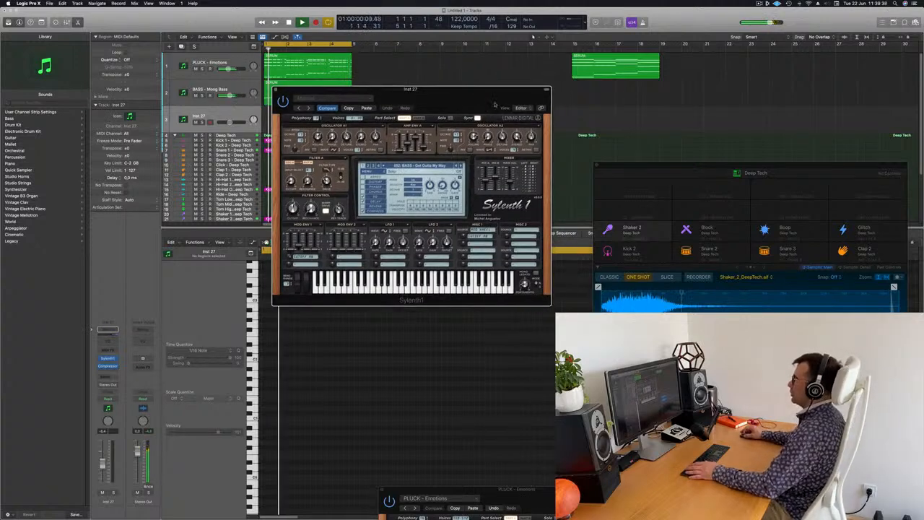
{"action": "left_click_drag", "start_coordinate": [458, 101], "coordinate": [454, 121]}
Load the PAD - Anjuna Pad preset from Sylenth1's second bank on the new track and increase the track's height
{"action": "left_click", "coordinate": [433, 185]}
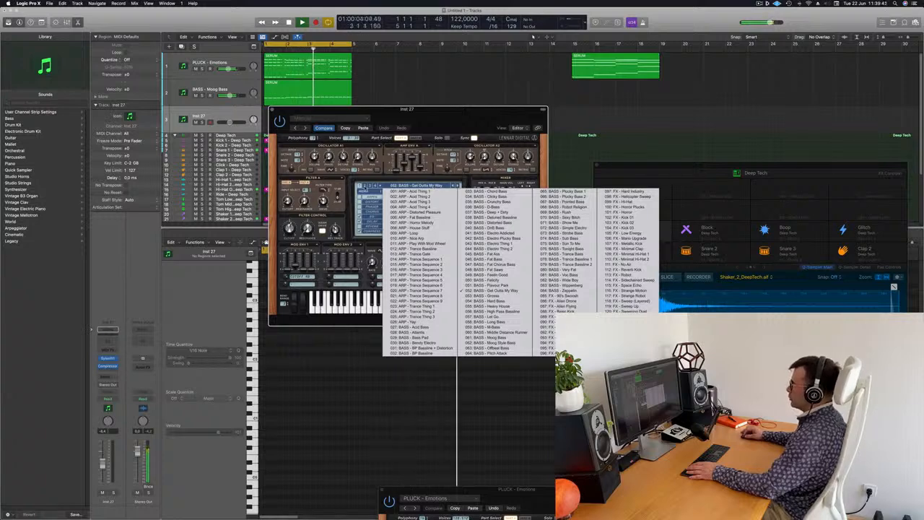
{"action": "left_click", "coordinate": [365, 186]}
{"action": "left_click", "coordinate": [433, 186]}
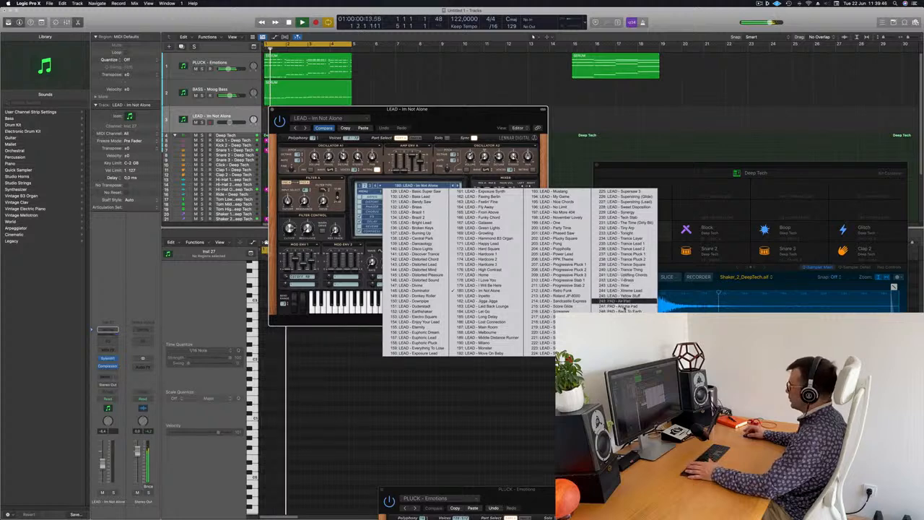
{"action": "left_click", "coordinate": [613, 306]}
{"action": "left_click_drag", "start_coordinate": [433, 109], "coordinate": [628, 120]}
{"action": "left_click", "coordinate": [235, 114]}
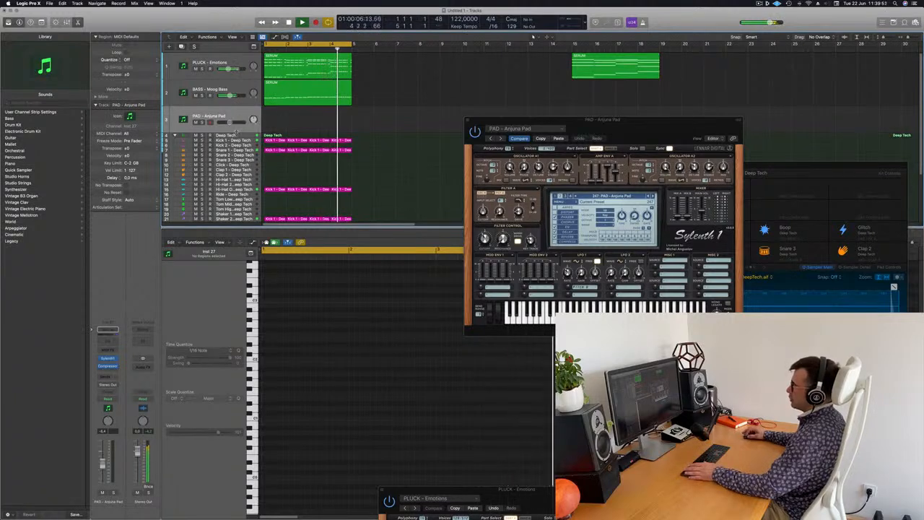
{"action": "left_click_drag", "start_coordinate": [236, 133], "coordinate": [236, 171]}
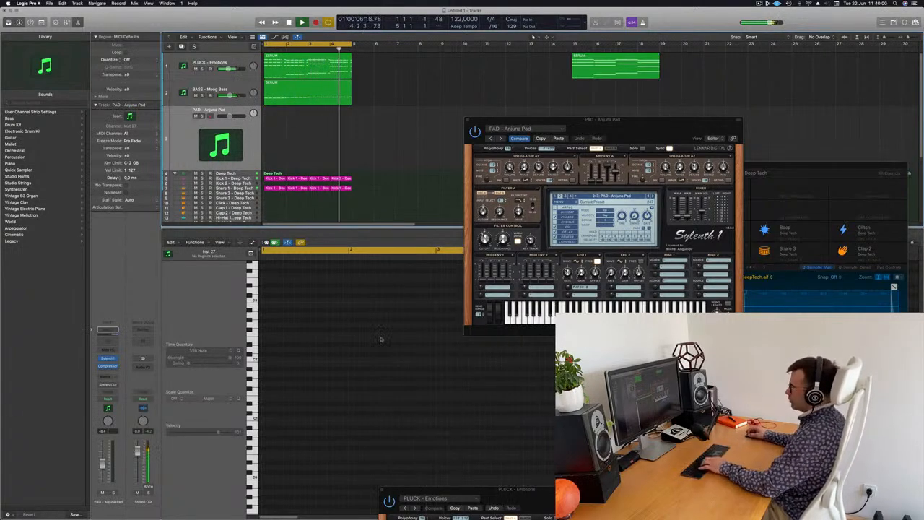
Show the Musical Typing keyboard for playing the Anjuna Pad track, and send the pad channel to Bus 5
{"action": "key", "text": "super+k"}
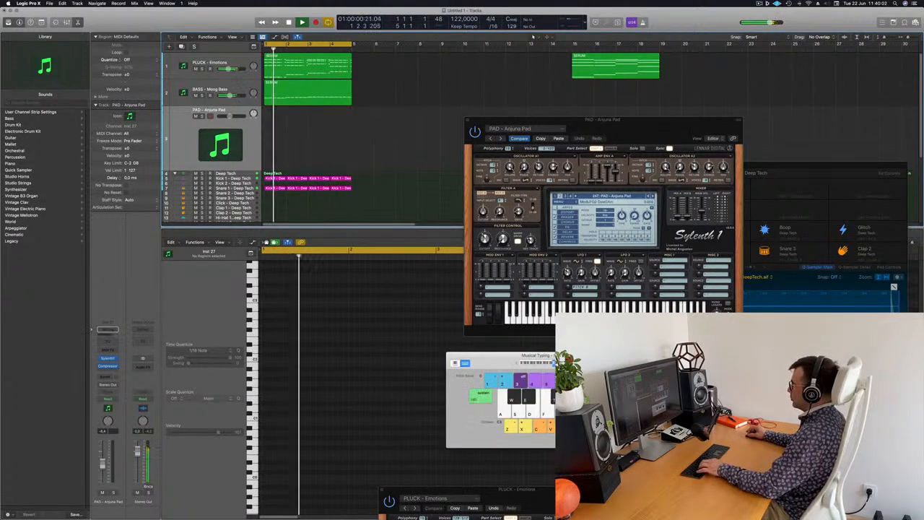
{"action": "left_click_drag", "start_coordinate": [624, 358], "coordinate": [549, 149]}
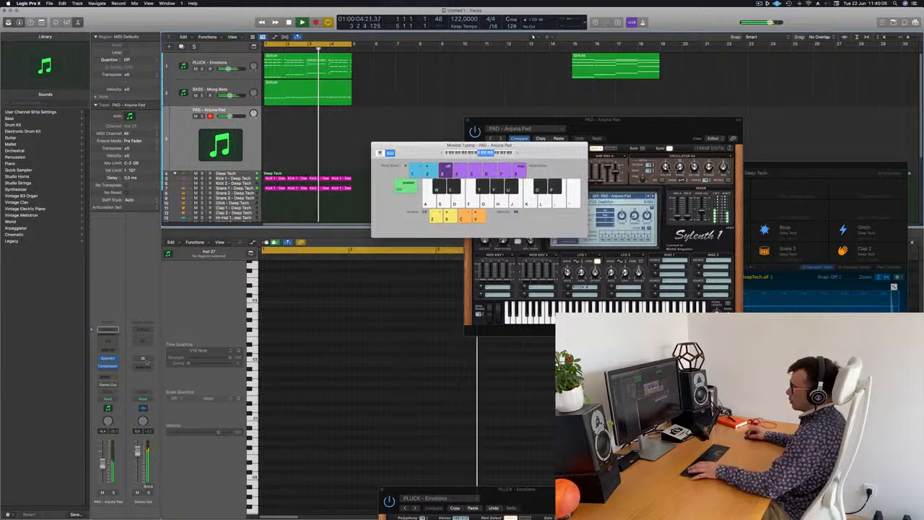
{"action": "left_click", "coordinate": [103, 379]}
{"action": "mouse_move", "coordinate": [111, 385]}
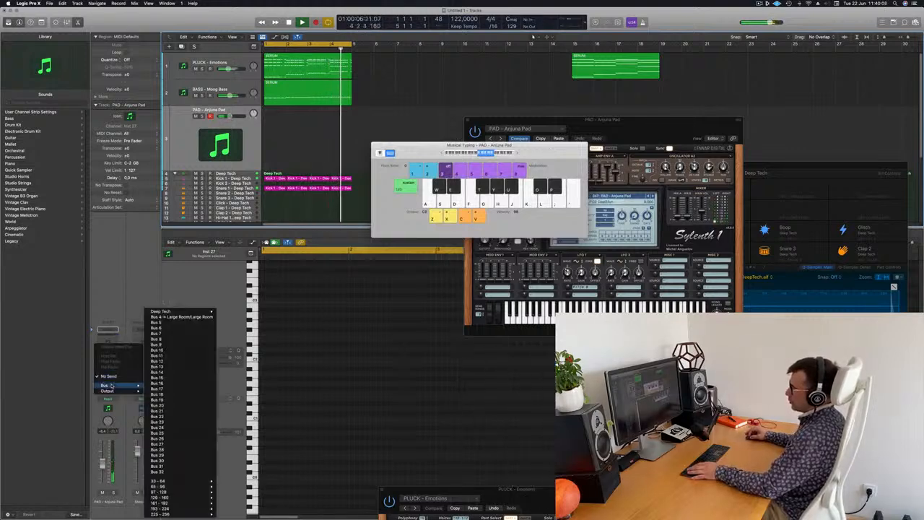
{"action": "left_click", "coordinate": [197, 322]}
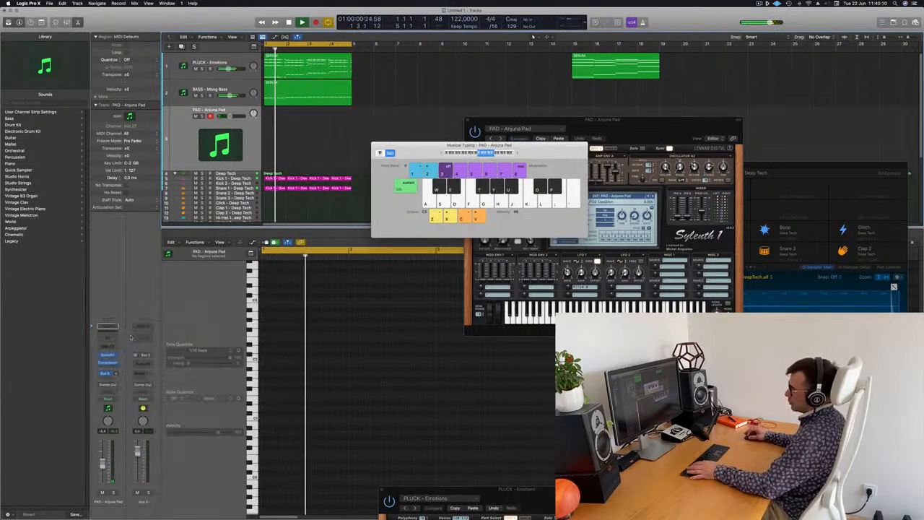
Insert a stereo SilverVerb on the Aux 5 channel, load its grandiose preset and set the wet output to 100%
{"action": "left_click", "coordinate": [141, 363]}
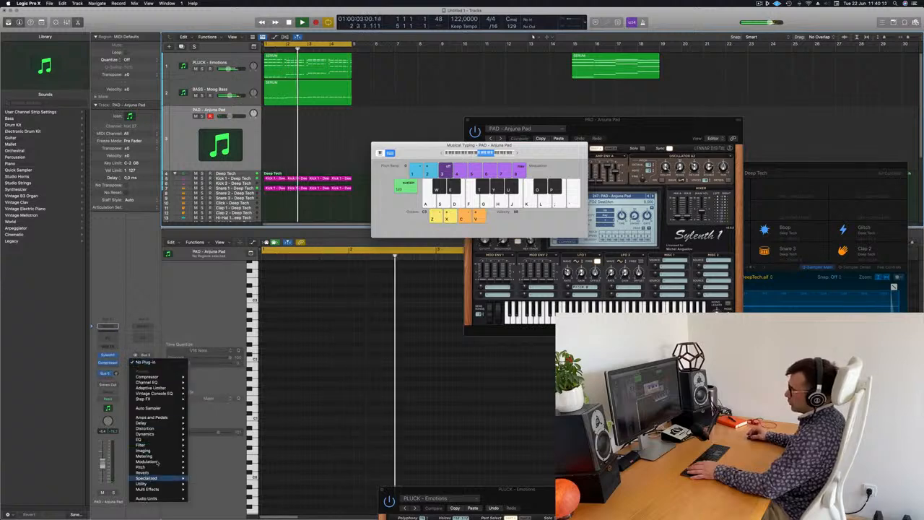
{"action": "mouse_move", "coordinate": [155, 473]}
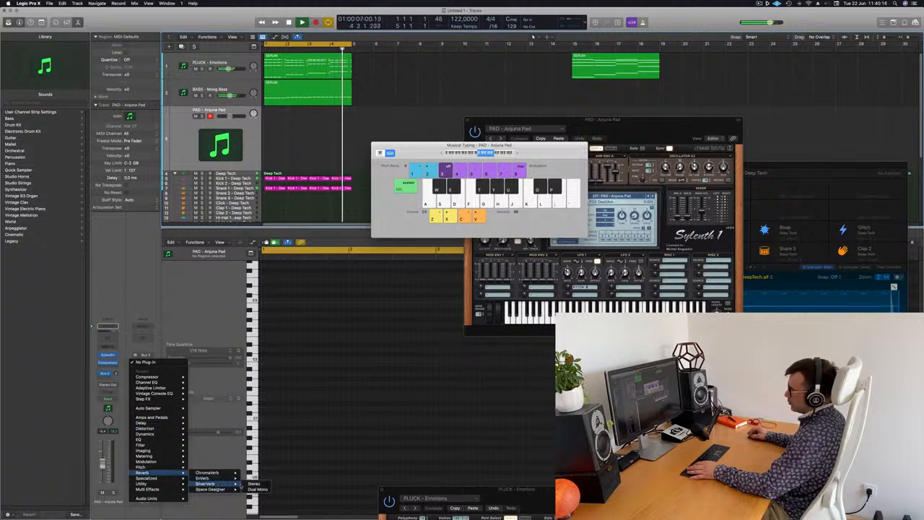
{"action": "left_click", "coordinate": [253, 484]}
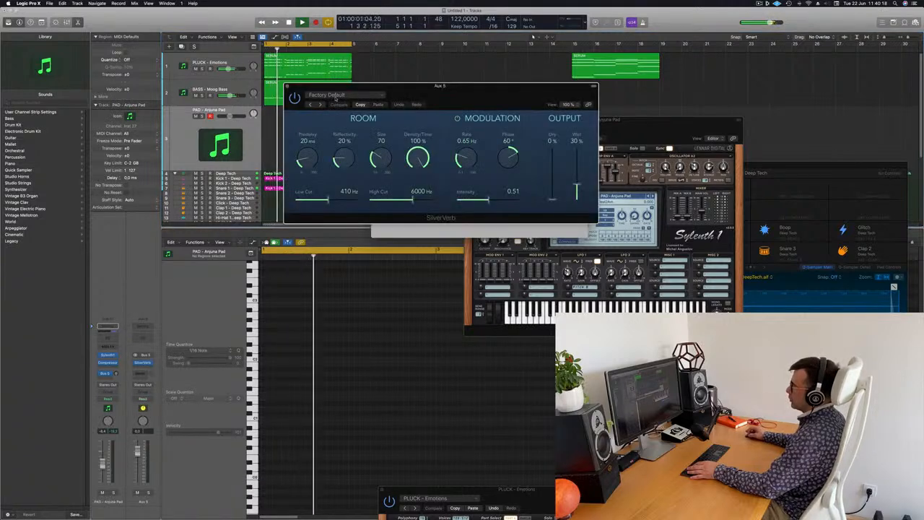
{"action": "left_click", "coordinate": [336, 95]}
{"action": "left_click", "coordinate": [348, 214]}
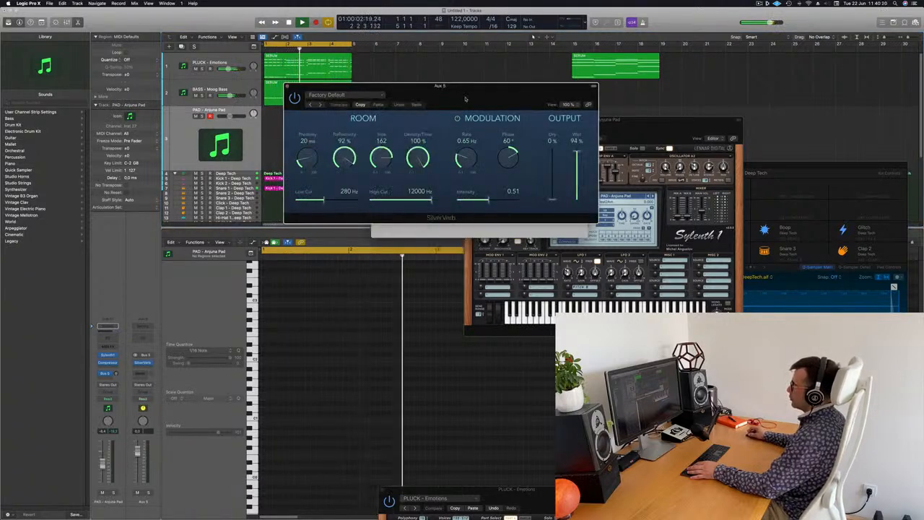
{"action": "left_click_drag", "start_coordinate": [560, 104], "coordinate": [593, 151]}
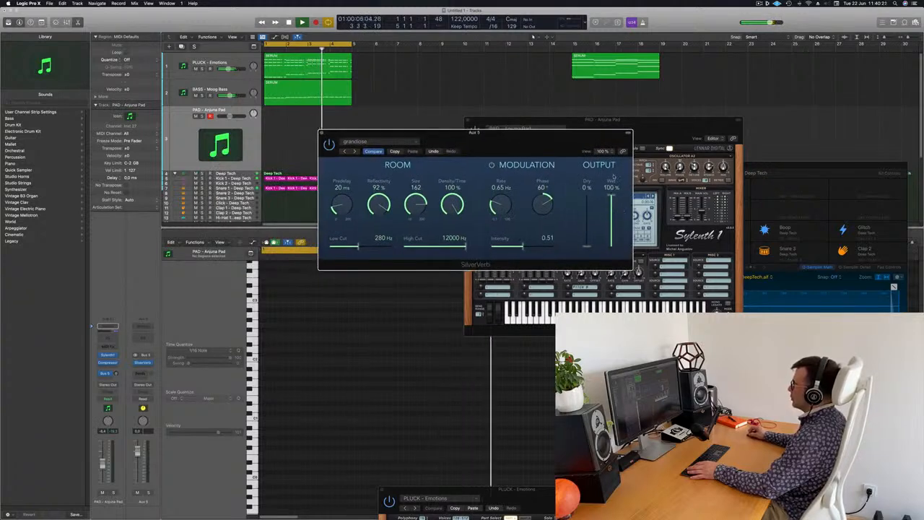
{"action": "left_click_drag", "start_coordinate": [681, 150], "coordinate": [910, 159]}
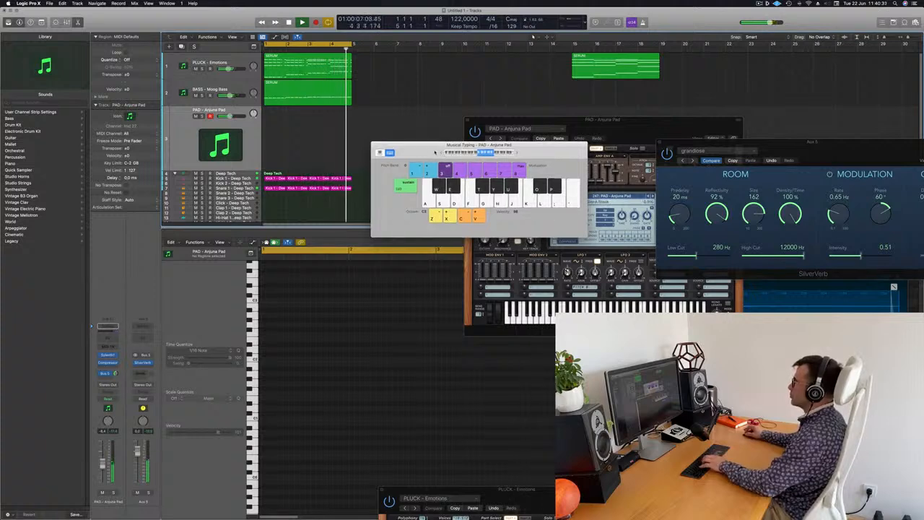
Adjust the filter cutoff in the Anjuna Pad's Sylenth1 and bring the Musical Typing keyboard back to the front
{"action": "left_click_drag", "start_coordinate": [536, 147], "coordinate": [509, 143]}
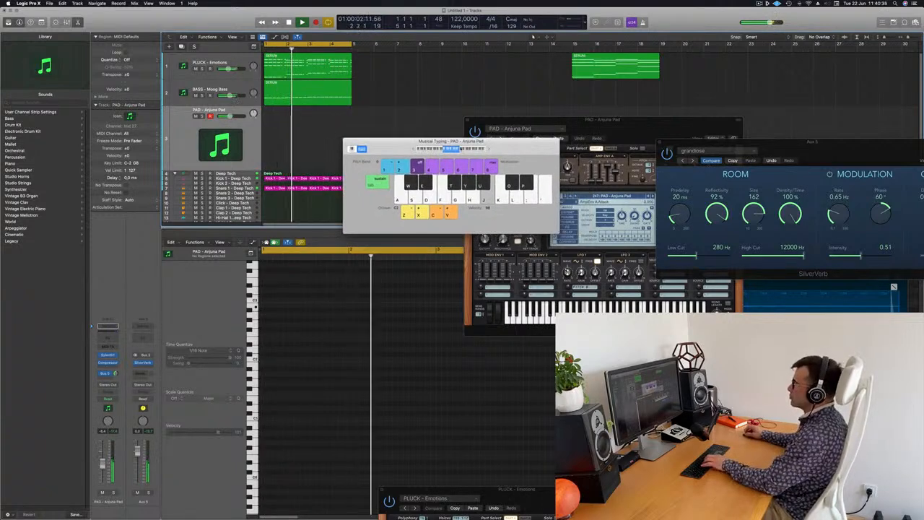
{"action": "left_click", "coordinate": [106, 355]}
{"action": "left_click", "coordinate": [107, 355]}
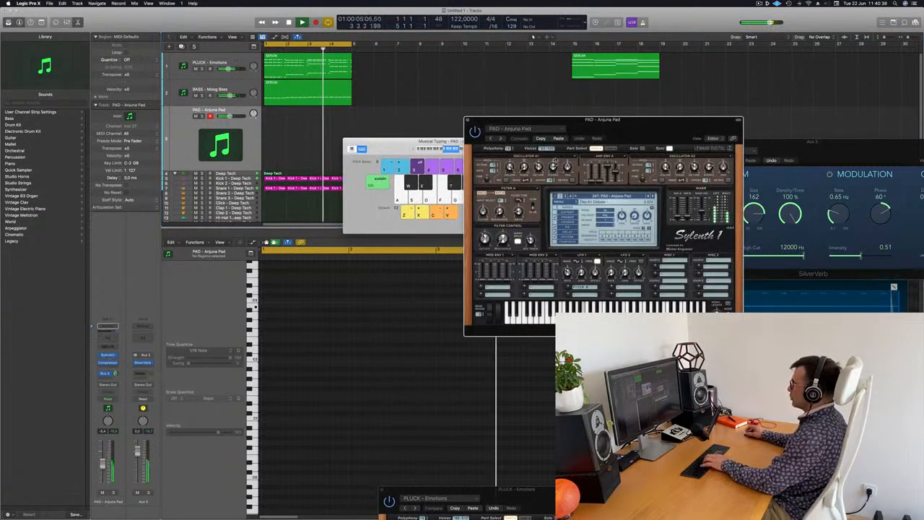
{"action": "left_click_drag", "start_coordinate": [647, 130], "coordinate": [623, 127]}
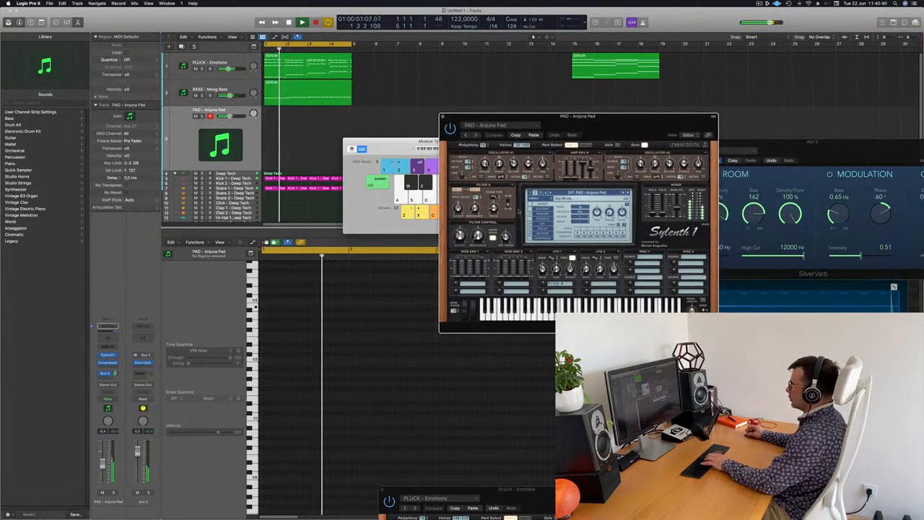
{"action": "left_click_drag", "start_coordinate": [459, 235], "coordinate": [460, 231]}
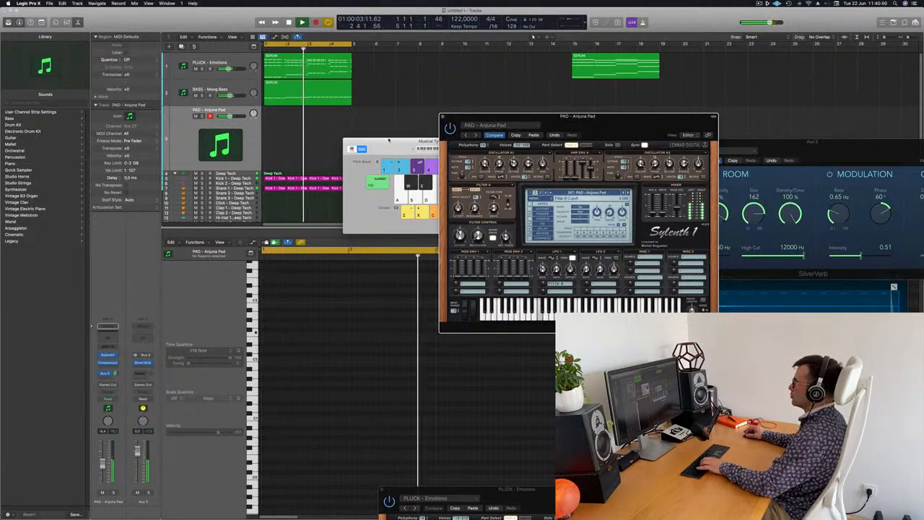
{"action": "key", "text": "super+k"}
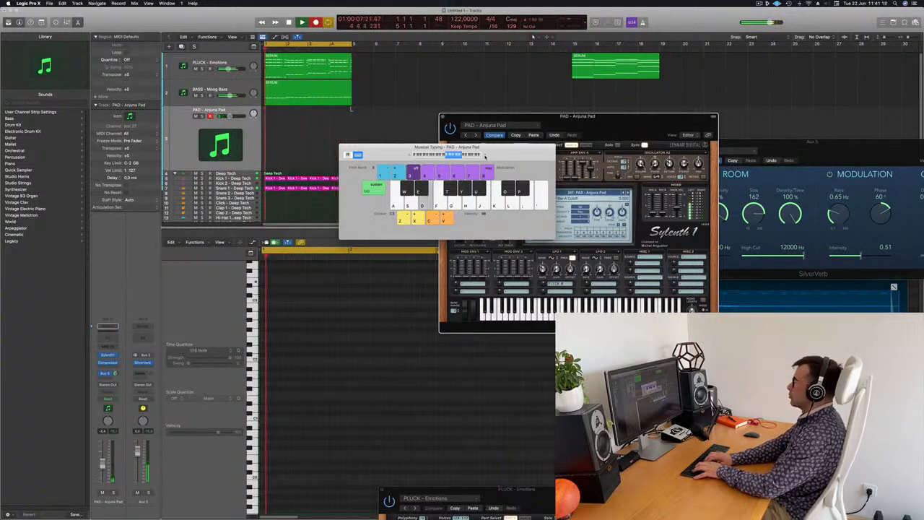
Try recording a pad melody with Musical Typing over the four-bar loop, and delete the recorded take
{"action": "key", "text": "s"}
{"action": "key", "text": "k"}
{"action": "key", "text": "h"}
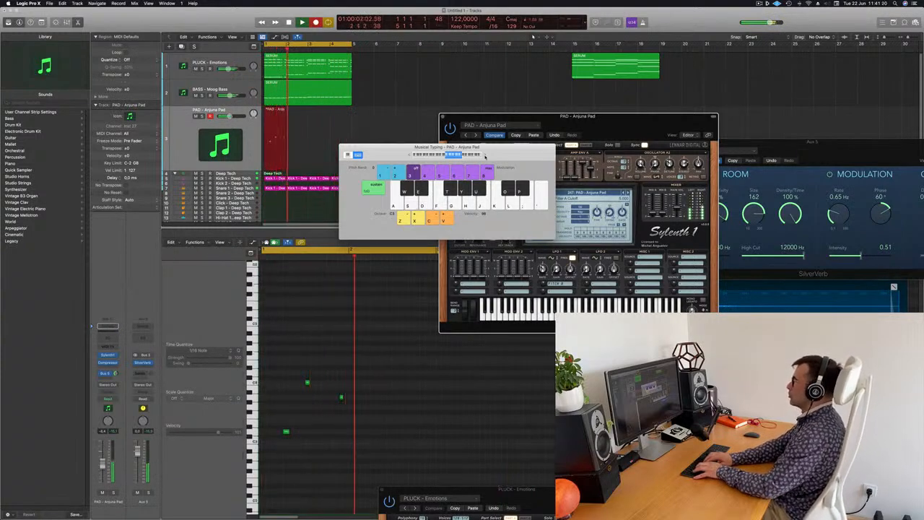
{"action": "key", "text": "a"}
{"action": "key", "text": "s"}
{"action": "key", "text": "h"}
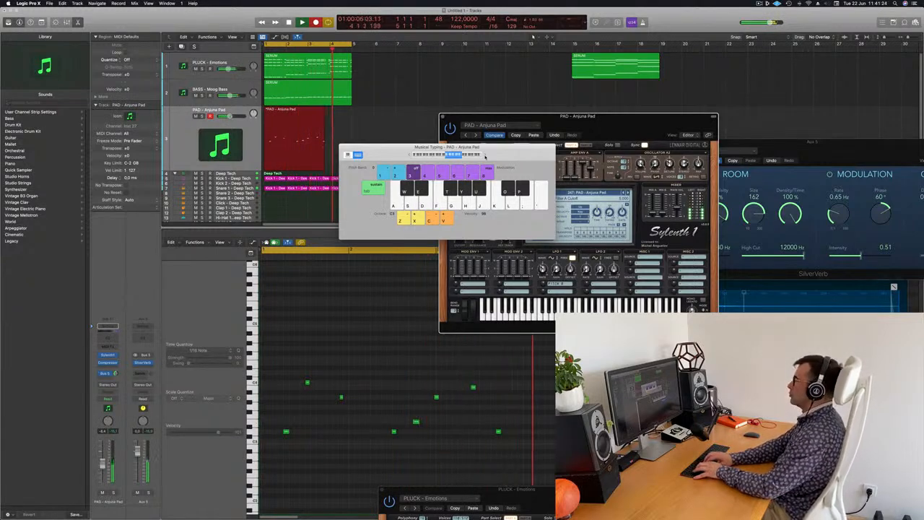
{"action": "key", "text": "space"}
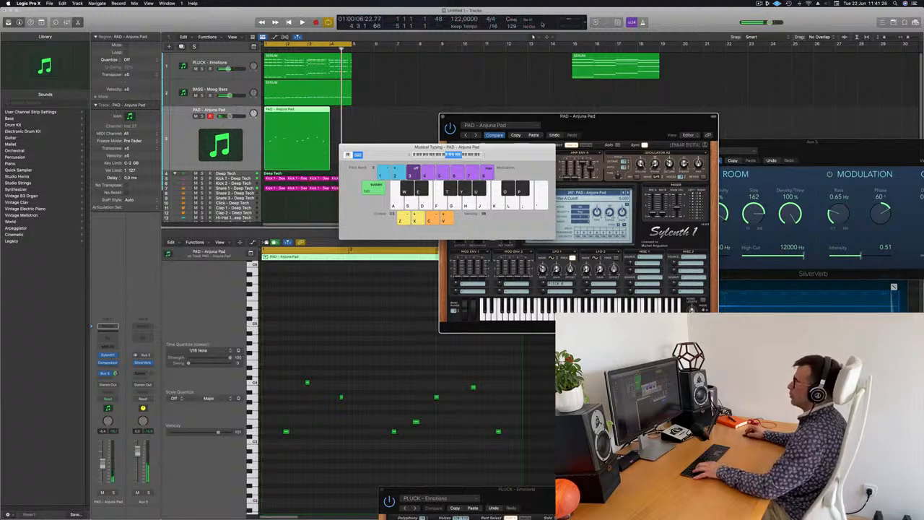
{"action": "left_click", "coordinate": [275, 135]}
{"action": "key", "text": "Delete"}
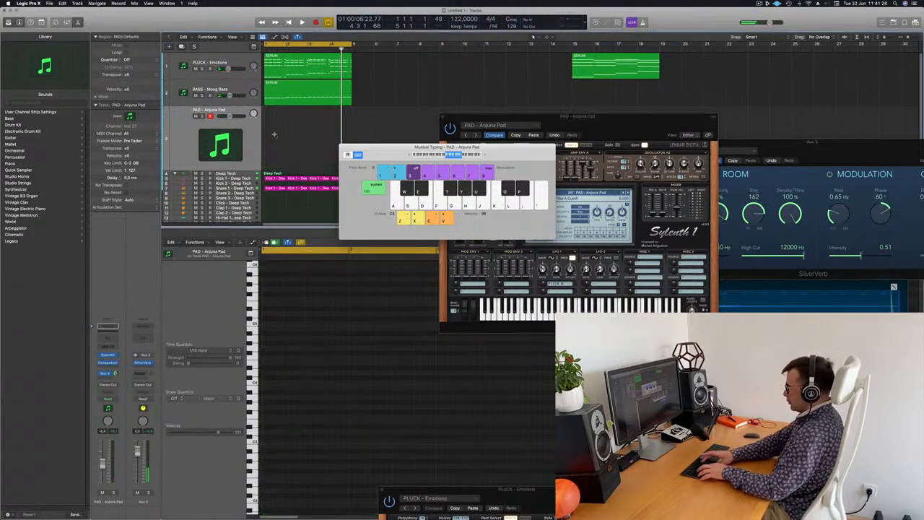
Repeat the pluck, bass and drum regions three times and extend the cycle range to bar 17
{"action": "key", "text": "super+r"}
{"action": "key", "text": "super+r"}
{"action": "key", "text": "super+r"}
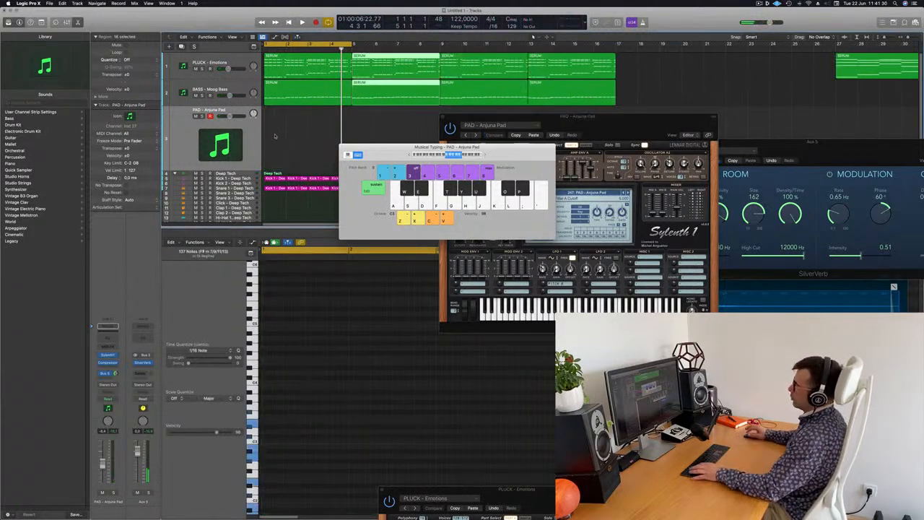
{"action": "left_click_drag", "start_coordinate": [352, 45], "coordinate": [618, 66]}
Try recording a pad melody over the sixteen-bar cycle with Musical Typing, and undo the take
{"action": "key", "text": "r"}
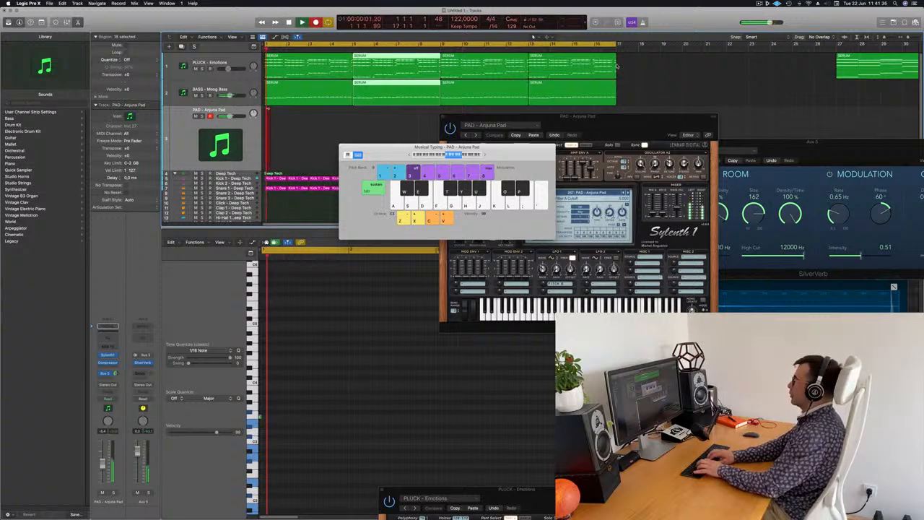
{"action": "key", "text": "s"}
{"action": "key", "text": "d"}
{"action": "key", "text": "d"}
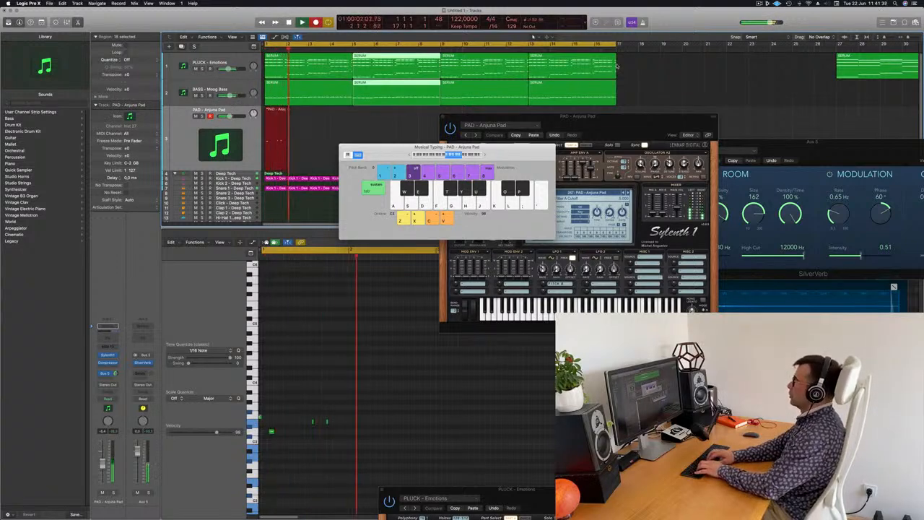
{"action": "key", "text": "f"}
{"action": "key", "text": "f"}
{"action": "key", "text": "f"}
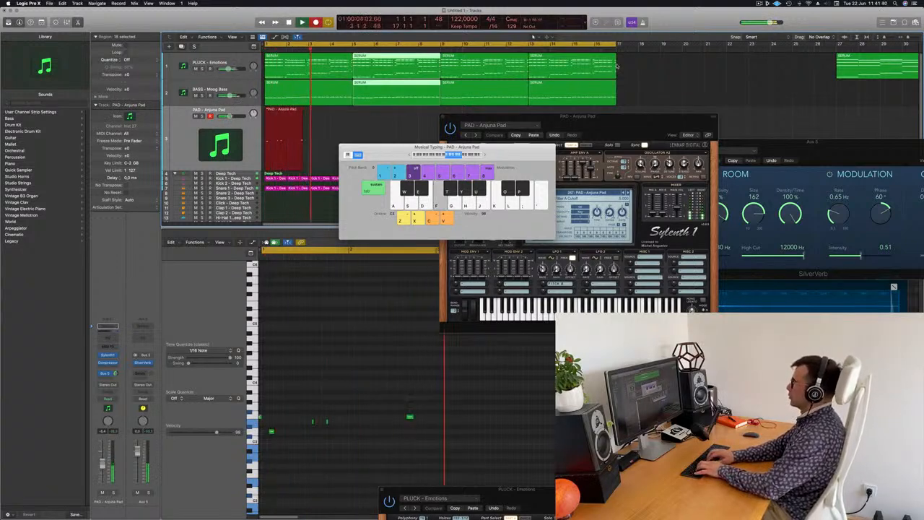
{"action": "key", "text": "g"}
{"action": "key", "text": "h"}
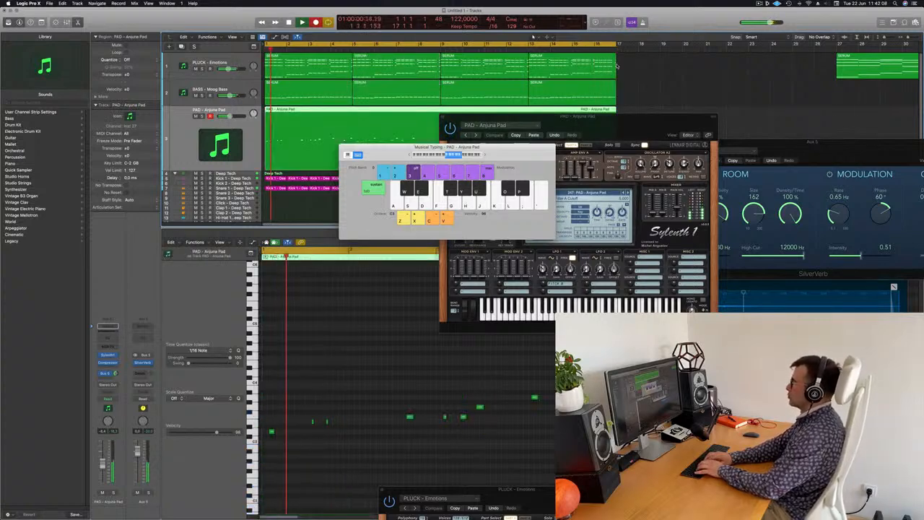
{"action": "key", "text": "space"}
{"action": "key", "text": "super+z"}
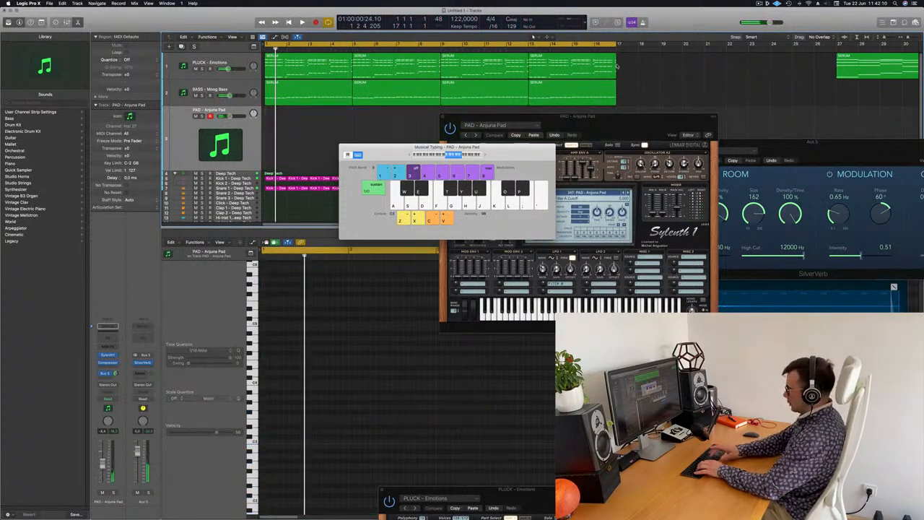
Record a new Anjuna Pad melody from bar 1 with Musical Typing, stopping in bar 8
{"action": "key", "text": "r"}
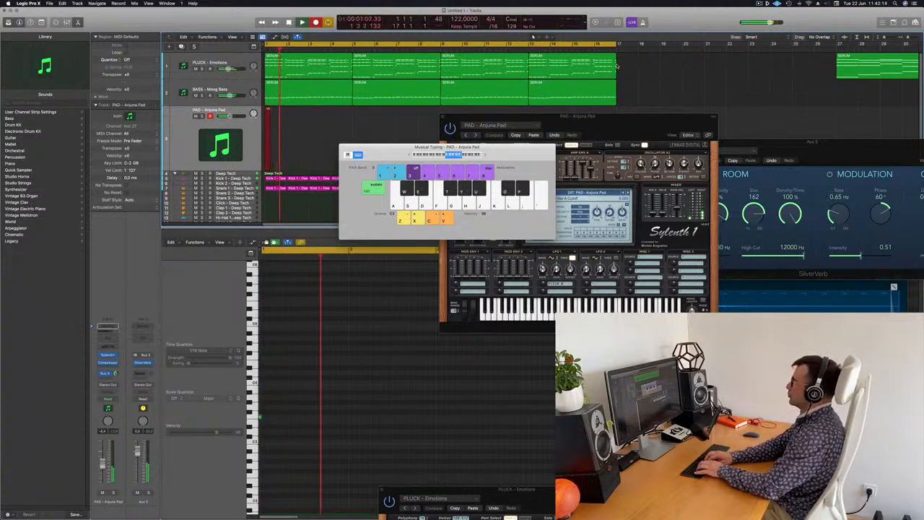
{"action": "key", "text": "d"}
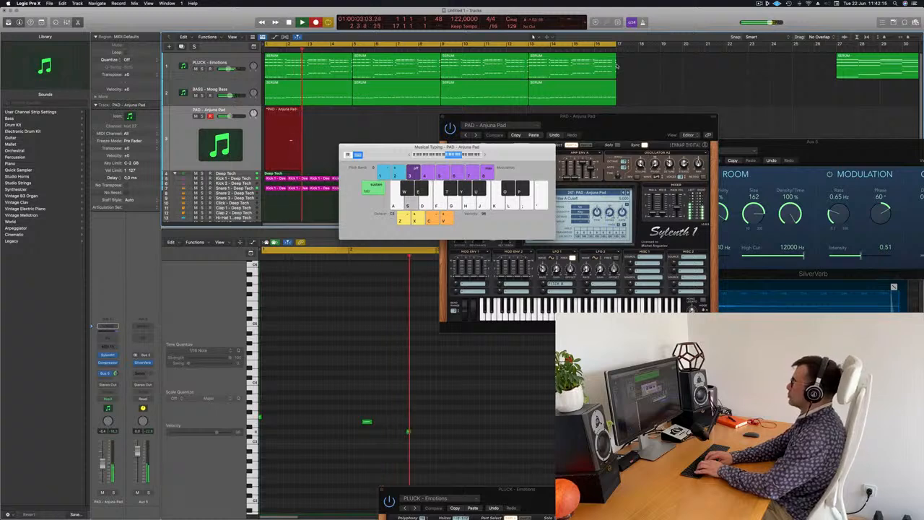
{"action": "key", "text": "d"}
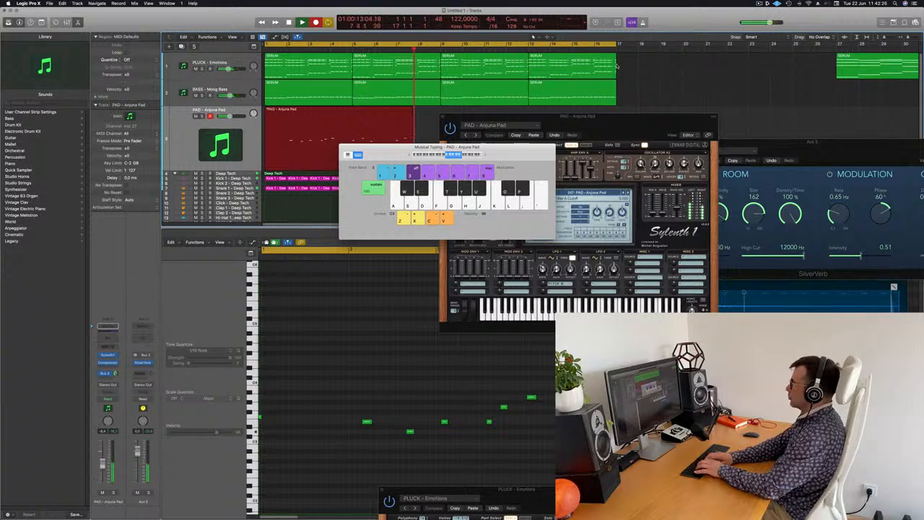
{"action": "key", "text": "space"}
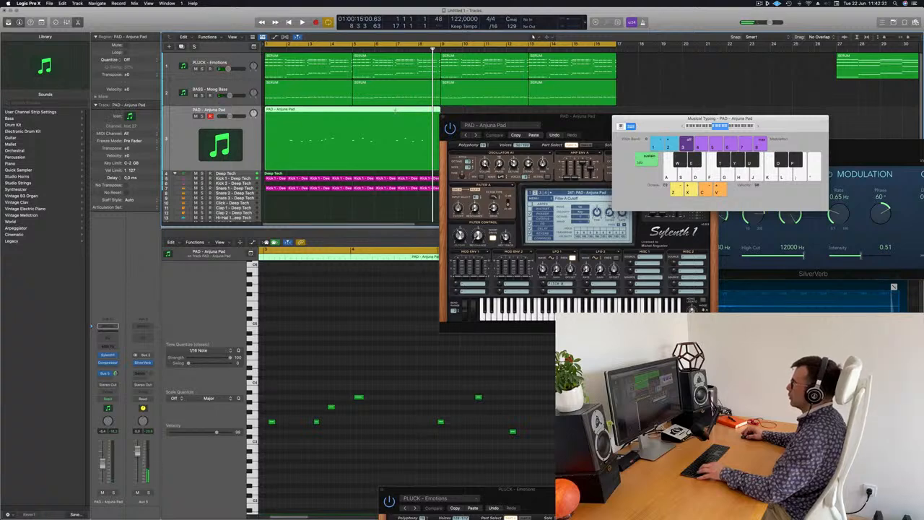
Split the pad recording at bar 7, delete the part before it and move the remaining two-bar region to bar 1
{"action": "left_click", "coordinate": [394, 110]}
{"action": "left_click", "coordinate": [512, 172]}
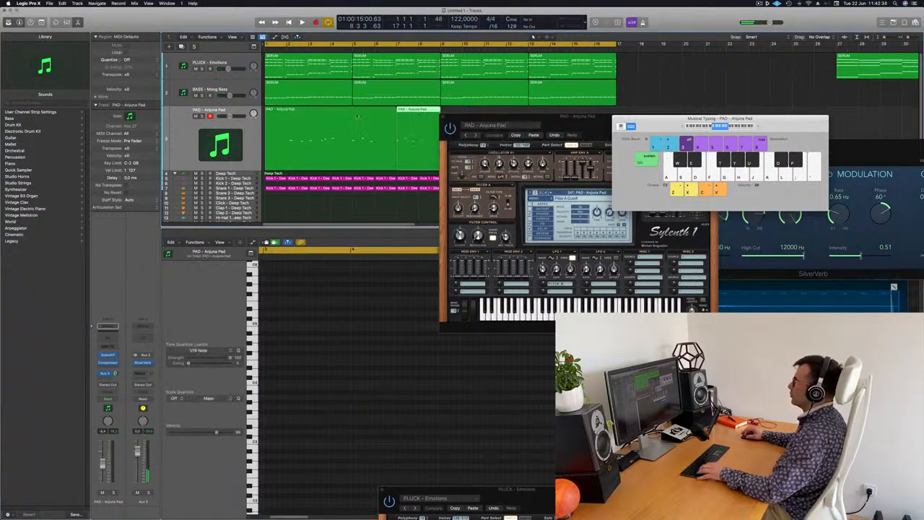
{"action": "left_click", "coordinate": [356, 116]}
{"action": "key", "text": "BackSpace"}
{"action": "left_click_drag", "start_coordinate": [509, 116], "coordinate": [676, 115]}
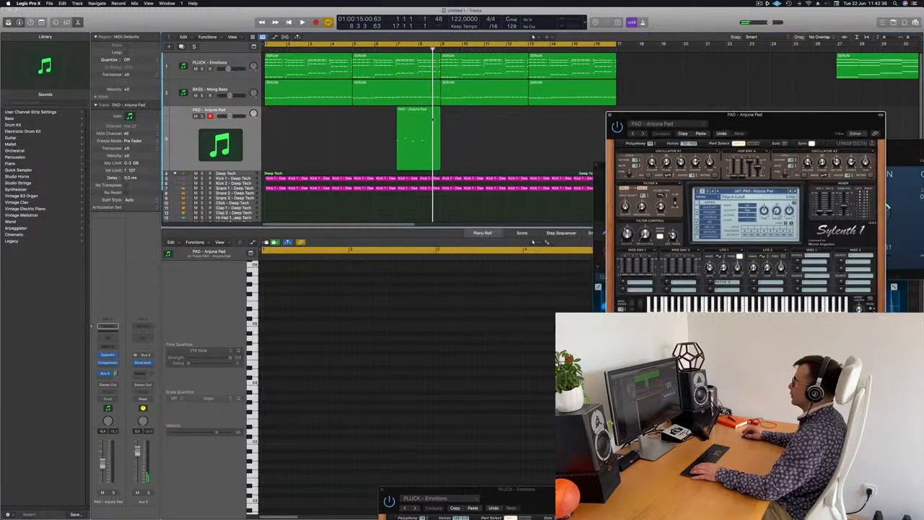
{"action": "left_click_drag", "start_coordinate": [423, 112], "coordinate": [293, 112]}
Play the two-bar pad region from the start and select its last note in the piano roll
{"action": "key", "text": "Return"}
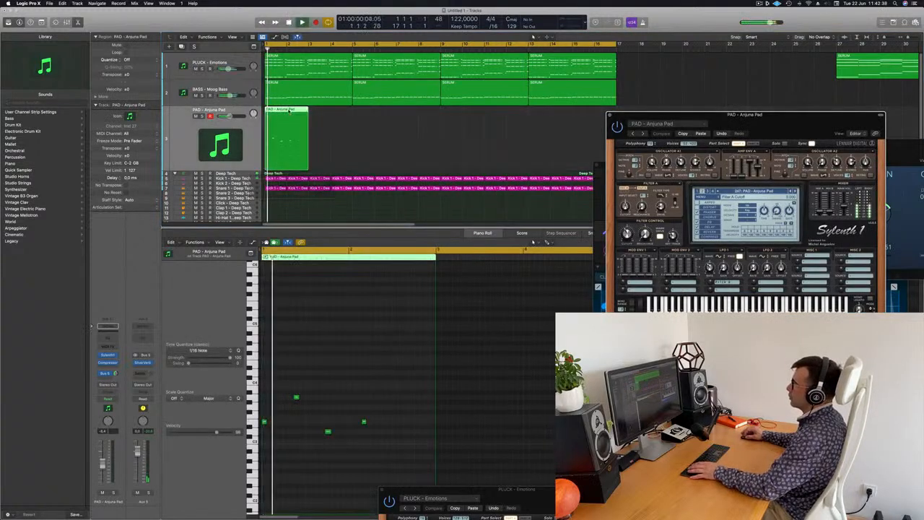
{"action": "key", "text": "space"}
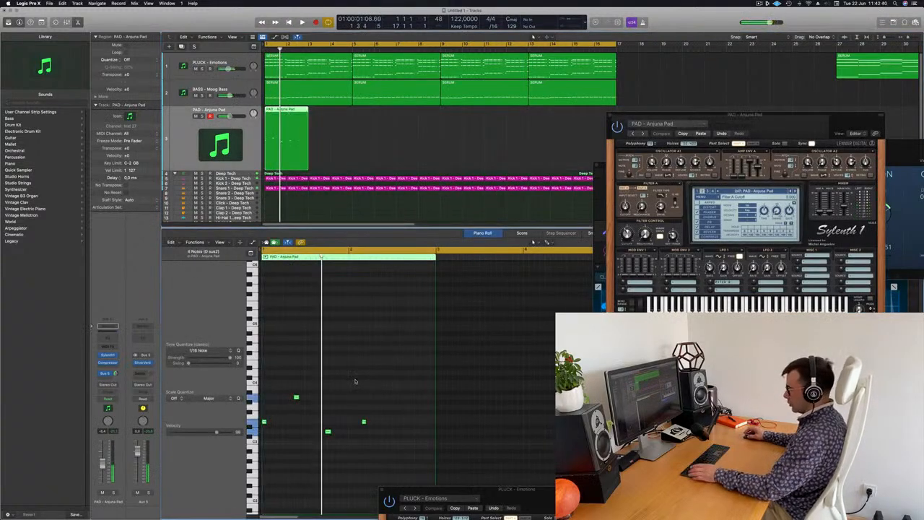
{"action": "key", "text": "space"}
{"action": "scroll", "coordinate": [361, 396], "scroll_direction": "up", "scroll_amount": 4}
{"action": "scroll", "coordinate": [386, 391], "scroll_direction": "down", "scroll_amount": 2}
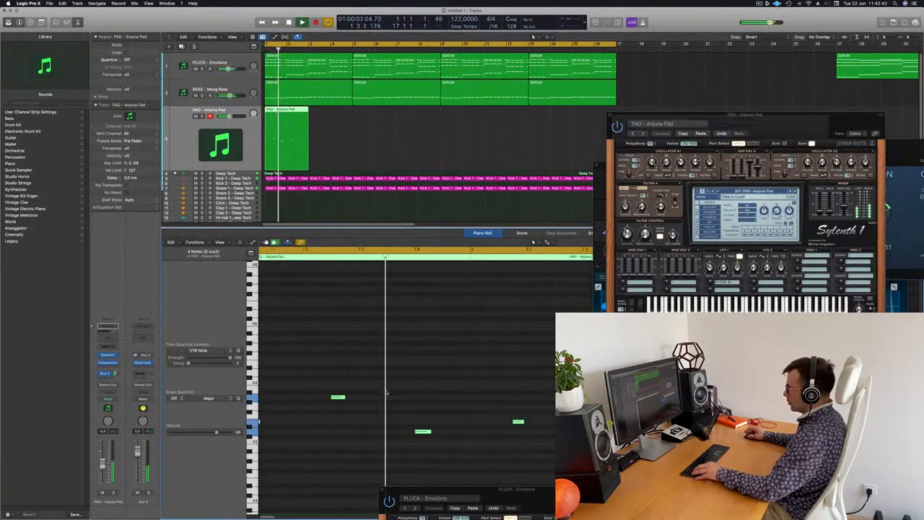
{"action": "scroll", "coordinate": [401, 379], "scroll_direction": "down", "scroll_amount": 1}
{"action": "left_click_drag", "start_coordinate": [420, 404], "coordinate": [441, 430]}
{"action": "key", "text": "Return"}
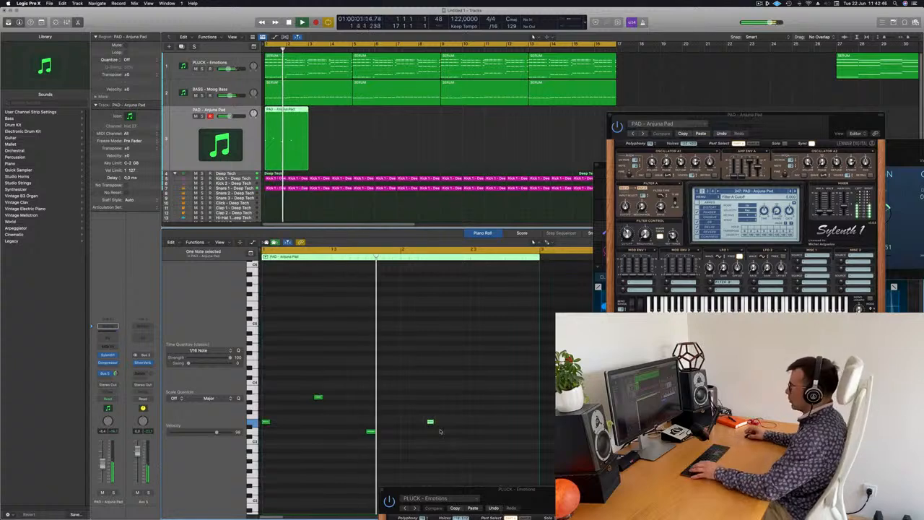
Delete the last note of the pad region and place a copy of the preceding two notes further on in the second bar
{"action": "key", "text": "Delete"}
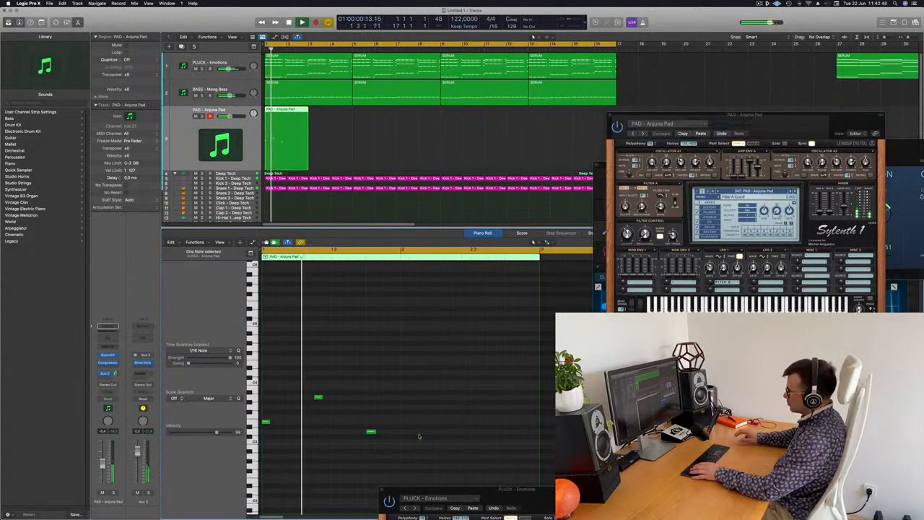
{"action": "left_click_drag", "start_coordinate": [309, 377], "coordinate": [388, 459]}
{"action": "left_click_drag", "start_coordinate": [320, 398], "coordinate": [426, 403]}
{"action": "key", "text": "space"}
{"action": "scroll", "coordinate": [351, 382], "scroll_direction": "left", "scroll_amount": 2}
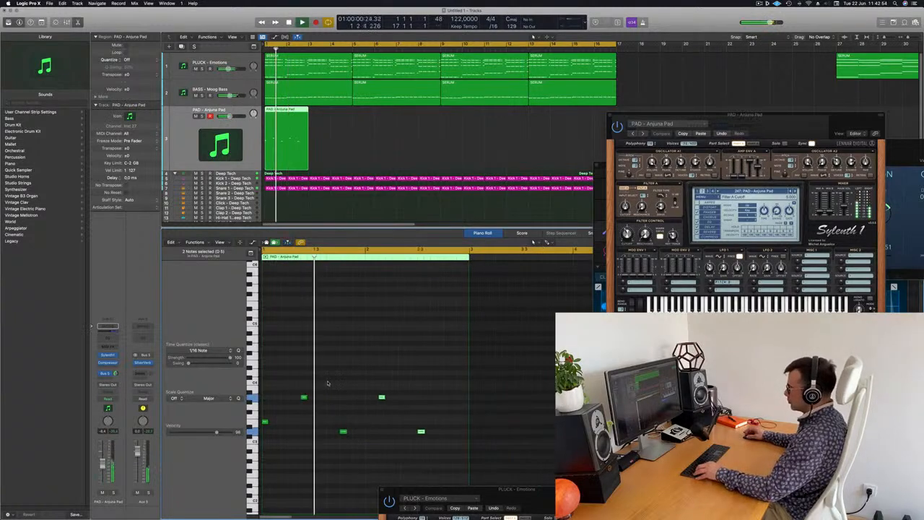
{"action": "scroll", "coordinate": [332, 383], "scroll_direction": "right", "scroll_amount": 3}
{"action": "scroll", "coordinate": [332, 383], "scroll_direction": "left", "scroll_amount": 3}
{"action": "scroll", "coordinate": [354, 381], "scroll_direction": "left", "scroll_amount": 3}
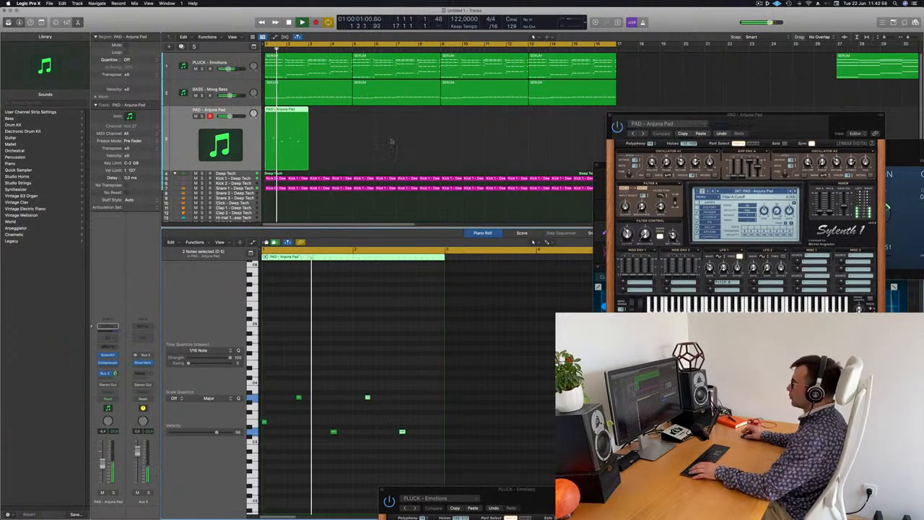
Copy the Anjuna Pad region to bar 3, directly after the original, and play the loop from the start
{"action": "left_click_drag", "start_coordinate": [291, 118], "coordinate": [335, 118]}
{"action": "scroll", "coordinate": [390, 140], "scroll_direction": "left", "scroll_amount": 2}
{"action": "scroll", "coordinate": [389, 141], "scroll_direction": "left", "scroll_amount": 2}
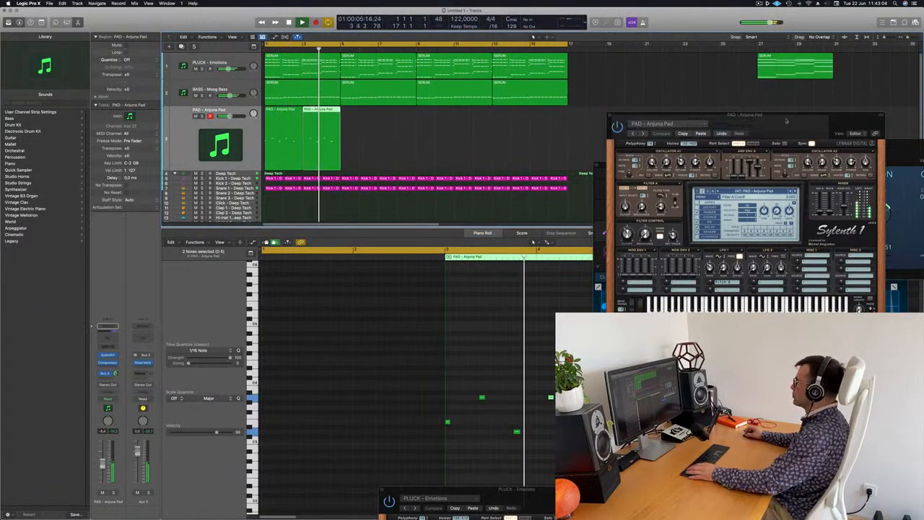
{"action": "left_click_drag", "start_coordinate": [833, 115], "coordinate": [721, 81]}
{"action": "key", "text": "Return"}
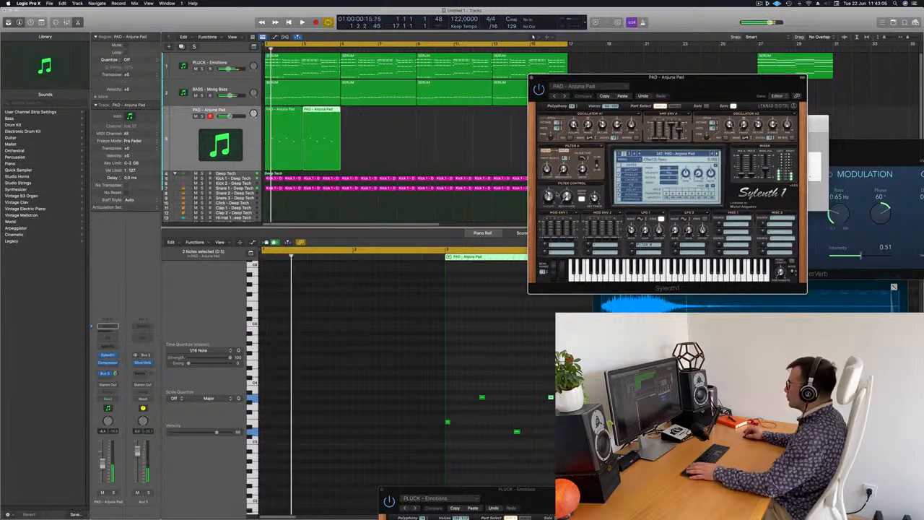
{"action": "key", "text": "Return"}
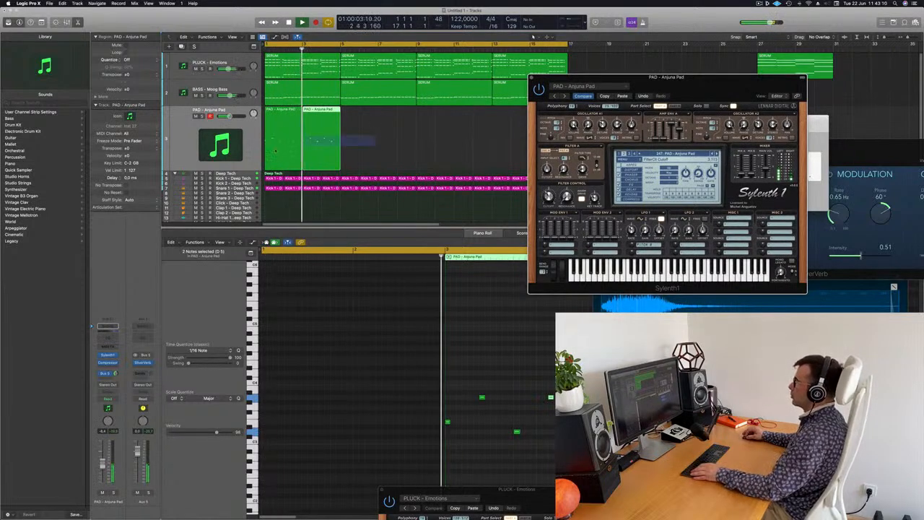
Repeat the two pad regions once so the pad part extends to bar 9, and play it back
{"action": "left_click", "coordinate": [278, 110], "text": "shift"}
{"action": "key", "text": "super+r"}
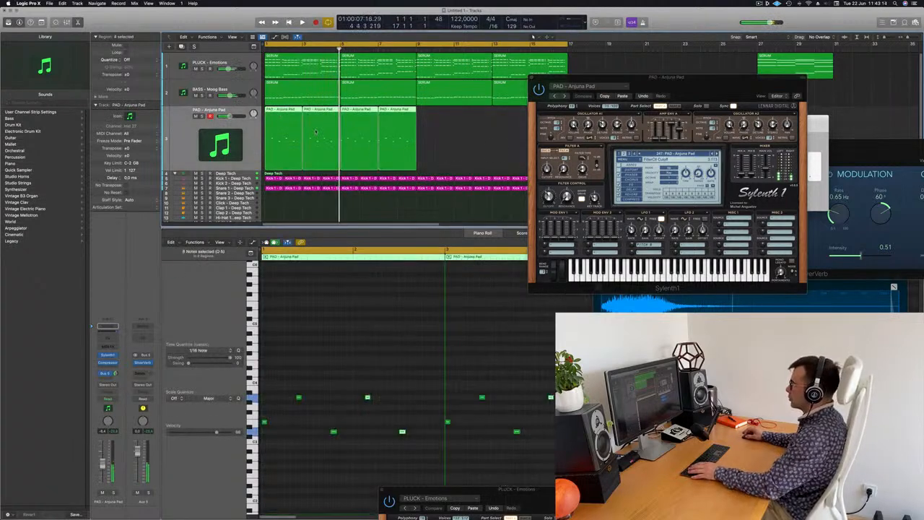
{"action": "key", "text": "space"}
{"action": "left_click", "coordinate": [429, 144]}
{"action": "left_click", "coordinate": [284, 111]}
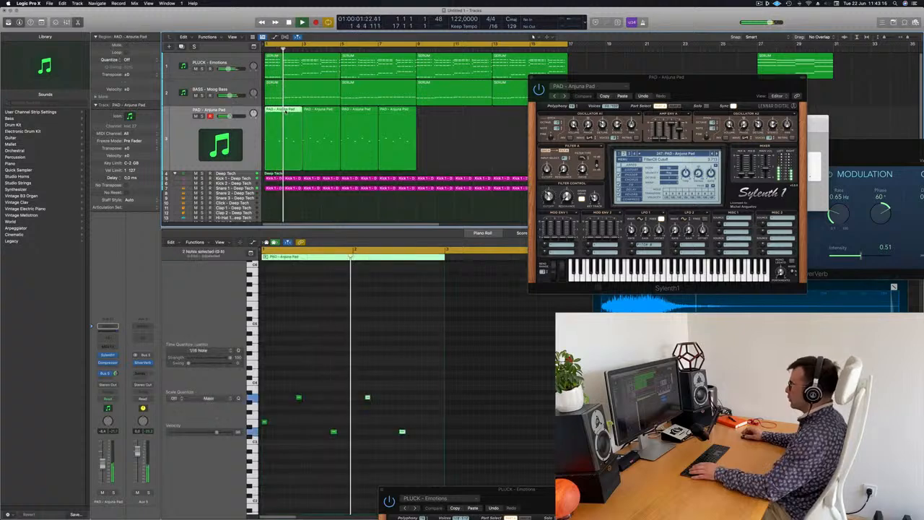
{"action": "left_click", "coordinate": [313, 126]}
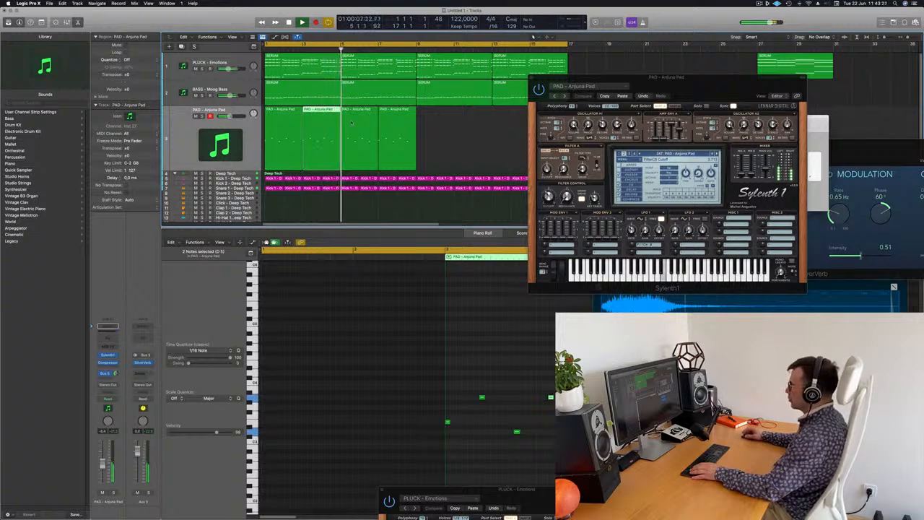
Copy the four pad regions to bar 9 so the part extends to bar 17, and play it from the start
{"action": "left_click_drag", "start_coordinate": [647, 85], "coordinate": [687, 96]}
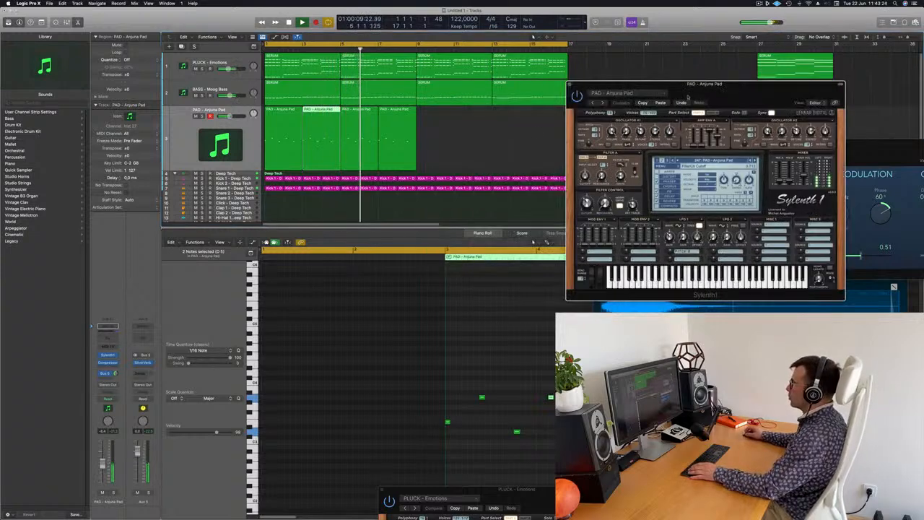
{"action": "left_click_drag", "start_coordinate": [463, 153], "coordinate": [431, 112]}
{"action": "key", "text": "space"}
{"action": "key", "text": "space"}
{"action": "left_click_drag", "start_coordinate": [737, 85], "coordinate": [526, 143]}
{"action": "key", "text": "Return"}
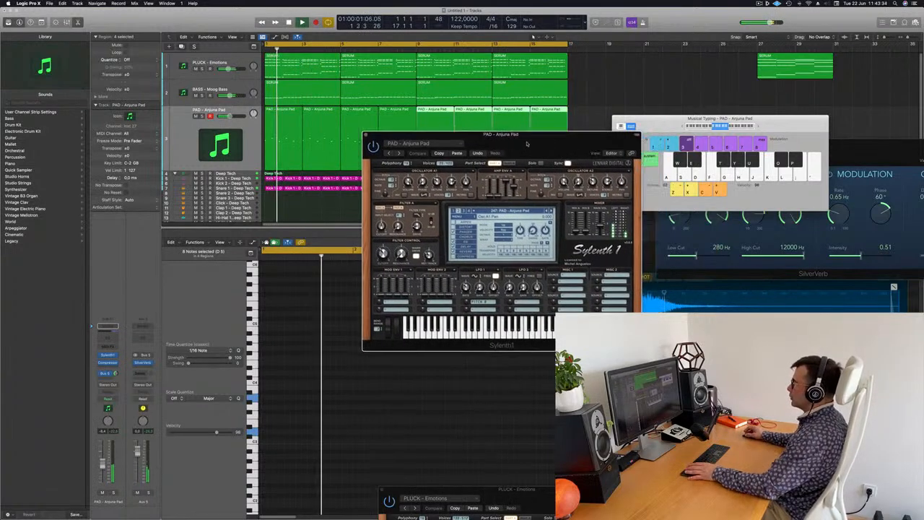
{"action": "key", "text": "Return"}
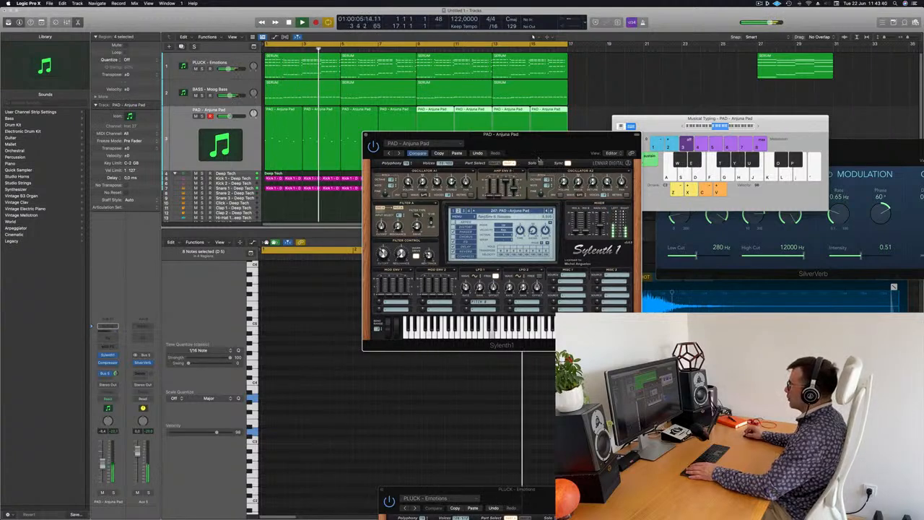
Select all eight regions on the Anjuna Pad track and audition the pad in the mix with the Sylenth1 window repositioned
{"action": "left_click_drag", "start_coordinate": [544, 150], "coordinate": [564, 152]}
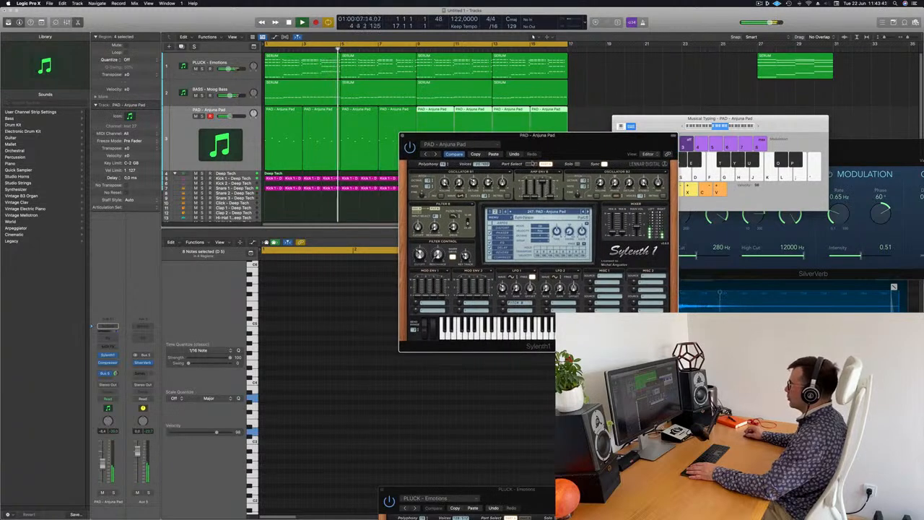
{"action": "left_click_drag", "start_coordinate": [588, 138], "coordinate": [663, 136]}
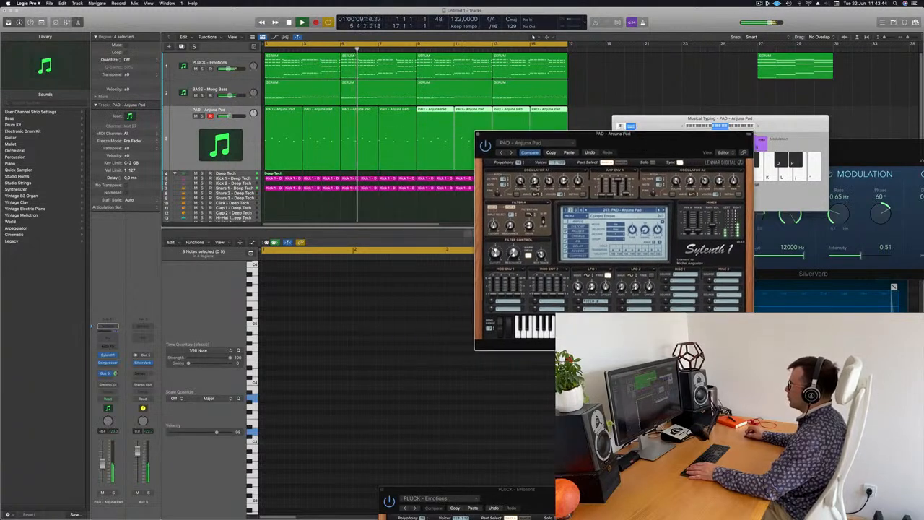
{"action": "left_click", "coordinate": [231, 121]}
{"action": "key", "text": "space"}
{"action": "key", "text": "space"}
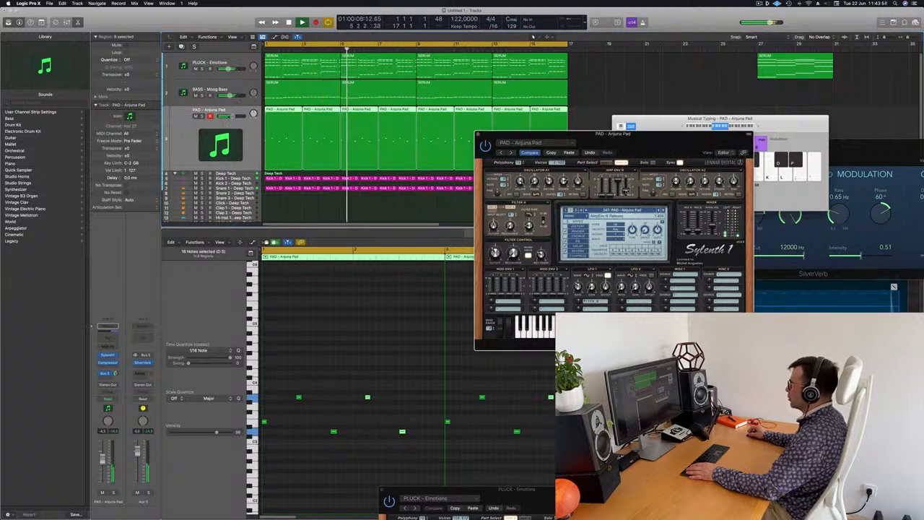
{"action": "left_click_drag", "start_coordinate": [547, 147], "coordinate": [440, 149]}
{"action": "key", "text": "space"}
{"action": "key", "text": "space"}
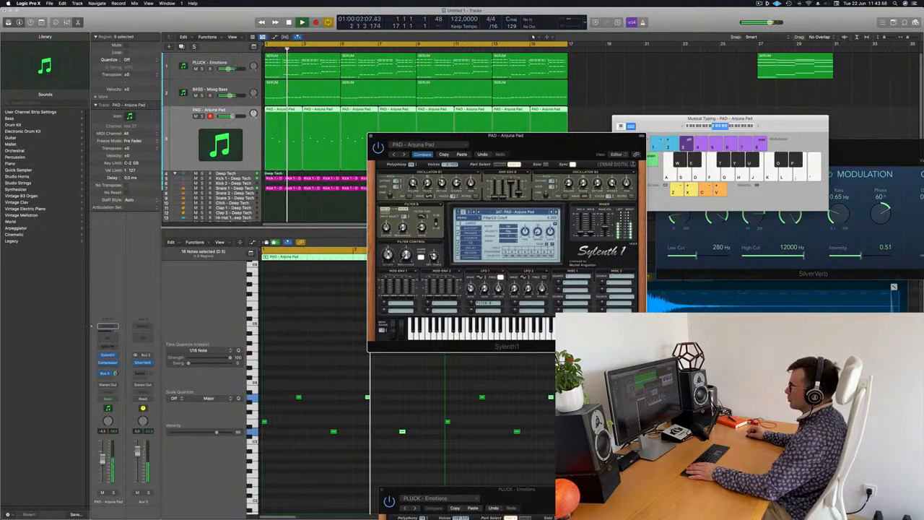
Try transposing all notes in the eight pad regions down one octave
{"action": "left_click", "coordinate": [322, 324]}
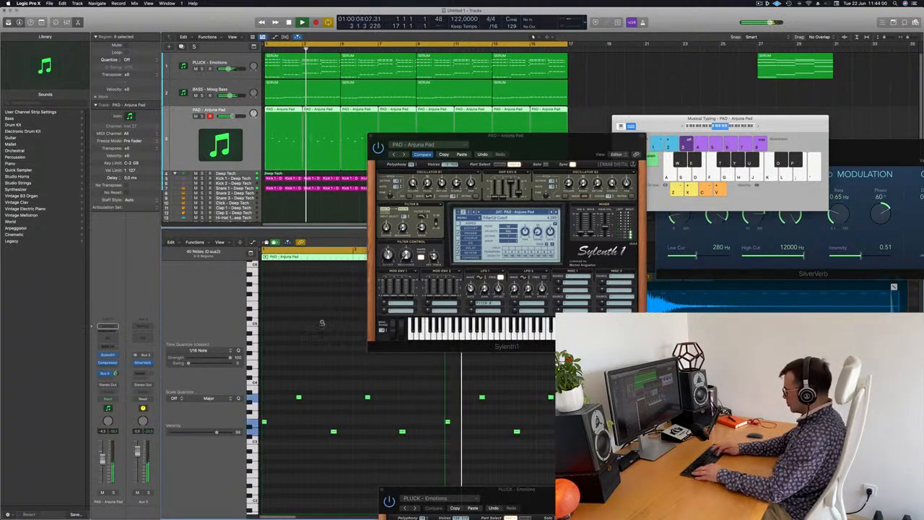
{"action": "key", "text": "super+a"}
{"action": "key", "text": "alt+shift+Down"}
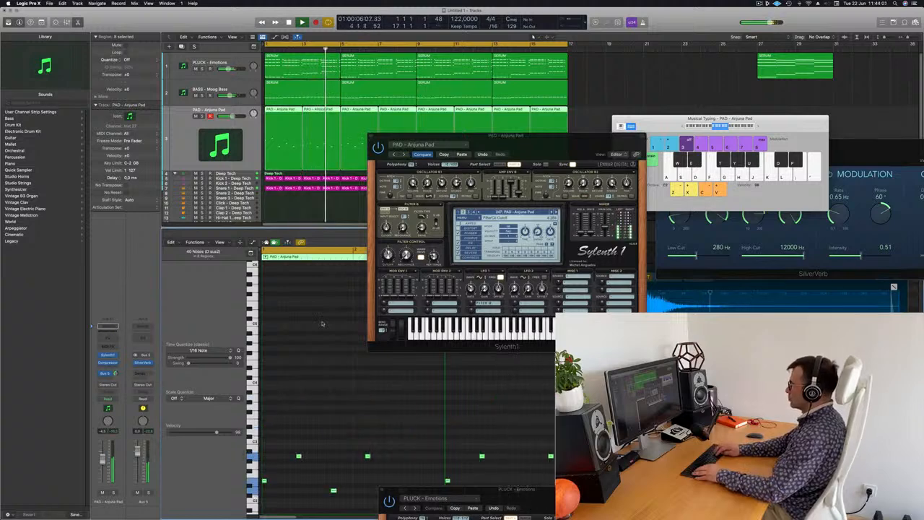
{"action": "scroll", "coordinate": [325, 324], "scroll_direction": "down", "scroll_amount": 3}
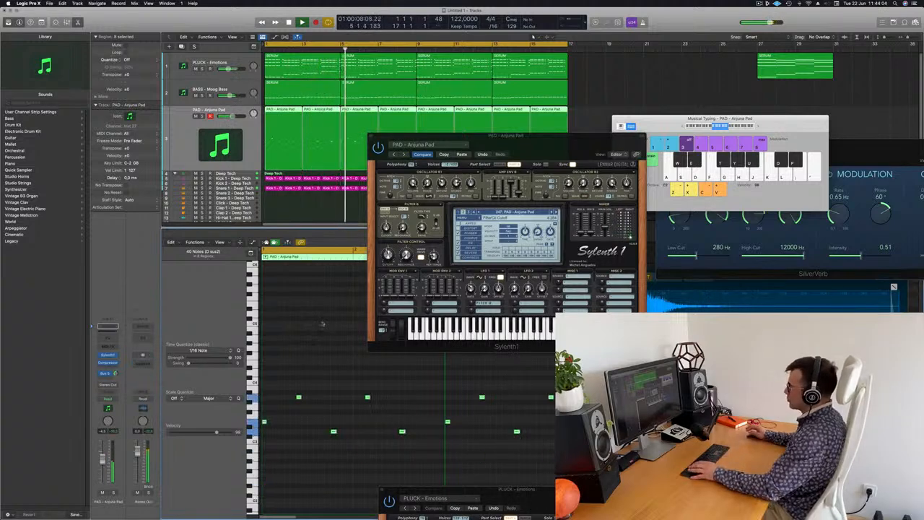
Close the Sylenth1 window, move the Musical Typing window out of the way and play the arrangement from the start
{"action": "left_click_drag", "start_coordinate": [560, 148], "coordinate": [508, 165]}
{"action": "left_click", "coordinate": [320, 153]}
{"action": "scroll", "coordinate": [179, 148], "scroll_direction": "down", "scroll_amount": 2}
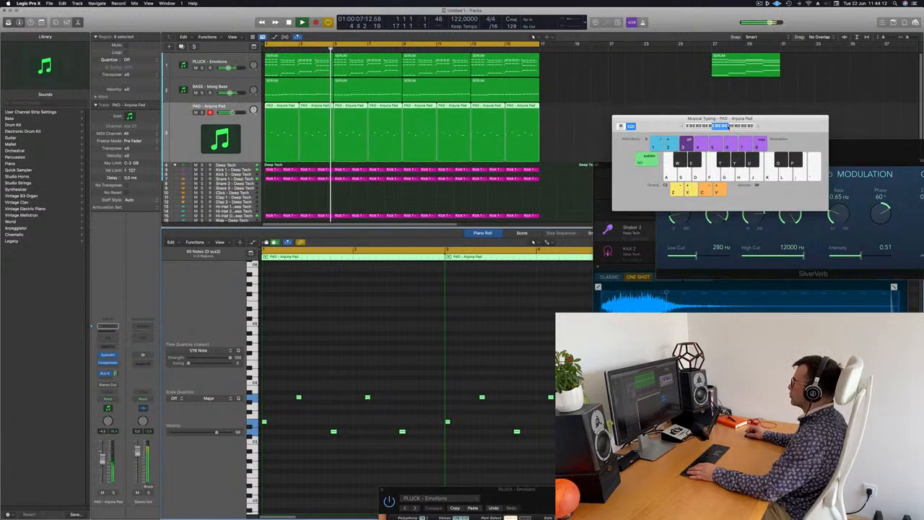
{"action": "left_click_drag", "start_coordinate": [780, 118], "coordinate": [895, 103]}
{"action": "scroll", "coordinate": [177, 129], "scroll_direction": "down", "scroll_amount": 1}
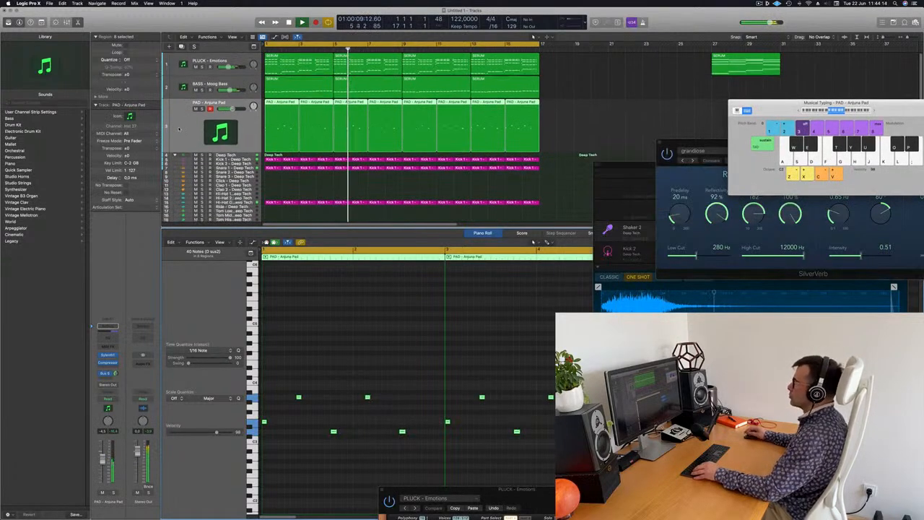
{"action": "key", "text": "Return"}
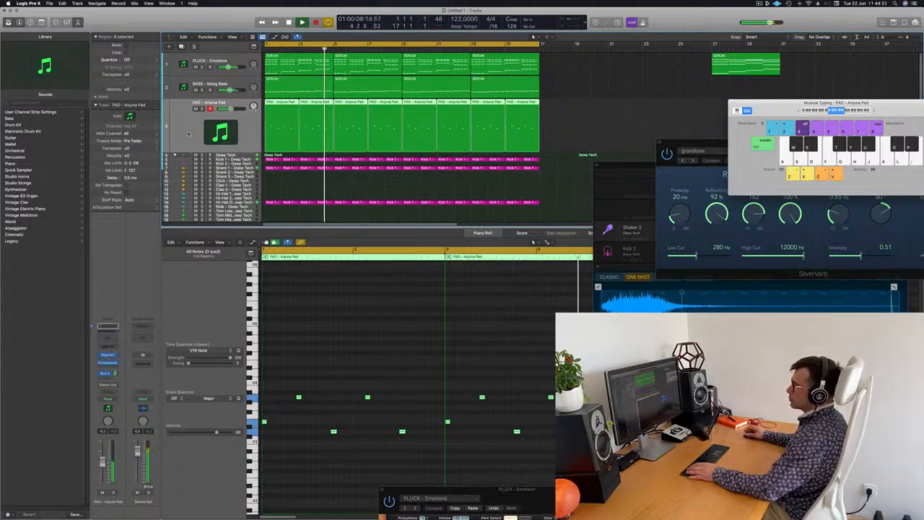
Reopen Sylenth1 on the pad track and load the LEAD - Basic Super Saw preset during playback
{"action": "key", "text": "space"}
{"action": "left_click", "coordinate": [108, 355]}
{"action": "key", "text": "Return"}
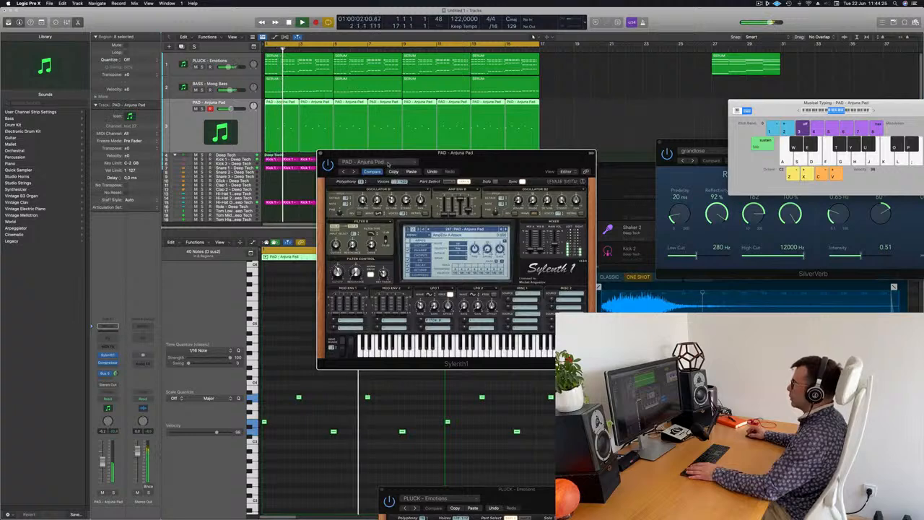
{"action": "left_click", "coordinate": [388, 164]}
{"action": "left_click", "coordinate": [523, 160]}
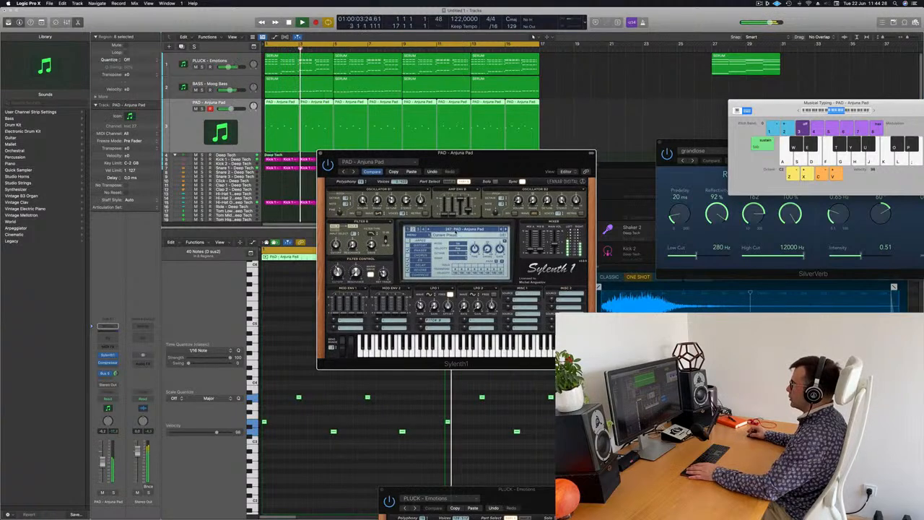
{"action": "left_click", "coordinate": [476, 229]}
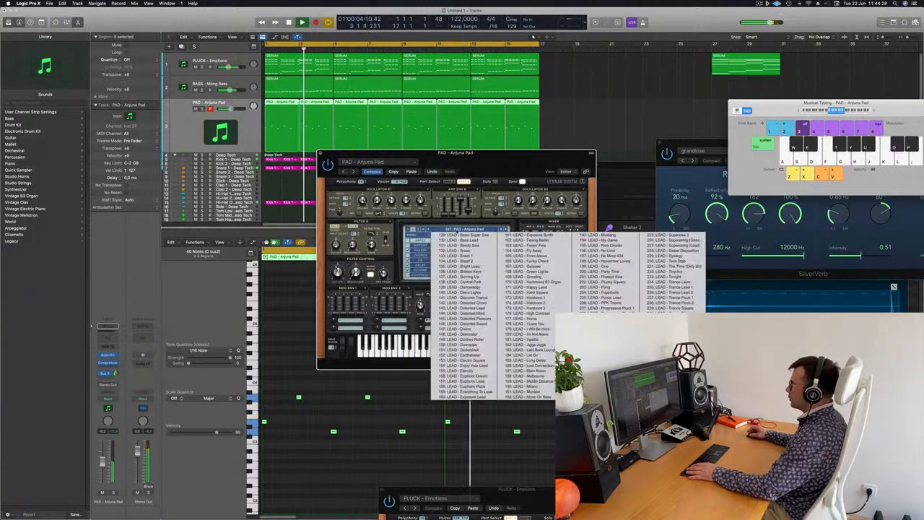
{"action": "left_click", "coordinate": [462, 235]}
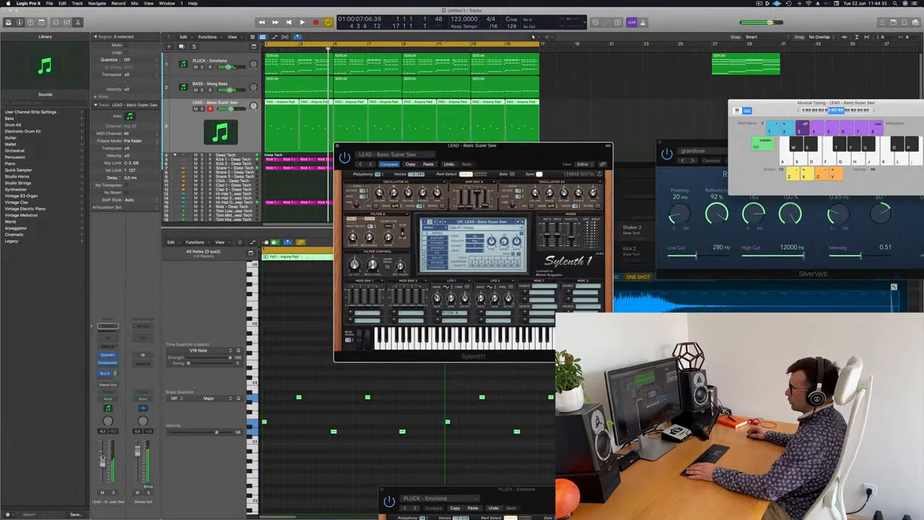
Browse forward to the LEAD - Brass preset and rebalance the track's volume for the new sound
{"action": "left_click_drag", "start_coordinate": [230, 108], "coordinate": [226, 108]}
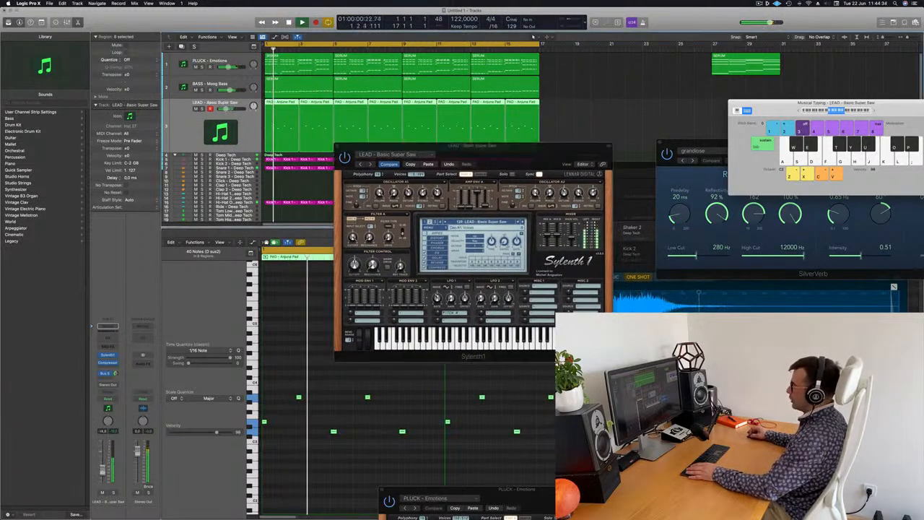
{"action": "left_click", "coordinate": [368, 164]}
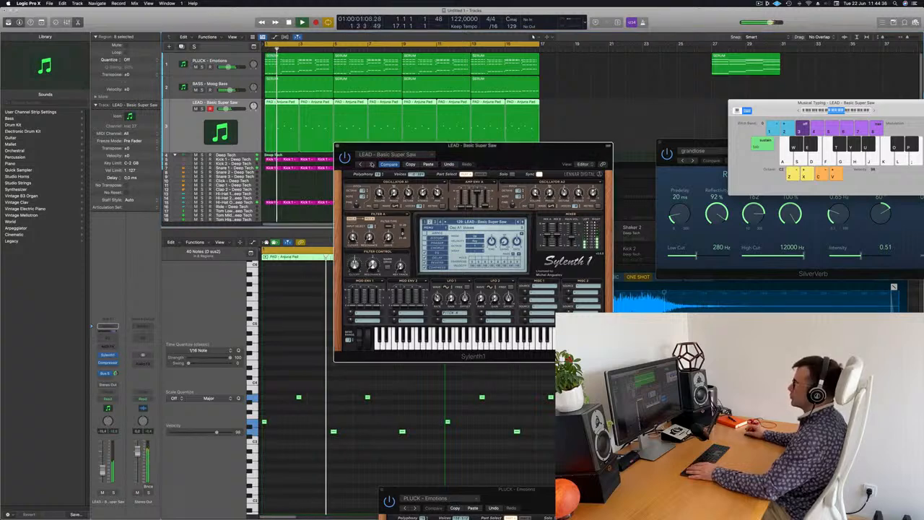
{"action": "left_click", "coordinate": [371, 164]}
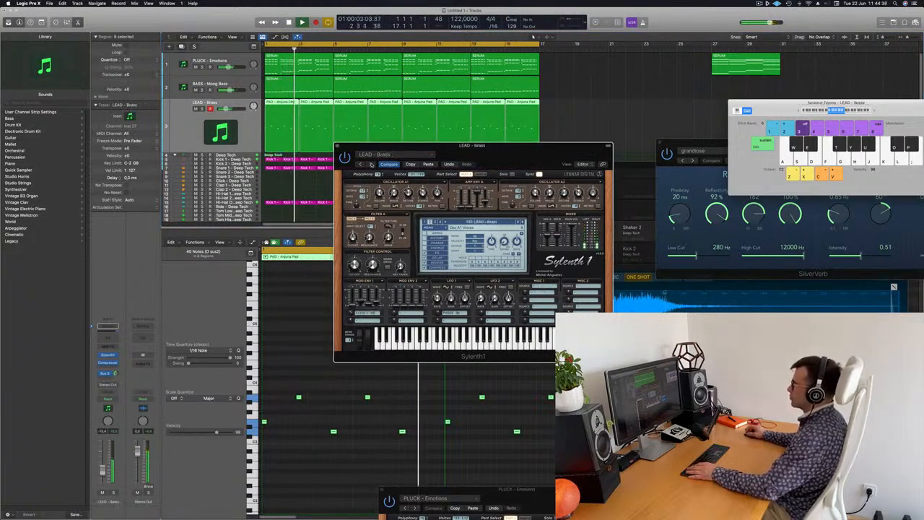
{"action": "left_click", "coordinate": [371, 164]}
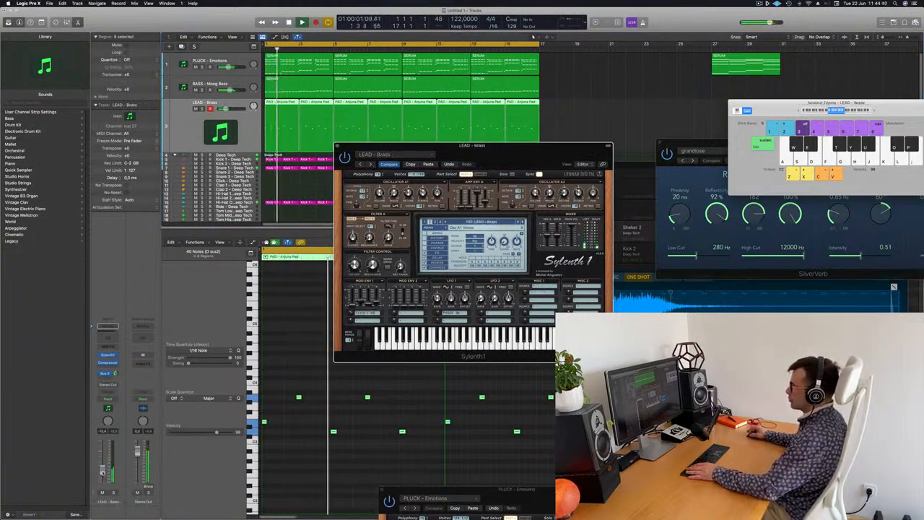
{"action": "left_click_drag", "start_coordinate": [103, 471], "coordinate": [102, 464]}
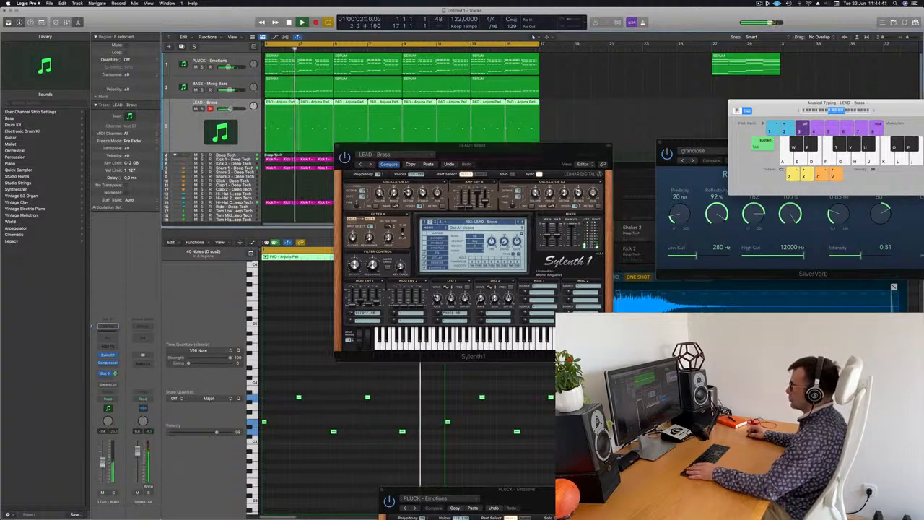
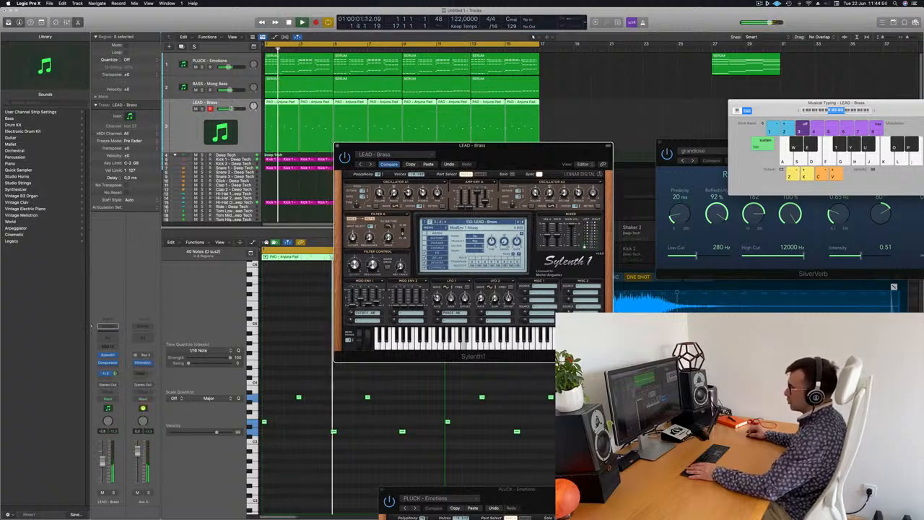
Adjust the LEAD - Brass track's send level to the SilverVerb bus and shift the Sylenth1 window up slightly
{"action": "left_click_drag", "start_coordinate": [116, 370], "coordinate": [117, 374]}
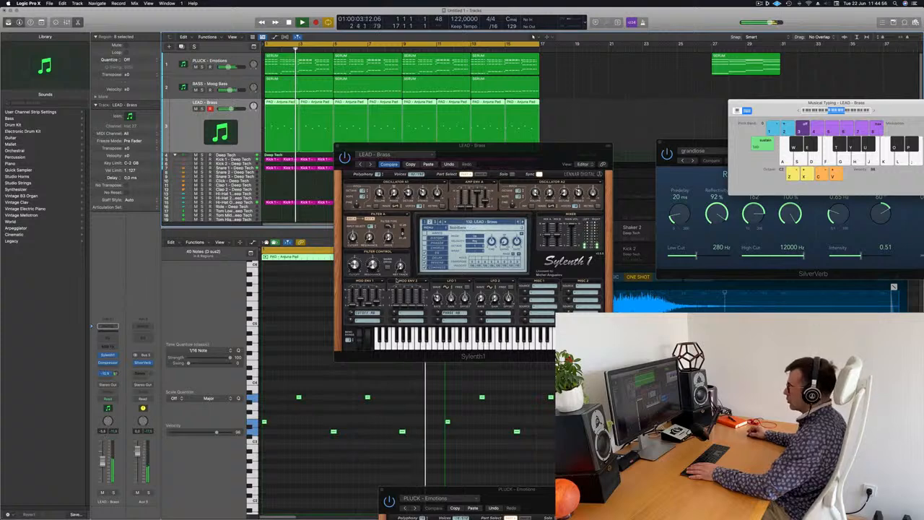
{"action": "left_click", "coordinate": [360, 289]}
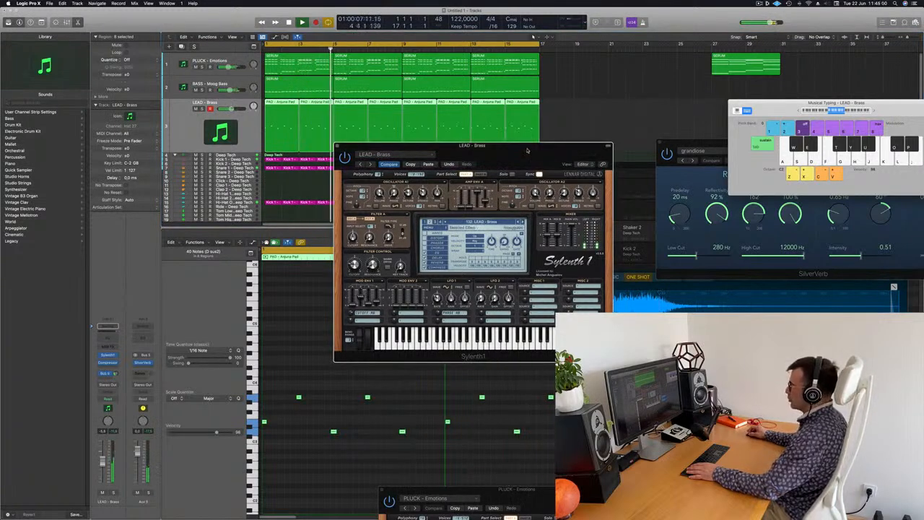
{"action": "left_click_drag", "start_coordinate": [527, 150], "coordinate": [513, 137]}
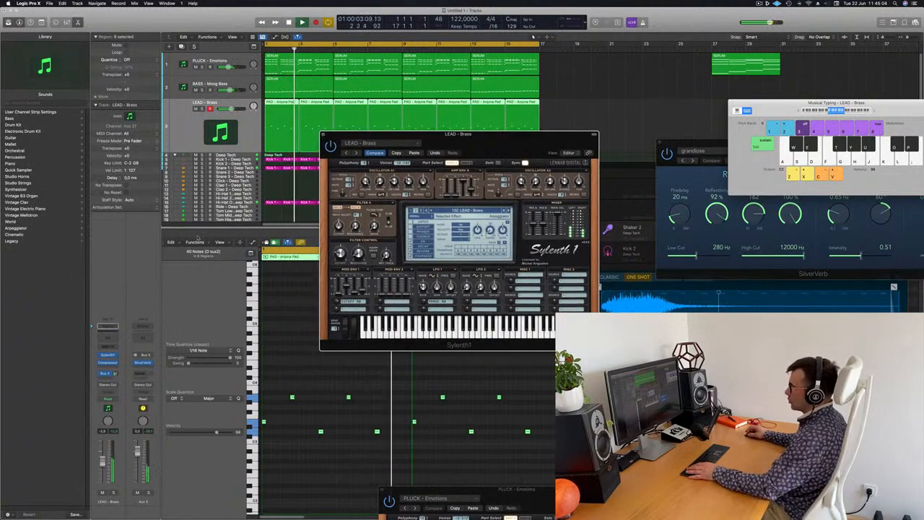
Add a second send on the LEAD - Brass track, routed to Bus 6
{"action": "left_click", "coordinate": [113, 374]}
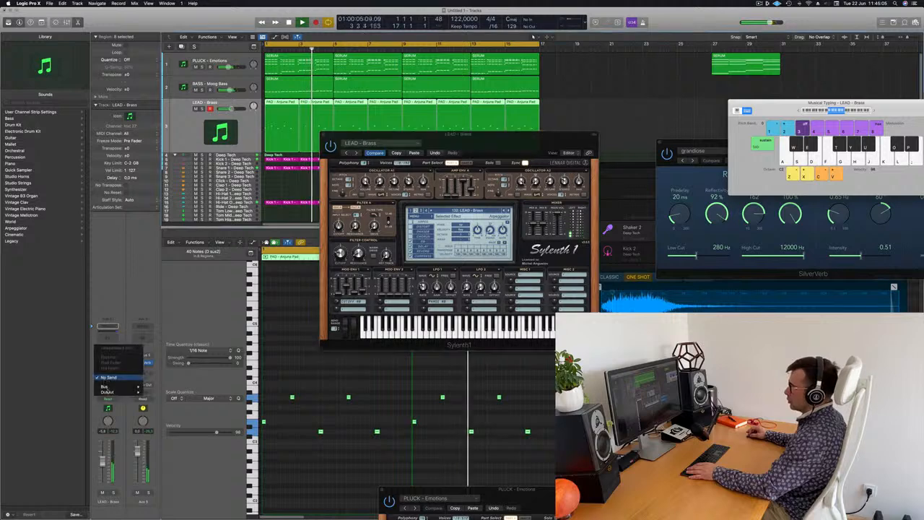
{"action": "mouse_move", "coordinate": [119, 387]}
{"action": "left_click", "coordinate": [185, 327]}
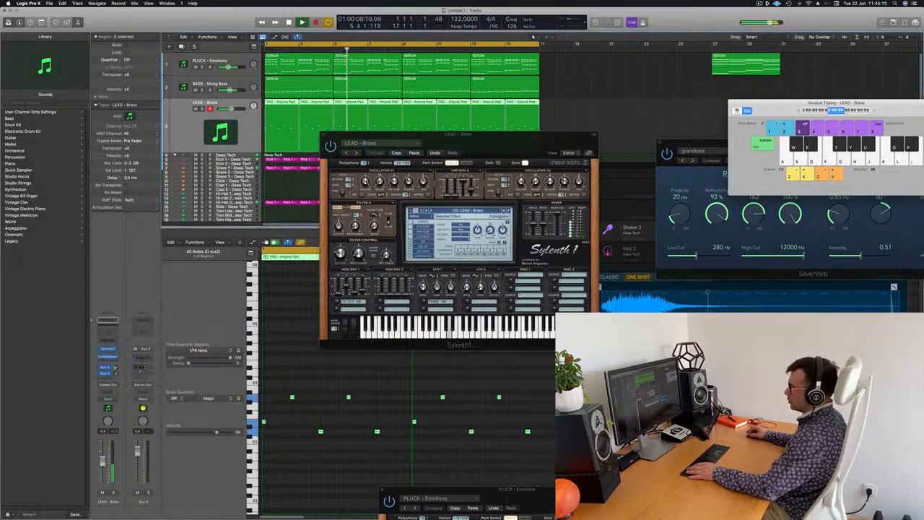
{"action": "left_click", "coordinate": [140, 367]}
{"action": "mouse_move", "coordinate": [140, 376]}
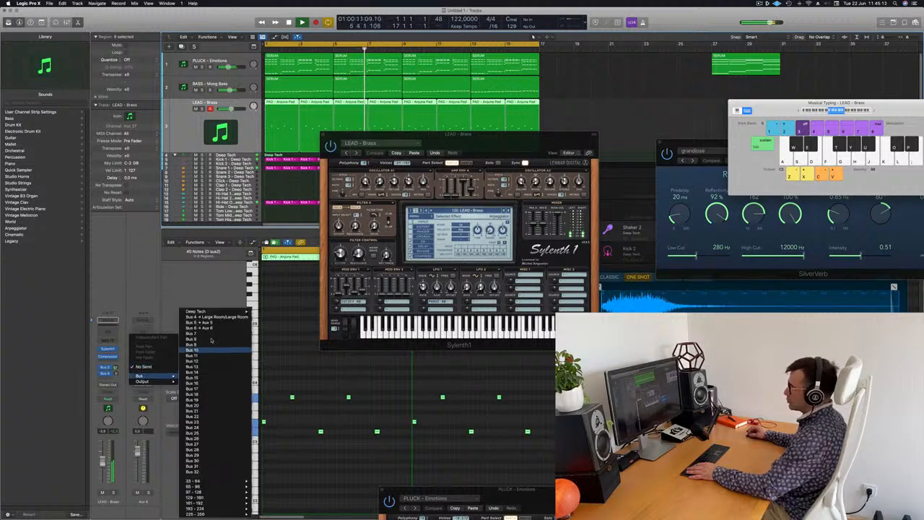
{"action": "left_click", "coordinate": [153, 293]}
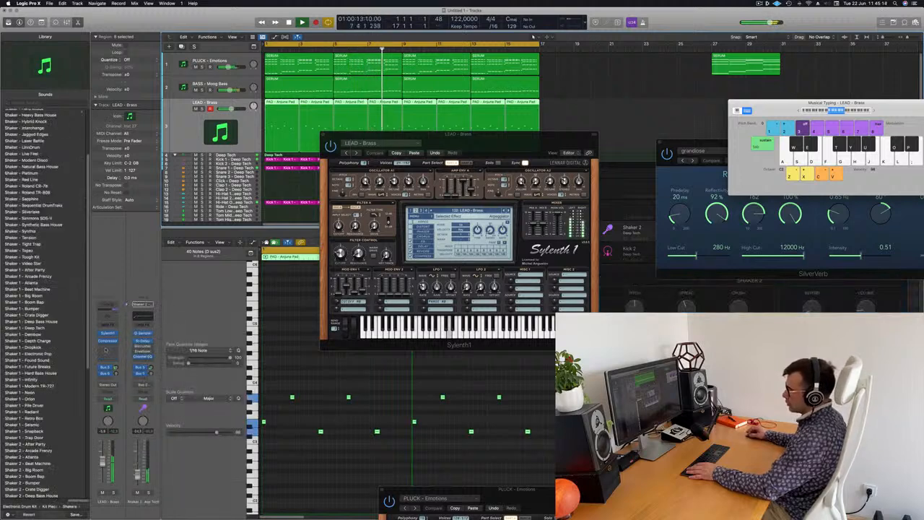
Bring the Aux 6 channel of the Bus 6 send back into view and insert a Stereo Delay in stereo on it
{"action": "left_click", "coordinate": [107, 373]}
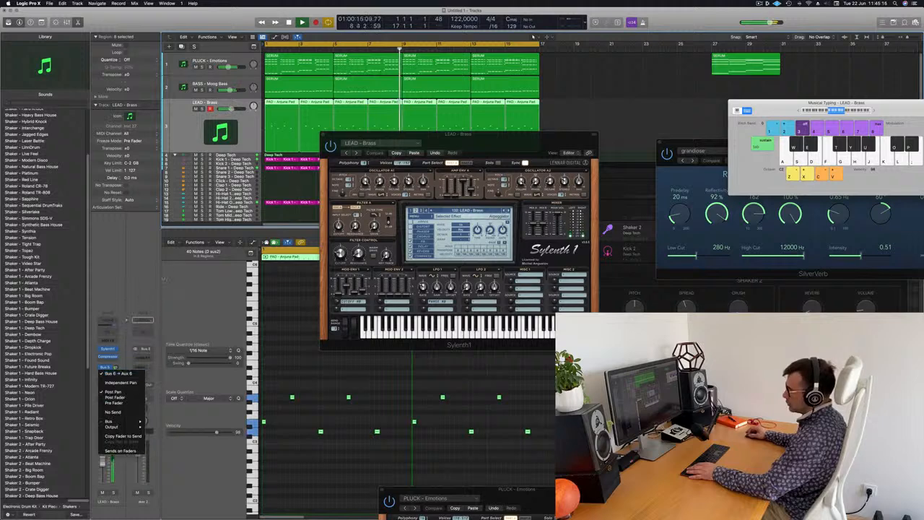
{"action": "left_click", "coordinate": [109, 372]}
{"action": "left_click", "coordinate": [148, 356]}
{"action": "mouse_move", "coordinate": [165, 420]}
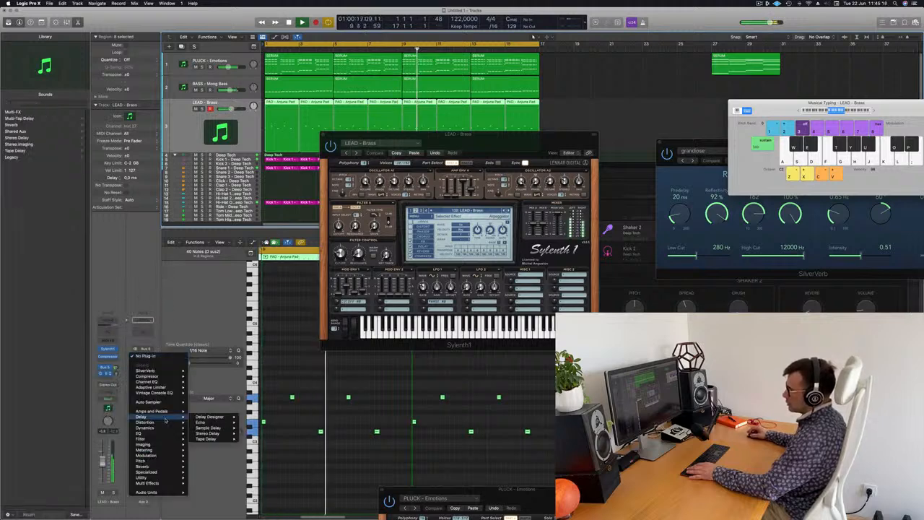
{"action": "mouse_move", "coordinate": [223, 433]}
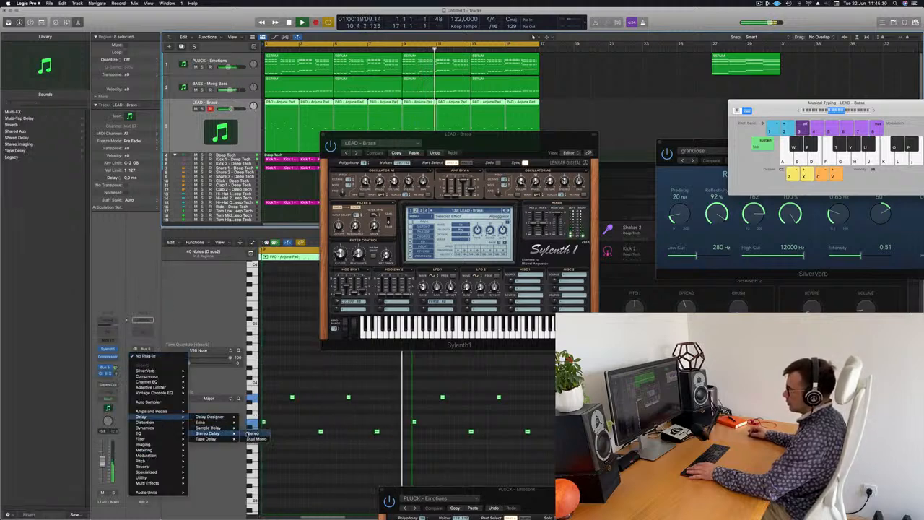
{"action": "left_click", "coordinate": [251, 433]}
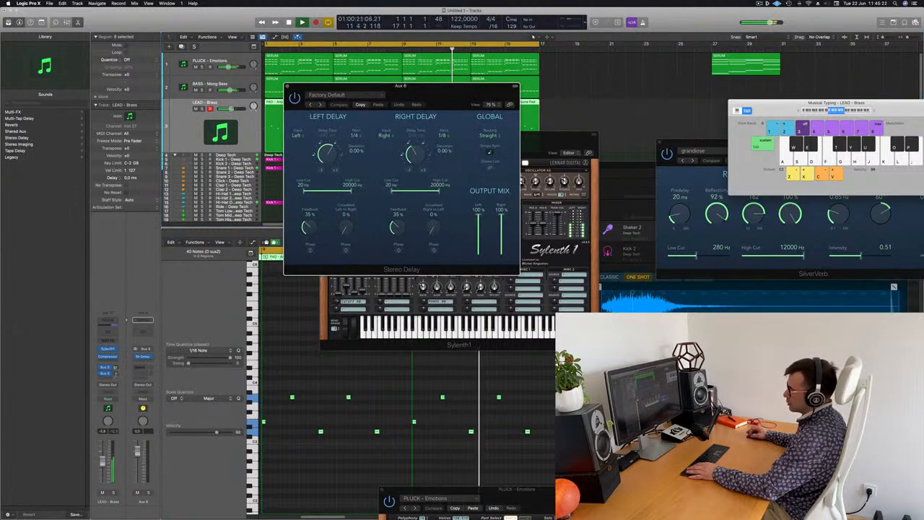
Adjust the LEAD - Brass track's send level to the Bus 6 delay while moving the Stereo Delay window aside
{"action": "left_click_drag", "start_coordinate": [115, 370], "coordinate": [115, 374]}
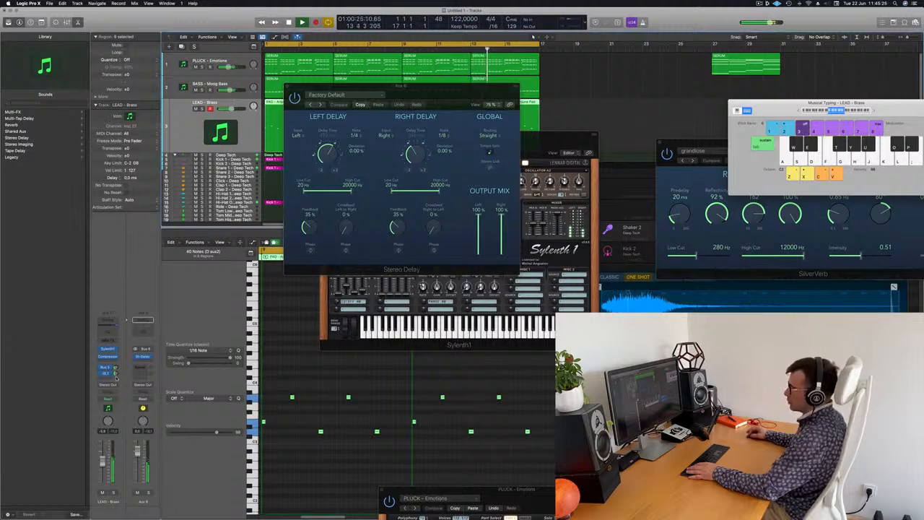
{"action": "left_click_drag", "start_coordinate": [466, 99], "coordinate": [507, 122]}
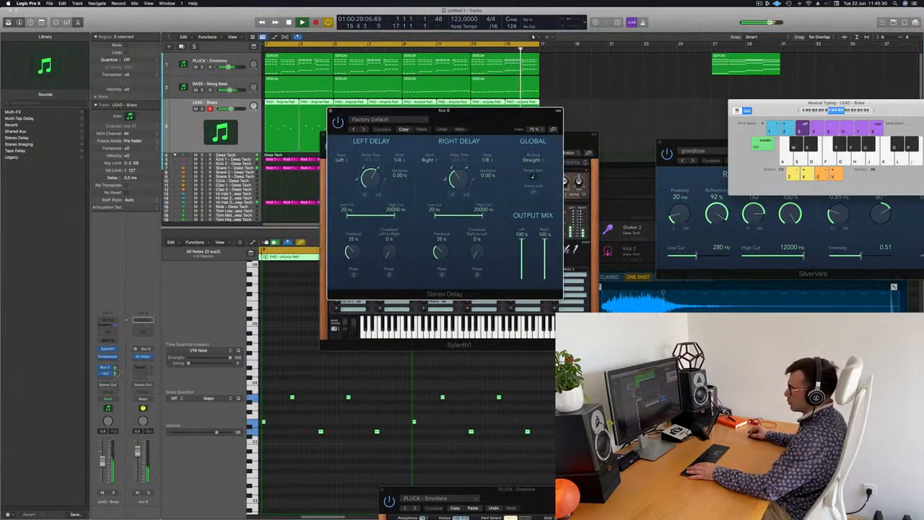
{"action": "left_click_drag", "start_coordinate": [115, 372], "coordinate": [115, 374]}
Close the Stereo Delay and Sylenth1 windows and restart playback from the beginning of the arrangement
{"action": "left_click_drag", "start_coordinate": [510, 112], "coordinate": [284, 124]}
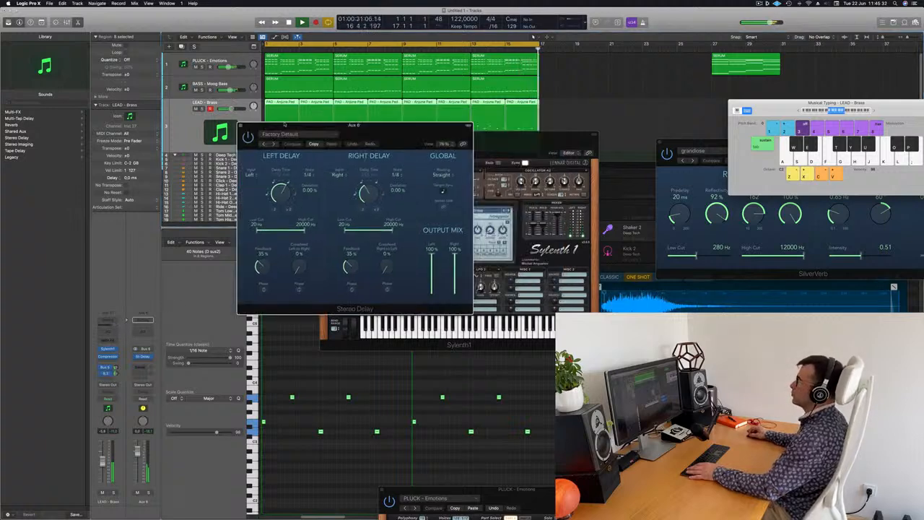
{"action": "left_click", "coordinate": [241, 126]}
{"action": "left_click_drag", "start_coordinate": [344, 137], "coordinate": [274, 166]}
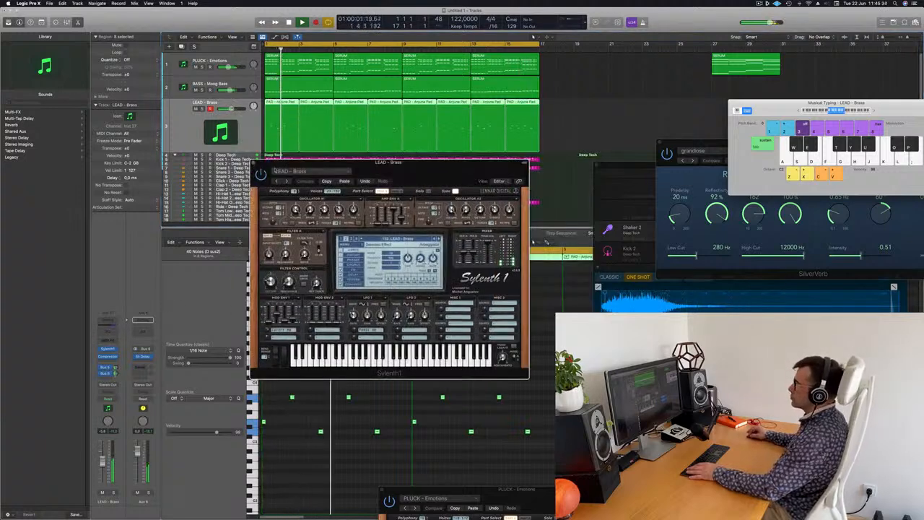
{"action": "left_click", "coordinate": [253, 164]}
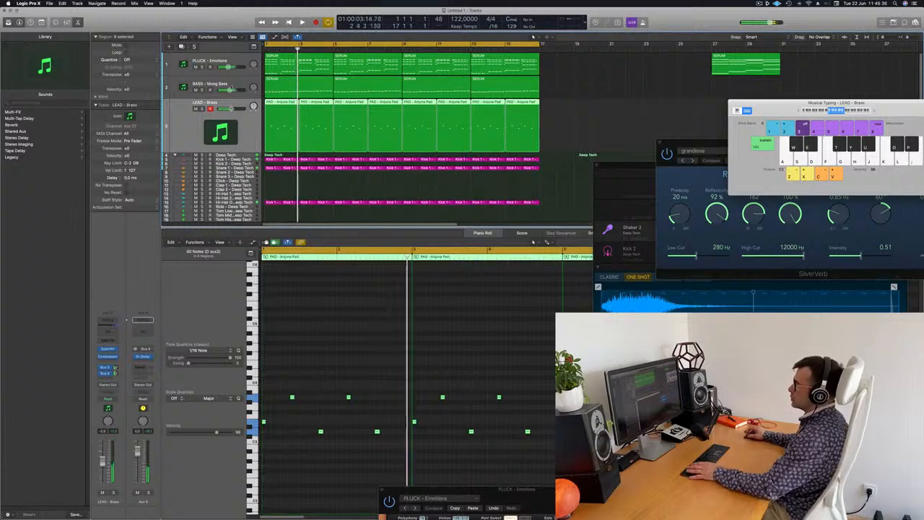
{"action": "key", "text": "Return"}
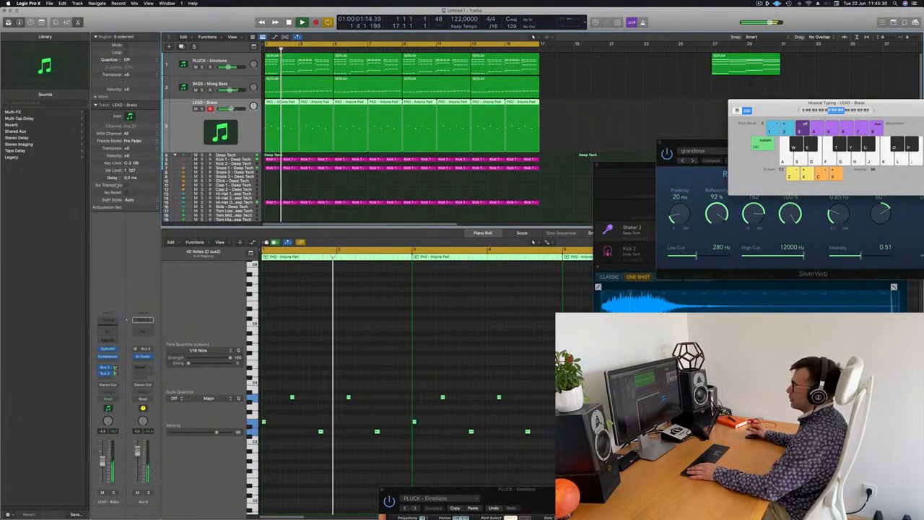
Duplicate the LEAD - Brass track, replace its instrument with Alchemy in stereo and move the Alchemy window off the arrangement
{"action": "key", "text": "super+d"}
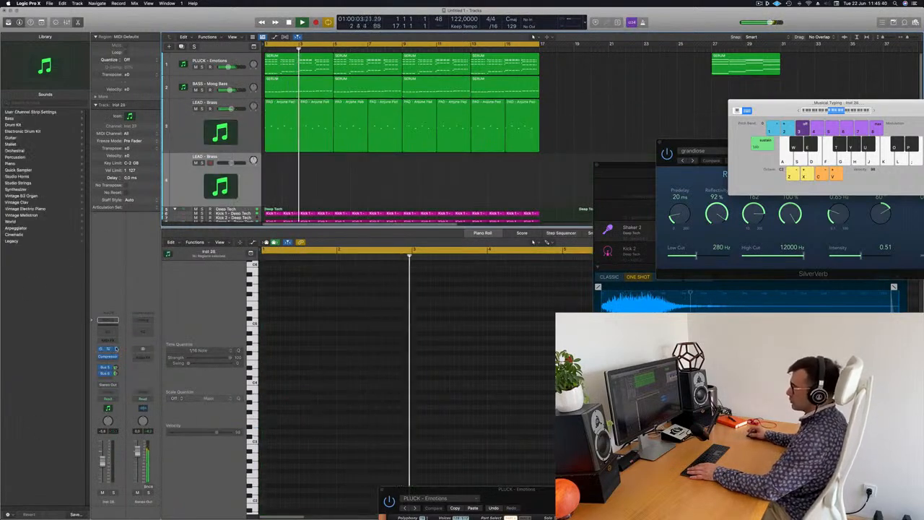
{"action": "left_click", "coordinate": [111, 348]}
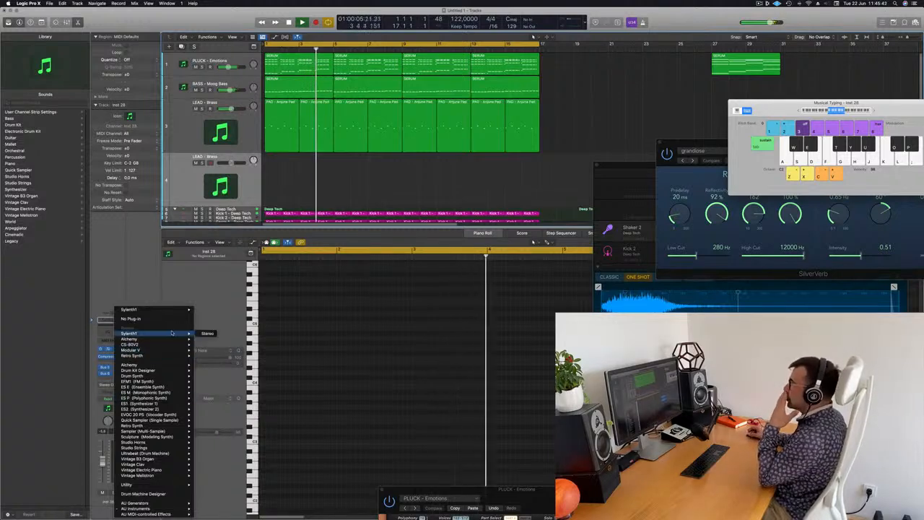
{"action": "mouse_move", "coordinate": [176, 340]}
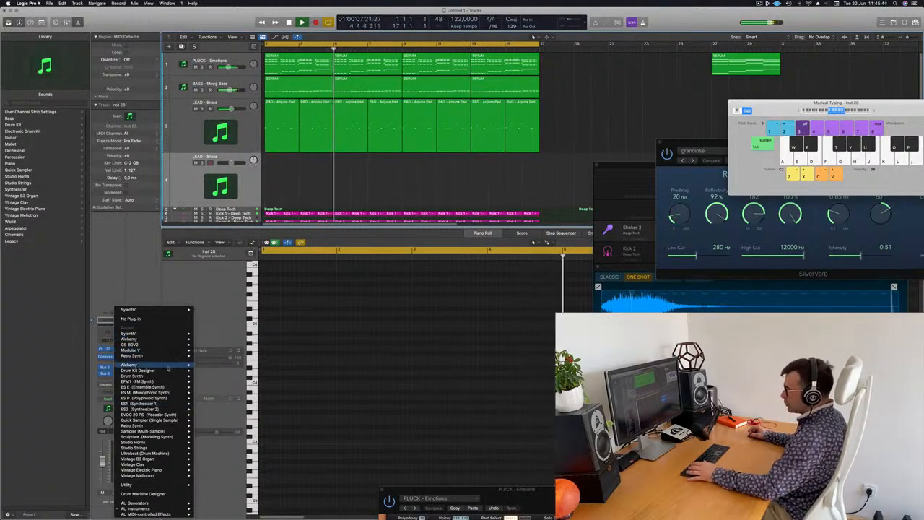
{"action": "left_click", "coordinate": [207, 365]}
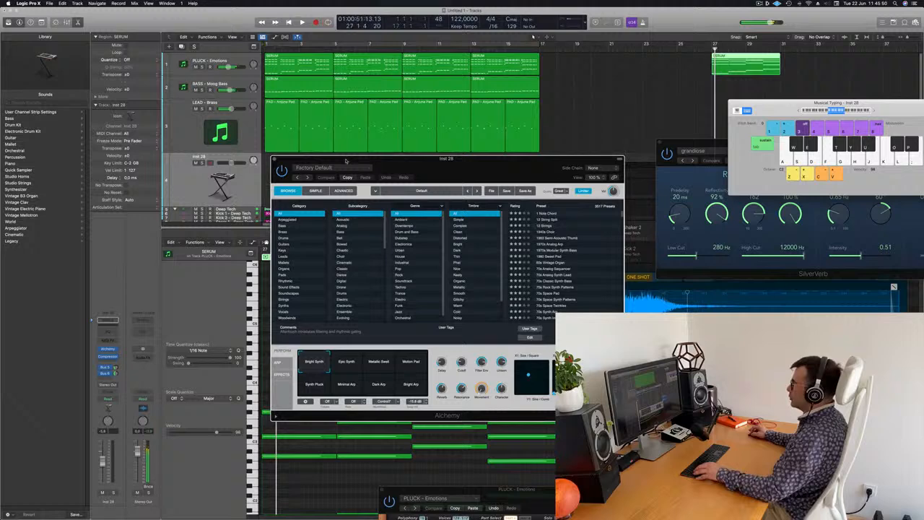
{"action": "left_click_drag", "start_coordinate": [346, 161], "coordinate": [688, 157]}
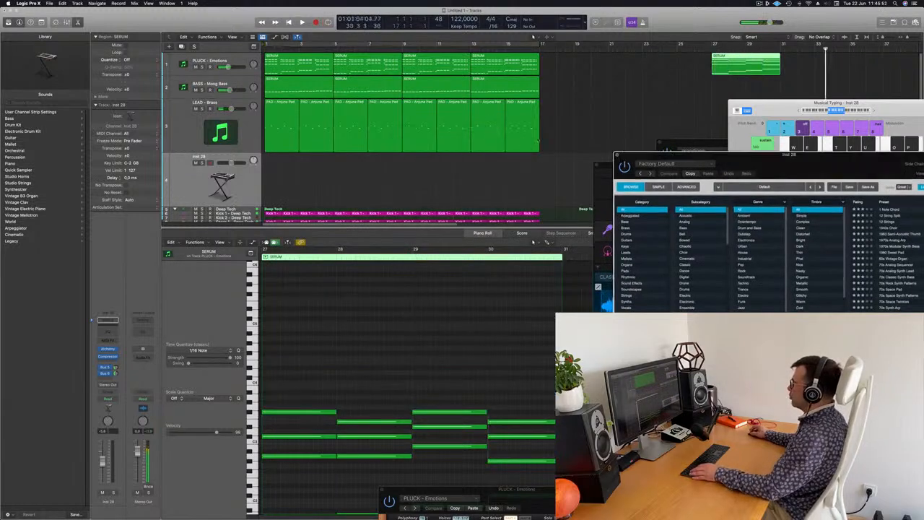
Turn the 16-bar cycle back on and move the SERUM region from bar 27 to bar 1 of the Alchemy track
{"action": "key", "text": "c"}
{"action": "left_click", "coordinate": [557, 129]}
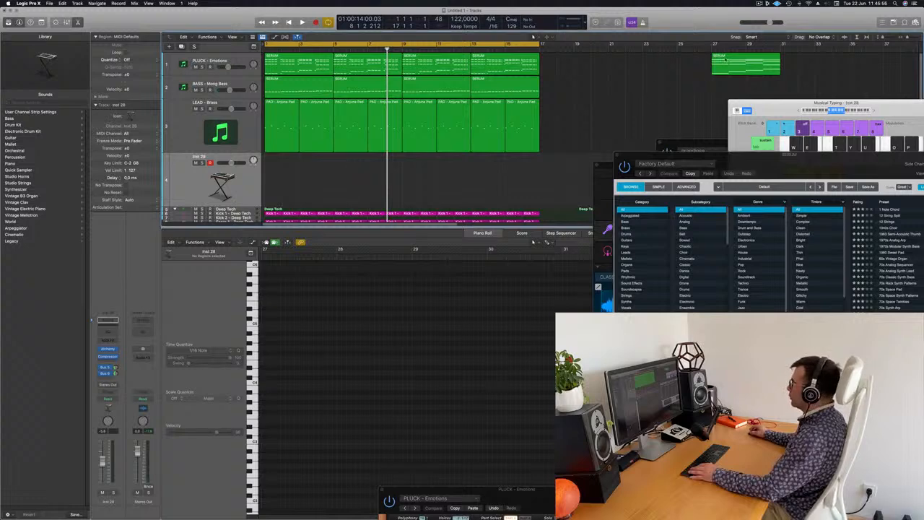
{"action": "left_click_drag", "start_coordinate": [734, 63], "coordinate": [287, 179]}
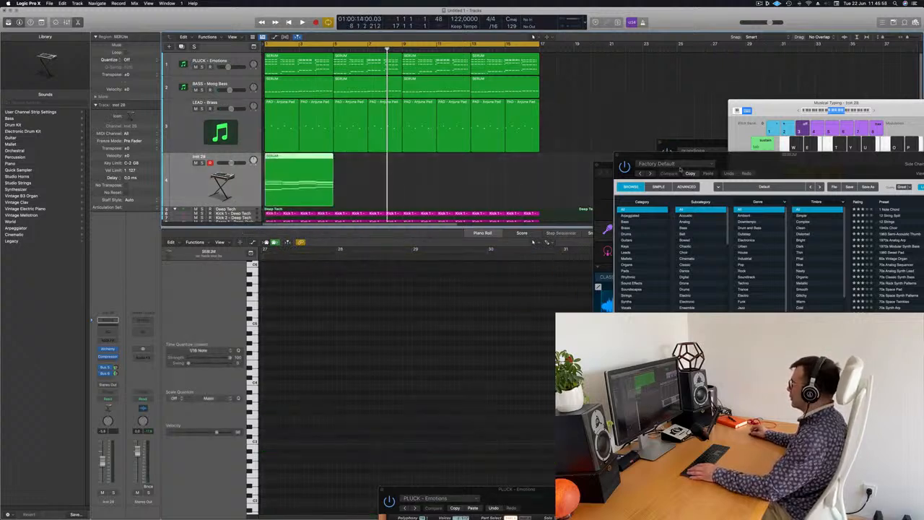
{"action": "left_click_drag", "start_coordinate": [734, 159], "coordinate": [606, 37]}
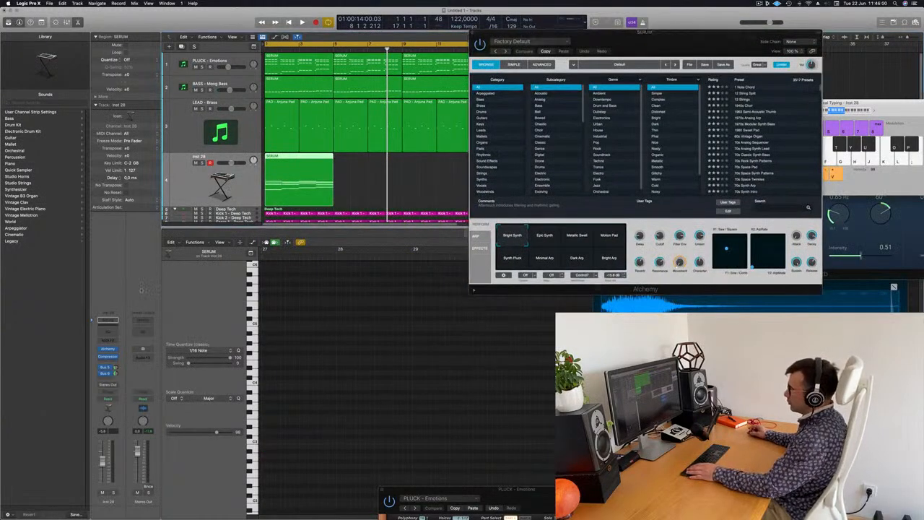
Lower the Alchemy track's volume during playback and load the Deeper Emotion preset from the Pads category
{"action": "key", "text": "space"}
{"action": "left_click_drag", "start_coordinate": [101, 461], "coordinate": [102, 467]}
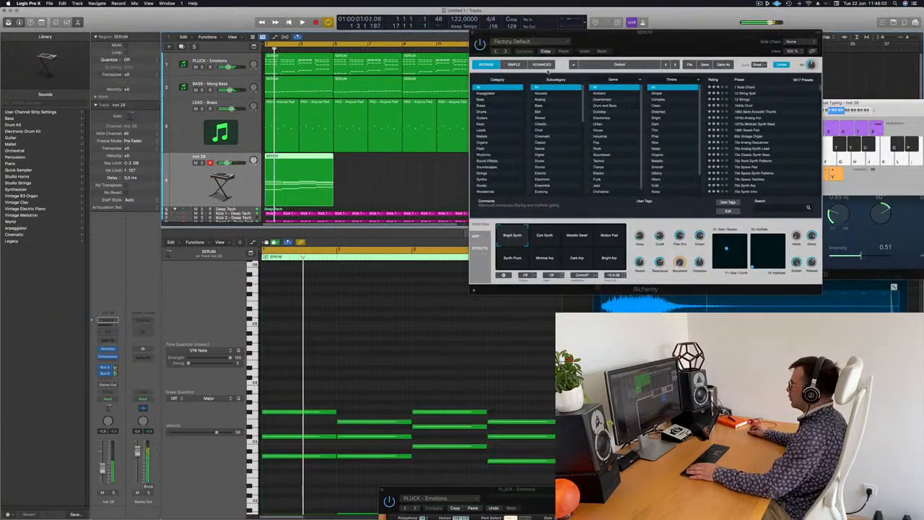
{"action": "left_click", "coordinate": [480, 149]}
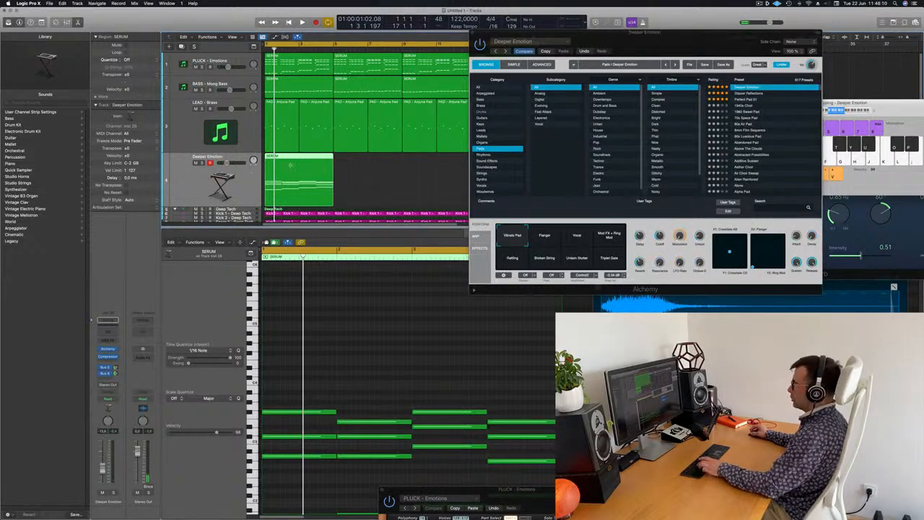
Repeat the SERUM region on the Deeper Emotion track to fill the 16-bar loop and move the Alchemy window clear of it
{"action": "key", "text": "super+r"}
{"action": "key", "text": "super+r"}
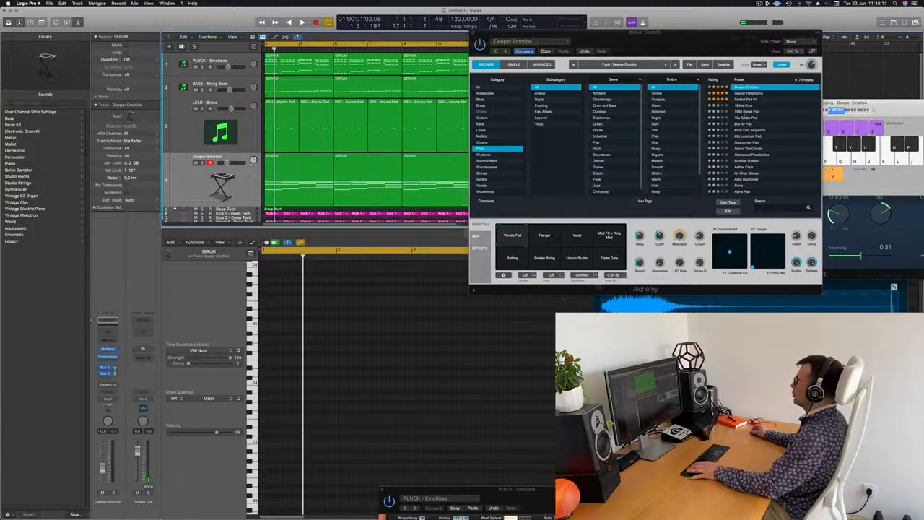
{"action": "left_click_drag", "start_coordinate": [658, 41], "coordinate": [707, 117]}
{"action": "left_click", "coordinate": [183, 183]}
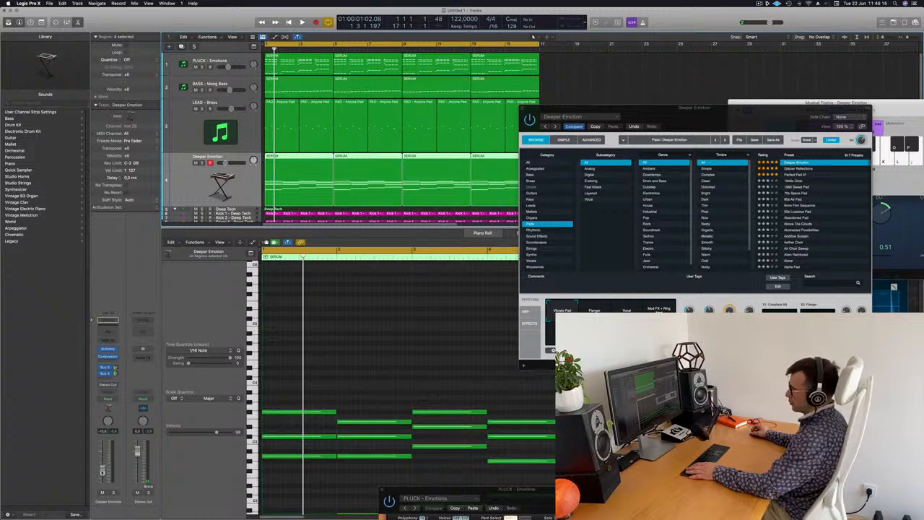
Raise the Deeper Emotion track's volume during playback, reposition the Alchemy window and replay the loop from the start
{"action": "key", "text": "space"}
{"action": "left_click_drag", "start_coordinate": [104, 466], "coordinate": [118, 454]}
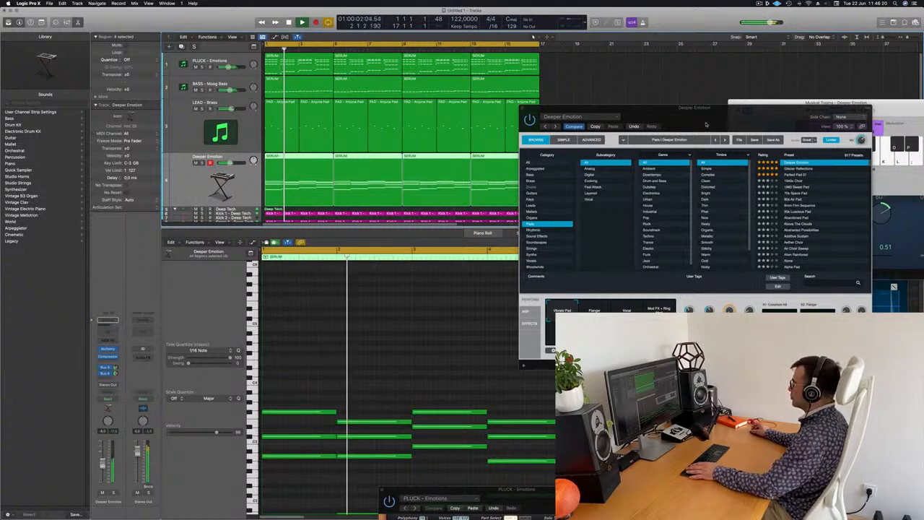
{"action": "left_click_drag", "start_coordinate": [704, 108], "coordinate": [528, 111]}
{"action": "key", "text": "space"}
{"action": "key", "text": "space"}
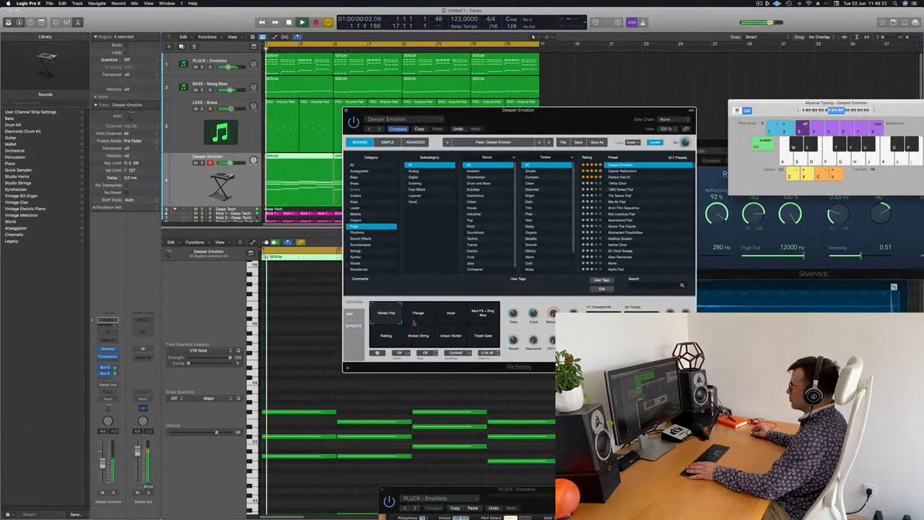
Audition the Deeper Emotion performance variations from Flanger and Vocal through Unison Stutter and Triplet Gate during playback
{"action": "left_click", "coordinate": [416, 319]}
{"action": "left_click", "coordinate": [451, 319]}
{"action": "key", "text": "space"}
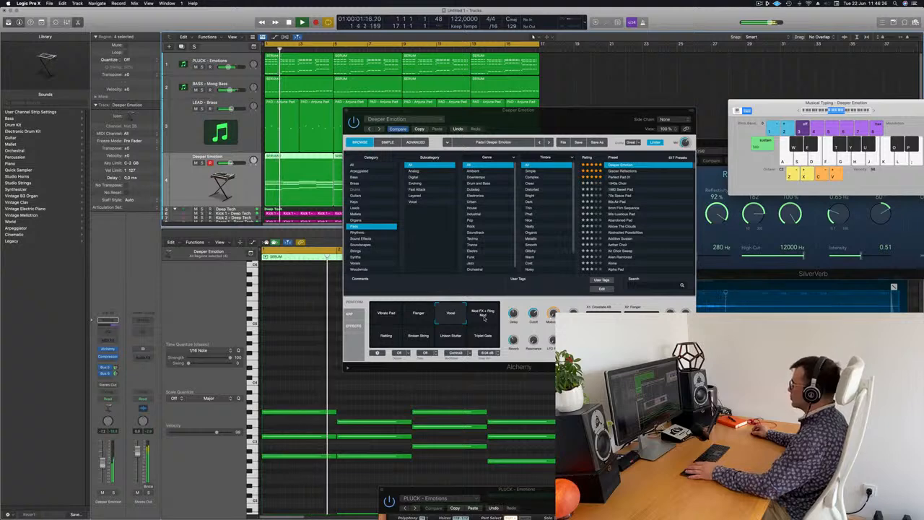
{"action": "left_click", "coordinate": [482, 314]}
{"action": "left_click", "coordinate": [390, 337]}
{"action": "left_click", "coordinate": [418, 337]}
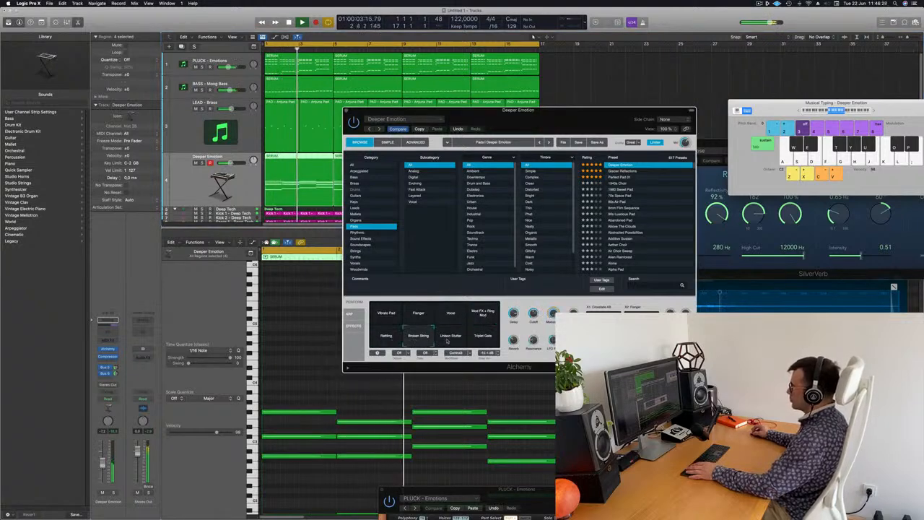
{"action": "left_click", "coordinate": [450, 337]}
{"action": "left_click", "coordinate": [480, 336]}
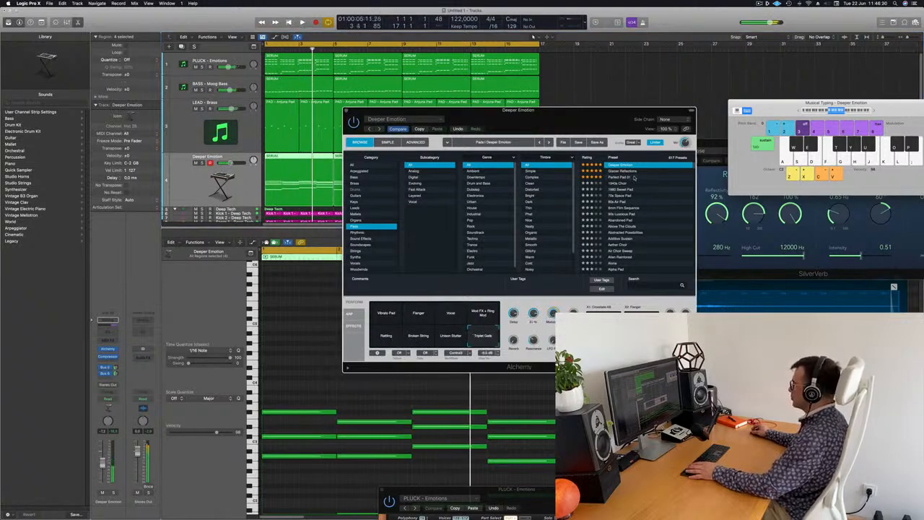
Load the Perfect Pad 01 preset in Alchemy and move its window slightly up out of the way
{"action": "left_click", "coordinate": [633, 177]}
{"action": "left_click_drag", "start_coordinate": [595, 126], "coordinate": [649, 95]}
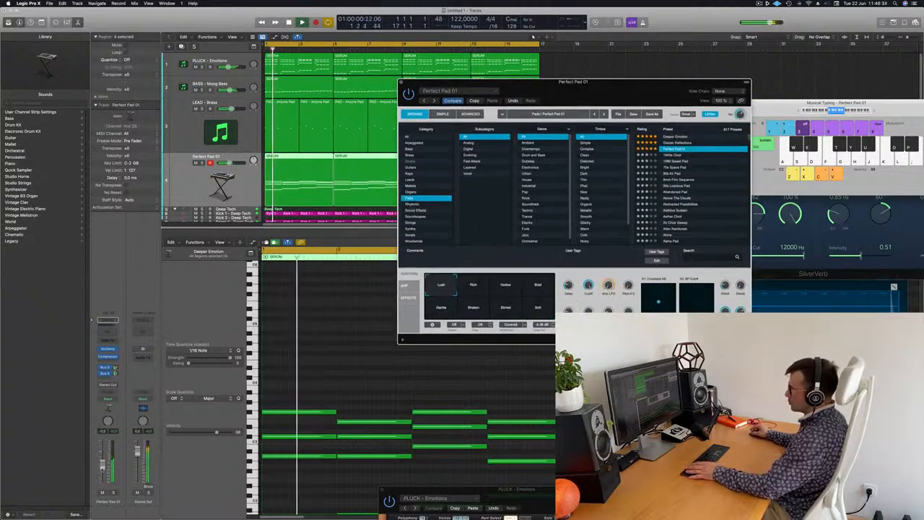
Add a Channel EQ to the Perfect Pad 01 track and enable its low cut, raising the cutoff to just under 200 Hz
{"action": "double_click", "coordinate": [108, 320]}
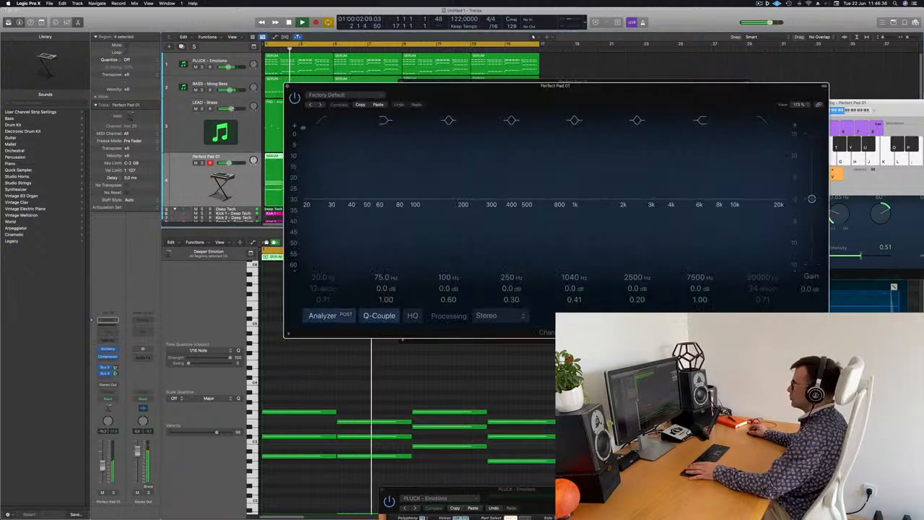
{"action": "left_click", "coordinate": [321, 120]}
{"action": "left_click_drag", "start_coordinate": [324, 173], "coordinate": [455, 158]}
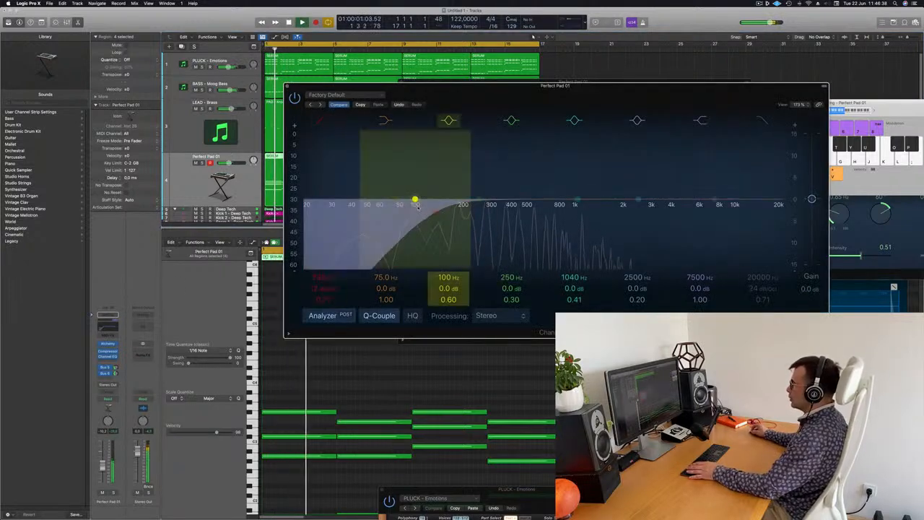
{"action": "left_click_drag", "start_coordinate": [417, 205], "coordinate": [456, 208]}
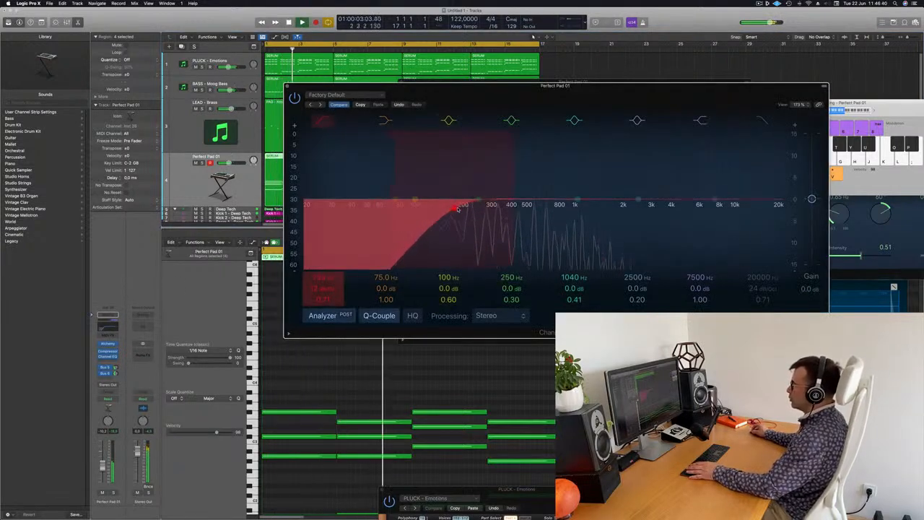
Move the Channel EQ and Alchemy windows aside, replay the loop from the start, and fine-tune the pad's low cut to 189 Hz
{"action": "left_click_drag", "start_coordinate": [482, 88], "coordinate": [553, 222]}
{"action": "left_click_drag", "start_coordinate": [637, 95], "coordinate": [821, 75]}
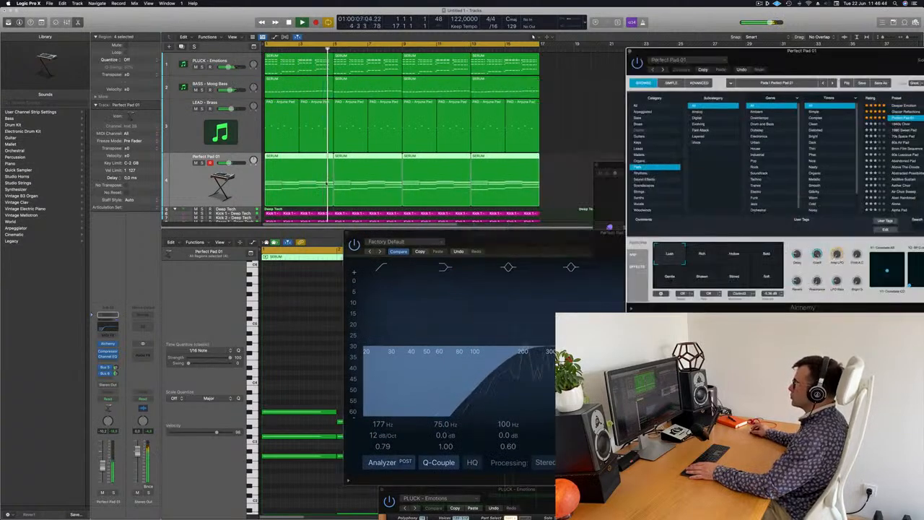
{"action": "left_click", "coordinate": [194, 184]}
{"action": "key", "text": "Return"}
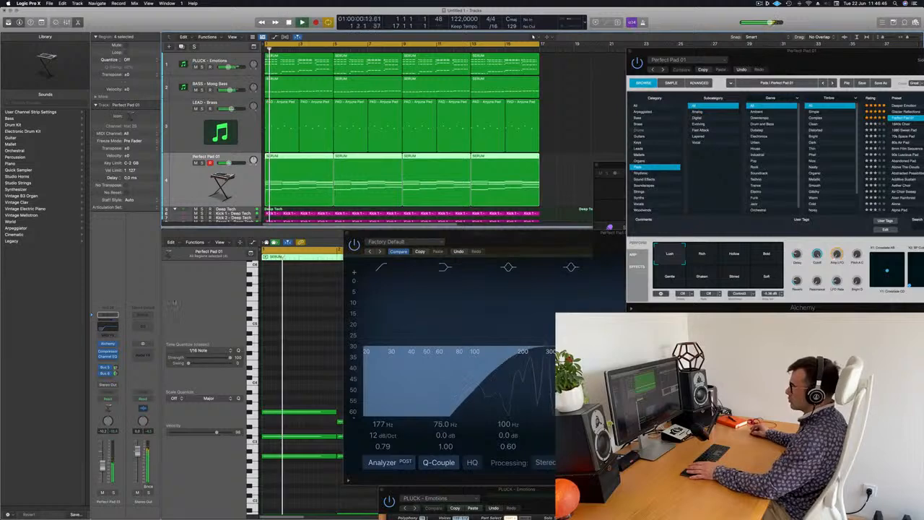
{"action": "left_click_drag", "start_coordinate": [472, 237], "coordinate": [407, 211]}
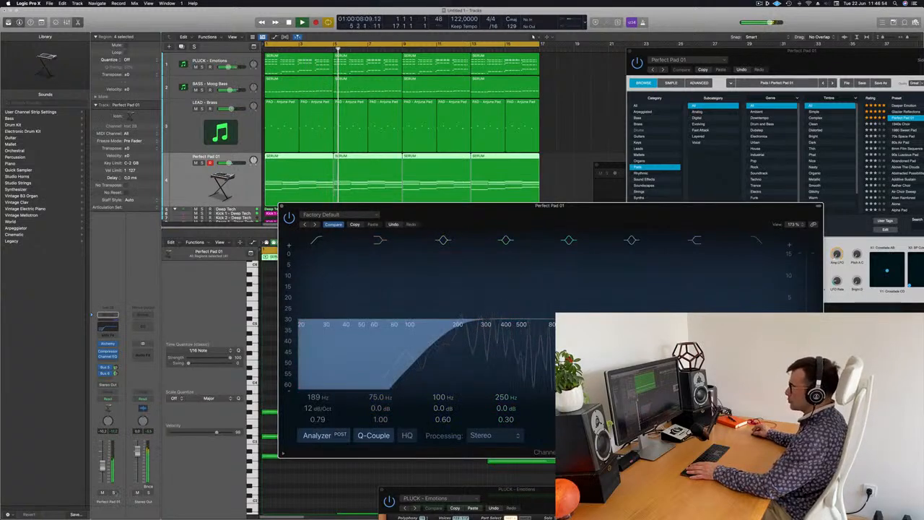
Audition the Perfect Pad 01 track soloed, unsolo it and replay the full loop from the start
{"action": "left_click", "coordinate": [113, 492]}
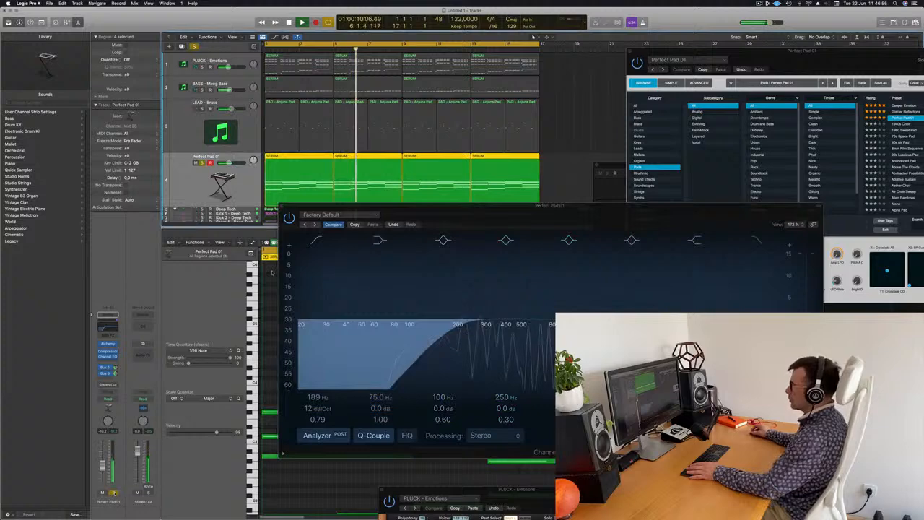
{"action": "key", "text": "s"}
{"action": "key", "text": "Return"}
Delete the lowest row of bass notes from all four Perfect Pad 01 regions in the Piano Roll
{"action": "key", "text": "e"}
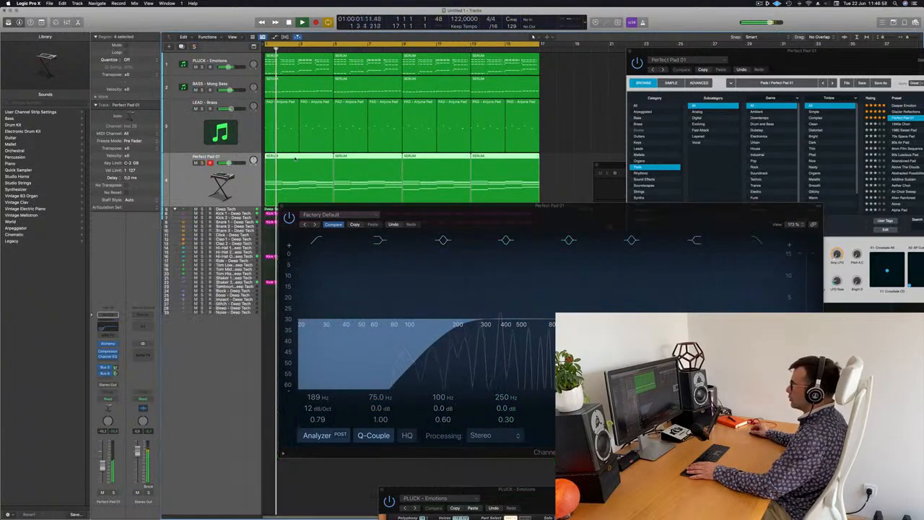
{"action": "key", "text": "e"}
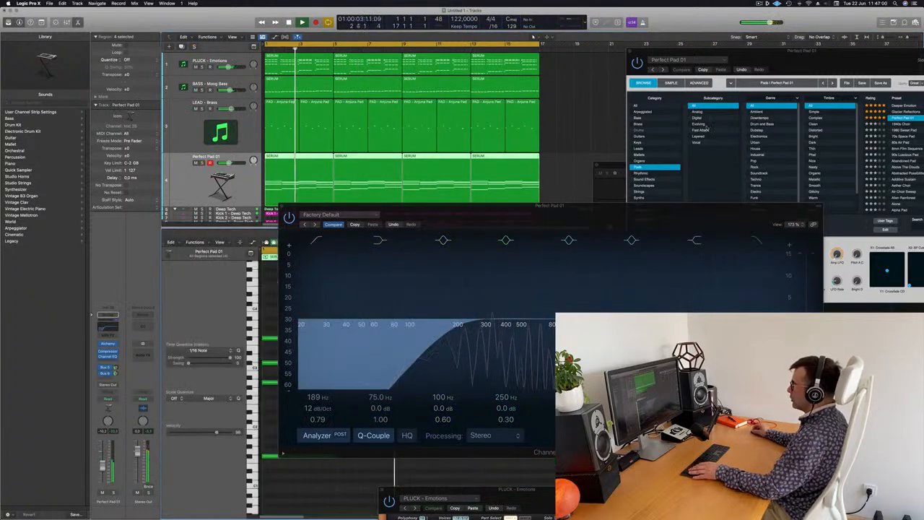
{"action": "left_click_drag", "start_coordinate": [418, 213], "coordinate": [707, 128]}
{"action": "scroll", "coordinate": [382, 455], "scroll_direction": "left", "scroll_amount": 5}
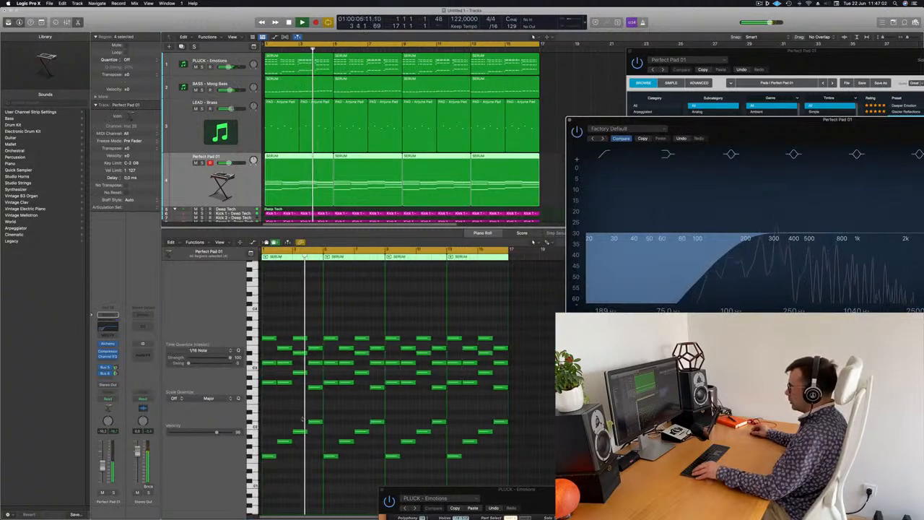
{"action": "left_click_drag", "start_coordinate": [266, 410], "coordinate": [516, 485]}
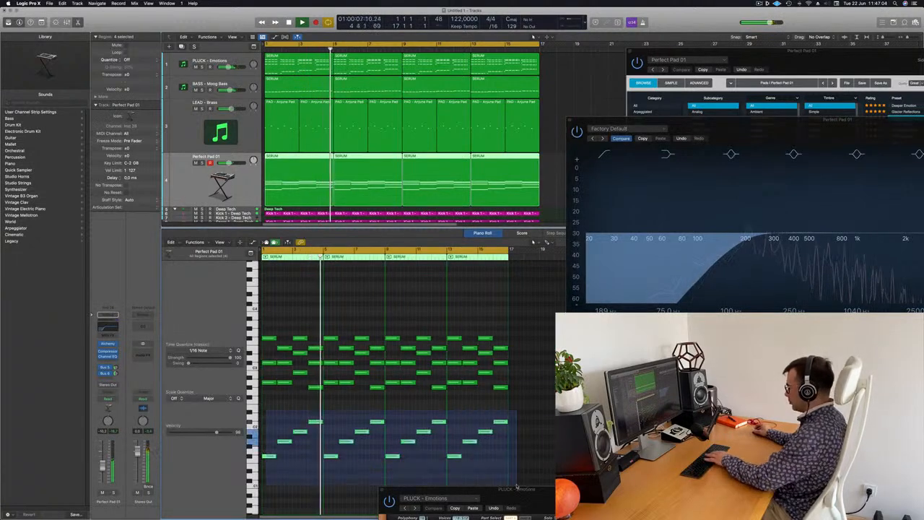
{"action": "key", "text": "Delete"}
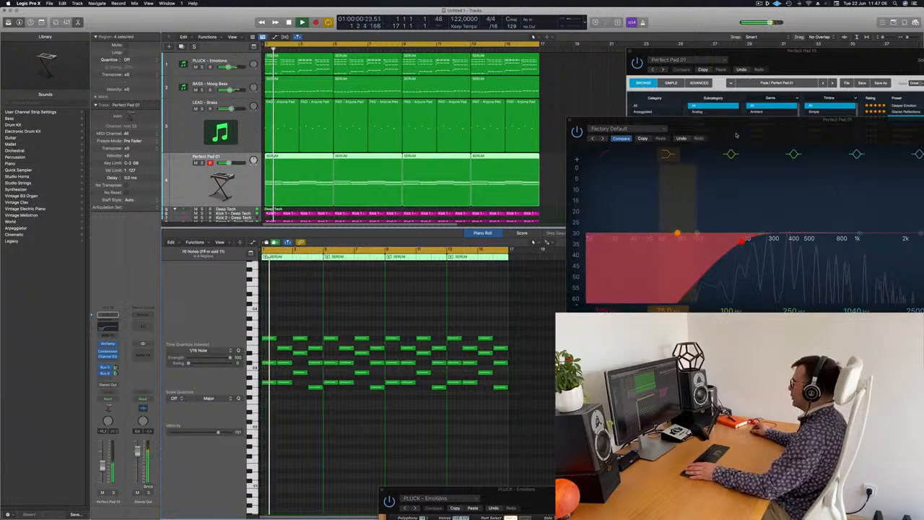
Close the pad's Channel EQ window and replay the loop, briefly soloing Perfect Pad 01 to check the thinned chords
{"action": "left_click_drag", "start_coordinate": [736, 135], "coordinate": [541, 232]}
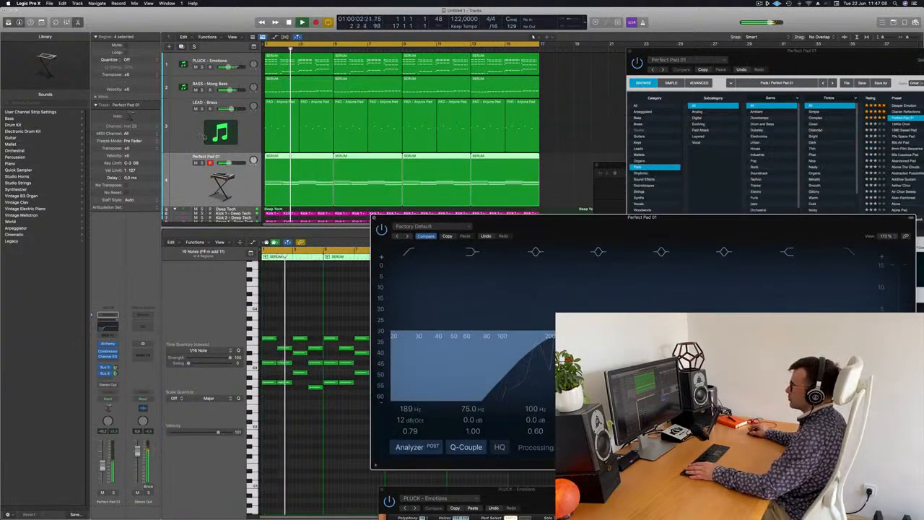
{"action": "key", "text": "super+w"}
{"action": "key", "text": "Return"}
{"action": "left_click", "coordinate": [202, 163]}
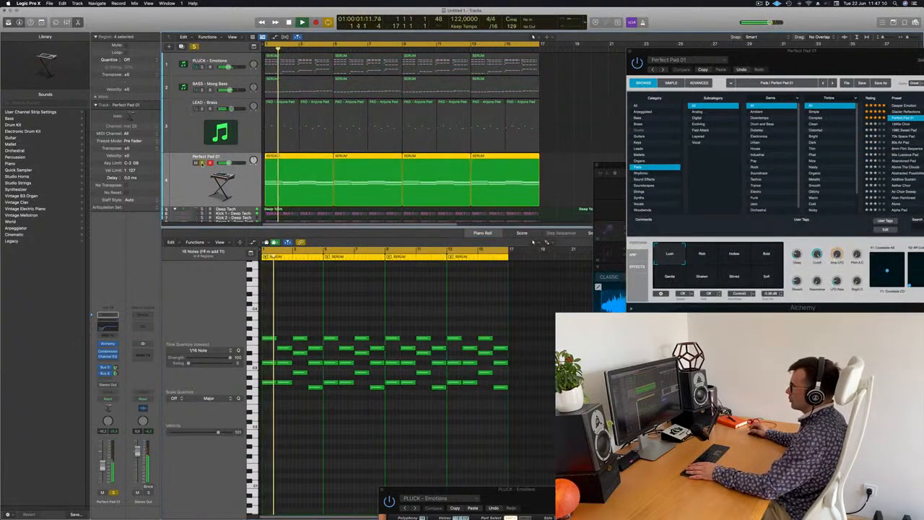
{"action": "left_click", "coordinate": [202, 163]}
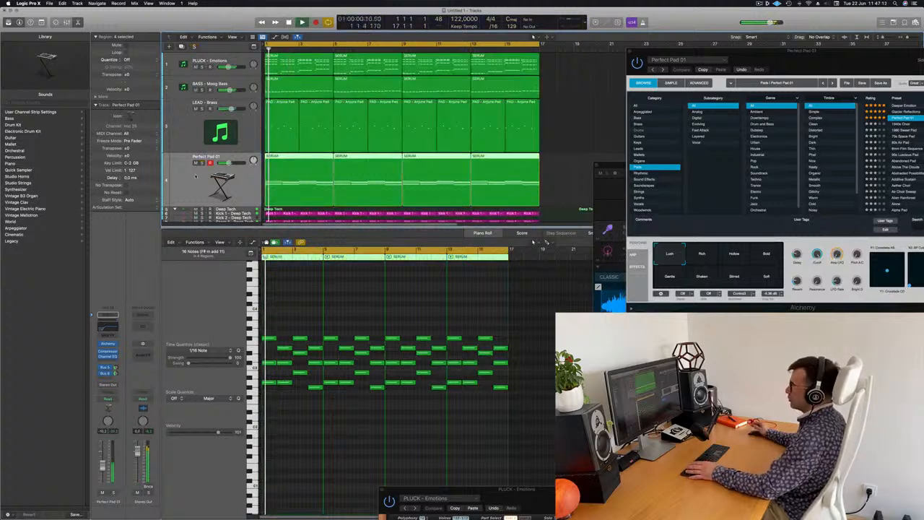
Listen to the pad in the full mix, compare it once more in solo, and restart the loop unsoloed
{"action": "scroll", "coordinate": [195, 177], "scroll_direction": "up", "scroll_amount": 3}
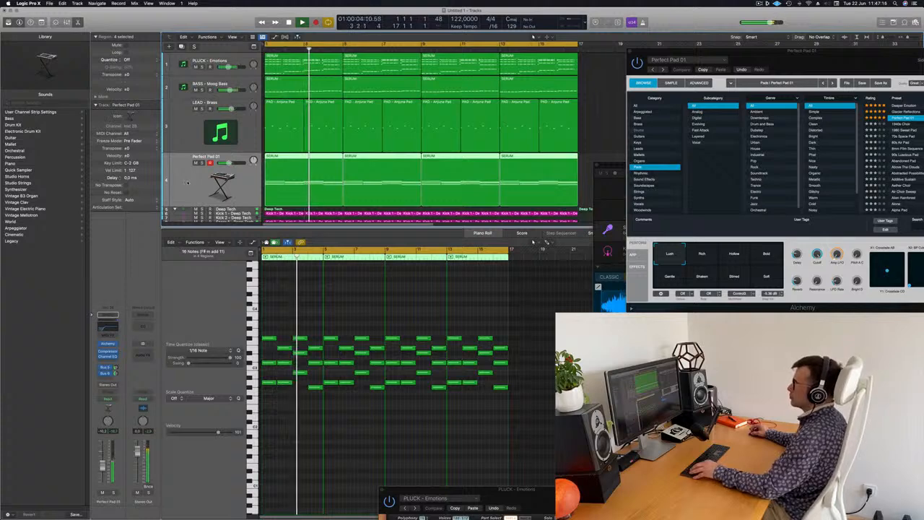
{"action": "key", "text": "super+Left"}
{"action": "key", "text": "super+Left"}
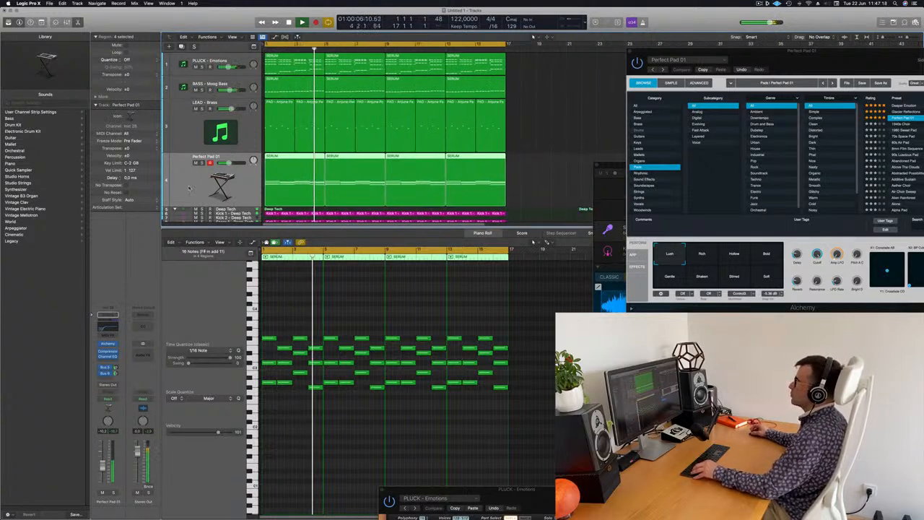
{"action": "key", "text": "super+Right"}
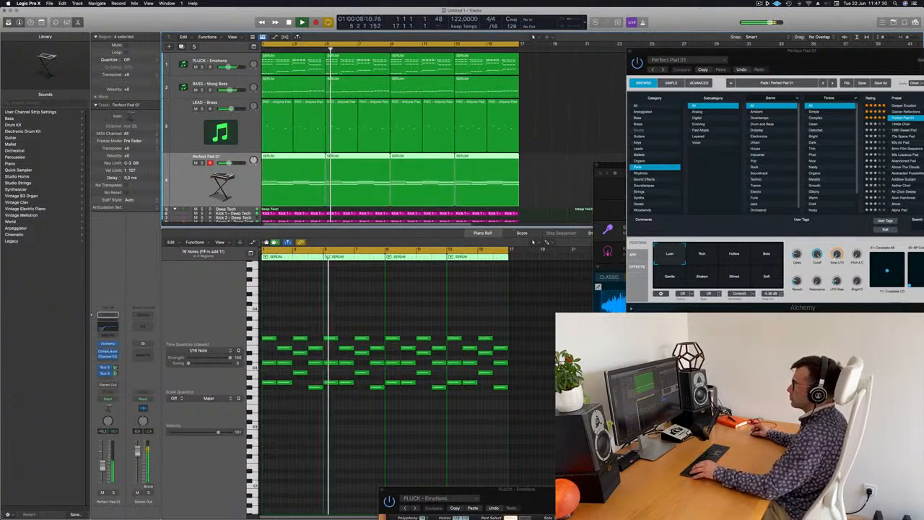
{"action": "left_click", "coordinate": [114, 492]}
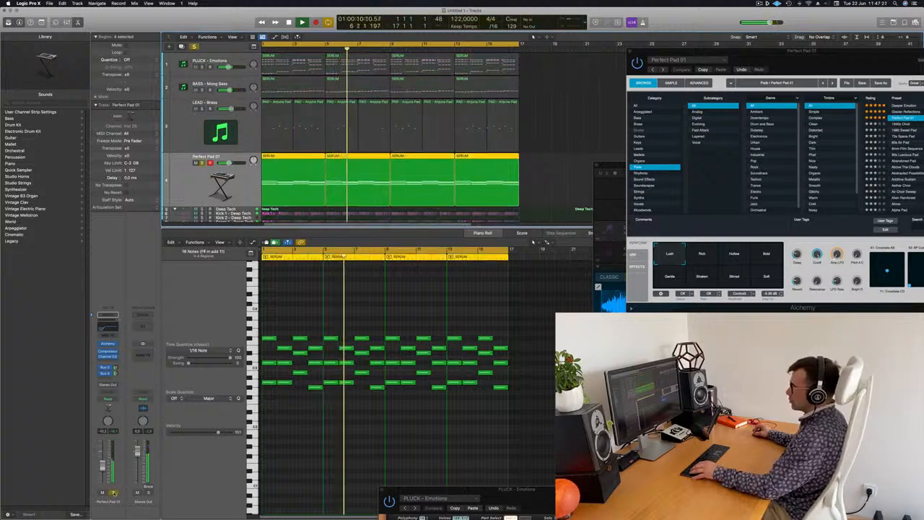
{"action": "key", "text": "s"}
{"action": "key", "text": "Return"}
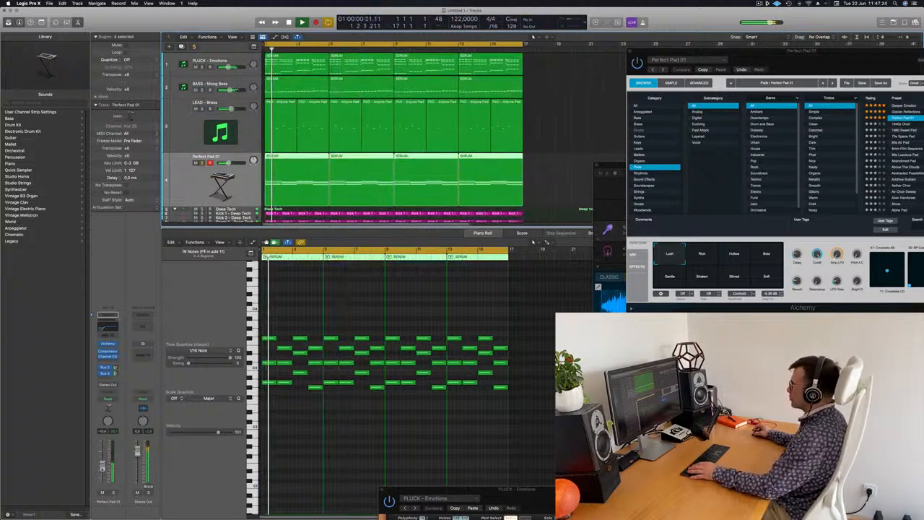
Switch Perfect Pad 01 to the Bold performance variation in Alchemy and lower the track's volume slightly
{"action": "left_click_drag", "start_coordinate": [847, 47], "coordinate": [505, 114]}
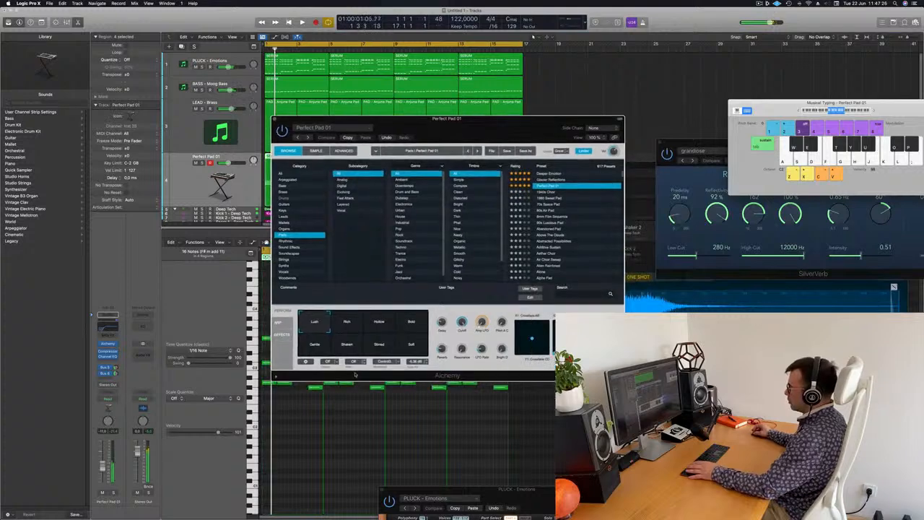
{"action": "left_click", "coordinate": [402, 326]}
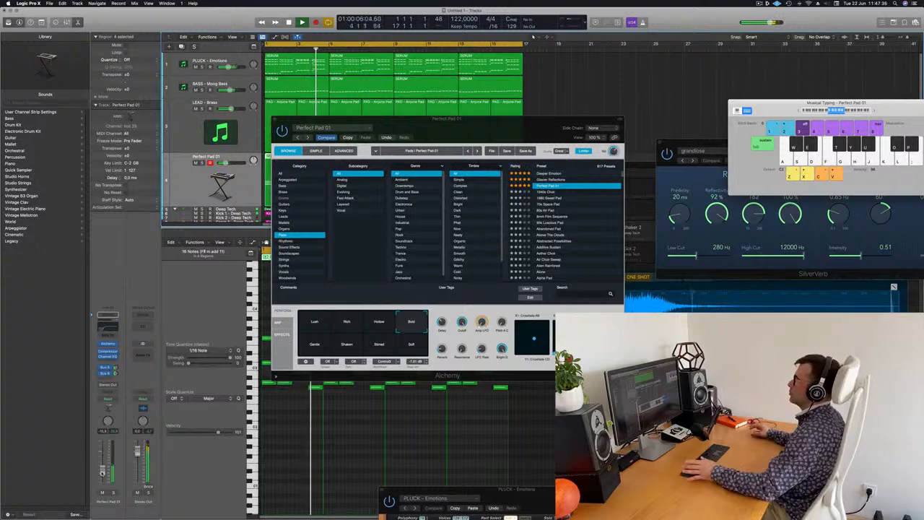
{"action": "left_click_drag", "start_coordinate": [519, 123], "coordinate": [619, 91]}
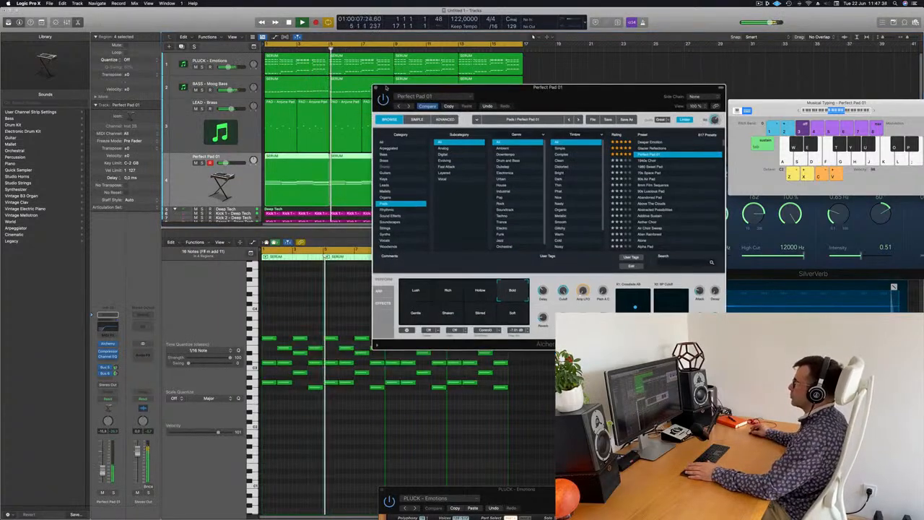
Add a Channel EQ with a low cut just over 300 Hz to the LEAD - Brass track and slightly lower its volume
{"action": "left_click", "coordinate": [240, 141]}
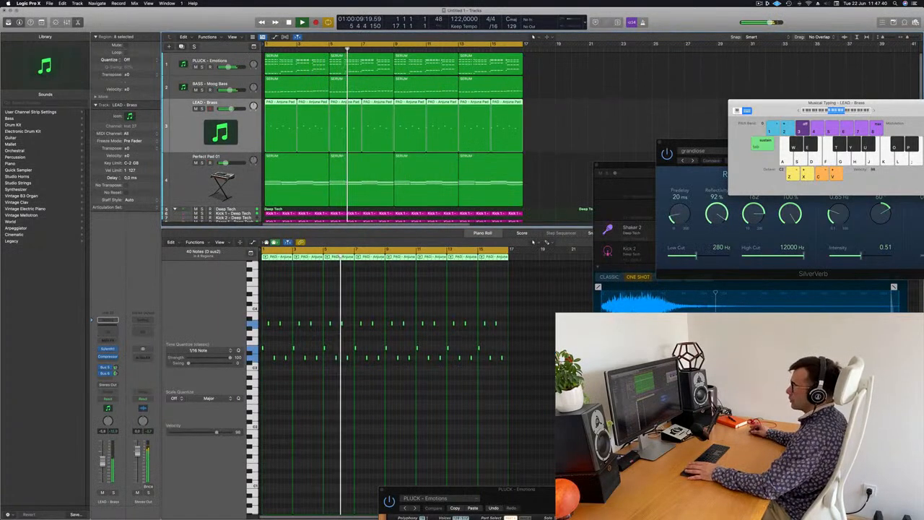
{"action": "key", "text": "Return"}
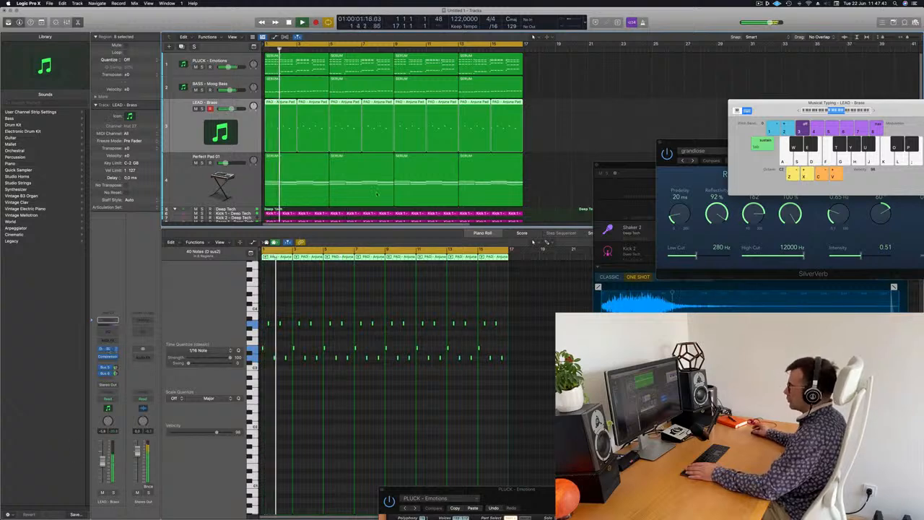
{"action": "left_click", "coordinate": [111, 349]}
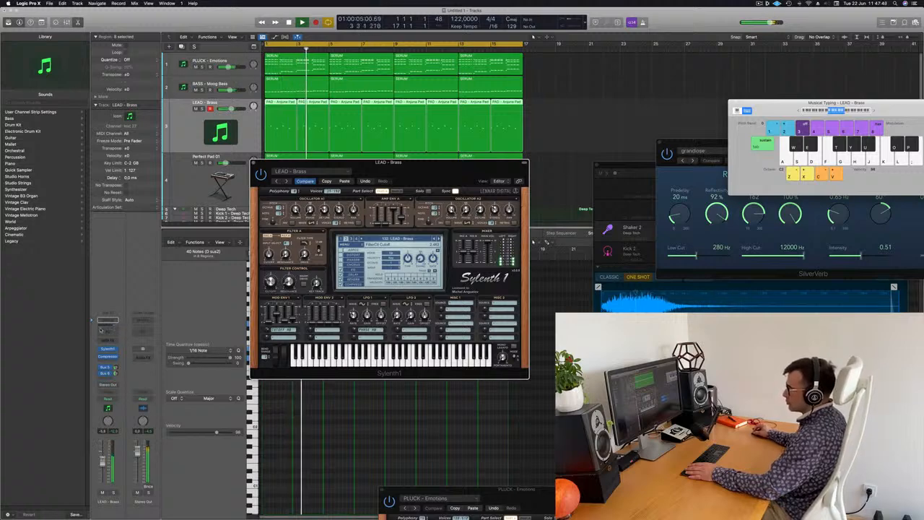
{"action": "left_click", "coordinate": [322, 121]}
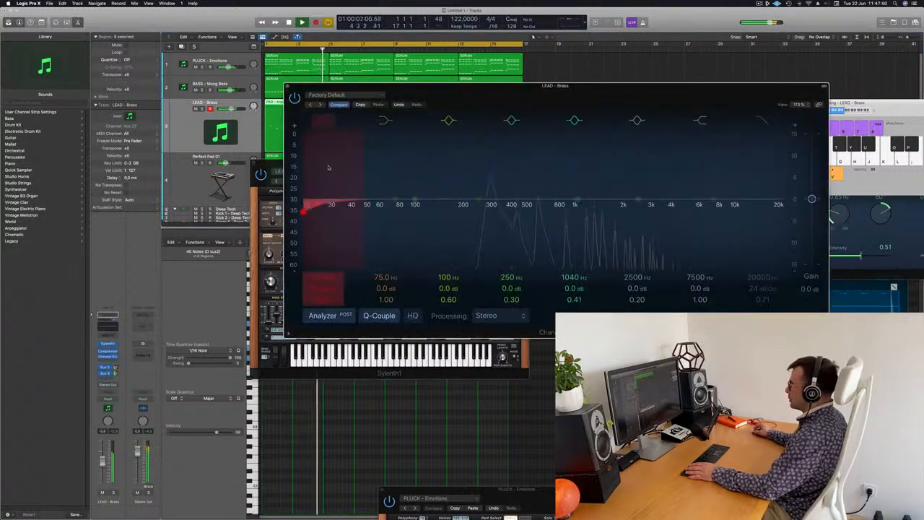
{"action": "left_click_drag", "start_coordinate": [330, 166], "coordinate": [533, 136]}
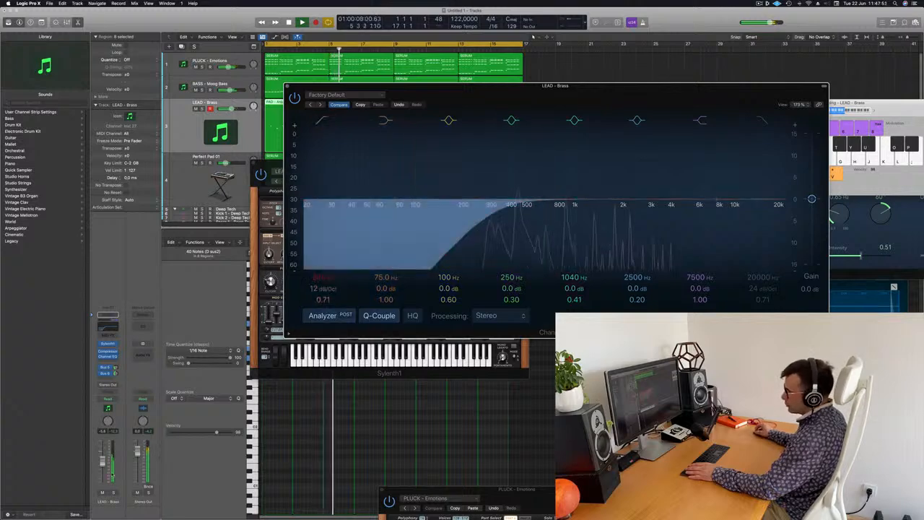
{"action": "left_click_drag", "start_coordinate": [103, 459], "coordinate": [103, 464]}
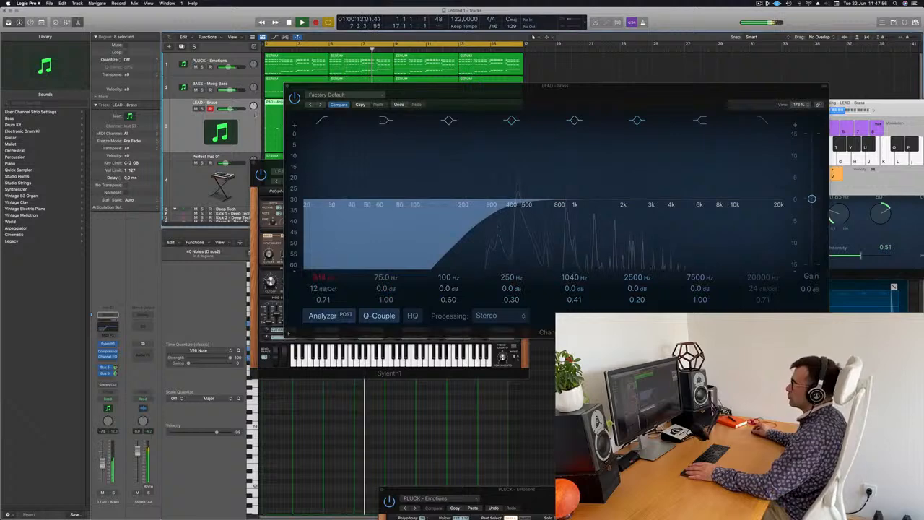
Close the lead's Channel EQ and Sylenth1 windows and set the SilverVerb high cut to 5300 Hz
{"action": "left_click", "coordinate": [288, 85]}
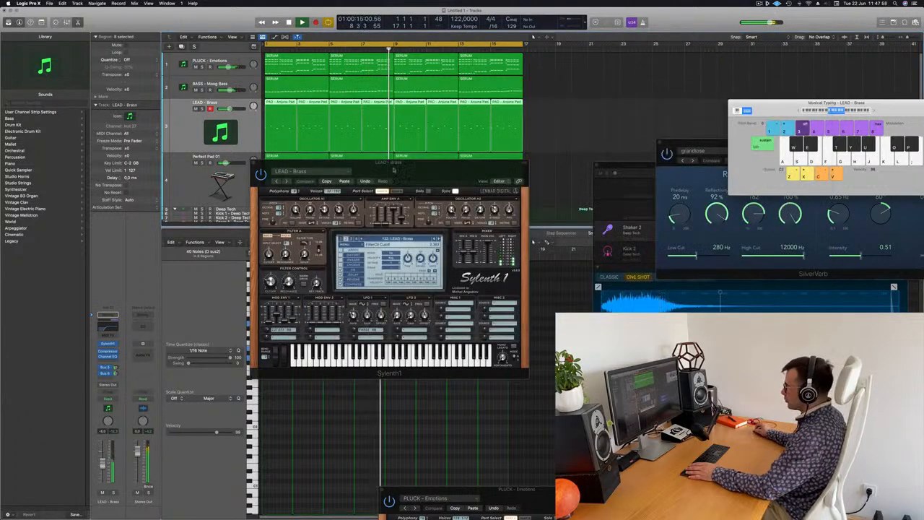
{"action": "left_click_drag", "start_coordinate": [277, 165], "coordinate": [261, 167]}
{"action": "left_click", "coordinate": [239, 165]}
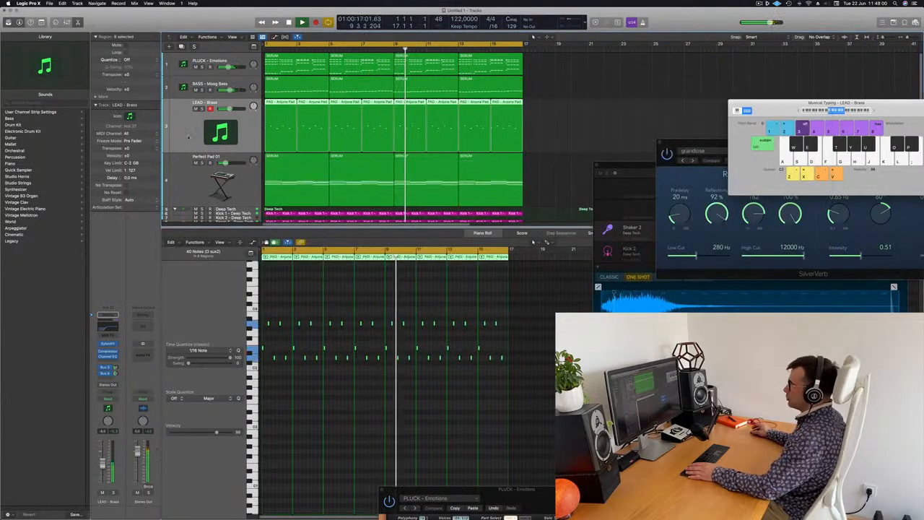
{"action": "left_click_drag", "start_coordinate": [796, 258], "coordinate": [782, 257]}
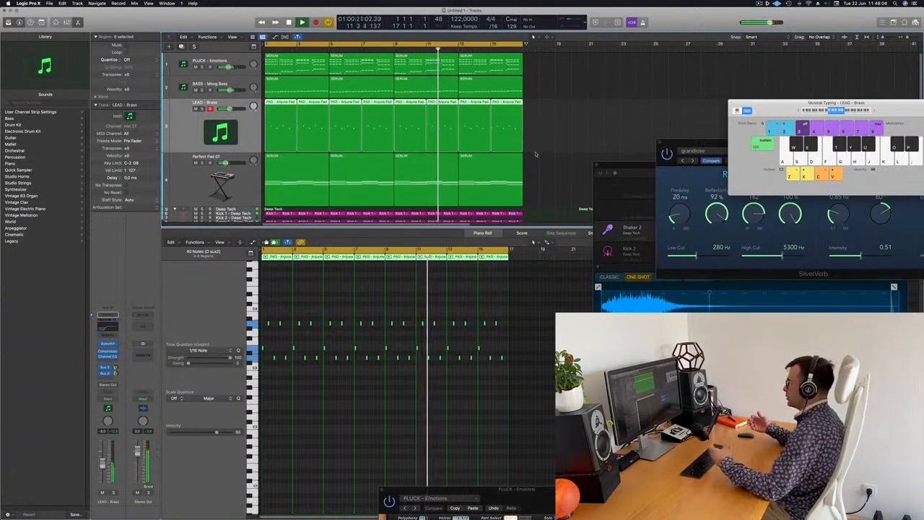
Deselect the lead regions and show the secondary ruler in the Tracks area
{"action": "left_click", "coordinate": [539, 154]}
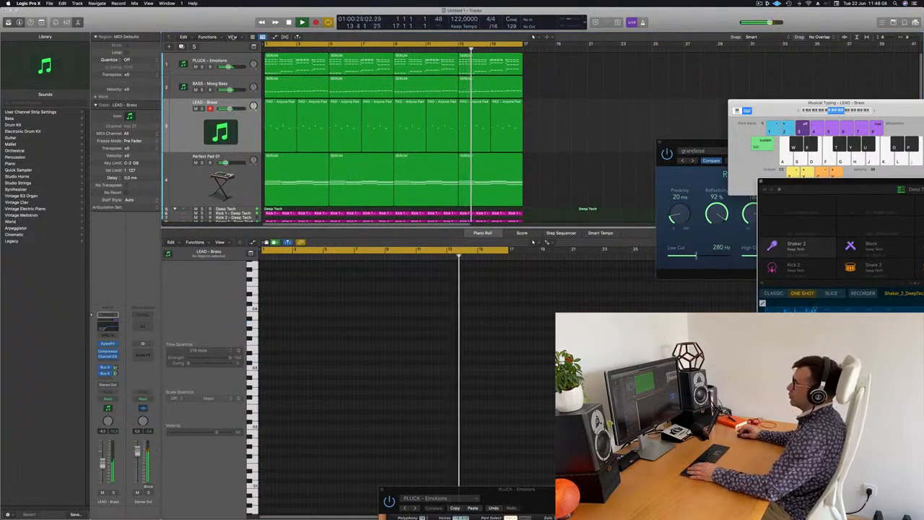
{"action": "left_click", "coordinate": [232, 36]}
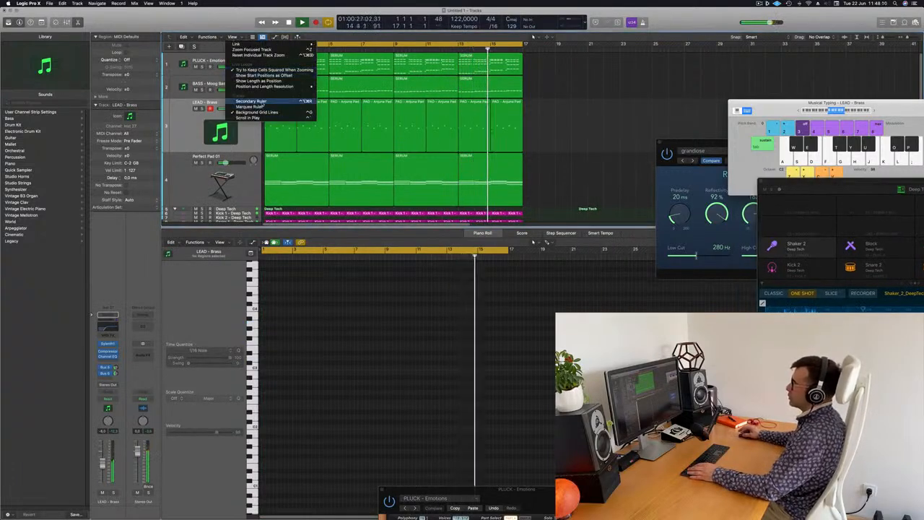
{"action": "left_click", "coordinate": [256, 100]}
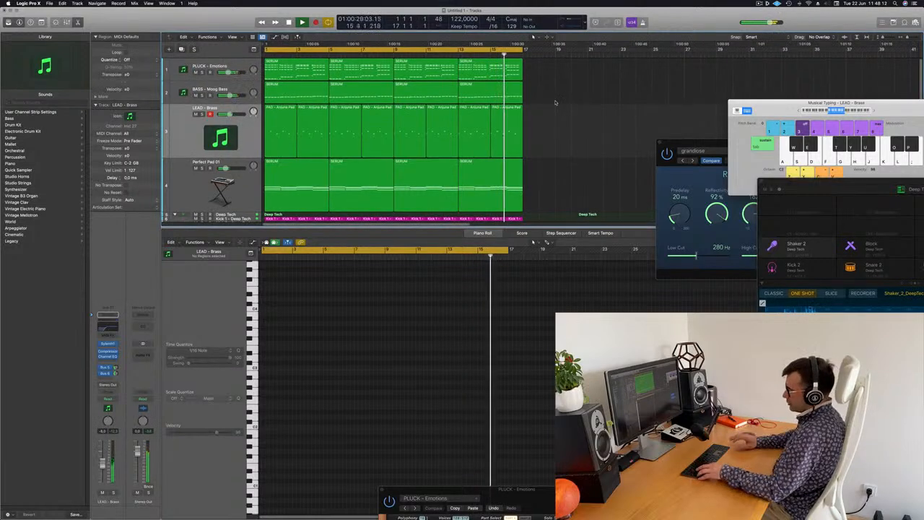
Duplicate all regions directly after the loop from bar 17 and extend the cycle range to bar 33, leaving nothing selected
{"action": "key", "text": "super+z"}
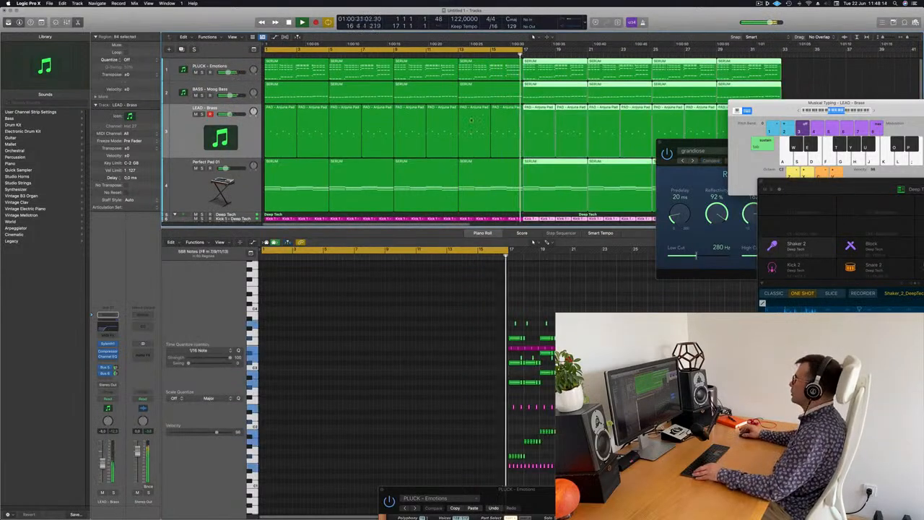
{"action": "scroll", "coordinate": [489, 136], "scroll_direction": "left", "scroll_amount": 5}
{"action": "scroll", "coordinate": [488, 135], "scroll_direction": "right", "scroll_amount": 2}
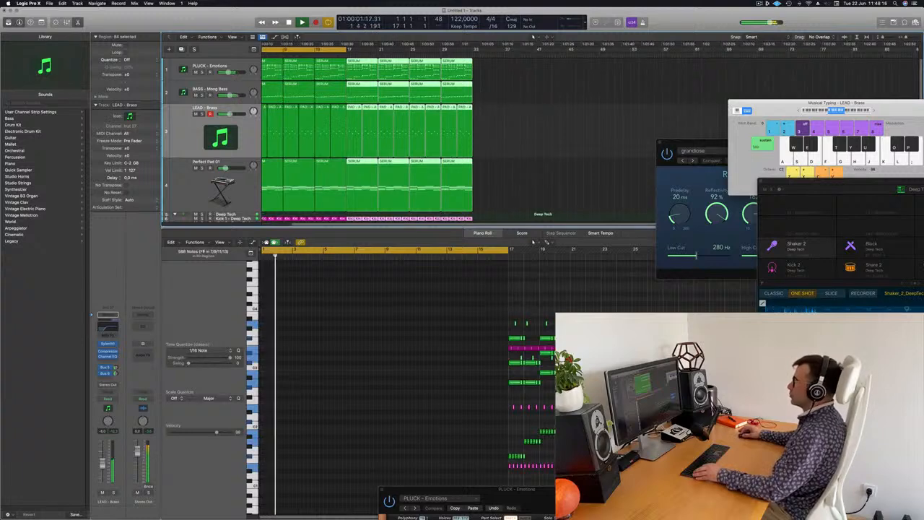
{"action": "scroll", "coordinate": [394, 136], "scroll_direction": "left", "scroll_amount": 3}
{"action": "left_click_drag", "start_coordinate": [391, 49], "coordinate": [519, 66]}
{"action": "left_click", "coordinate": [590, 164]}
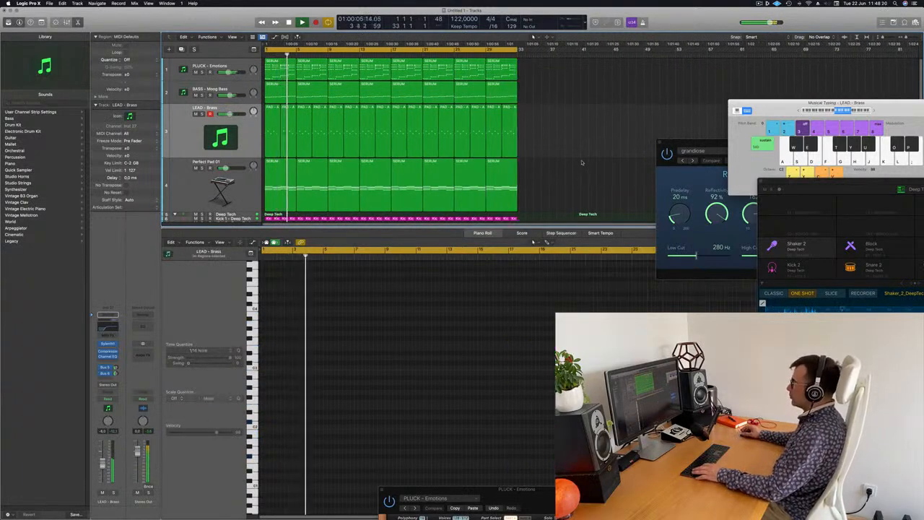
Duplicate the Perfect Pad 01 instrument track with its settings and restart playback from the beginning
{"action": "scroll", "coordinate": [579, 177], "scroll_direction": "down", "scroll_amount": 1}
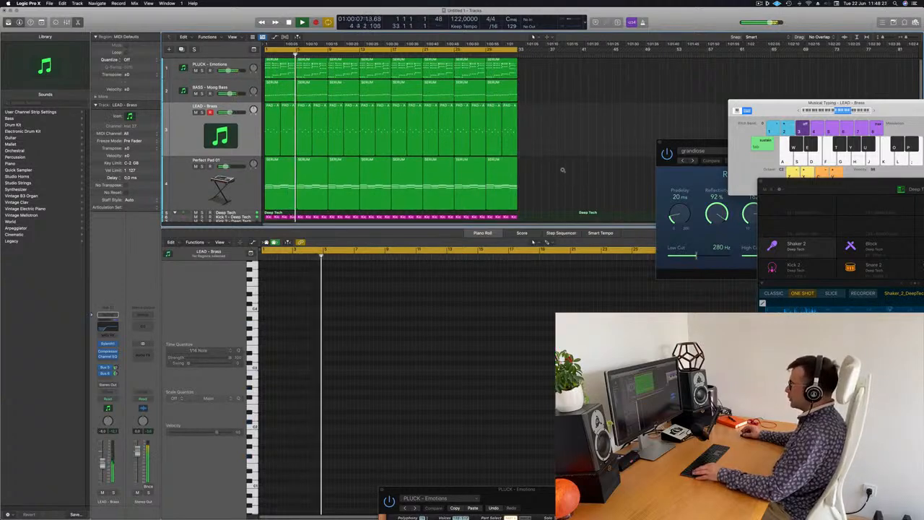
{"action": "scroll", "coordinate": [563, 170], "scroll_direction": "down", "scroll_amount": 5}
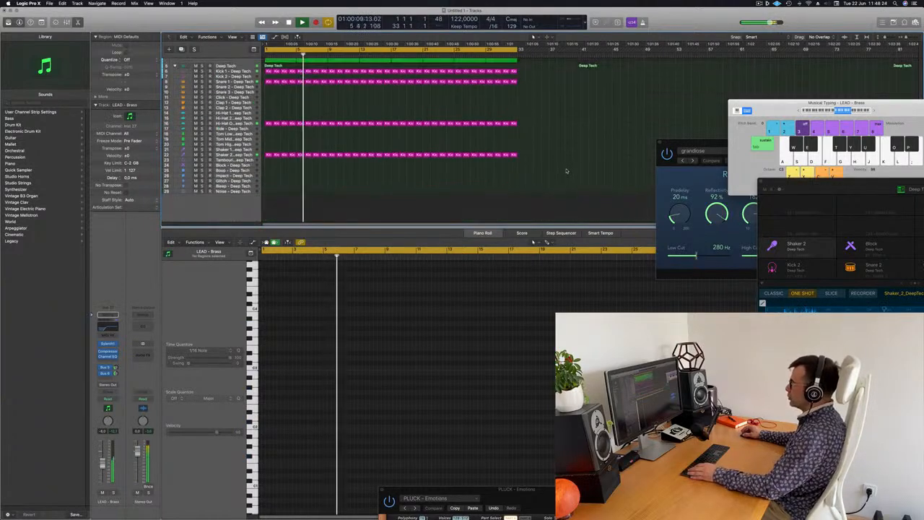
{"action": "scroll", "coordinate": [566, 171], "scroll_direction": "up", "scroll_amount": 3}
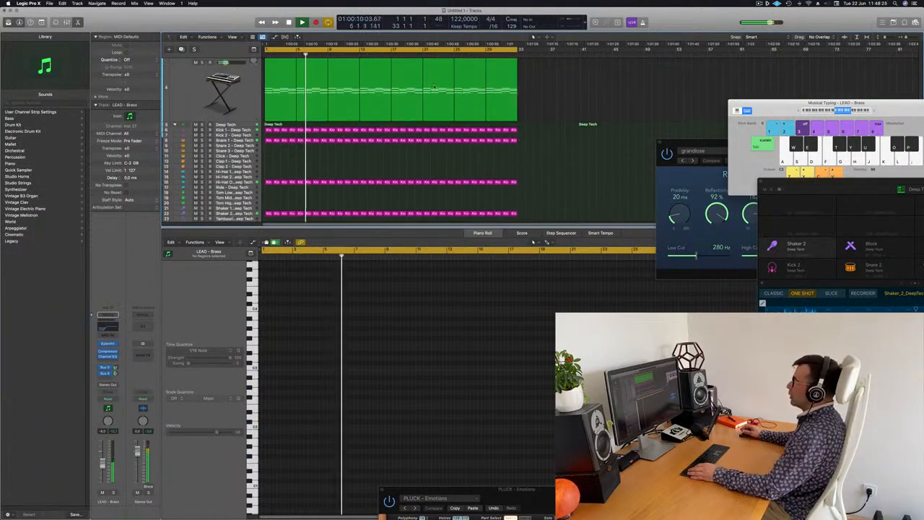
{"action": "scroll", "coordinate": [246, 95], "scroll_direction": "up", "scroll_amount": 1}
{"action": "left_click", "coordinate": [246, 94]}
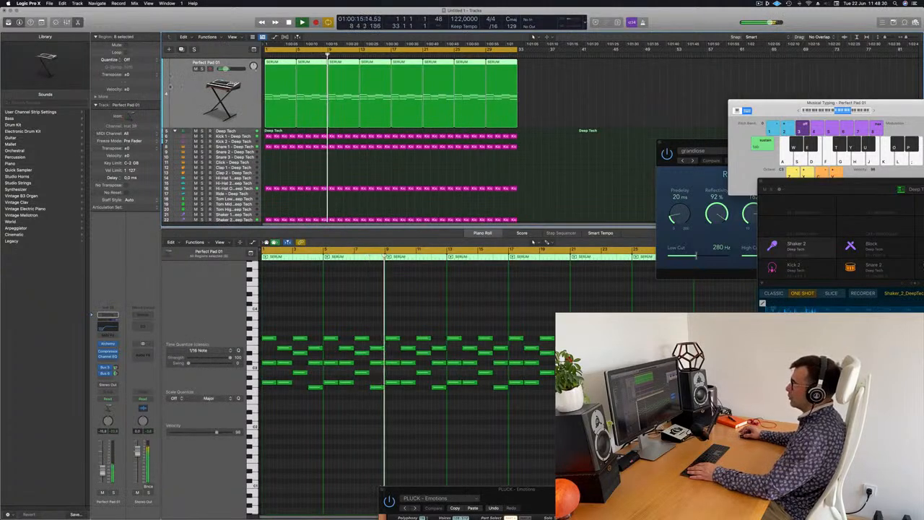
{"action": "key", "text": "super+d"}
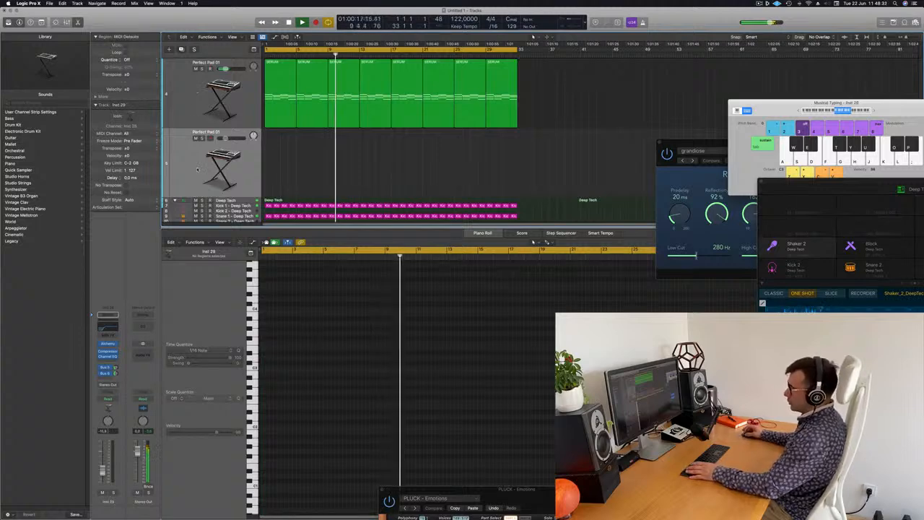
{"action": "key", "text": "Return"}
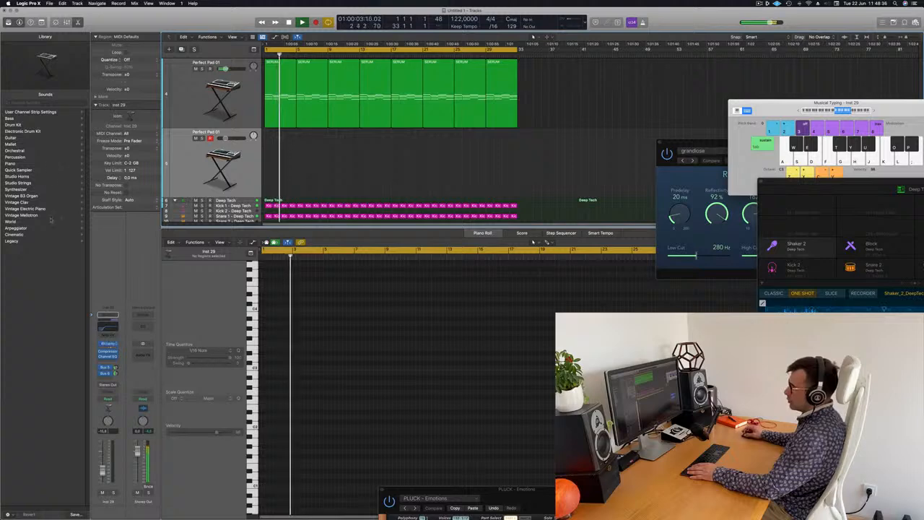
Search the sound library for "kali" and load African Kalimba Echoes onto the duplicated track
{"action": "left_click", "coordinate": [26, 102]}
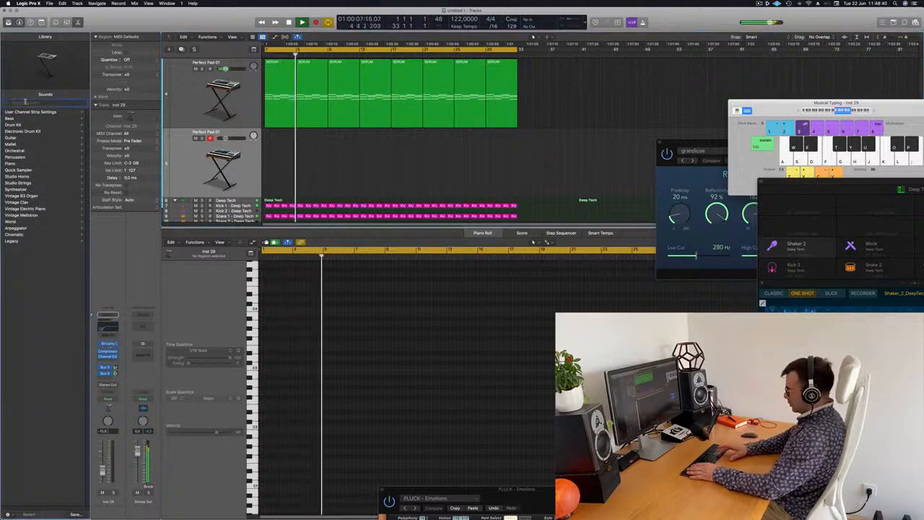
{"action": "type", "text": "kali"}
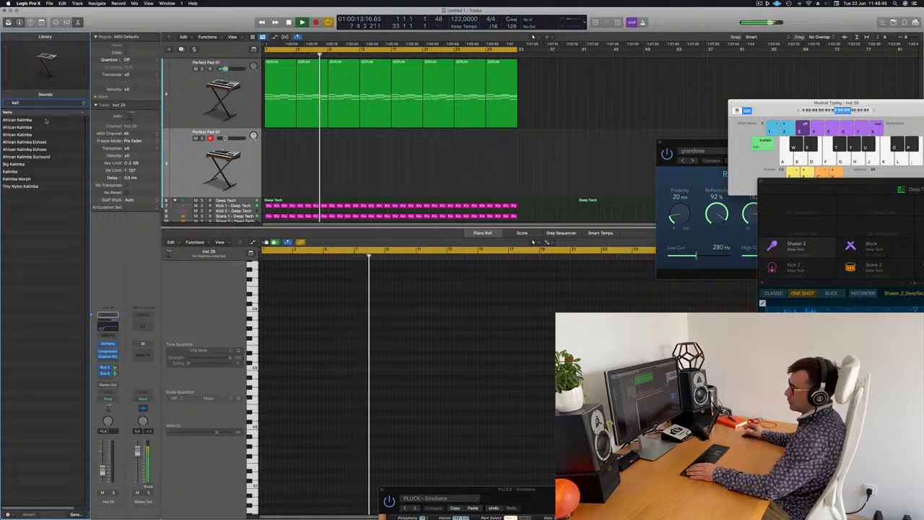
{"action": "left_click", "coordinate": [24, 142]}
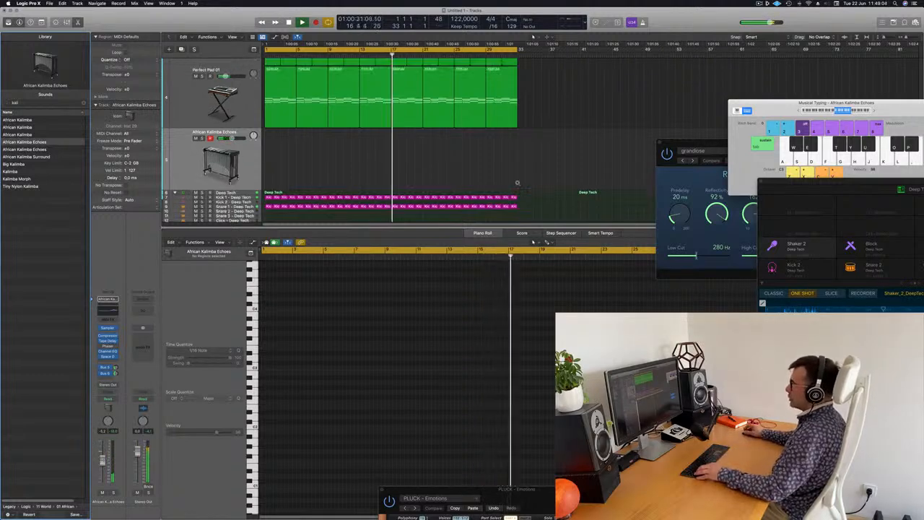
Copy the first four-bar Perfect Pad 01 region to bar 1 of the African Kalimba Echoes track and stop playback
{"action": "scroll", "coordinate": [499, 173], "scroll_direction": "up", "scroll_amount": 5}
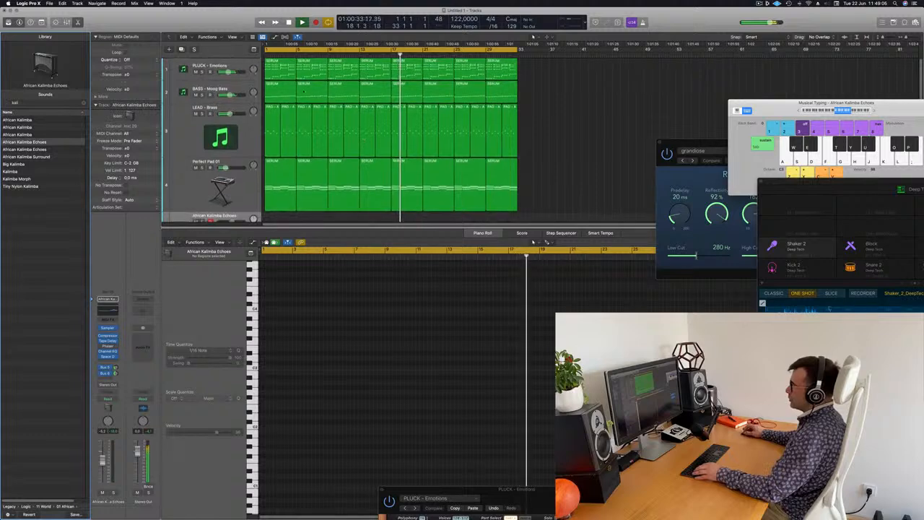
{"action": "scroll", "coordinate": [479, 169], "scroll_direction": "down", "scroll_amount": 3}
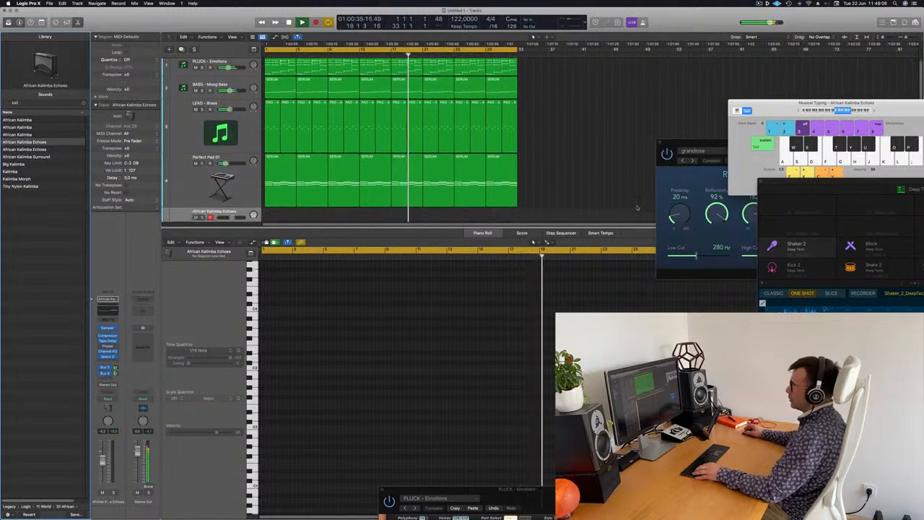
{"action": "scroll", "coordinate": [342, 153], "scroll_direction": "up", "scroll_amount": 3}
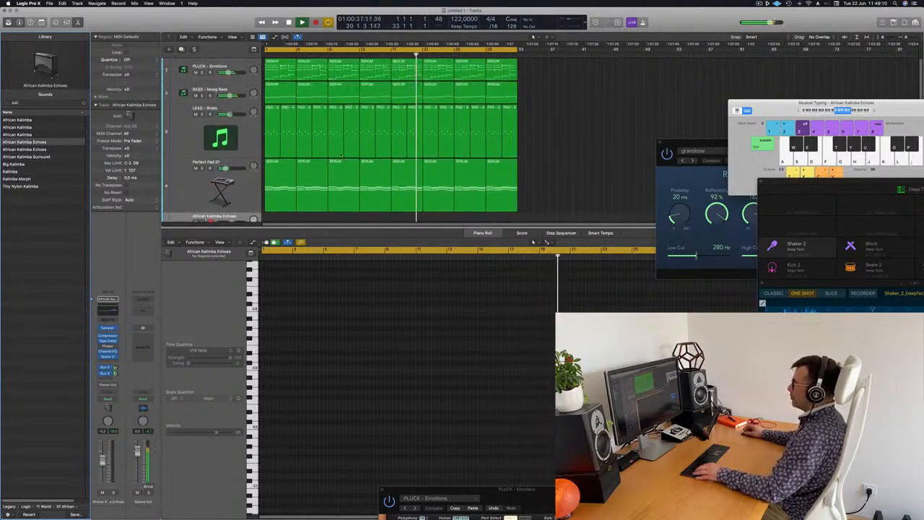
{"action": "scroll", "coordinate": [342, 154], "scroll_direction": "down", "scroll_amount": 3}
{"action": "left_click", "coordinate": [298, 147]}
{"action": "scroll", "coordinate": [298, 147], "scroll_direction": "down", "scroll_amount": 1}
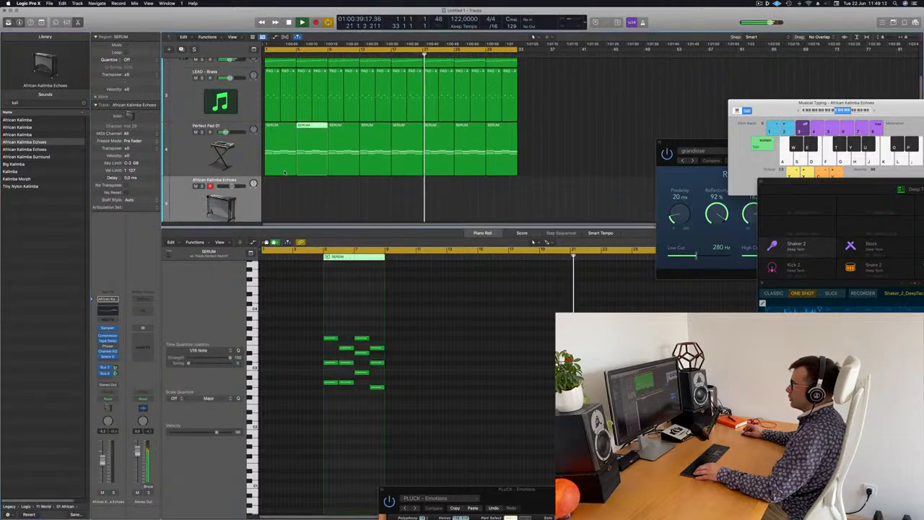
{"action": "left_click_drag", "start_coordinate": [281, 143], "coordinate": [278, 193]}
{"action": "key", "text": "space"}
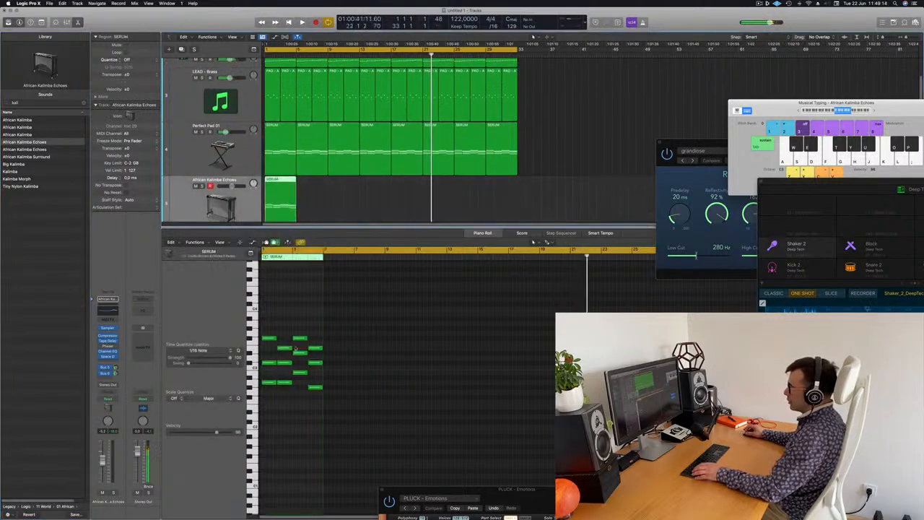
Shorten all the chord notes in the kalimba region to brief plucked hits and check them in playback
{"action": "left_click_drag", "start_coordinate": [270, 329], "coordinate": [314, 397]}
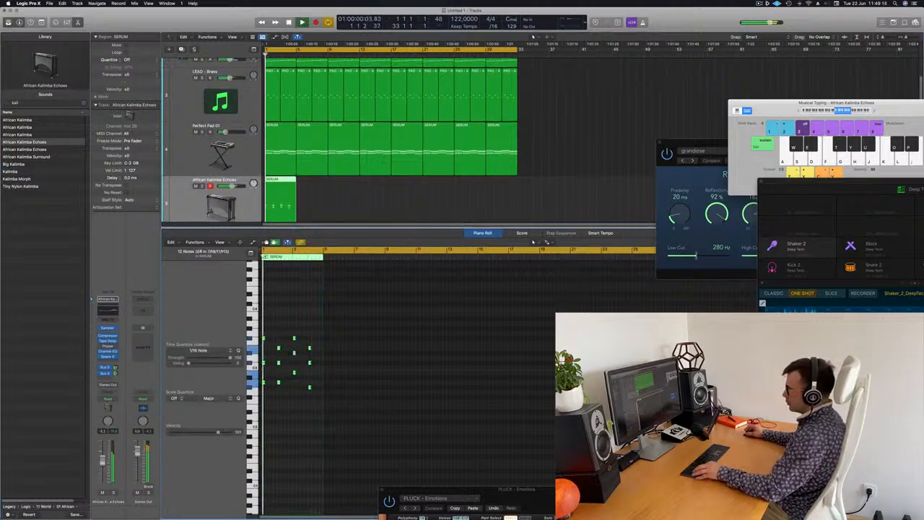
{"action": "scroll", "coordinate": [310, 413], "scroll_direction": "up", "scroll_amount": 4}
{"action": "scroll", "coordinate": [321, 417], "scroll_direction": "left", "scroll_amount": 2}
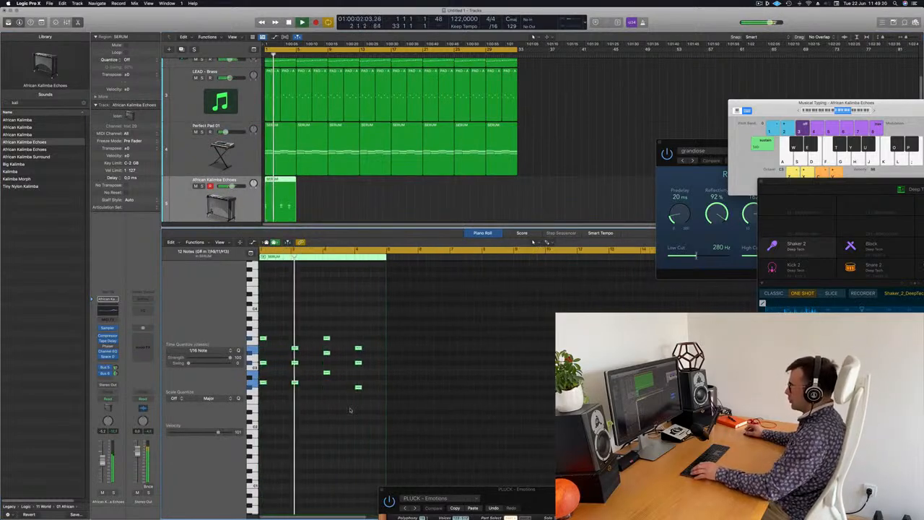
{"action": "scroll", "coordinate": [289, 392], "scroll_direction": "up", "scroll_amount": 3}
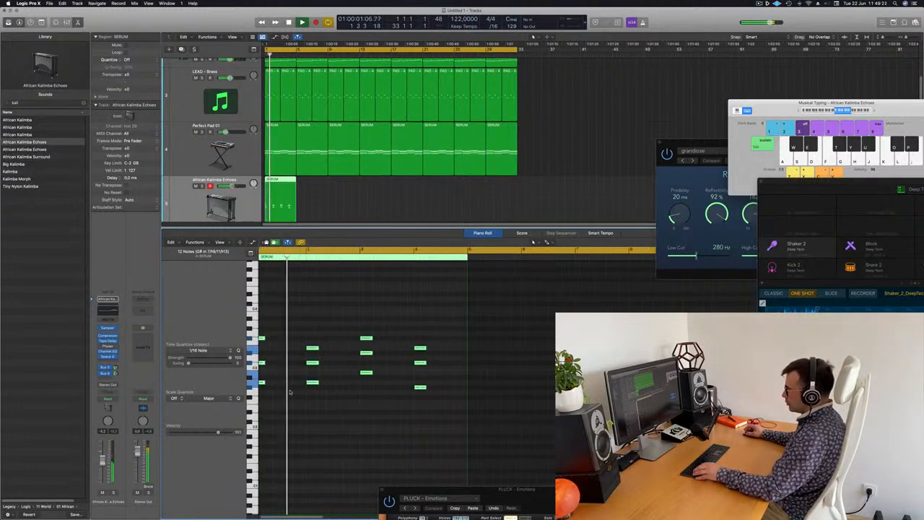
{"action": "scroll", "coordinate": [289, 392], "scroll_direction": "left", "scroll_amount": 1}
{"action": "key", "text": "space"}
Copy the shortened chords twice further along each bar so every bar has three staggered kalimba hits
{"action": "left_click_drag", "start_coordinate": [270, 382], "coordinate": [291, 384]}
{"action": "key", "text": "space"}
{"action": "scroll", "coordinate": [316, 382], "scroll_direction": "up", "scroll_amount": 3}
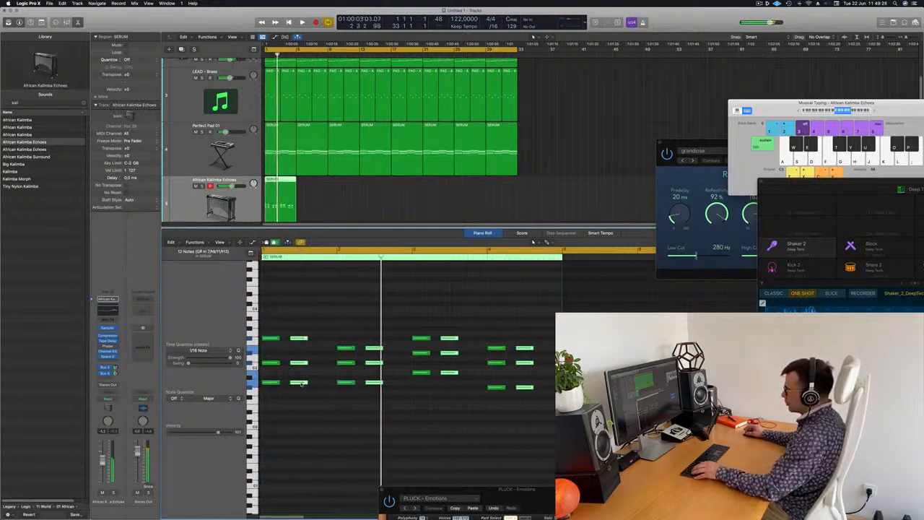
{"action": "left_click_drag", "start_coordinate": [302, 383], "coordinate": [327, 387]}
{"action": "scroll", "coordinate": [311, 407], "scroll_direction": "down", "scroll_amount": 3}
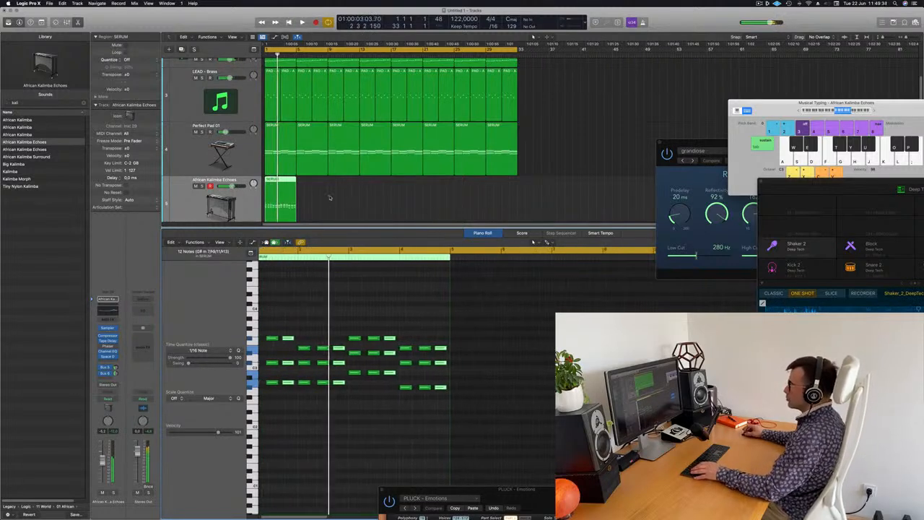
Repeat the four-bar kalimba region along its track up to bar 33 and clear the selection
{"action": "key", "text": "space"}
{"action": "key", "text": "space"}
{"action": "scroll", "coordinate": [330, 197], "scroll_direction": "down", "scroll_amount": 1}
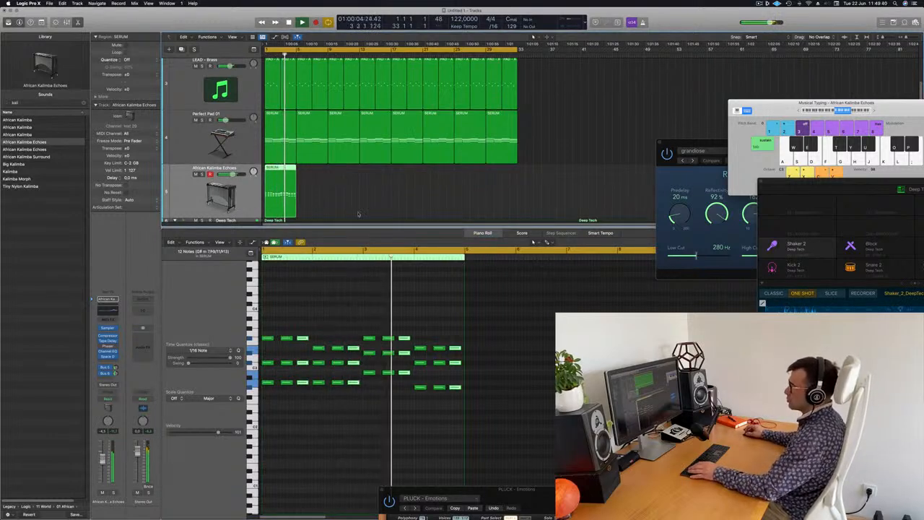
{"action": "key", "text": "Return"}
{"action": "left_click_drag", "start_coordinate": [339, 197], "coordinate": [284, 206]}
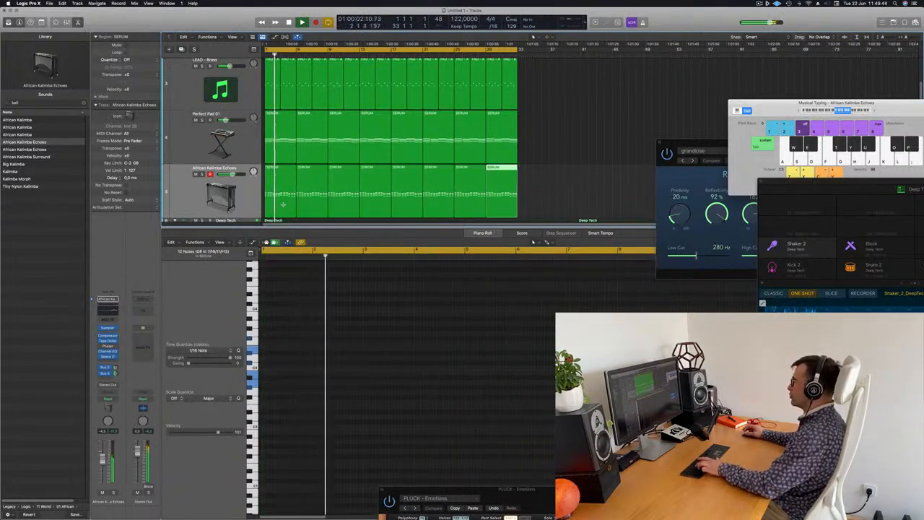
{"action": "key", "text": "super+period"}
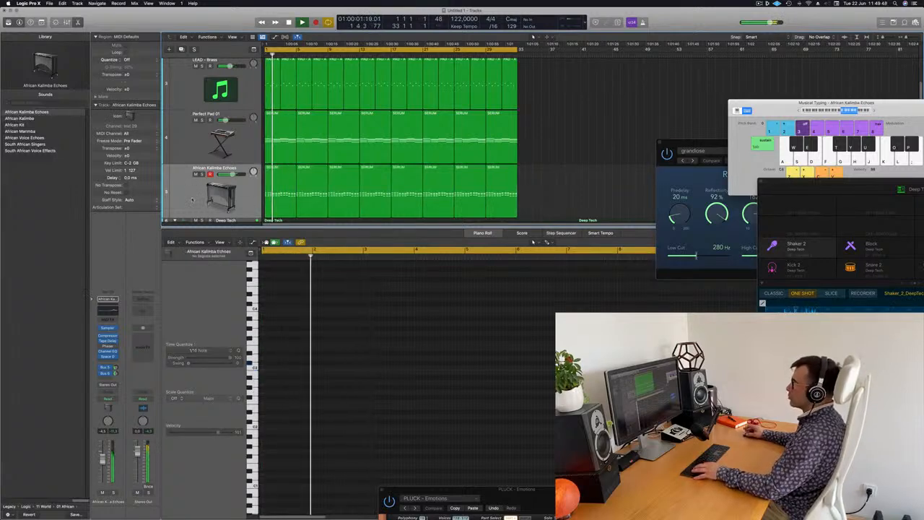
Audition the African Kalimba and African Kit presets on the kalimba track, restore African Kalimba Echoes, and replay from the start
{"action": "left_click", "coordinate": [192, 199]}
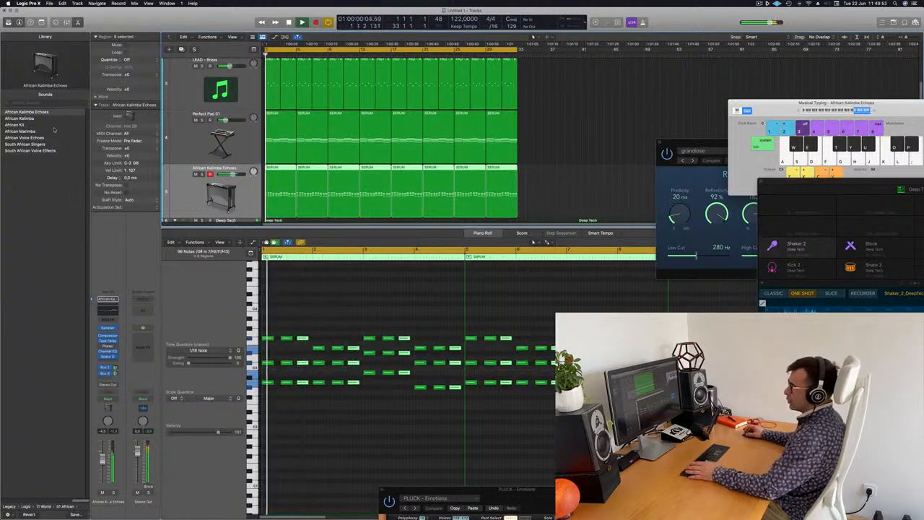
{"action": "key", "text": "space"}
{"action": "left_click", "coordinate": [26, 119]}
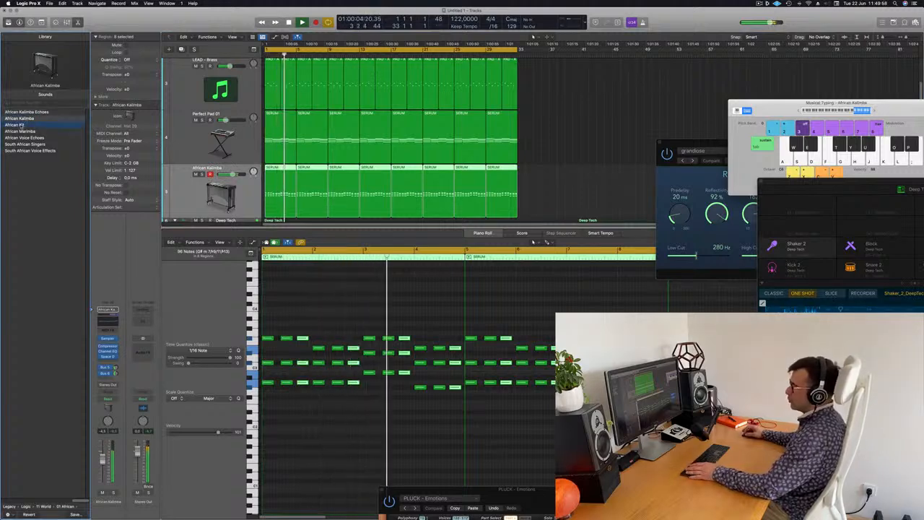
{"action": "left_click", "coordinate": [22, 124]}
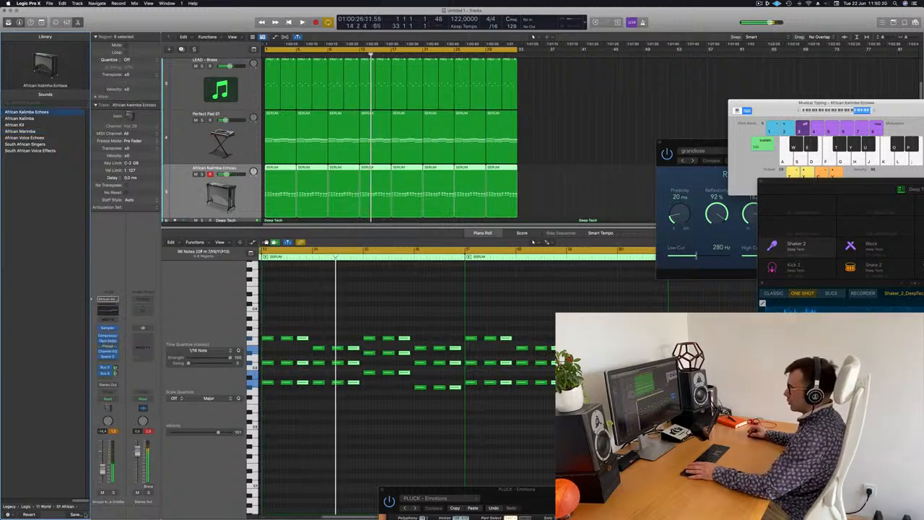
{"action": "key", "text": "Return"}
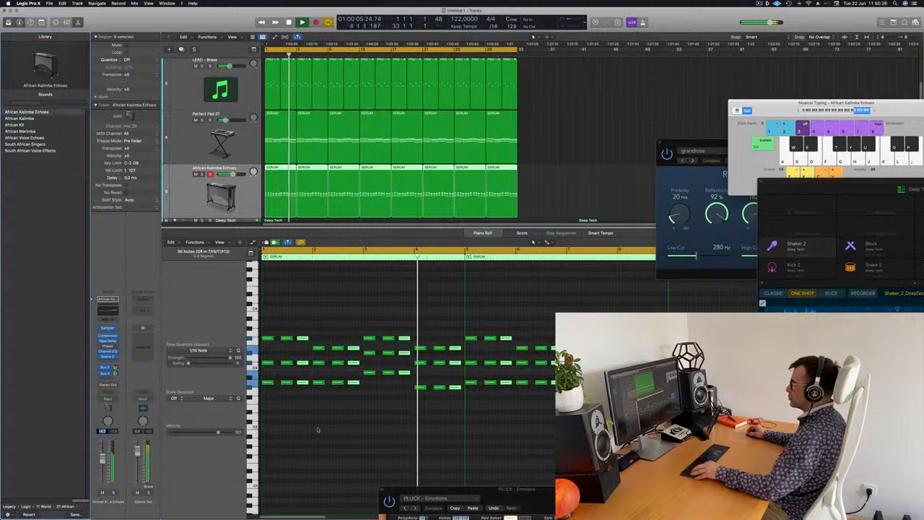
Search the sound library for "beach" and "sand" sounds, leaving the kalimba regions deselected
{"action": "left_click", "coordinate": [560, 173]}
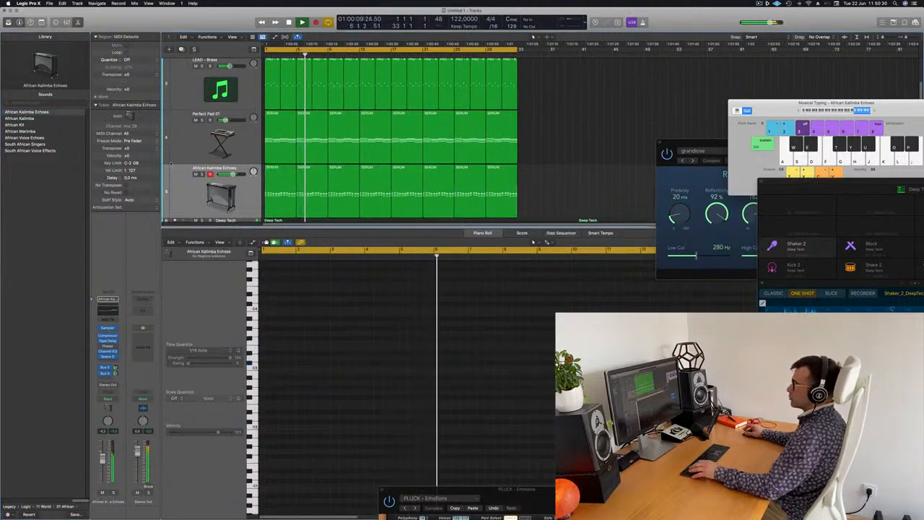
{"action": "key", "text": "super+a"}
{"action": "left_click", "coordinate": [32, 101]}
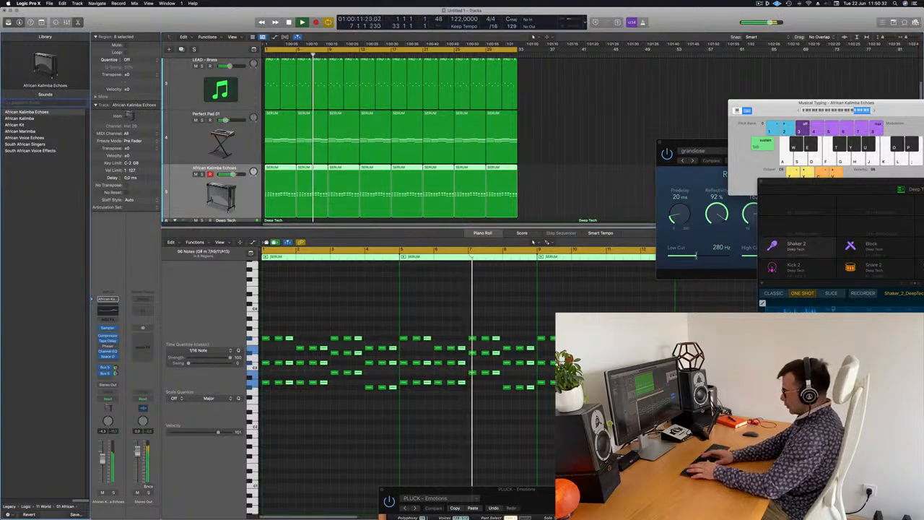
{"action": "type", "text": "beach"}
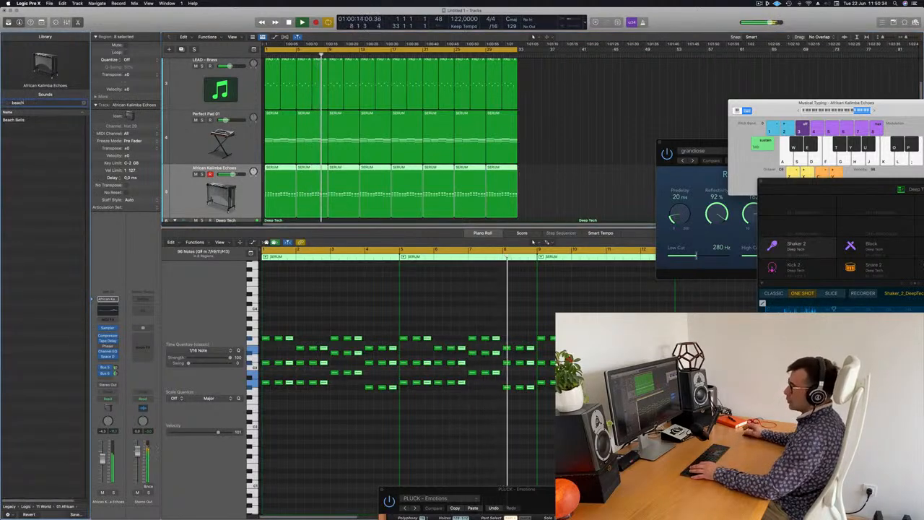
{"action": "key", "text": "BackSpace"}
{"action": "key", "text": "BackSpace"}
{"action": "key", "text": "BackSpace"}
{"action": "key", "text": "BackSpace"}
{"action": "key", "text": "BackSpace"}
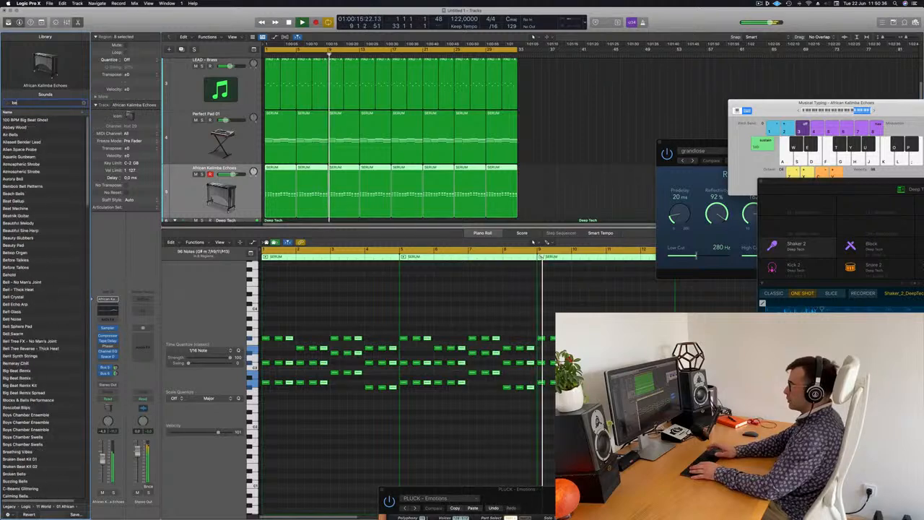
{"action": "type", "text": "sand"}
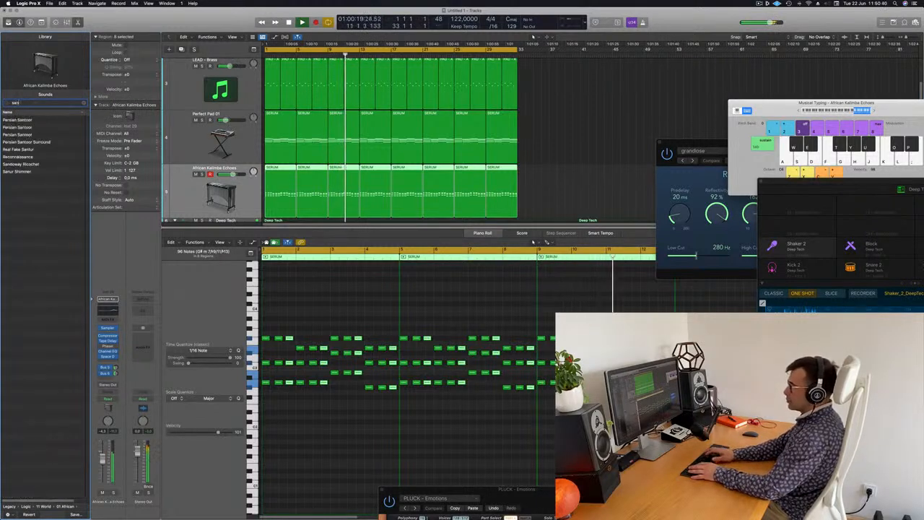
{"action": "key", "text": "BackSpace"}
{"action": "key", "text": "BackSpace"}
{"action": "key", "text": "BackSpace"}
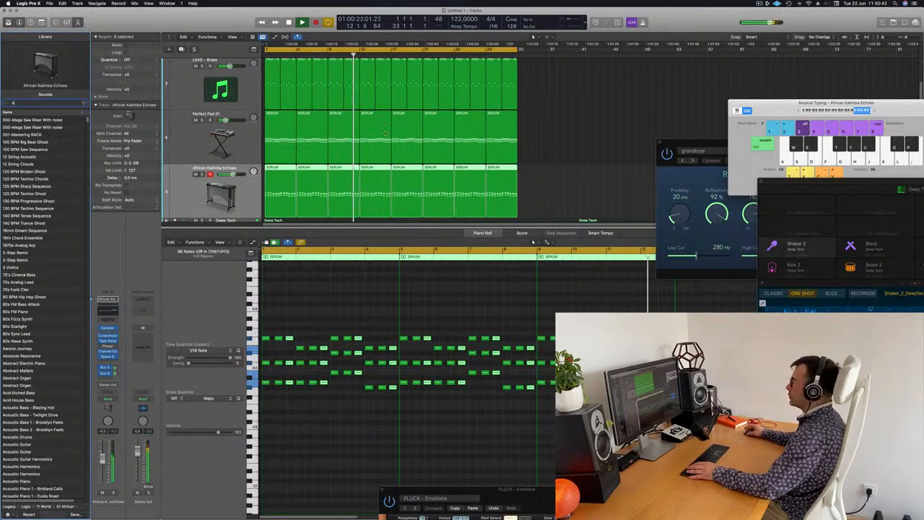
{"action": "left_click", "coordinate": [589, 192]}
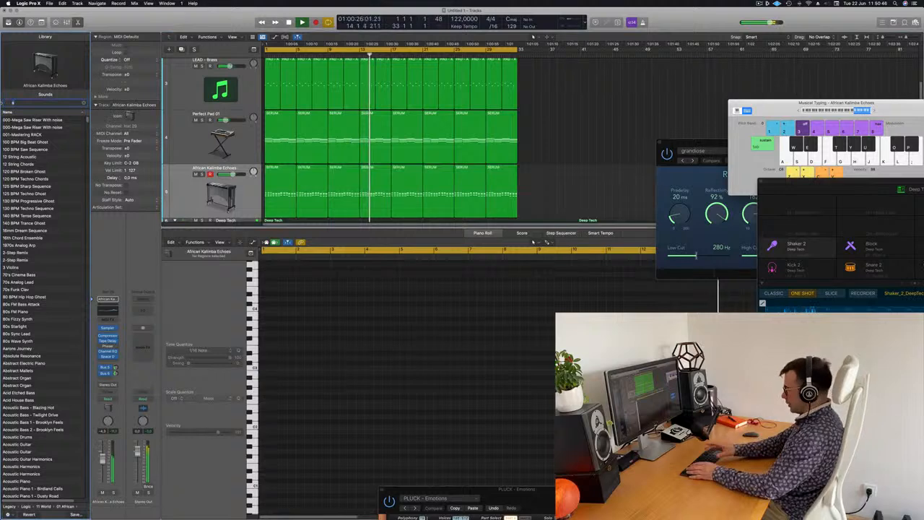
Search the sound library for "wind" and "sea" sounds, then hide the library
{"action": "key", "text": "BackSpace"}
{"action": "type", "text": "wind"}
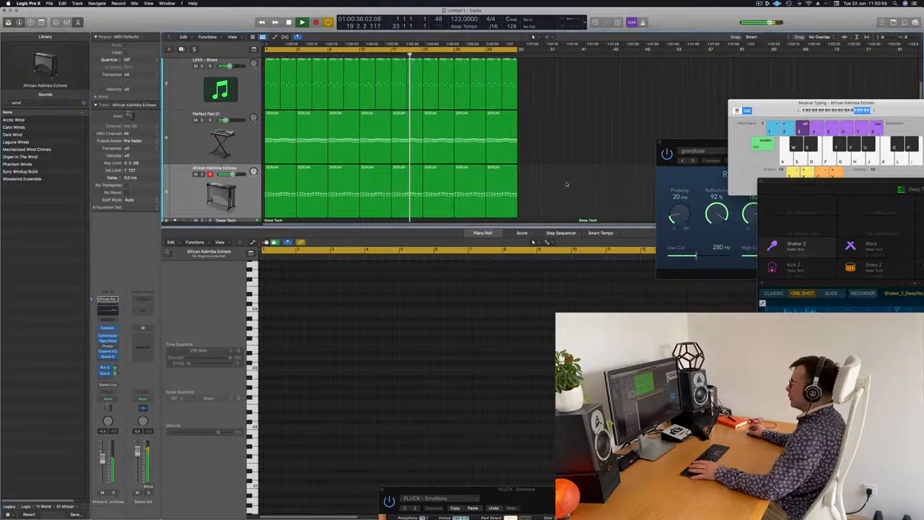
{"action": "double_click", "coordinate": [33, 103]}
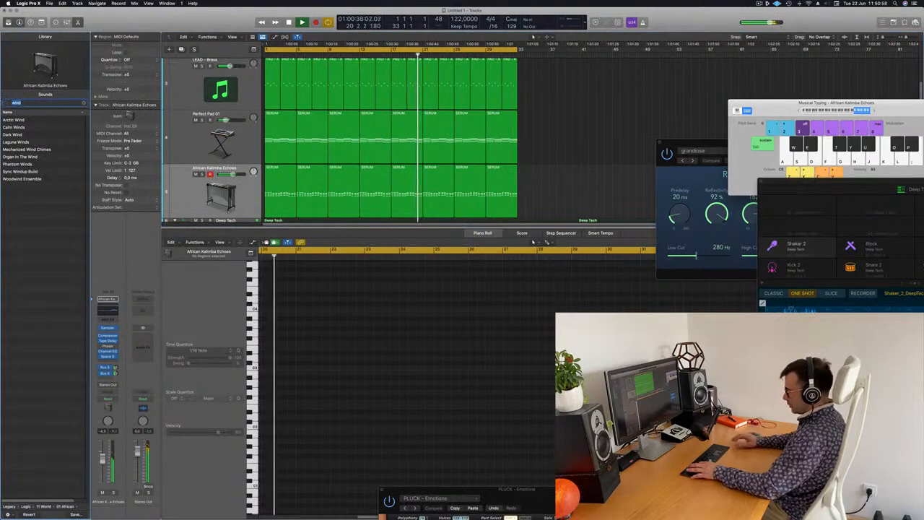
{"action": "type", "text": "sea"}
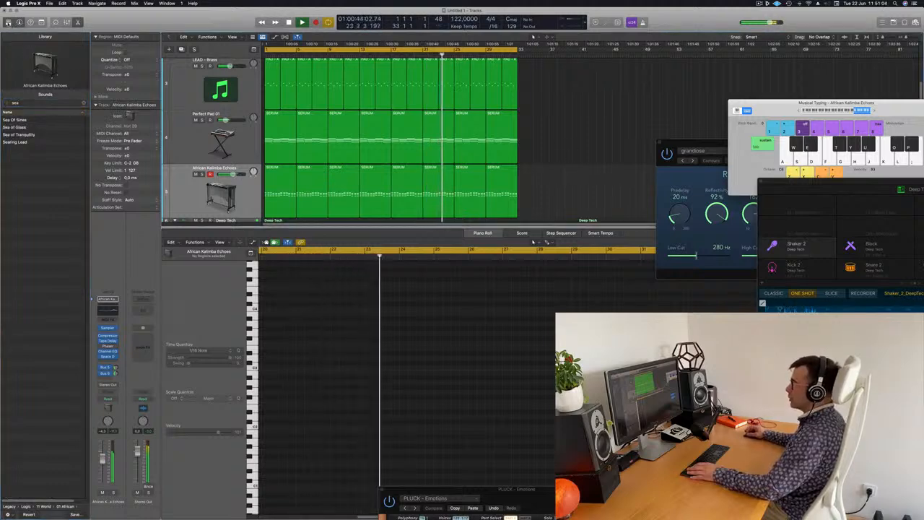
{"action": "key", "text": "y"}
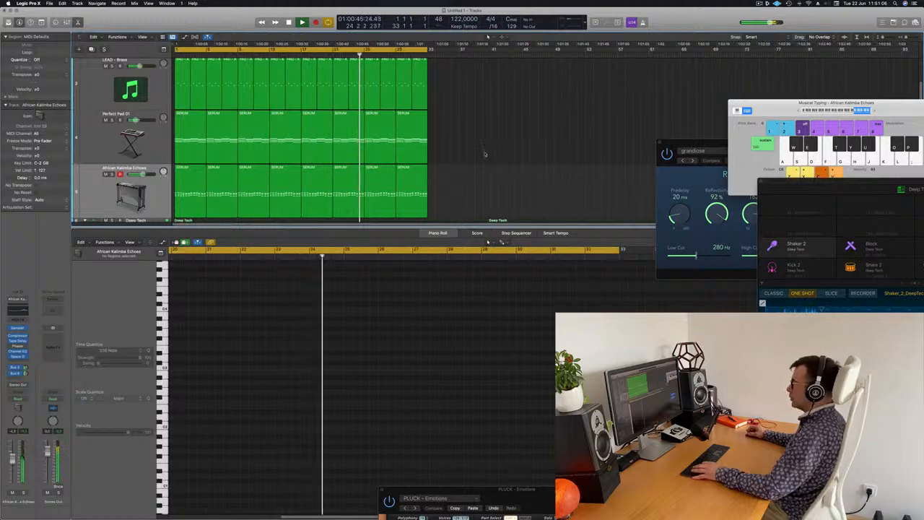
Close the Musical Typing keyboard and hide the lower editor area so the tracks use the full height
{"action": "scroll", "coordinate": [535, 170], "scroll_direction": "down", "scroll_amount": 1}
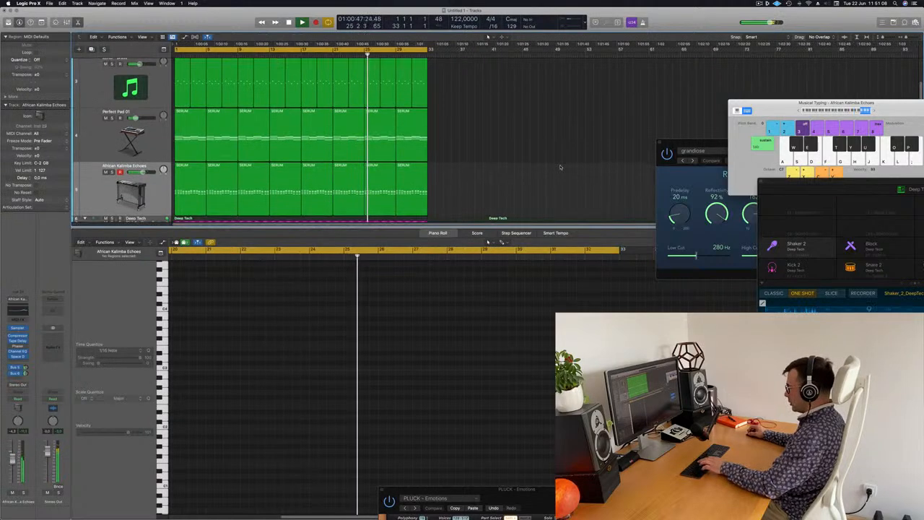
{"action": "key", "text": "super+k"}
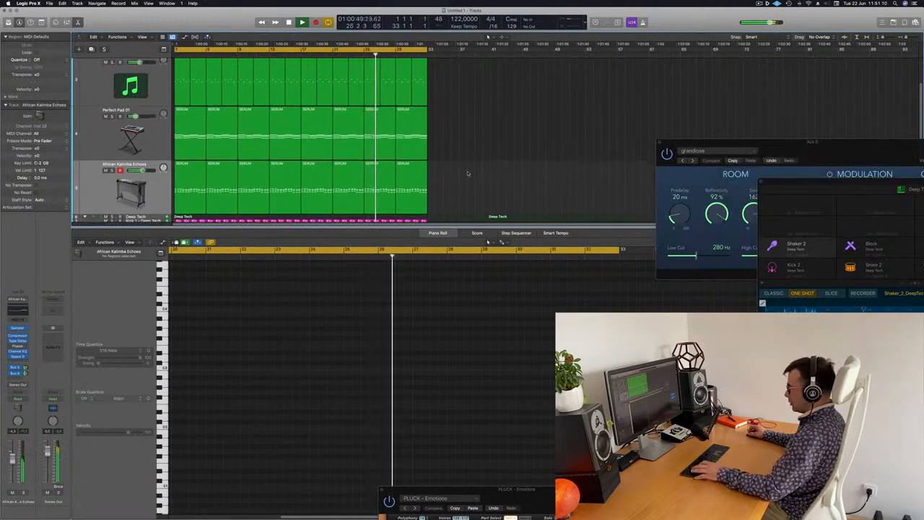
{"action": "key", "text": "x"}
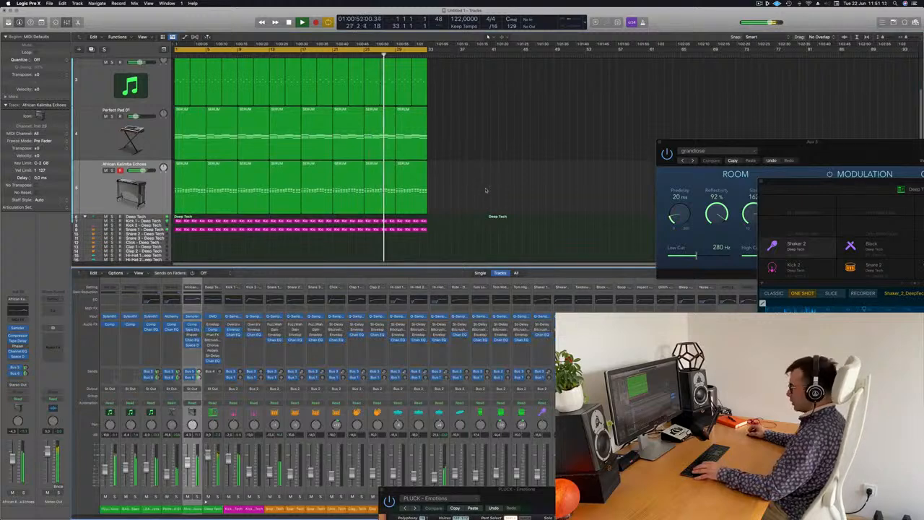
{"action": "key", "text": "x"}
{"action": "scroll", "coordinate": [492, 258], "scroll_direction": "up", "scroll_amount": 1}
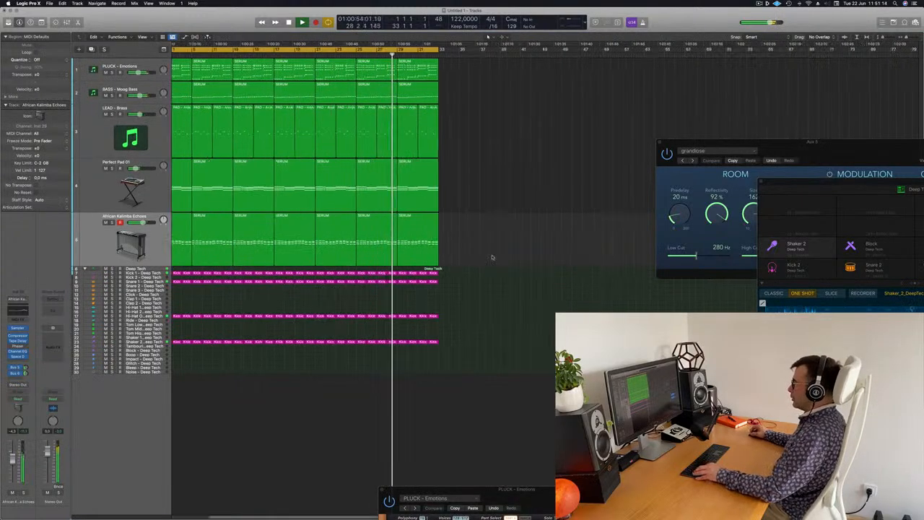
{"action": "scroll", "coordinate": [516, 251], "scroll_direction": "down", "scroll_amount": 2}
{"action": "scroll", "coordinate": [506, 264], "scroll_direction": "up", "scroll_amount": 3}
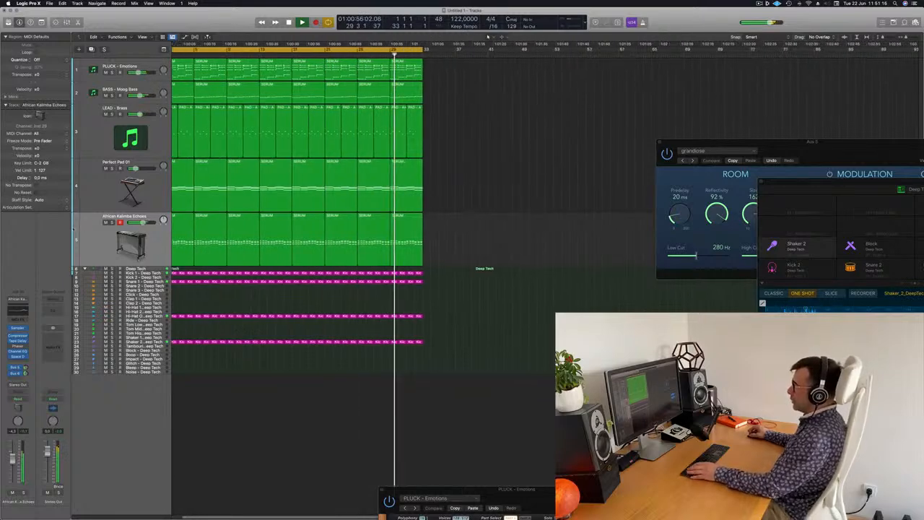
Replay the arrangement from the start and mute the LEAD - Brass and African Kalimba Echoes tracks
{"action": "left_click", "coordinate": [87, 232]}
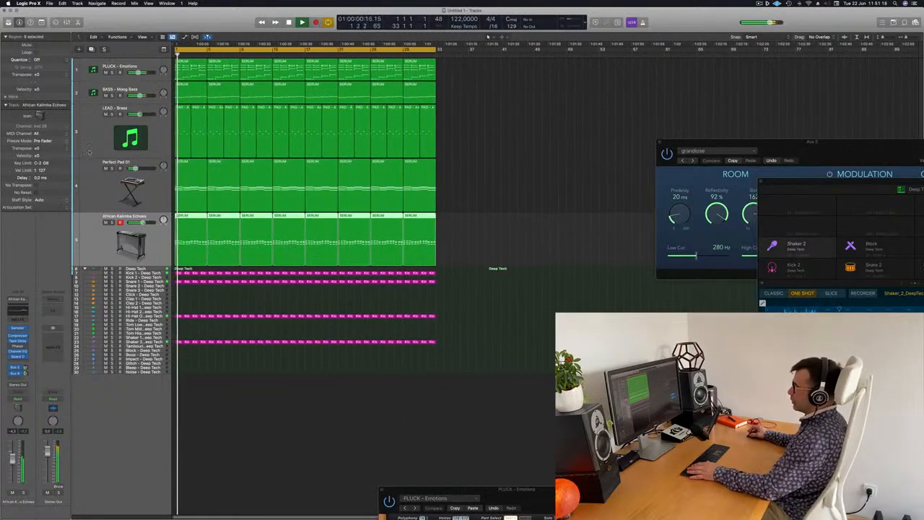
{"action": "key", "text": "space"}
{"action": "key", "text": "space"}
{"action": "left_click", "coordinate": [106, 114]}
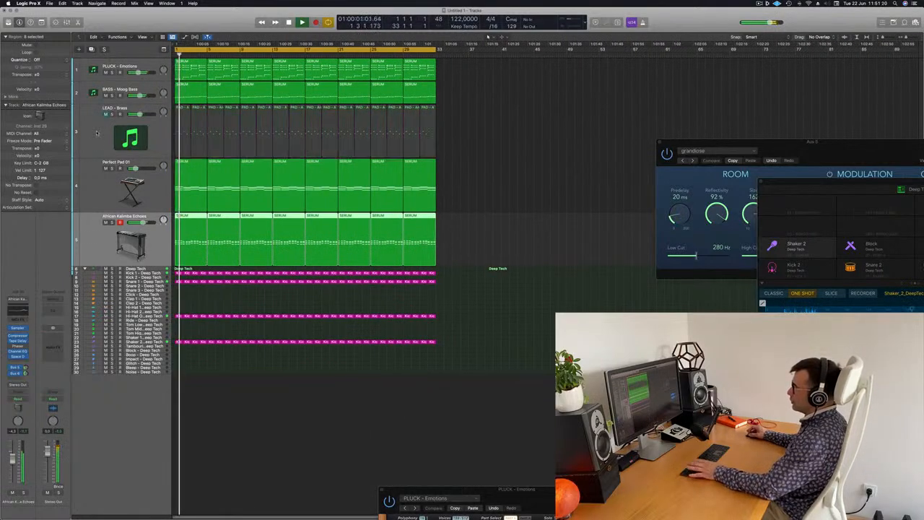
{"action": "key", "text": "space"}
{"action": "key", "text": "space"}
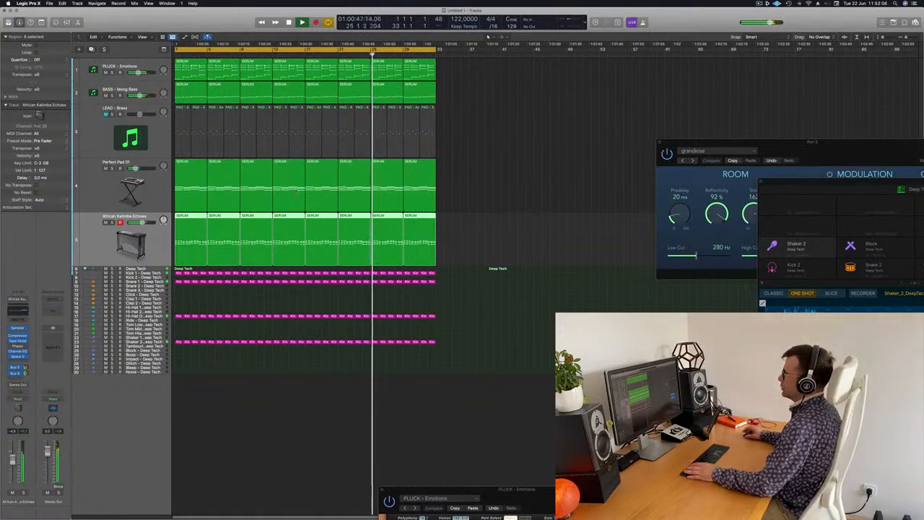
{"action": "left_click", "coordinate": [518, 120]}
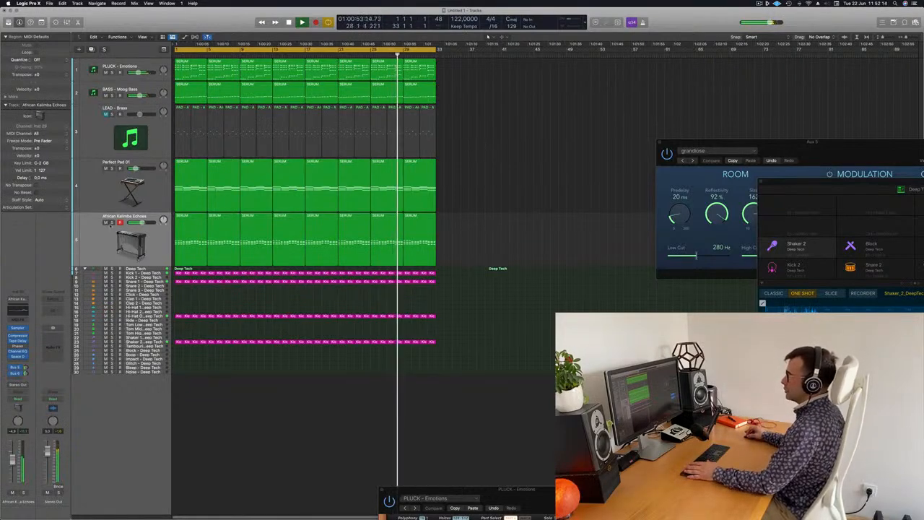
{"action": "left_click", "coordinate": [106, 222]}
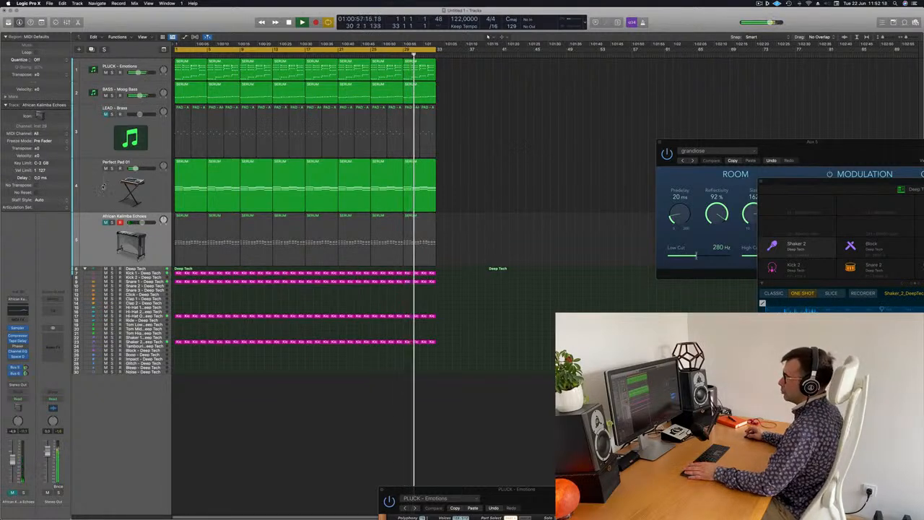
Set the Perfect Pad 01 track's automation to Touch and record a short Alchemy cutoff movement during playback
{"action": "left_click", "coordinate": [103, 171]}
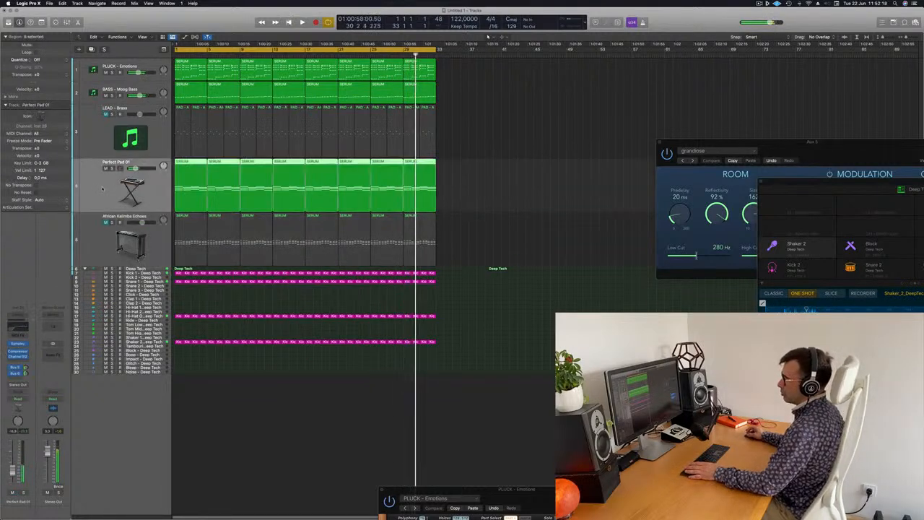
{"action": "left_click", "coordinate": [18, 345]}
{"action": "left_click_drag", "start_coordinate": [601, 95], "coordinate": [645, 70]}
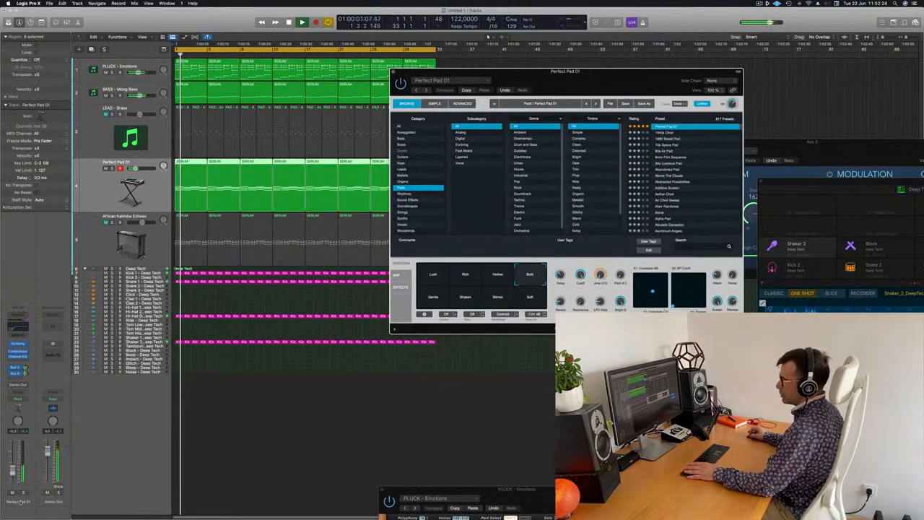
{"action": "left_click", "coordinate": [17, 398]}
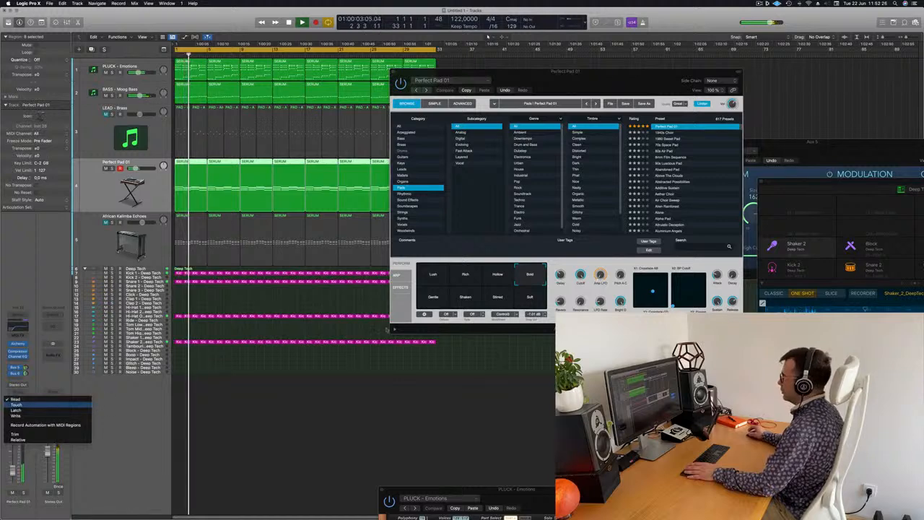
{"action": "left_click", "coordinate": [16, 404]}
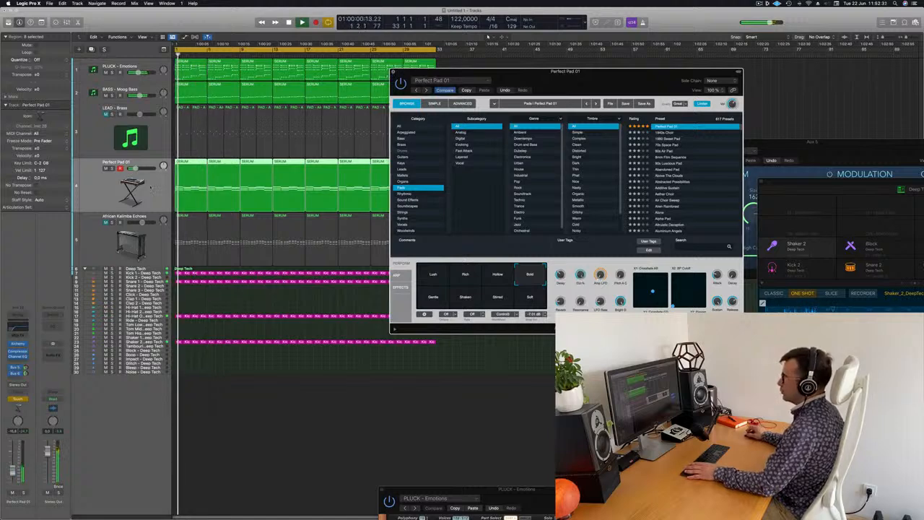
{"action": "key", "text": "super+w"}
Show track automation, return Perfect Pad 01 to Read mode, and display its Alchemy Cutoff curve
{"action": "key", "text": "Return"}
{"action": "key", "text": "a"}
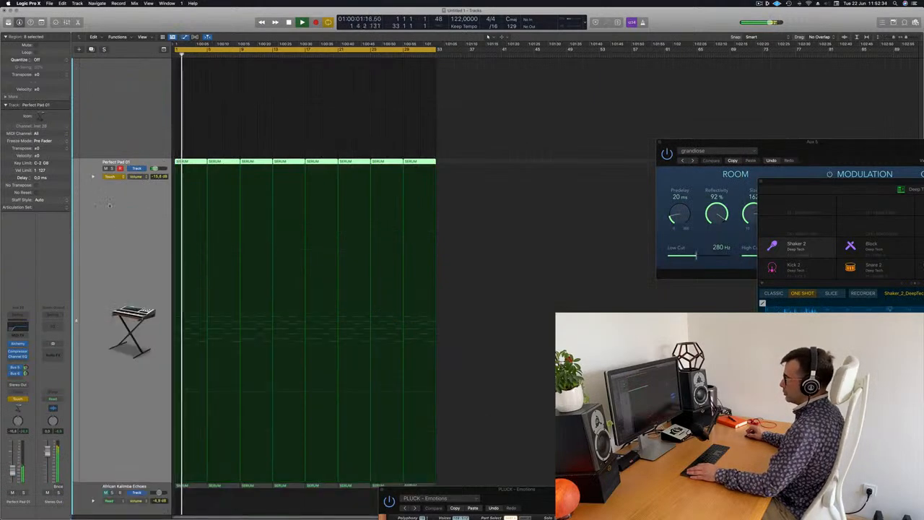
{"action": "left_click", "coordinate": [110, 177]}
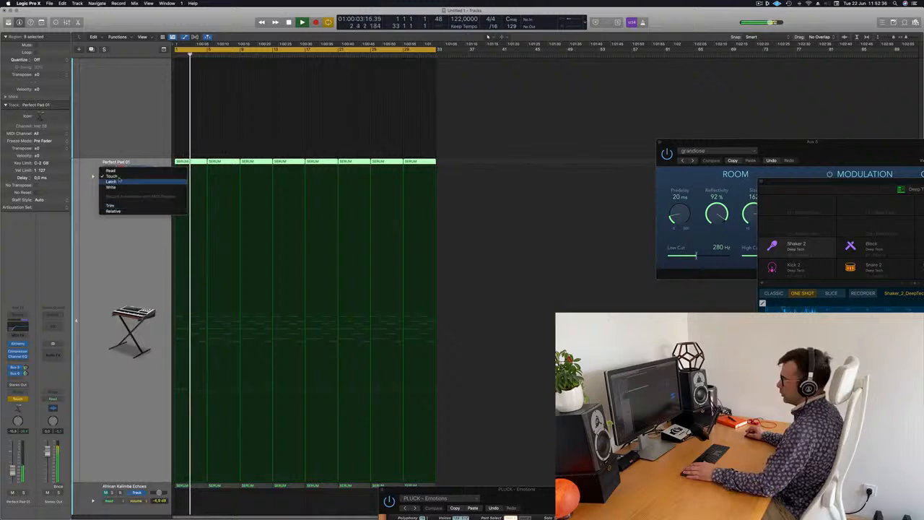
{"action": "left_click", "coordinate": [123, 176]}
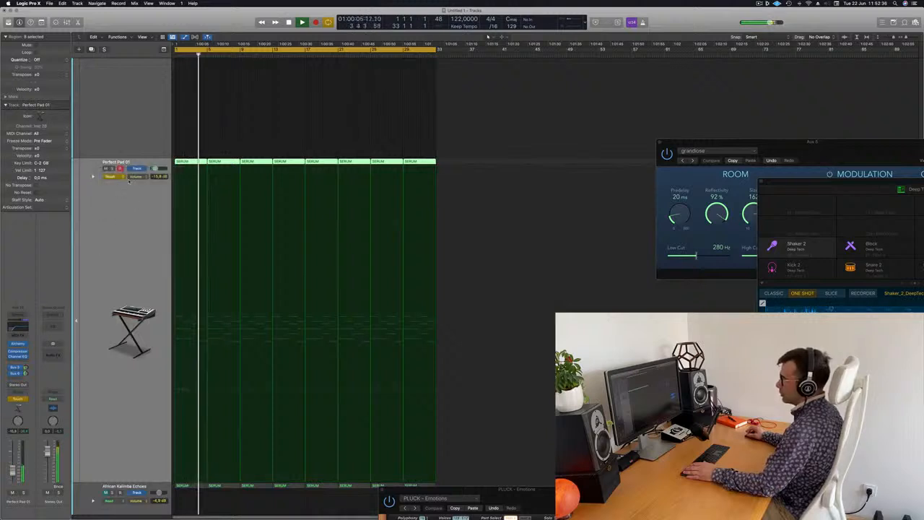
{"action": "left_click", "coordinate": [111, 176]}
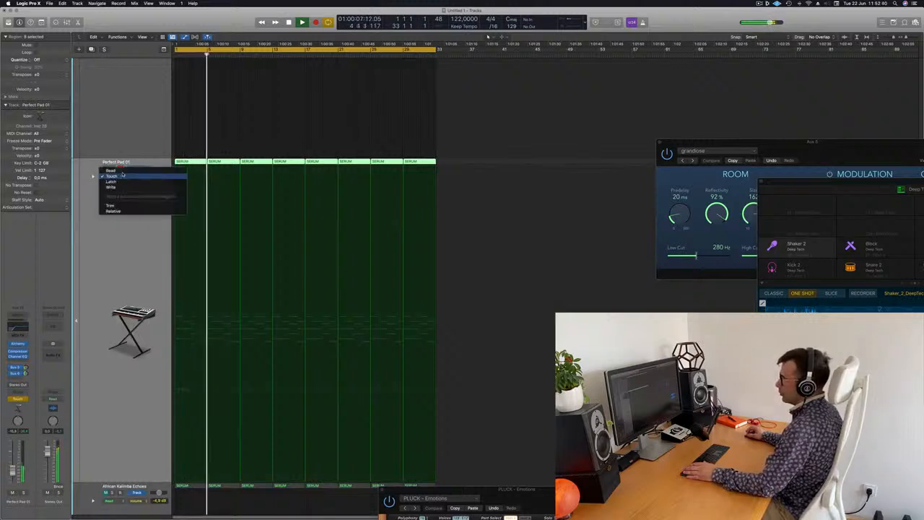
{"action": "left_click", "coordinate": [110, 170]}
{"action": "left_click", "coordinate": [139, 179]}
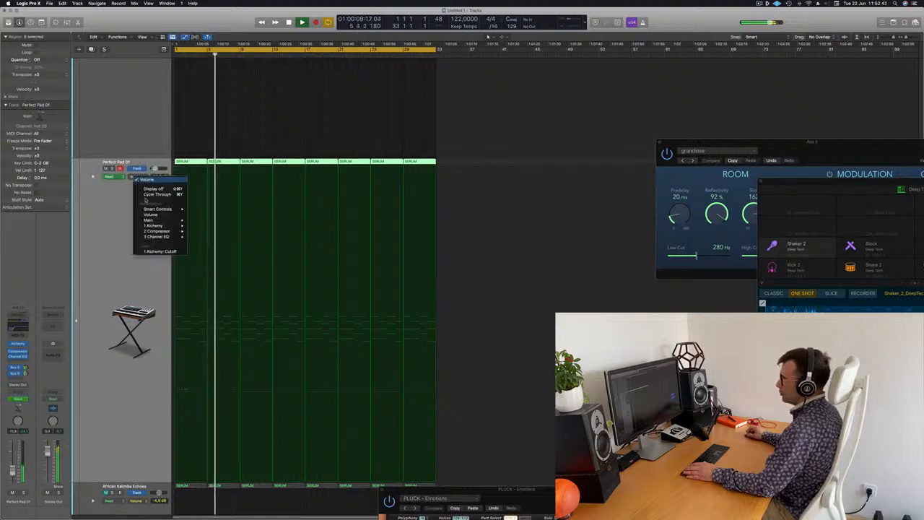
{"action": "left_click", "coordinate": [155, 252]}
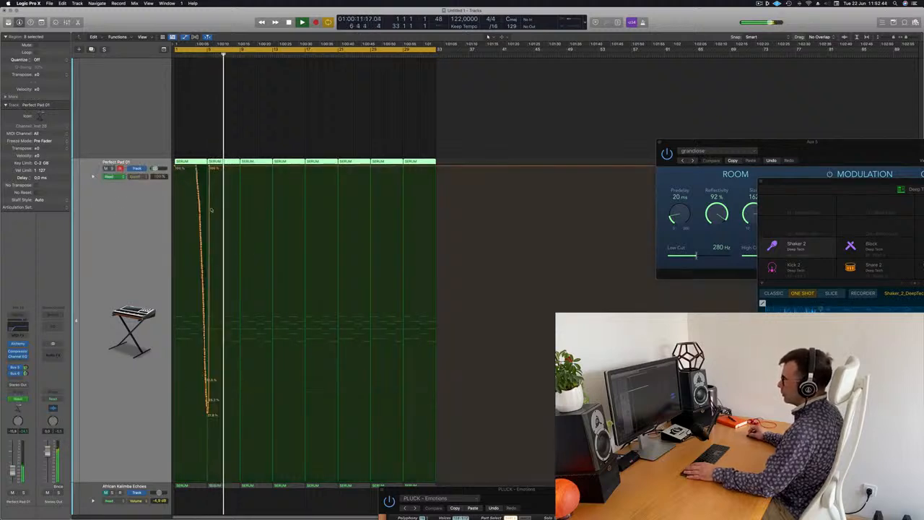
Shape the pad's cutoff automation as a ramp from about 33% at bar 1 to 100% at bar 9
{"action": "key", "text": "Return"}
{"action": "mouse_move", "coordinate": [211, 168]}
{"action": "left_mouse_down"}
{"action": "mouse_move", "coordinate": [174, 166]}
{"action": "mouse_move", "coordinate": [177, 361]}
{"action": "left_mouse_up"}
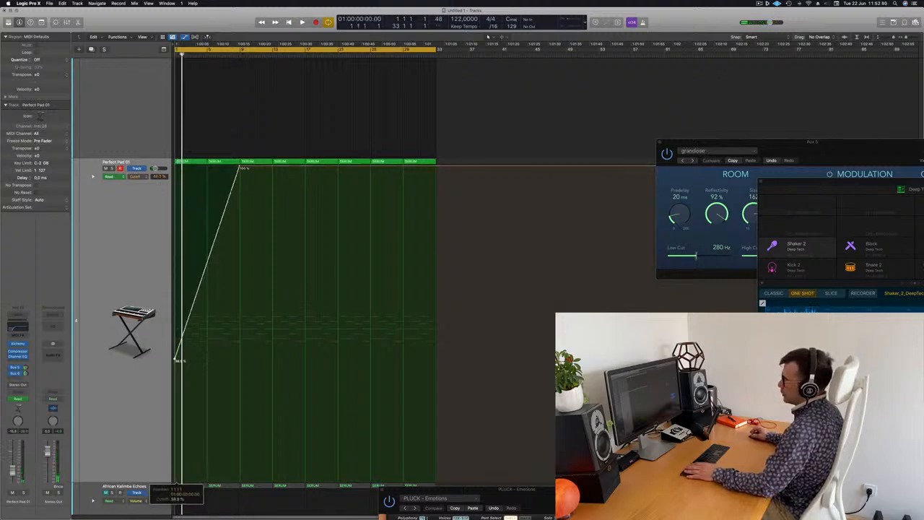
{"action": "key", "text": "space"}
{"action": "key", "text": "space"}
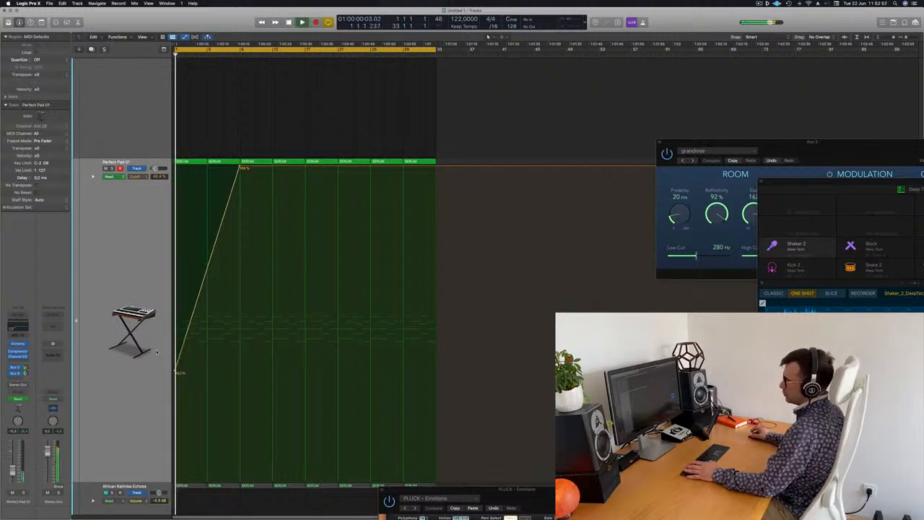
{"action": "left_click_drag", "start_coordinate": [175, 372], "coordinate": [176, 375]}
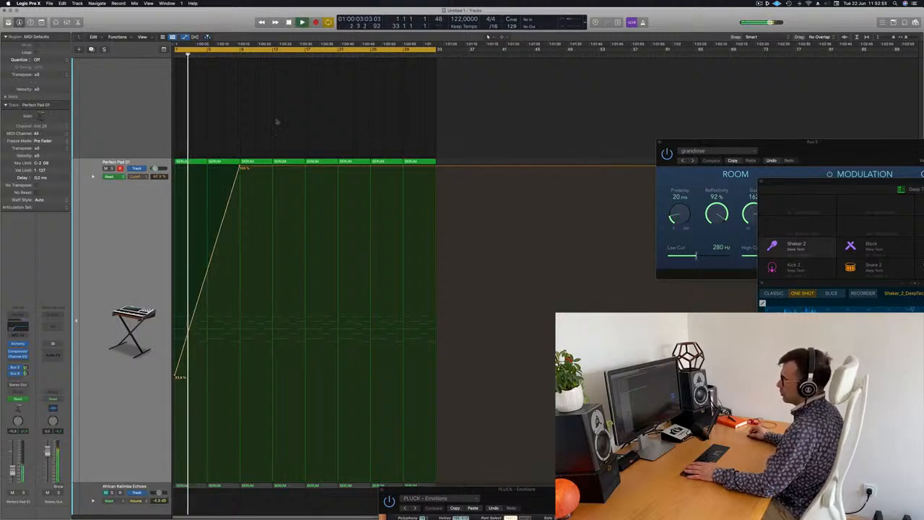
Add cutoff points at bars 17 and 25 so the pad's filter falls to about 33% and stays level
{"action": "left_click", "coordinate": [304, 166]}
{"action": "left_click_drag", "start_coordinate": [306, 167], "coordinate": [305, 377]}
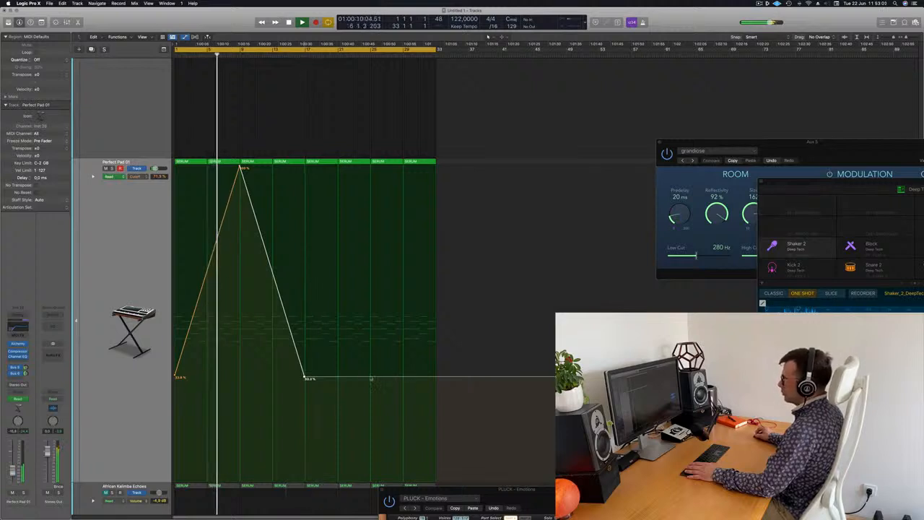
{"action": "left_click", "coordinate": [371, 377]}
{"action": "mouse_move", "coordinate": [371, 378]}
{"action": "left_mouse_down"}
{"action": "mouse_move", "coordinate": [387, 200]}
{"action": "mouse_move", "coordinate": [370, 377]}
{"action": "left_mouse_up"}
Repeat all regions of the 32-bar arrangement once, together with the pad automation, extending the song to bar 65
{"action": "key", "text": "super+Up"}
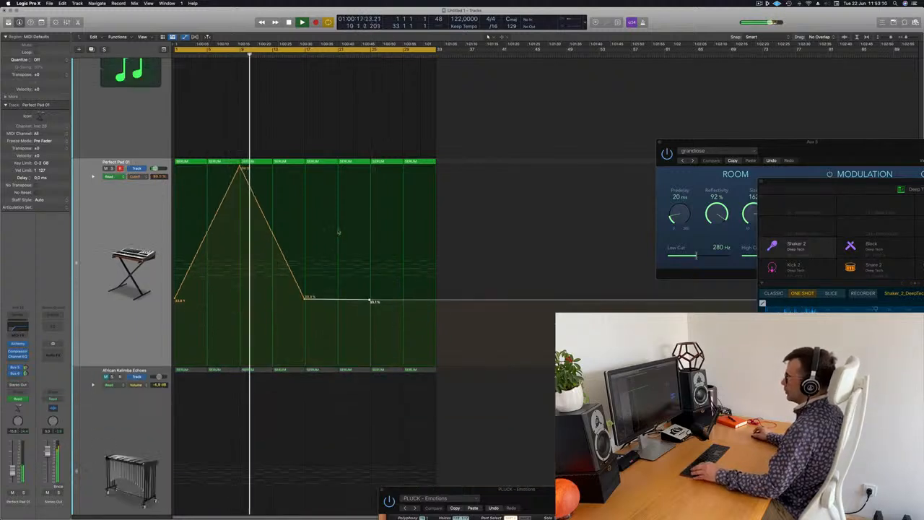
{"action": "scroll", "coordinate": [339, 210], "scroll_direction": "up", "scroll_amount": 8}
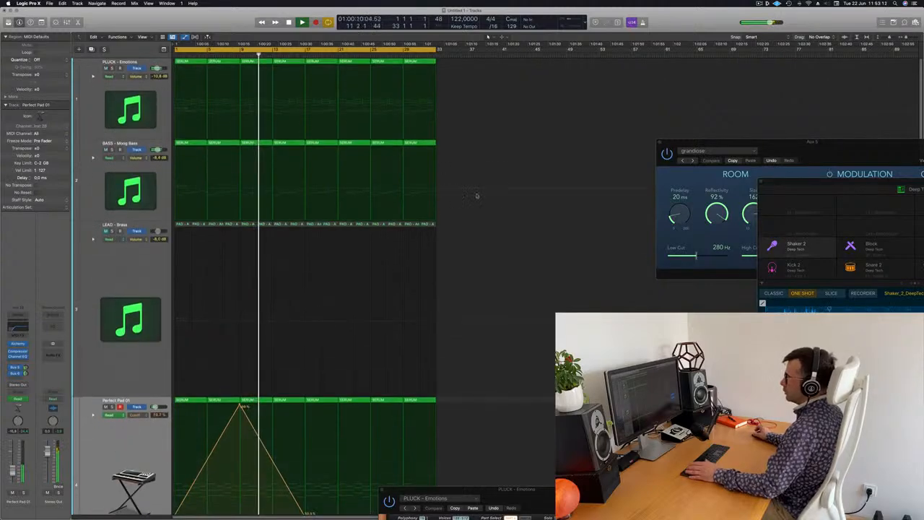
{"action": "scroll", "coordinate": [504, 199], "scroll_direction": "down", "scroll_amount": 5}
{"action": "scroll", "coordinate": [504, 198], "scroll_direction": "down", "scroll_amount": 4}
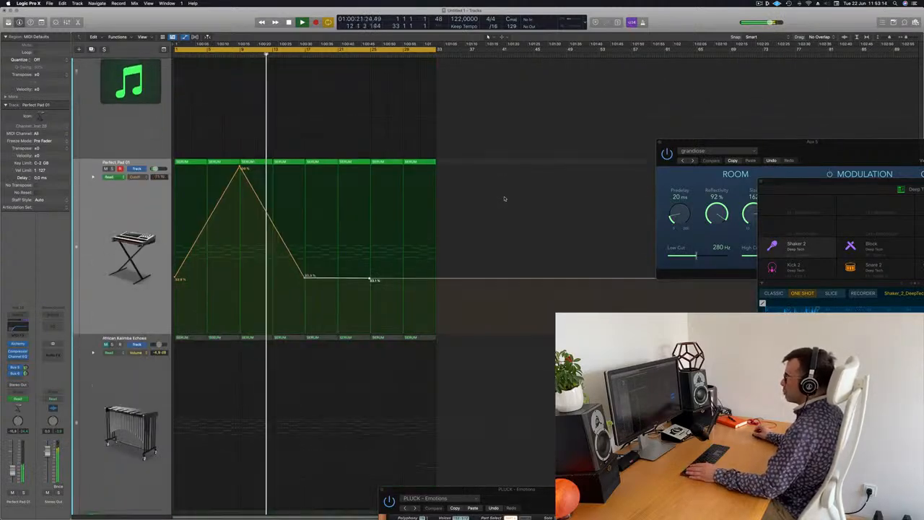
{"action": "scroll", "coordinate": [504, 198], "scroll_direction": "down", "scroll_amount": 2}
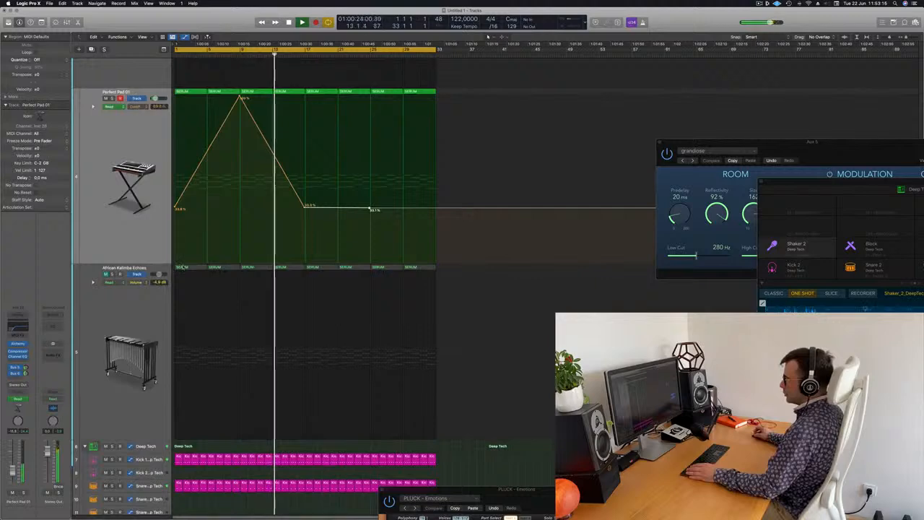
{"action": "scroll", "coordinate": [497, 163], "scroll_direction": "up", "scroll_amount": 10}
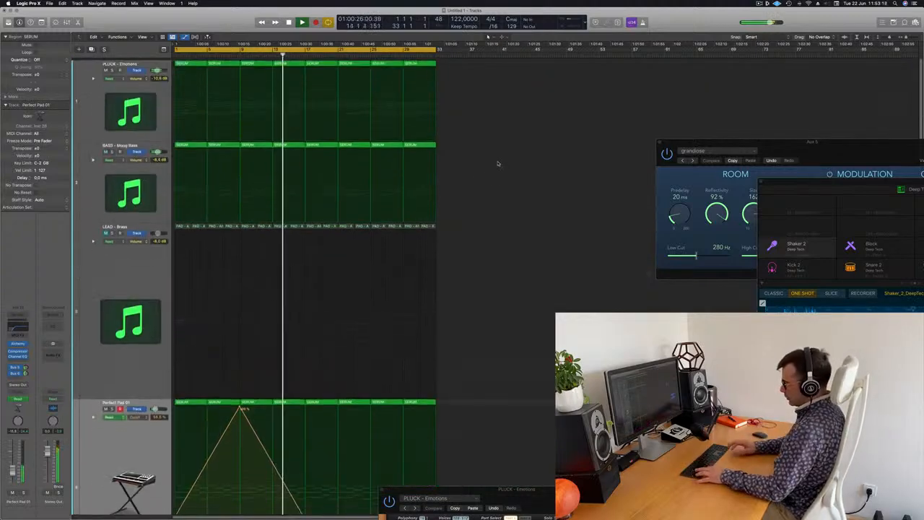
{"action": "scroll", "coordinate": [497, 162], "scroll_direction": "down", "scroll_amount": 1}
{"action": "key", "text": "super+r"}
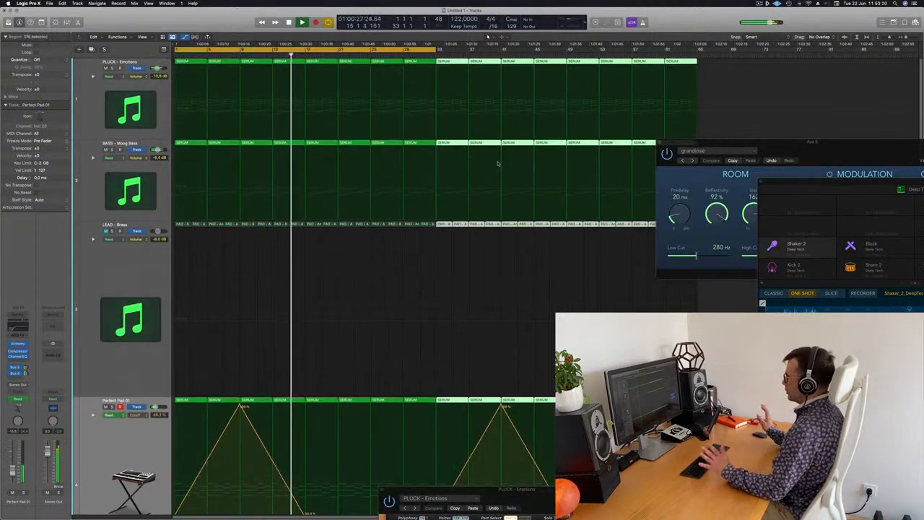
{"action": "scroll", "coordinate": [693, 70], "scroll_direction": "down", "scroll_amount": 1}
{"action": "key", "text": "super+Left"}
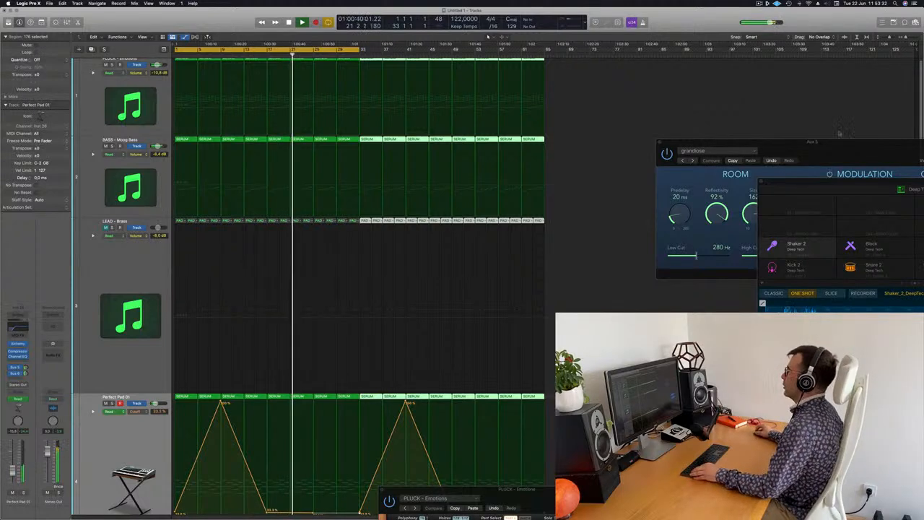
Show all tracks of the 64-bar arrangement and play it from the beginning
{"action": "scroll", "coordinate": [394, 169], "scroll_direction": "up", "scroll_amount": 1}
{"action": "scroll", "coordinate": [390, 169], "scroll_direction": "down", "scroll_amount": 5}
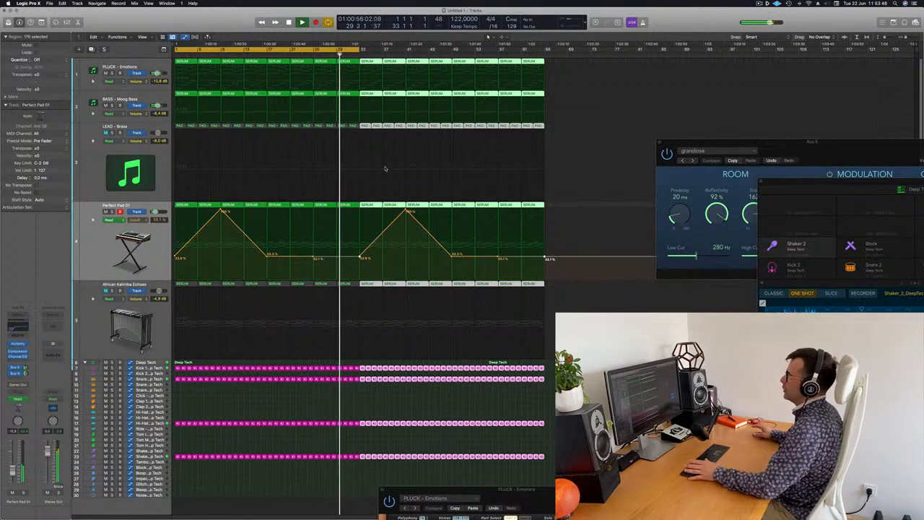
{"action": "key", "text": "space"}
{"action": "key", "text": "Return"}
{"action": "key", "text": "space"}
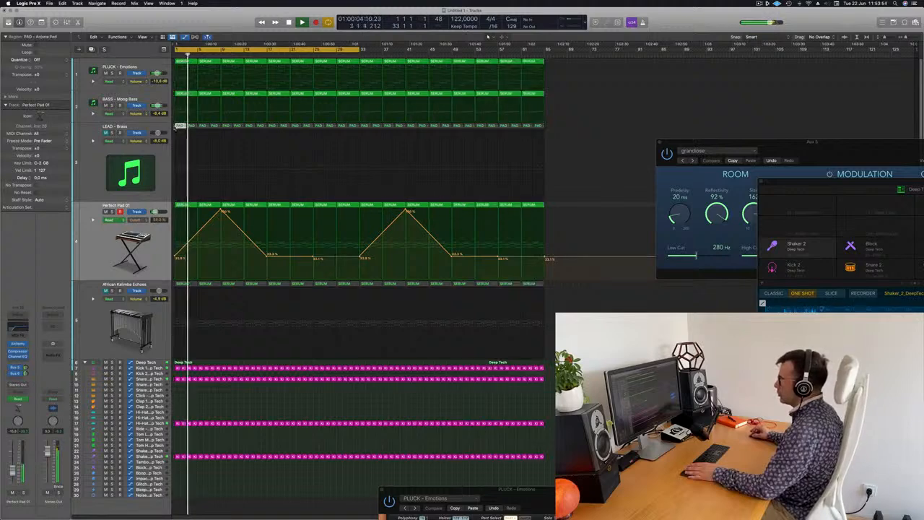
Color and name all regions in the arrangement after their tracks, leaving the regions deselected
{"action": "key", "text": "super+a"}
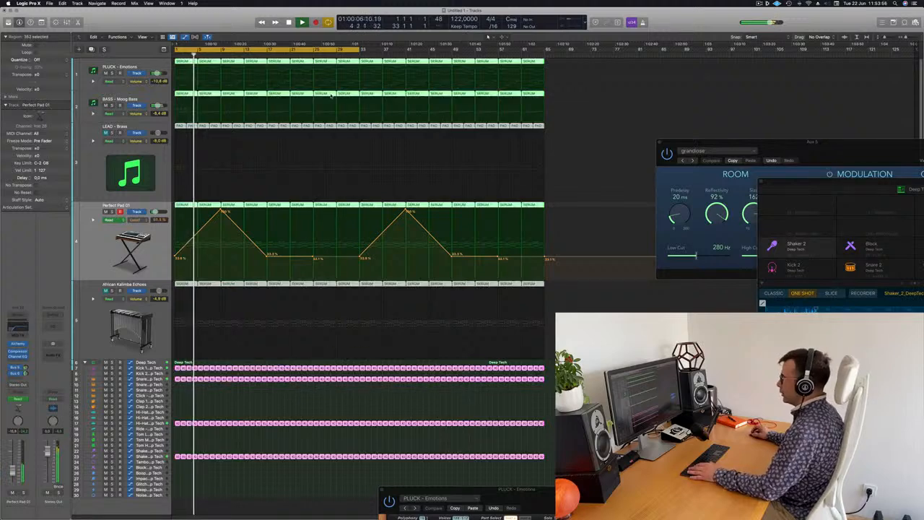
{"action": "right_click", "coordinate": [326, 94]}
{"action": "left_click", "coordinate": [333, 96]}
{"action": "right_click", "coordinate": [323, 93]}
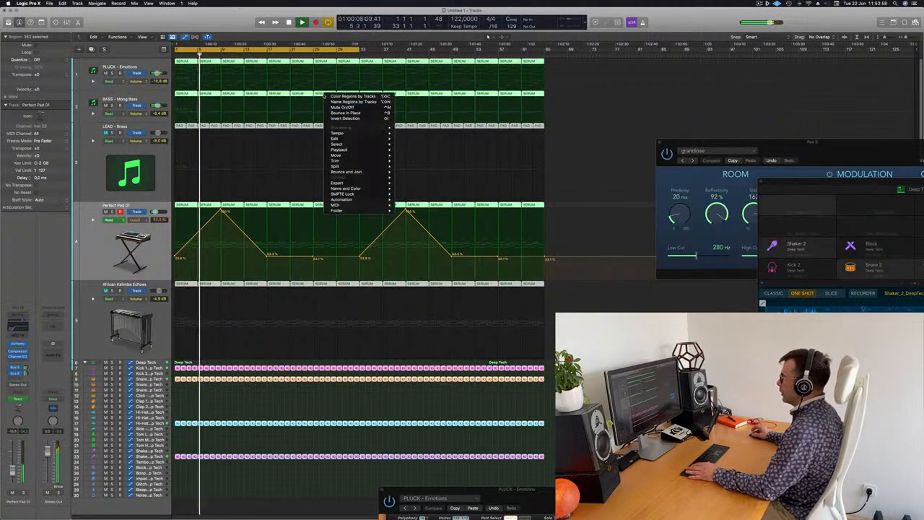
{"action": "left_click", "coordinate": [329, 102]}
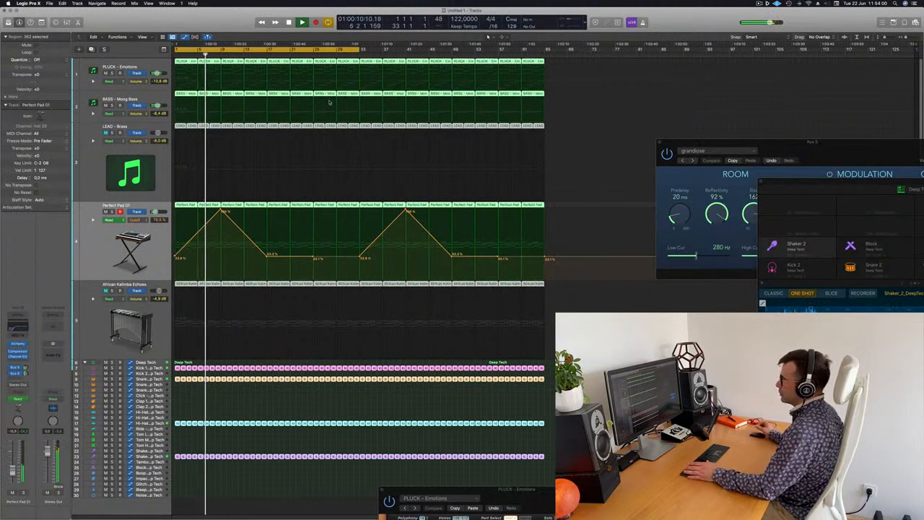
{"action": "left_click", "coordinate": [600, 99]}
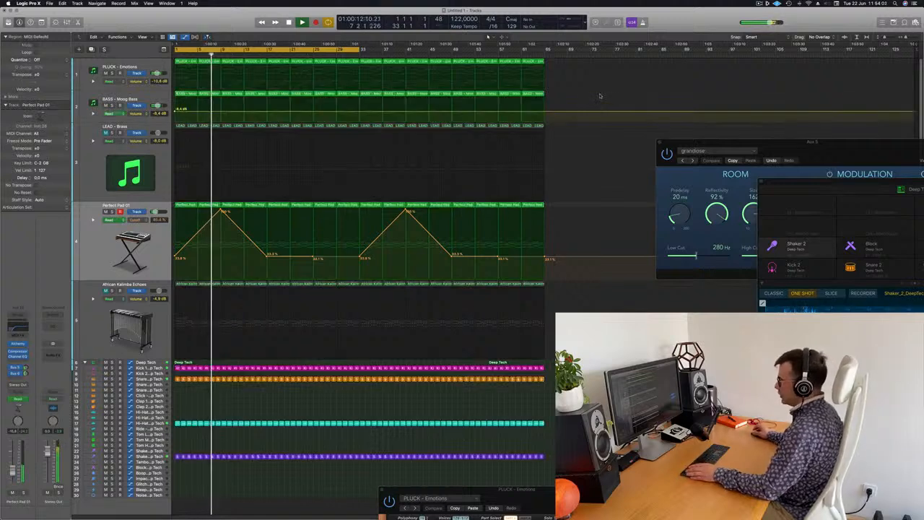
Delete the African Kalimba Echoes regions before bar 17 and unmute that track
{"action": "left_click", "coordinate": [153, 97]}
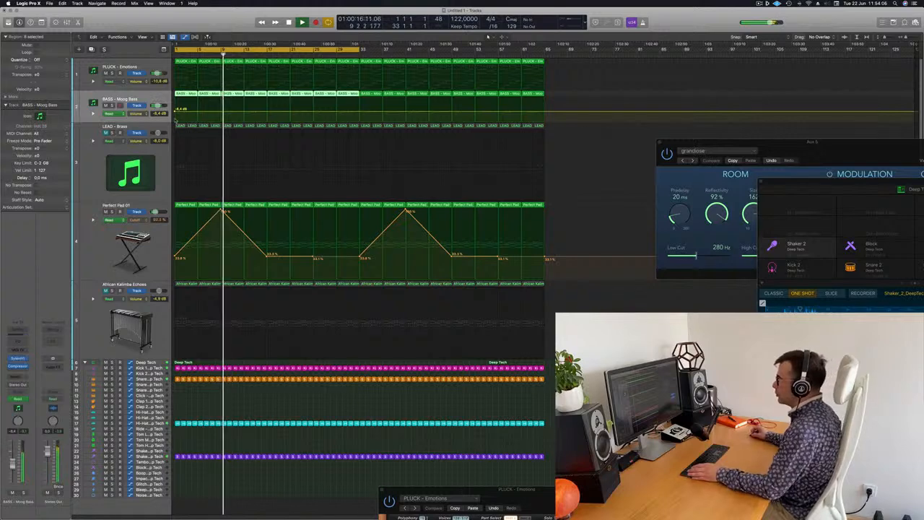
{"action": "left_click", "coordinate": [302, 190]}
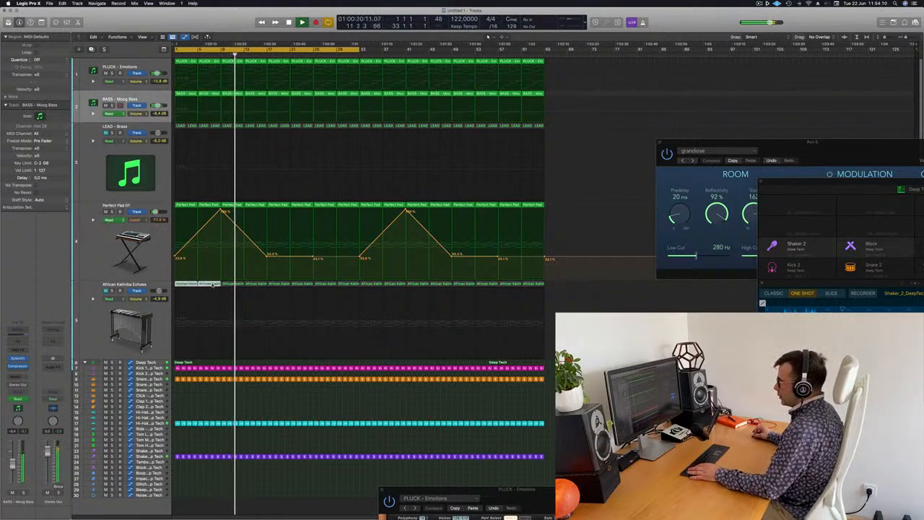
{"action": "left_click_drag", "start_coordinate": [174, 285], "coordinate": [257, 286]}
{"action": "key", "text": "Delete"}
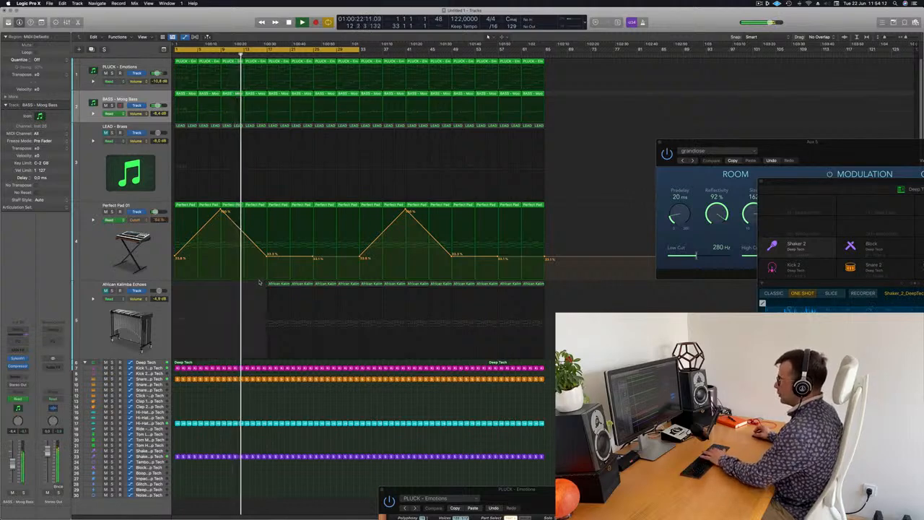
{"action": "left_click", "coordinate": [105, 291]}
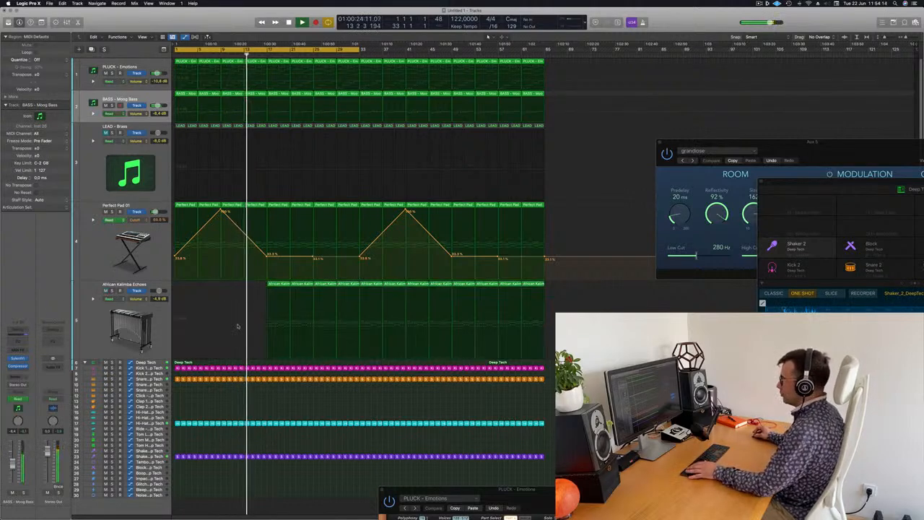
Delete the three African Kalimba Echoes regions between bars 33 and 45
{"action": "left_click", "coordinate": [372, 284]}
{"action": "key", "text": "Delete"}
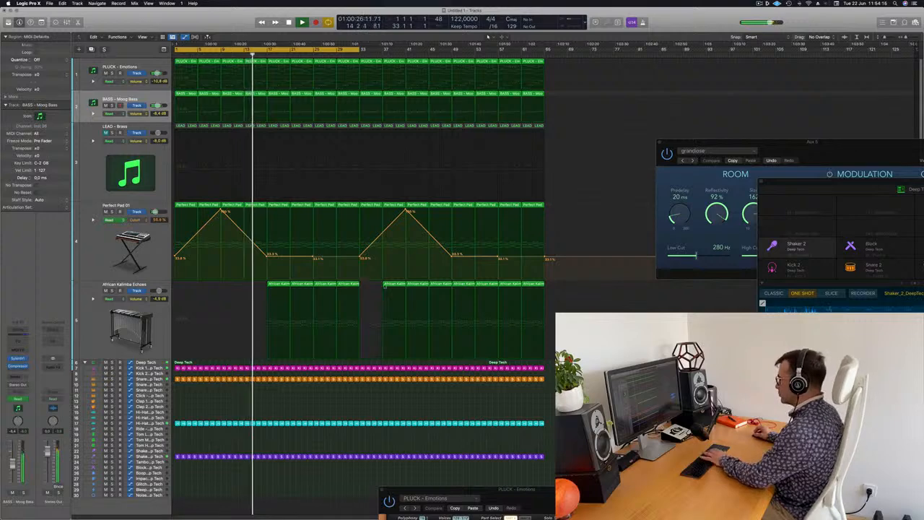
{"action": "key", "text": "Delete"}
{"action": "key", "text": "Delete"}
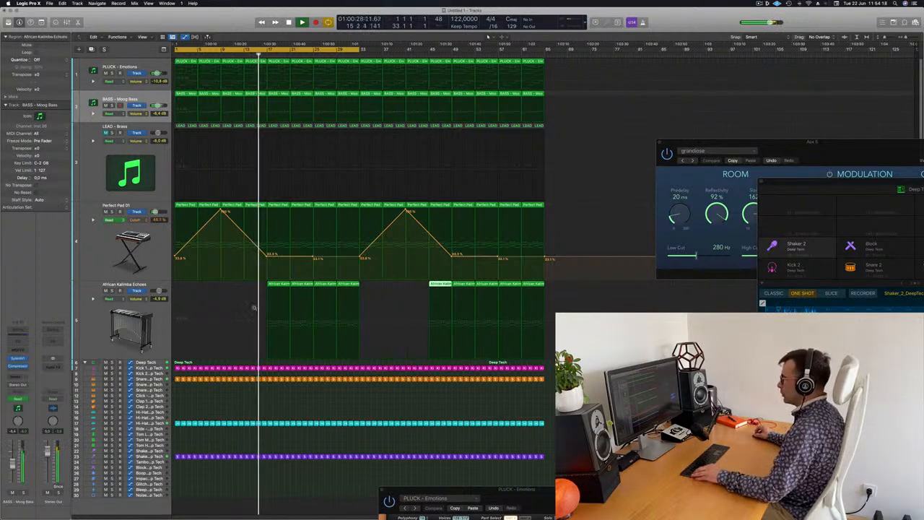
Create a short drum break by deleting the drum regions just before bar 17, where the kalimba enters
{"action": "scroll", "coordinate": [298, 342], "scroll_direction": "right", "scroll_amount": 5}
{"action": "scroll", "coordinate": [392, 336], "scroll_direction": "left", "scroll_amount": 6}
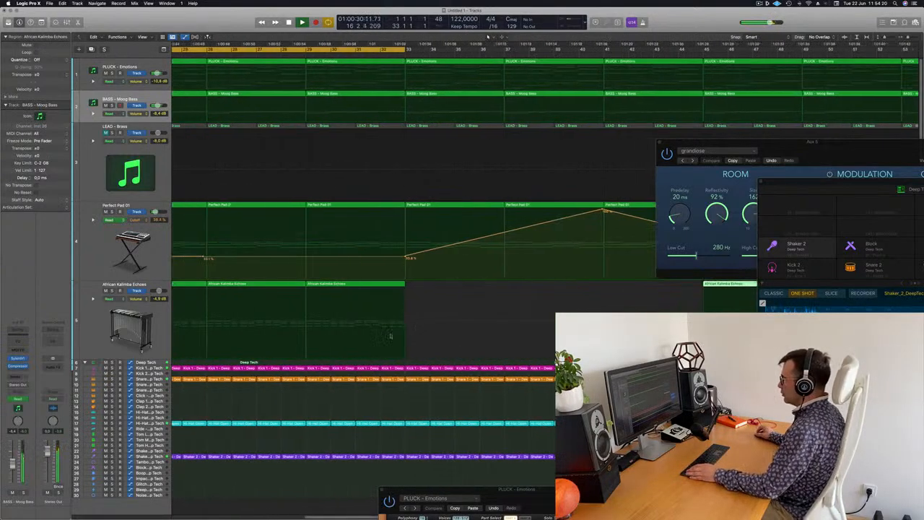
{"action": "scroll", "coordinate": [394, 337], "scroll_direction": "left", "scroll_amount": 6}
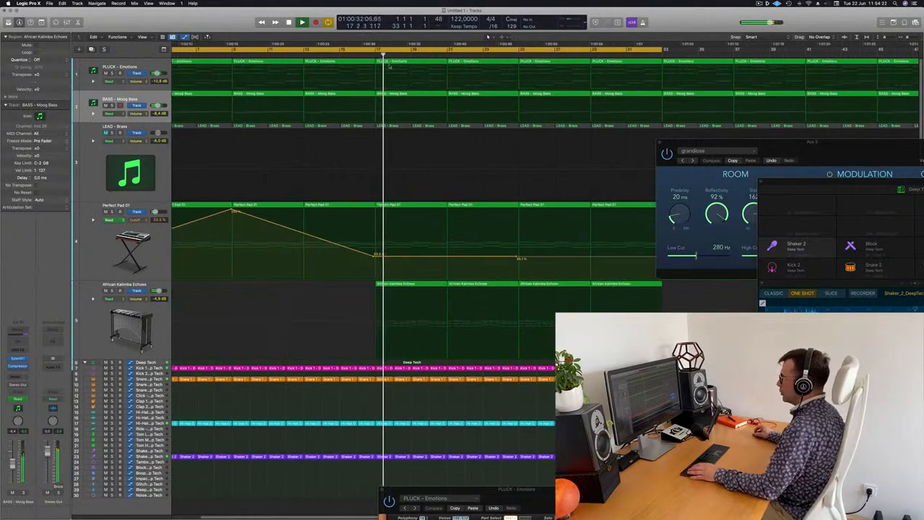
{"action": "left_click", "coordinate": [274, 53]}
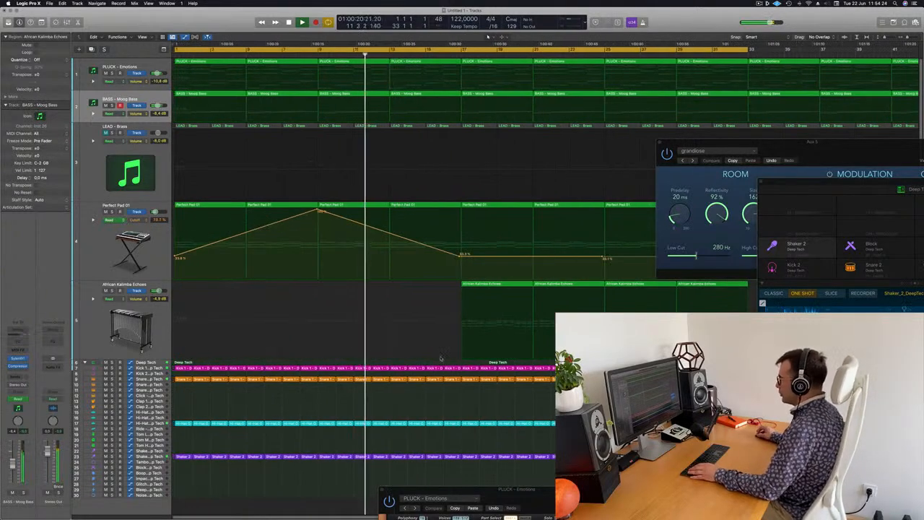
{"action": "scroll", "coordinate": [451, 394], "scroll_direction": "down", "scroll_amount": 3}
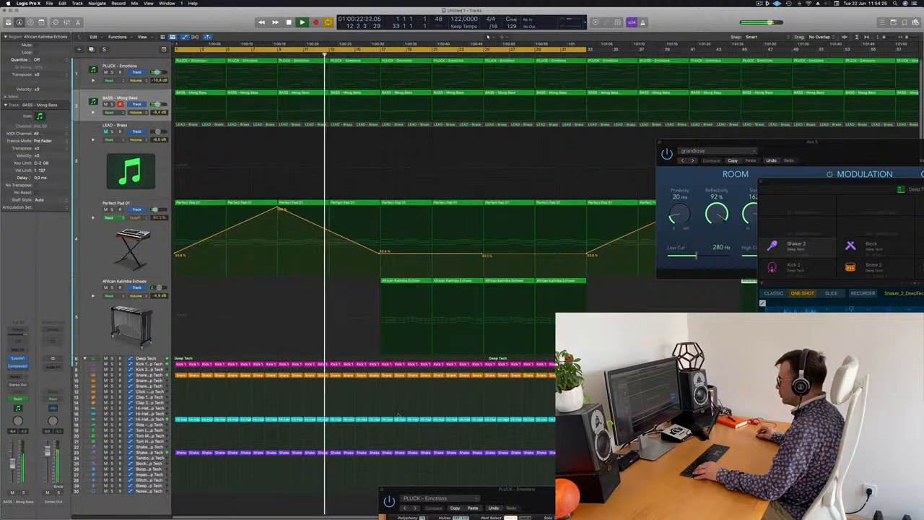
{"action": "left_click_drag", "start_coordinate": [371, 462], "coordinate": [375, 375]}
{"action": "key", "text": "Delete"}
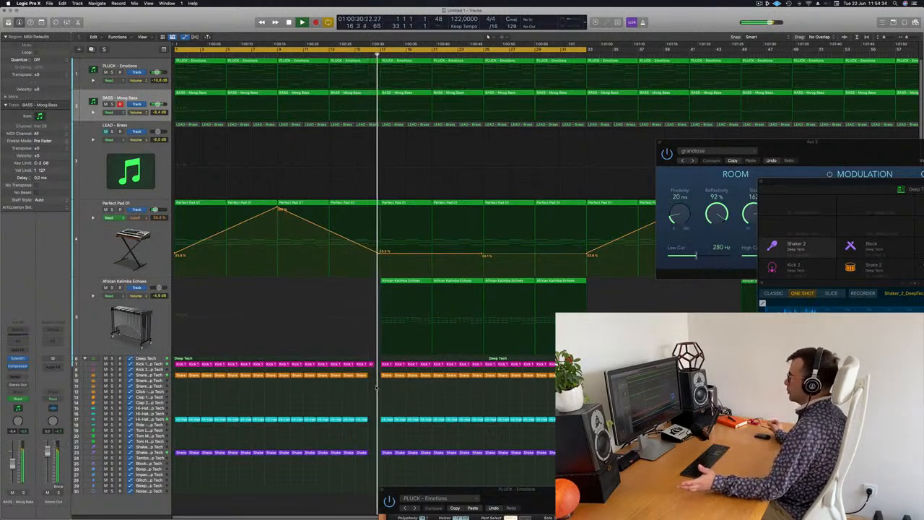
Lower the African Kalimba Echoes track's volume to -6.2 dB and extend the cycle range to bar 65
{"action": "scroll", "coordinate": [364, 392], "scroll_direction": "down", "scroll_amount": 5}
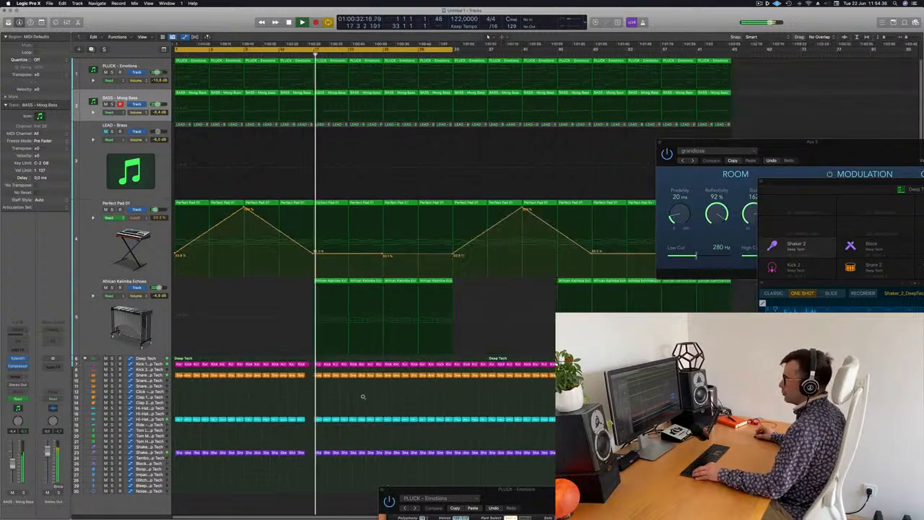
{"action": "left_click", "coordinate": [130, 317]}
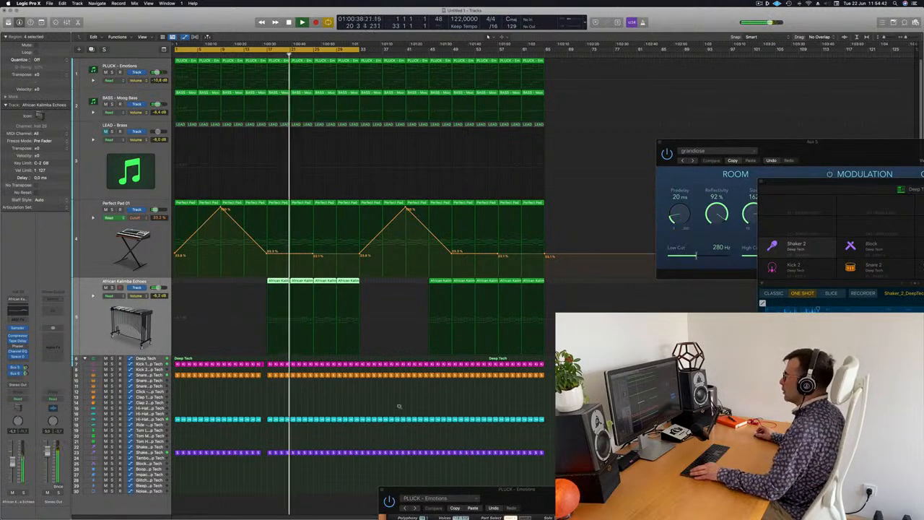
{"action": "scroll", "coordinate": [399, 406], "scroll_direction": "up", "scroll_amount": 3}
{"action": "scroll", "coordinate": [404, 397], "scroll_direction": "down", "scroll_amount": 2}
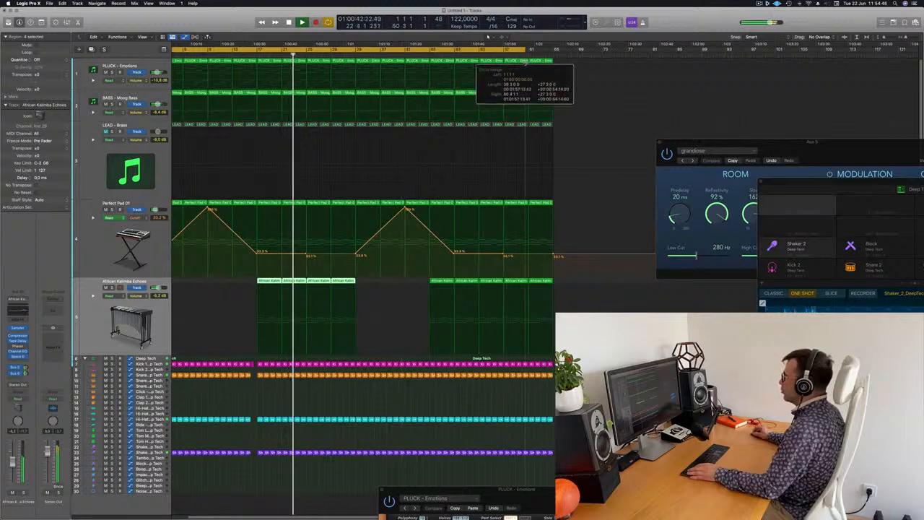
{"action": "key", "text": "super+Left"}
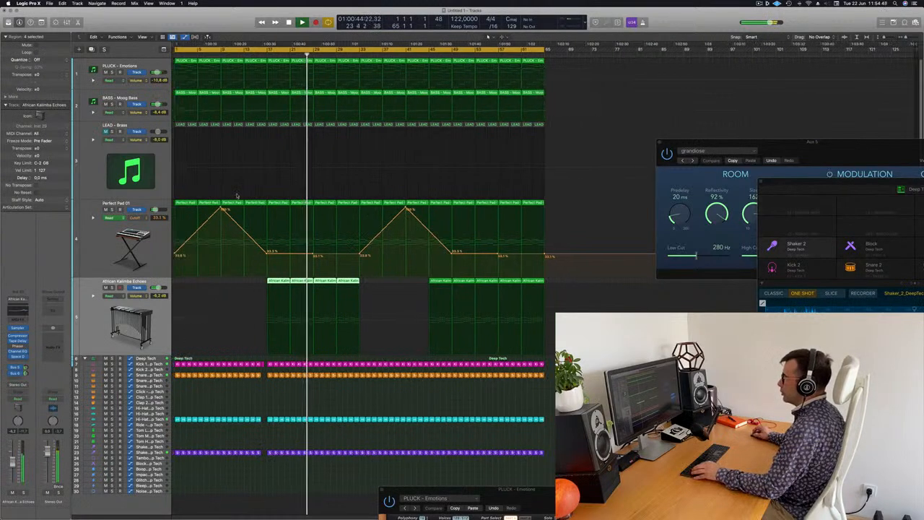
Delete the LEAD - Brass regions before bar 33 and the snare, hi-hat and shaker regions between bars 33 and 45
{"action": "left_click_drag", "start_coordinate": [173, 127], "coordinate": [350, 130]}
{"action": "key", "text": "Delete"}
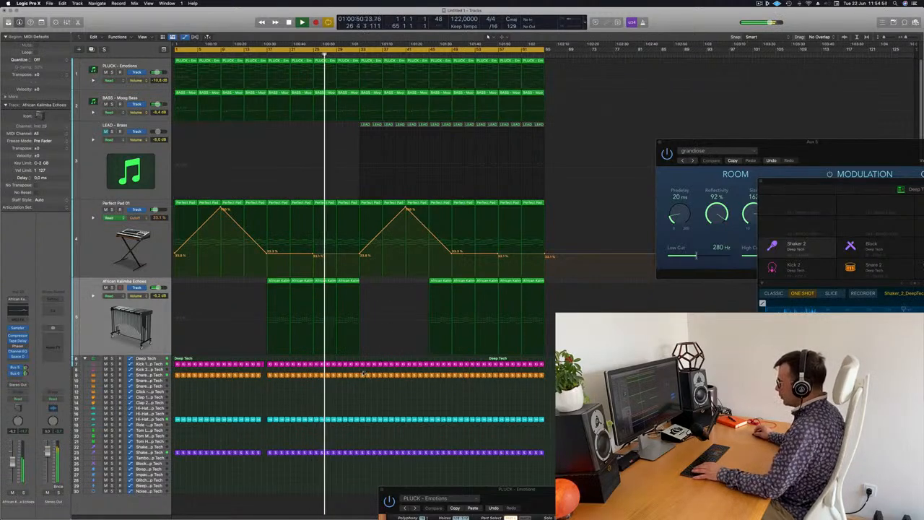
{"action": "left_click_drag", "start_coordinate": [362, 371], "coordinate": [423, 466]}
{"action": "key", "text": "Delete"}
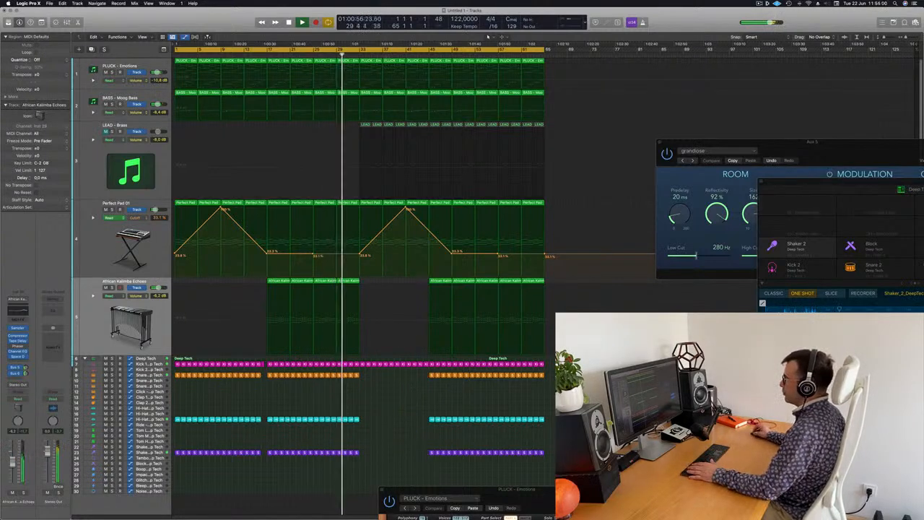
Delete the two PLUCK - Emotions regions between bars 33 and 41
{"action": "left_click", "coordinate": [375, 61]}
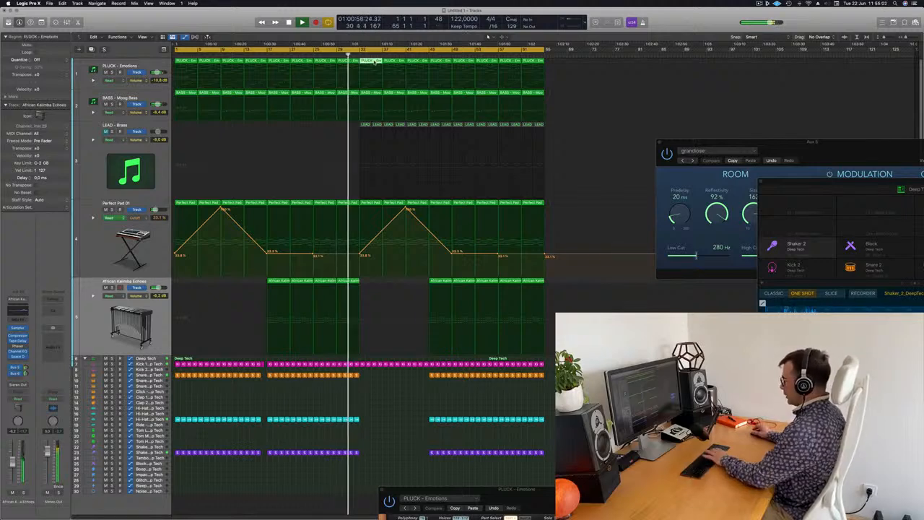
{"action": "key", "text": "Delete"}
{"action": "left_click", "coordinate": [395, 61]}
{"action": "key", "text": "Delete"}
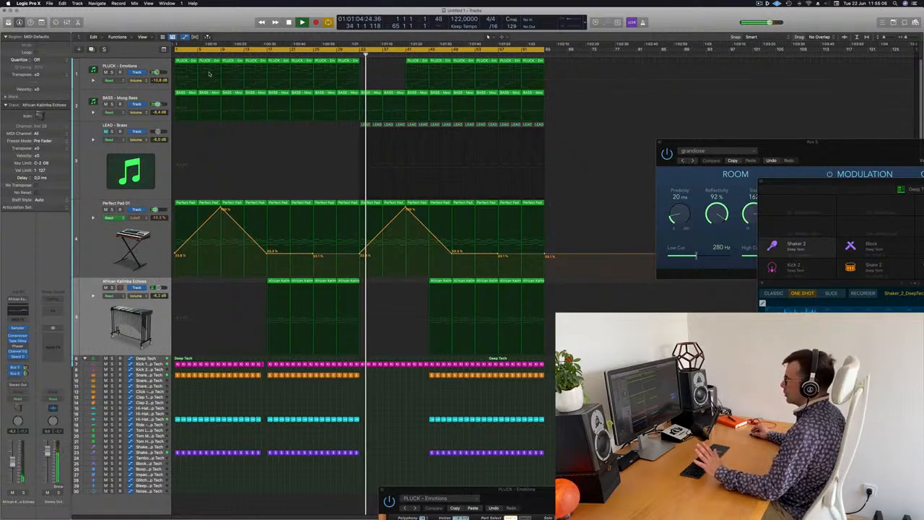
Unmute and select the LEAD - Brass track, replaying the section from bar 33
{"action": "left_click", "coordinate": [105, 132]}
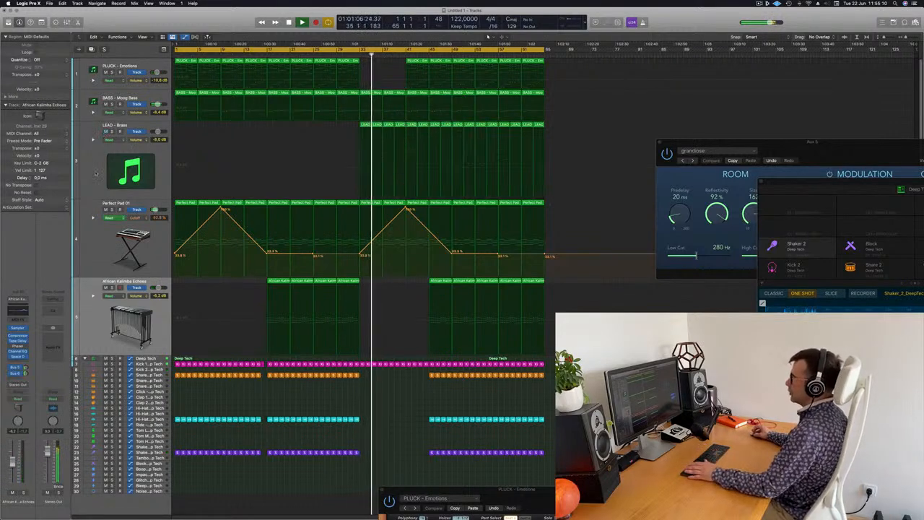
{"action": "left_click", "coordinate": [165, 165]}
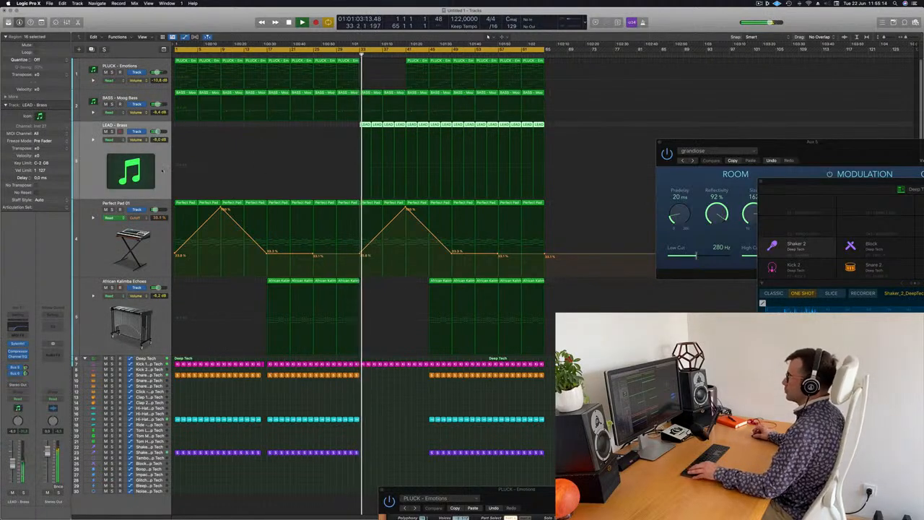
Save the project as a package named EP242 in the Logic folder and resume playback from about bar 29
{"action": "key", "text": "super+s"}
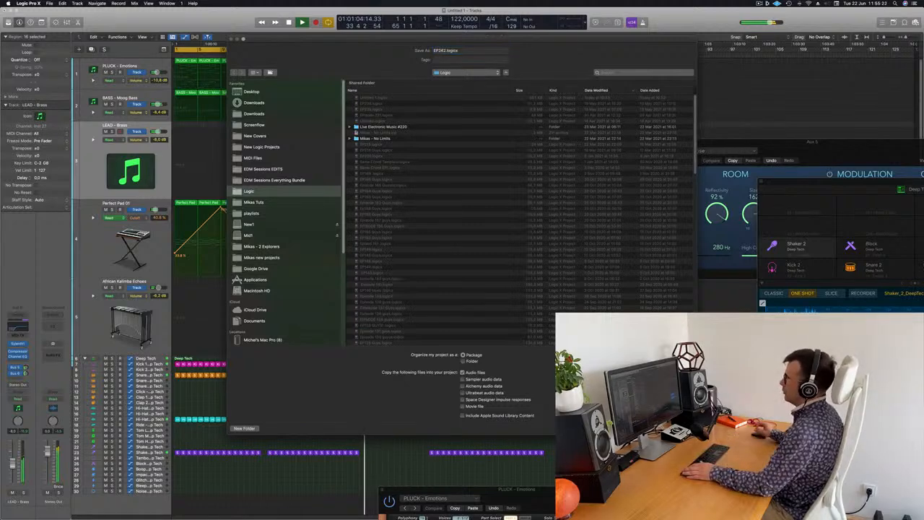
{"action": "key", "text": "Return"}
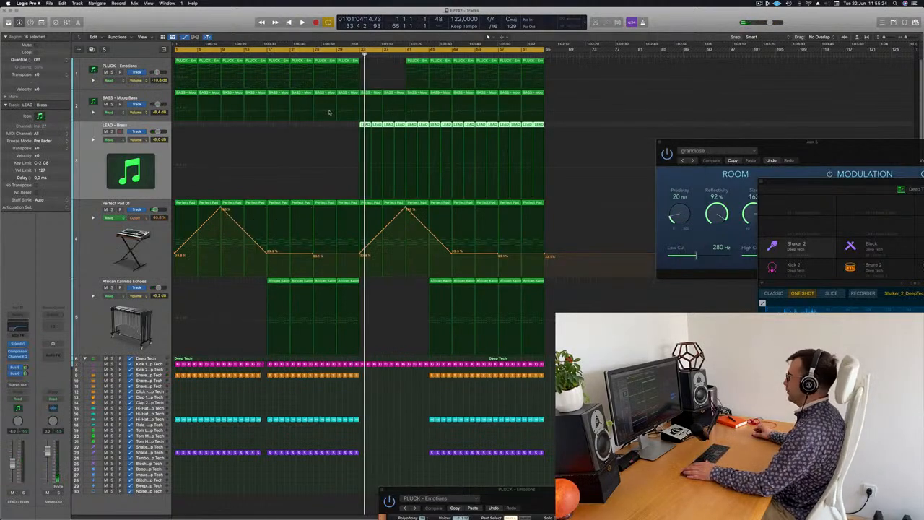
{"action": "key", "text": "space"}
{"action": "left_click", "coordinate": [335, 55]}
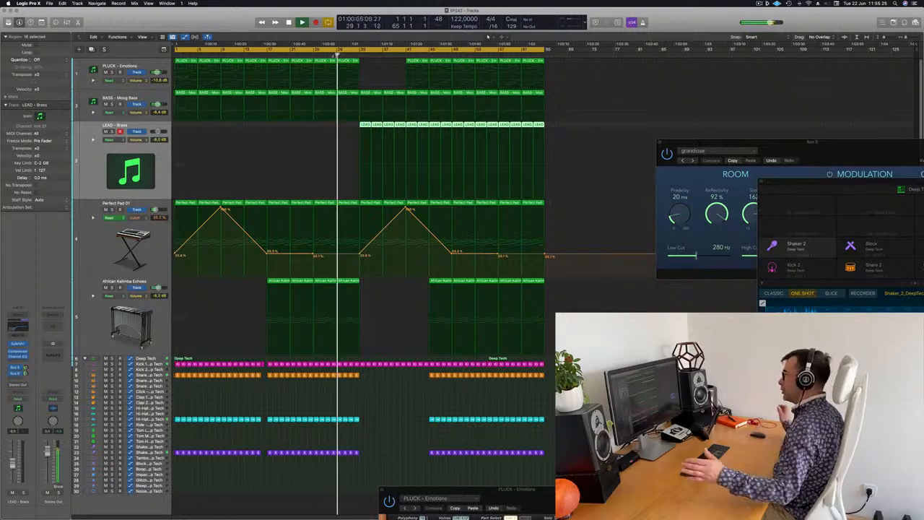